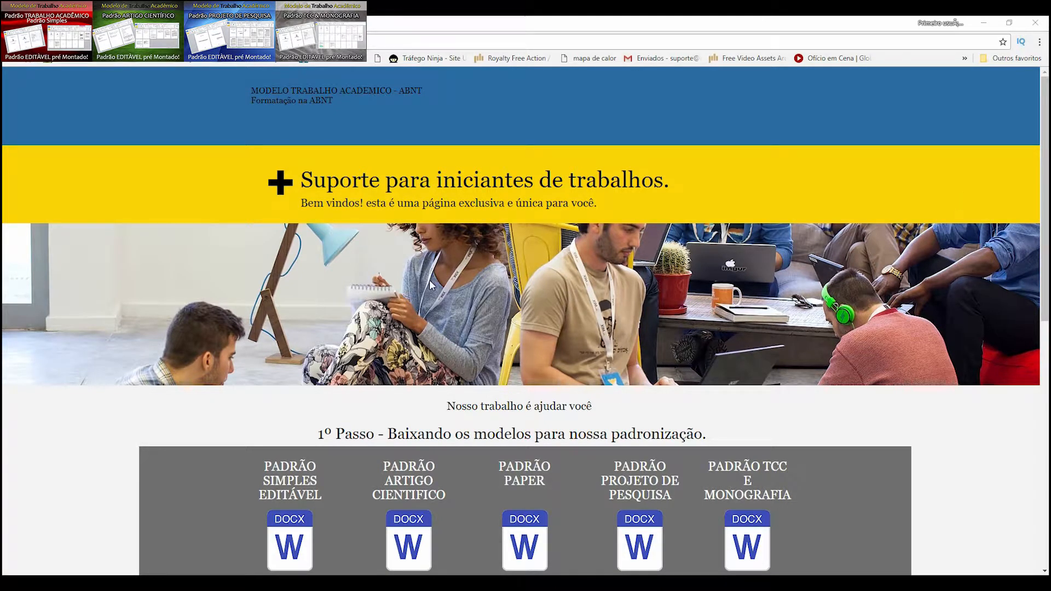
- Review the downloadable ABNT templates and the step-by-step instructions on the support page
scroll(407, 342, "down", 2)
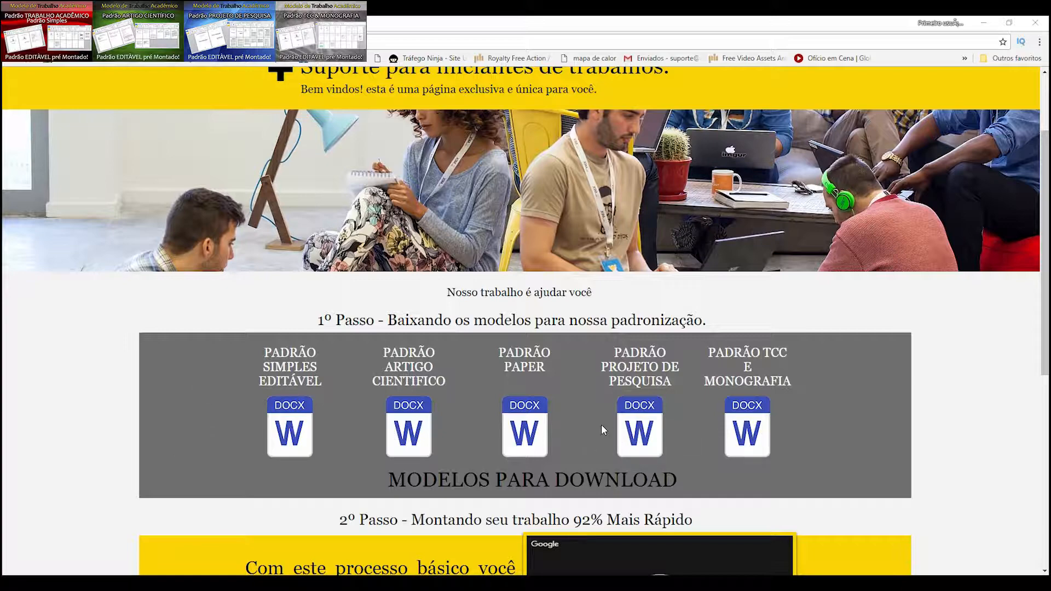
scroll(647, 385, "down", 2)
scroll(646, 385, "down", 2)
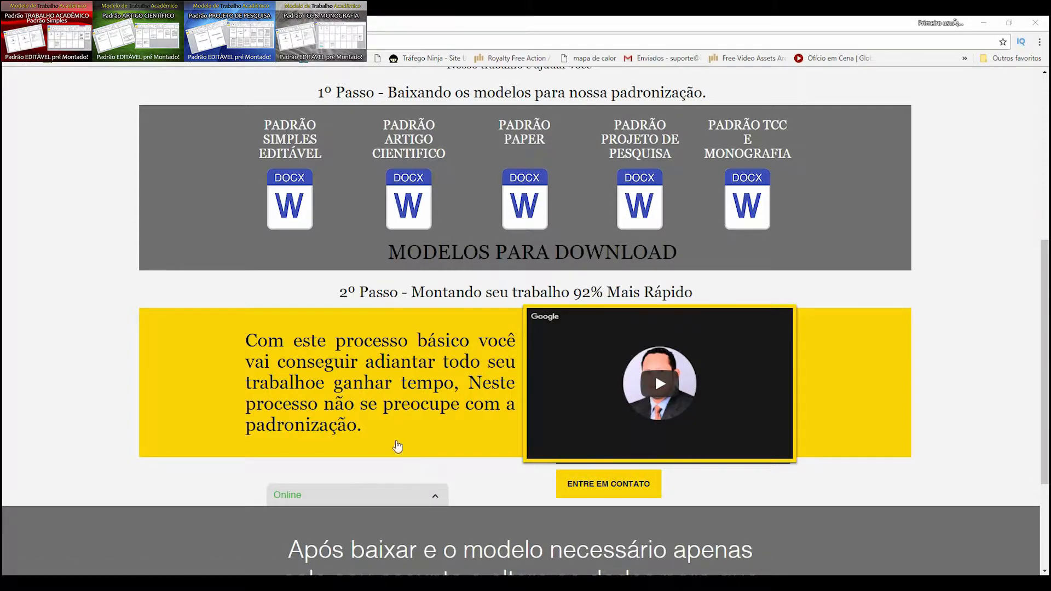
scroll(398, 429, "down", 3)
scroll(411, 425, "up", 4)
scroll(422, 427, "up", 2)
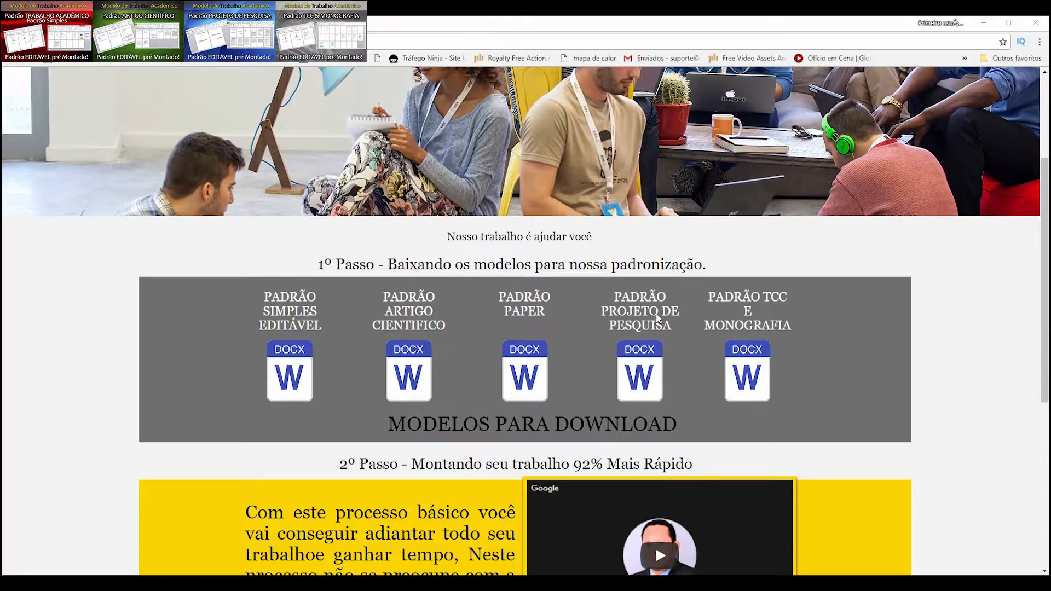
scroll(661, 318, "down", 2)
scroll(664, 309, "down", 3)
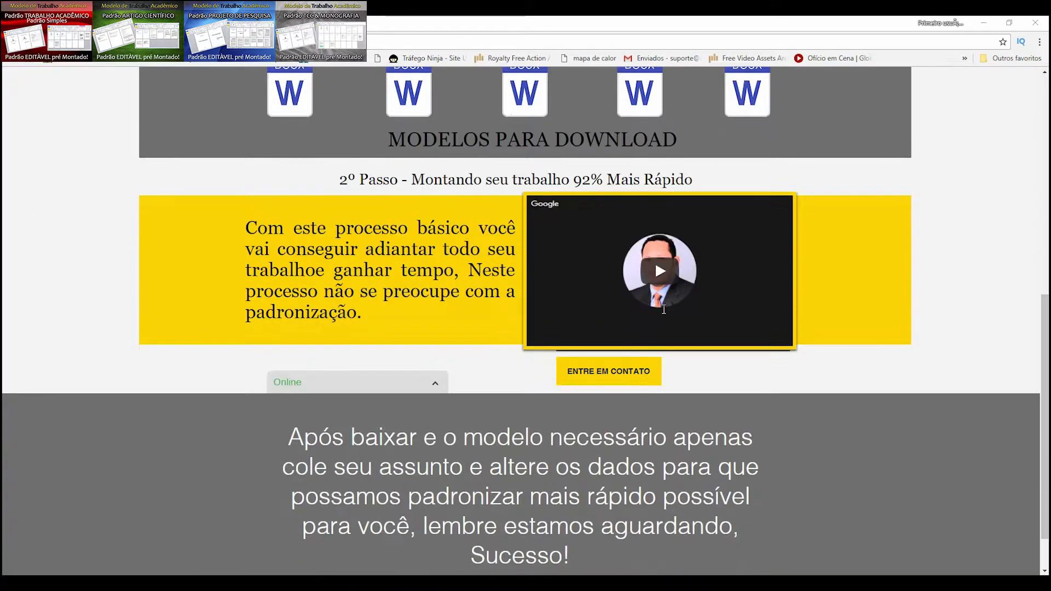
scroll(295, 262, "down", 1)
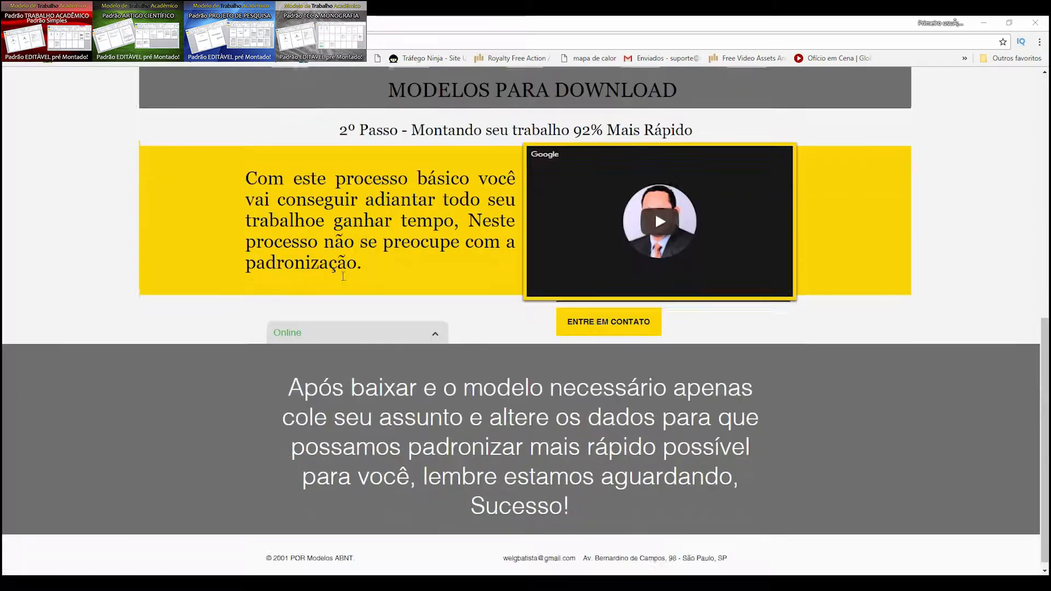
scroll(359, 271, "up", 5)
scroll(373, 272, "up", 4)
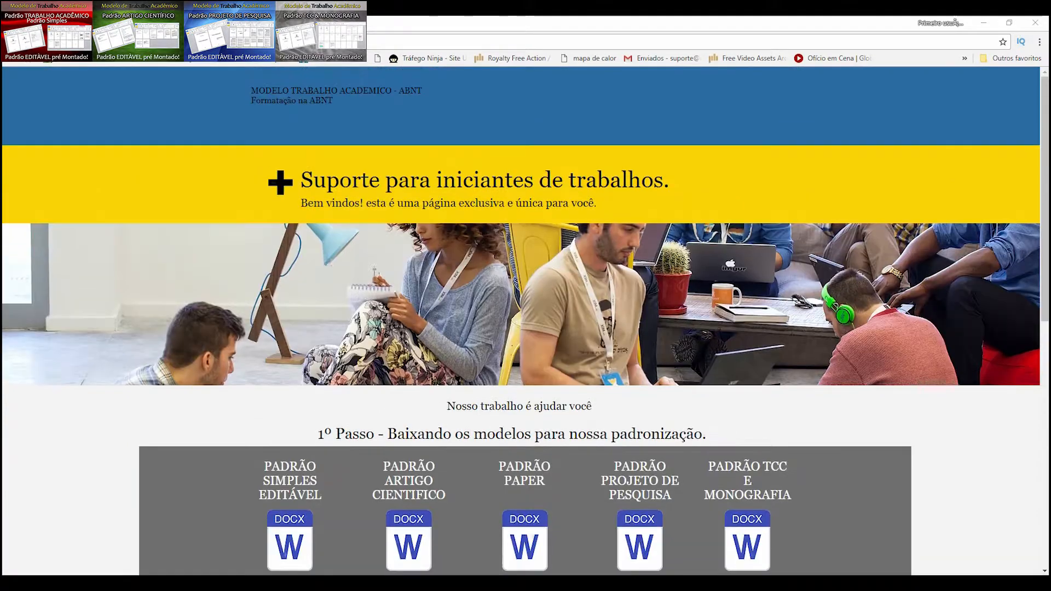
scroll(423, 227, "down", 1)
scroll(424, 224, "down", 2)
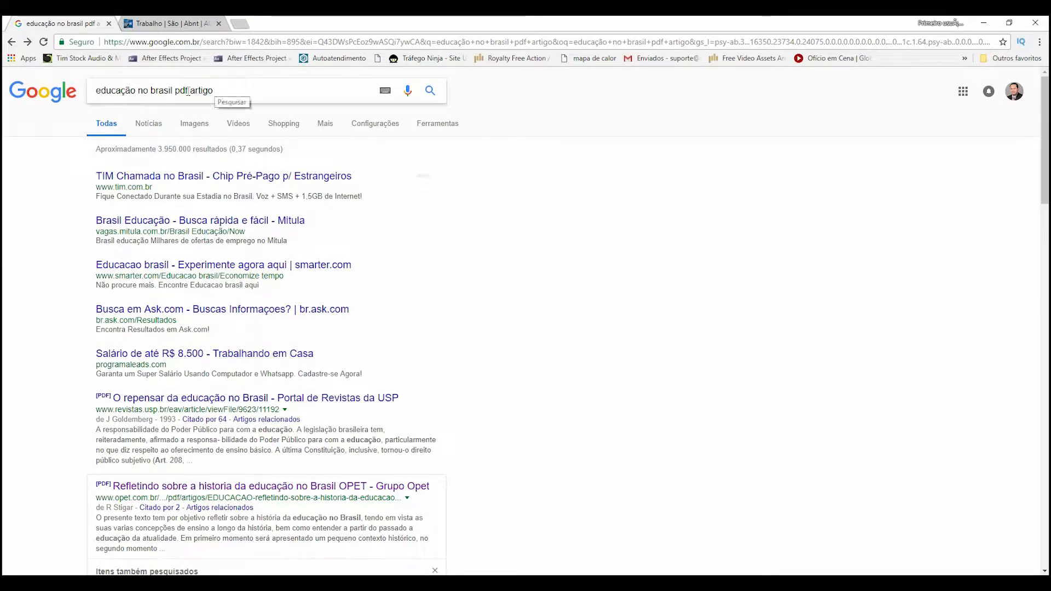
- Open the PDF article "Refletindo sobre a historia da educação no Brasil" from the search results and skim its pages
scroll(340, 204, "down", 2)
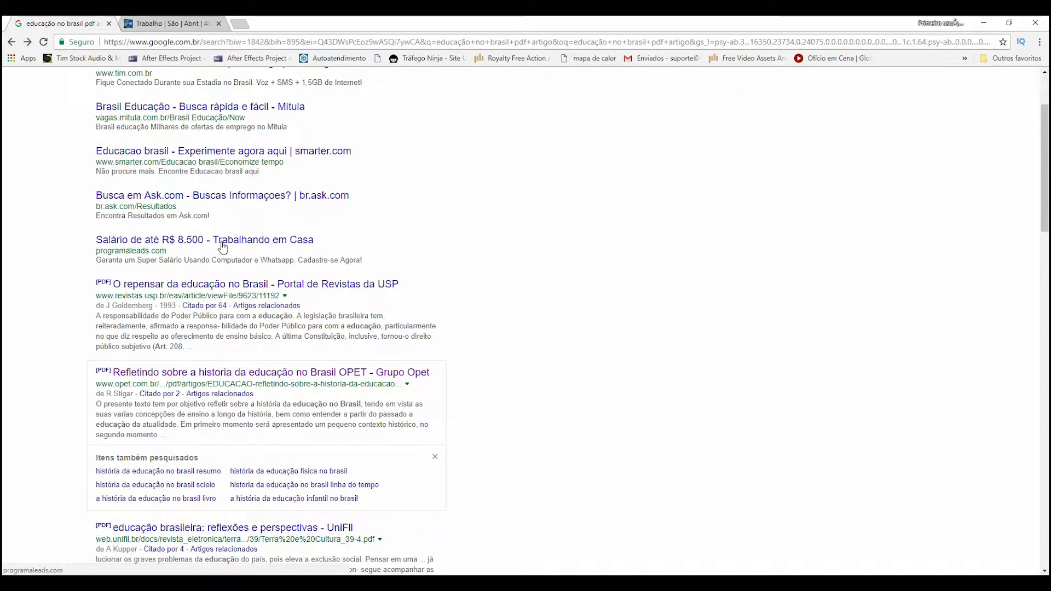
left_click(165, 374)
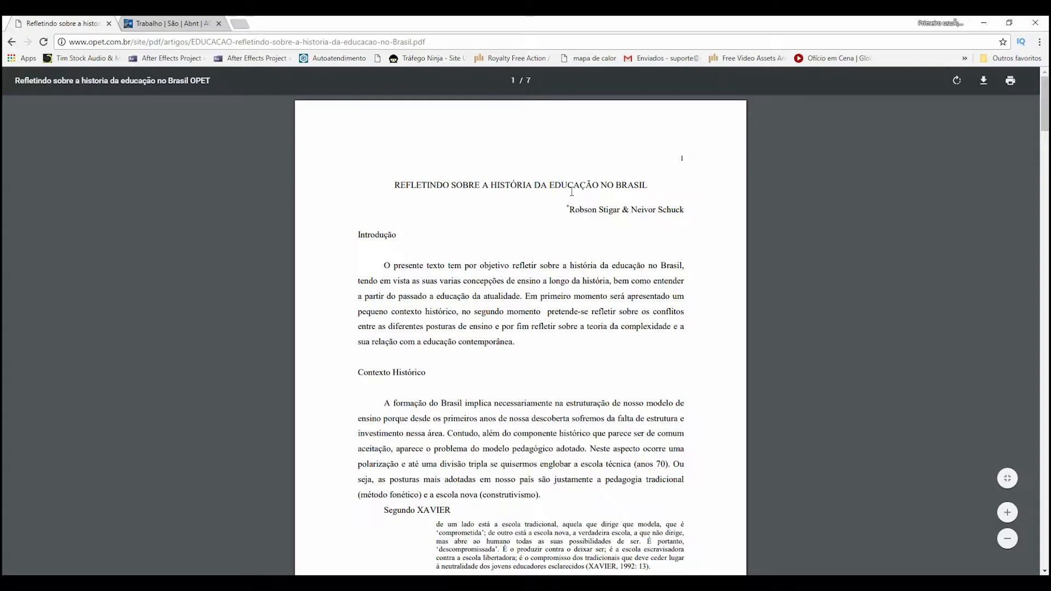
scroll(582, 278, "down", 2)
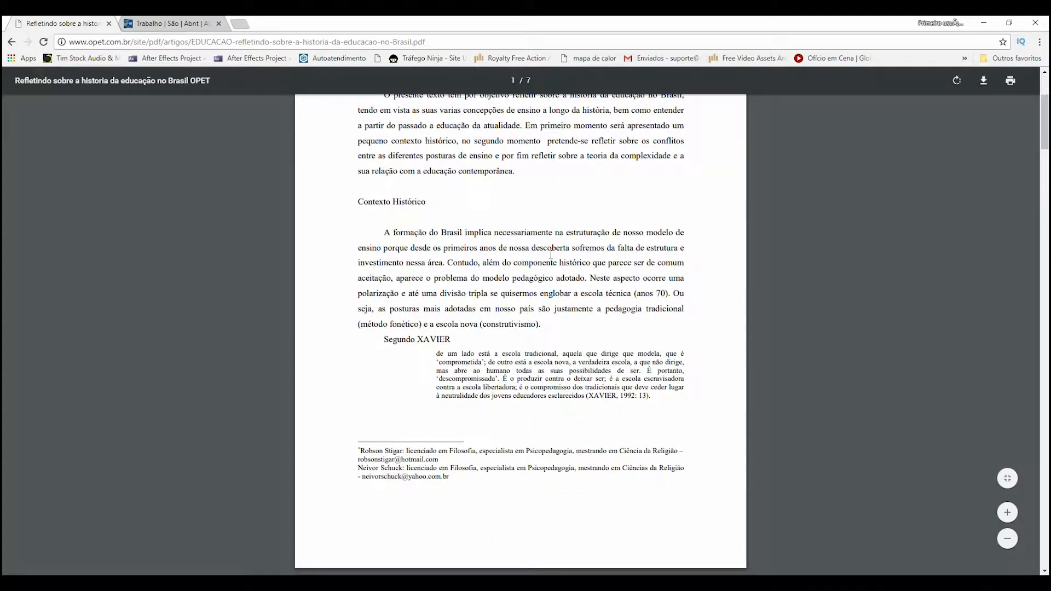
scroll(550, 254, "down", 4)
scroll(550, 254, "down", 20)
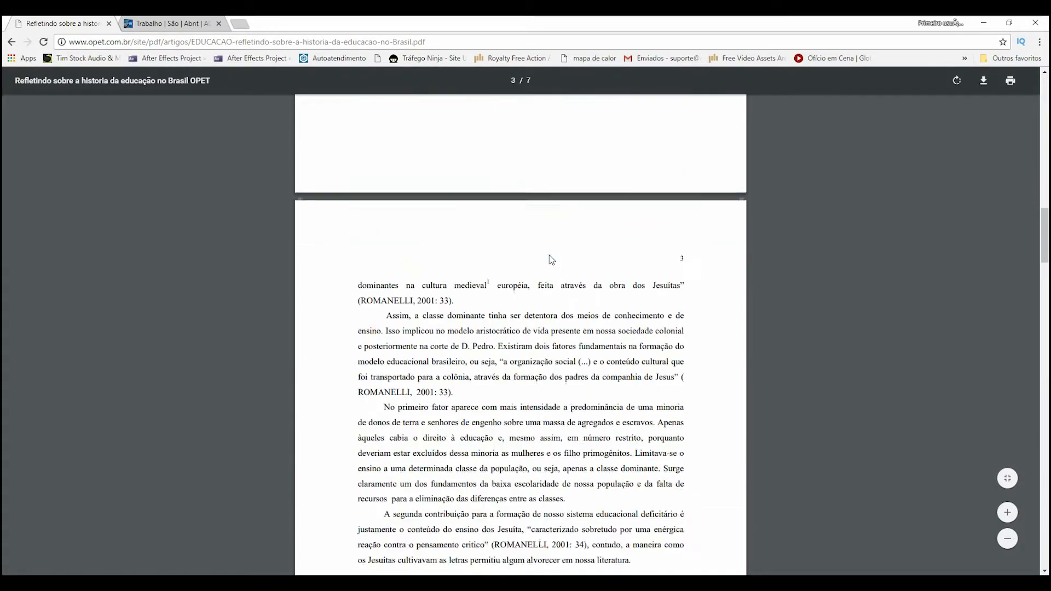
scroll(551, 260, "down", 4)
scroll(547, 261, "up", 20)
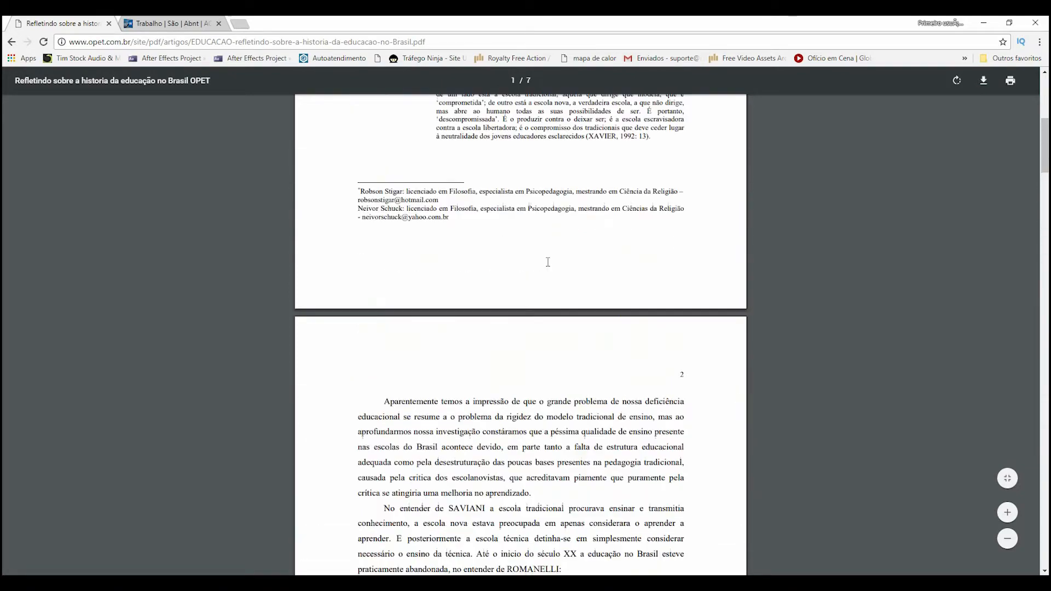
scroll(526, 278, "up", 1)
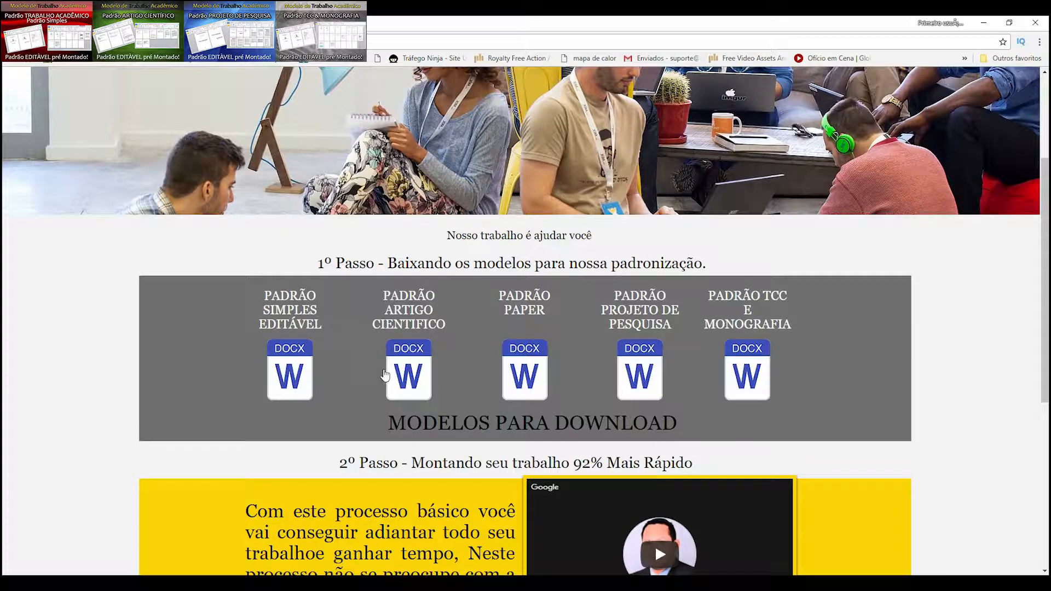
- Download the "Padrão Simples Editável" template from the support page and open it in Word with editing enabled
left_click(290, 372)
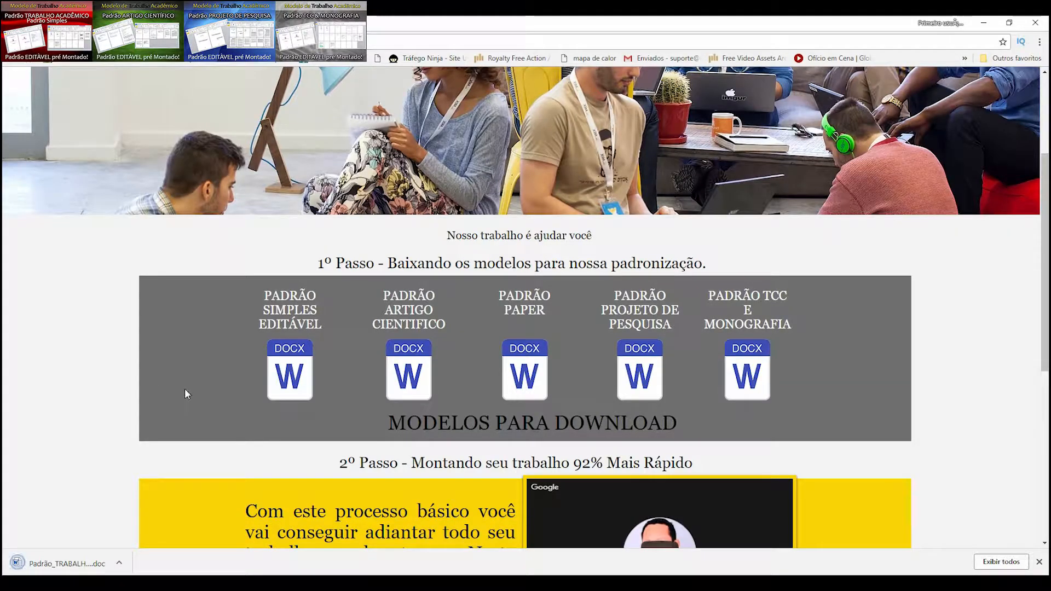
left_click(61, 564)
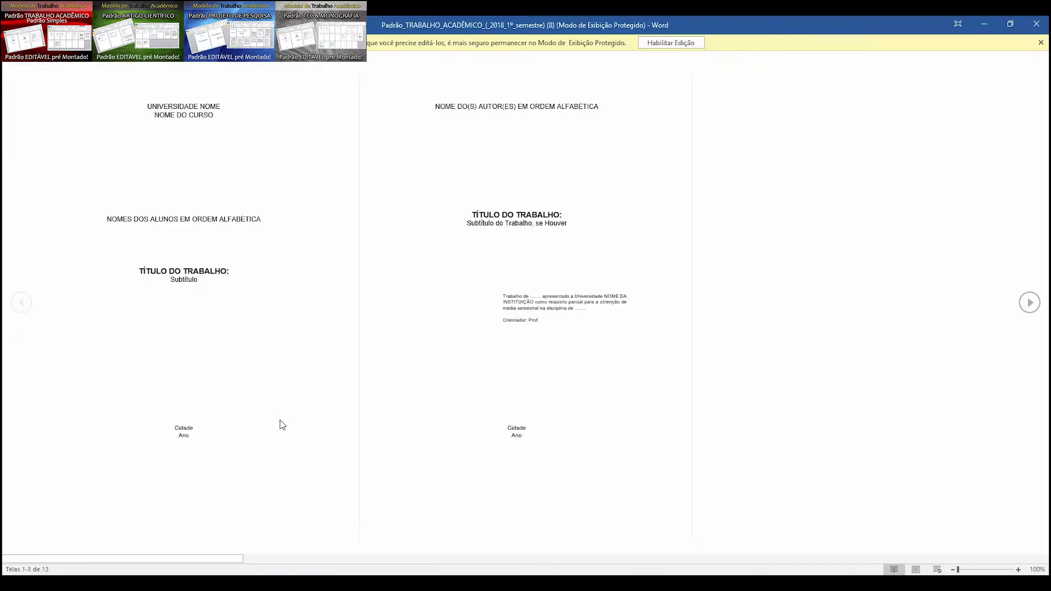
left_click(661, 43)
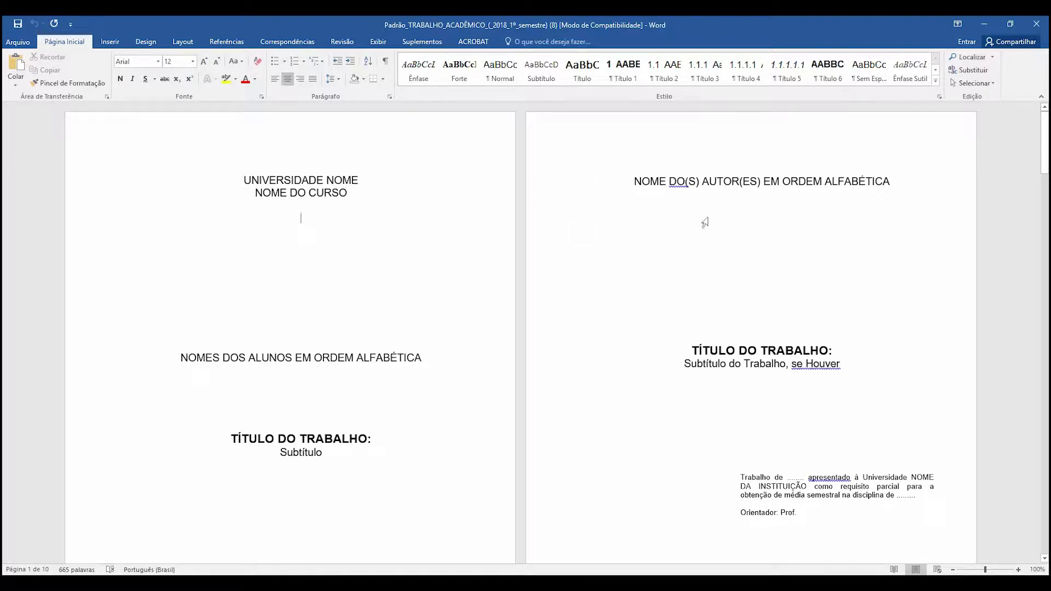
- Look over the template's opening pages and replace the university line on the cover with "NOME DA UNIVERSIDADE"
scroll(722, 242, "down", 2)
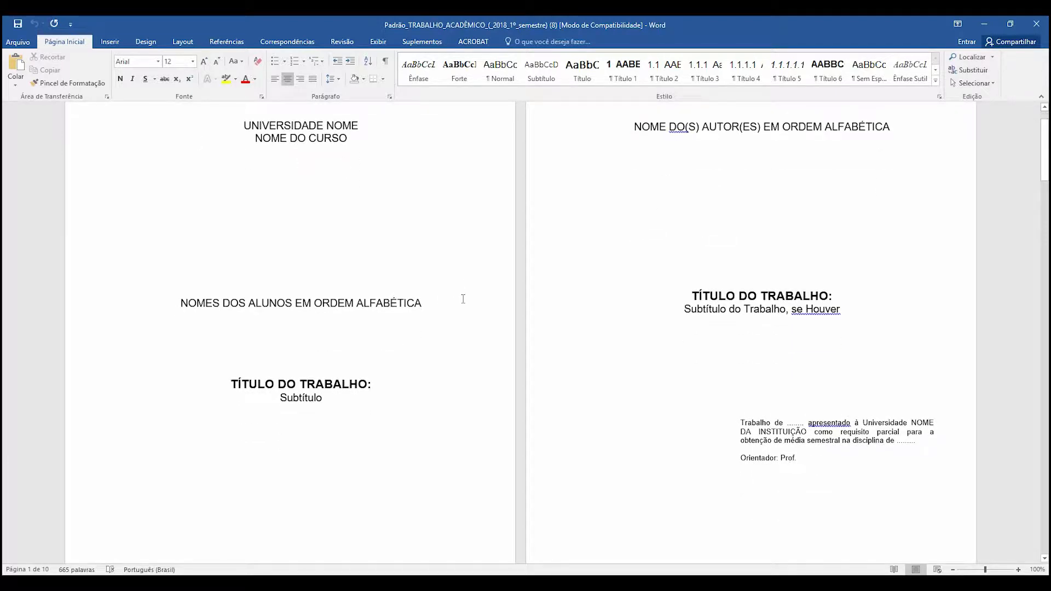
scroll(809, 342, "down", 10)
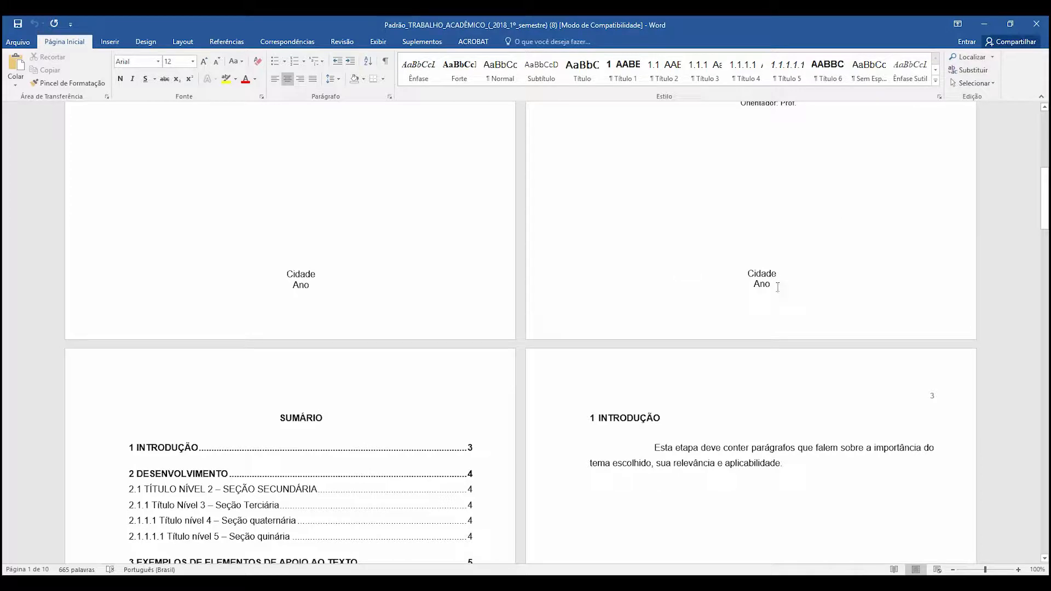
scroll(777, 287, "up", 12)
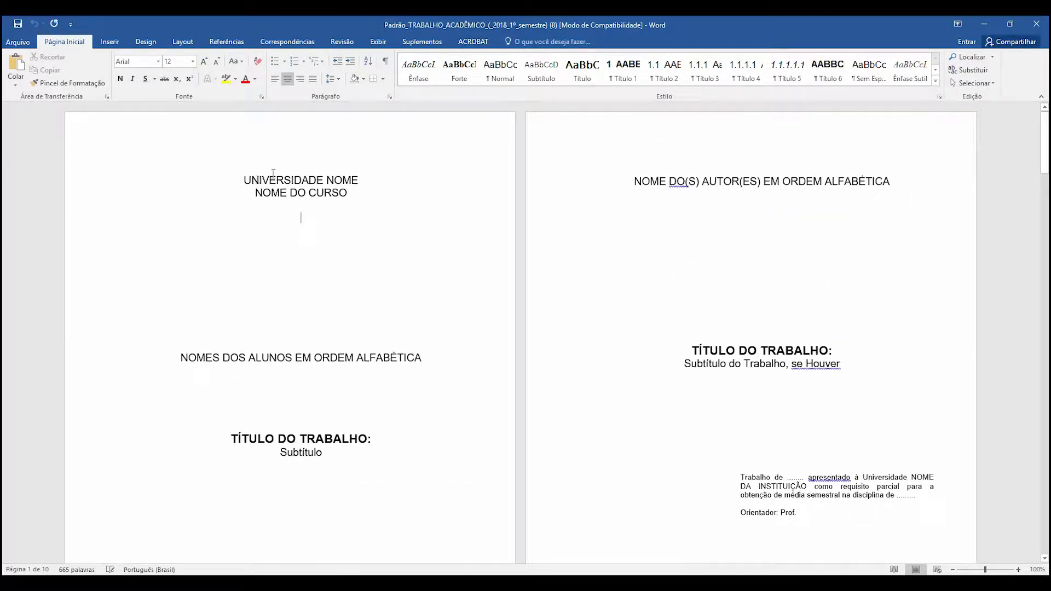
left_click(278, 179)
triple_click(364, 180)
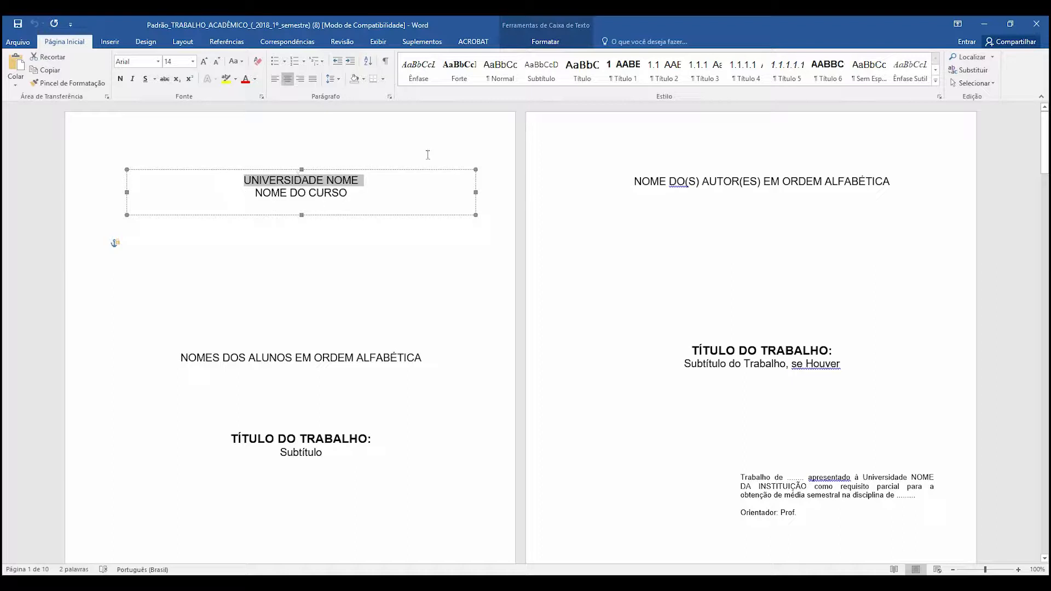
type("NOME ")
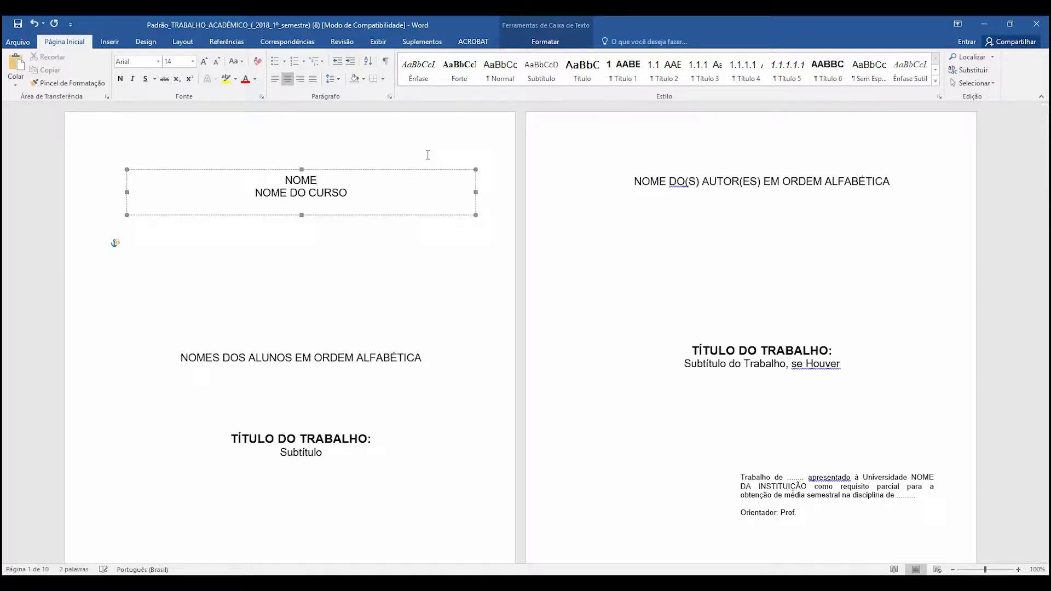
type("DA UNIV")
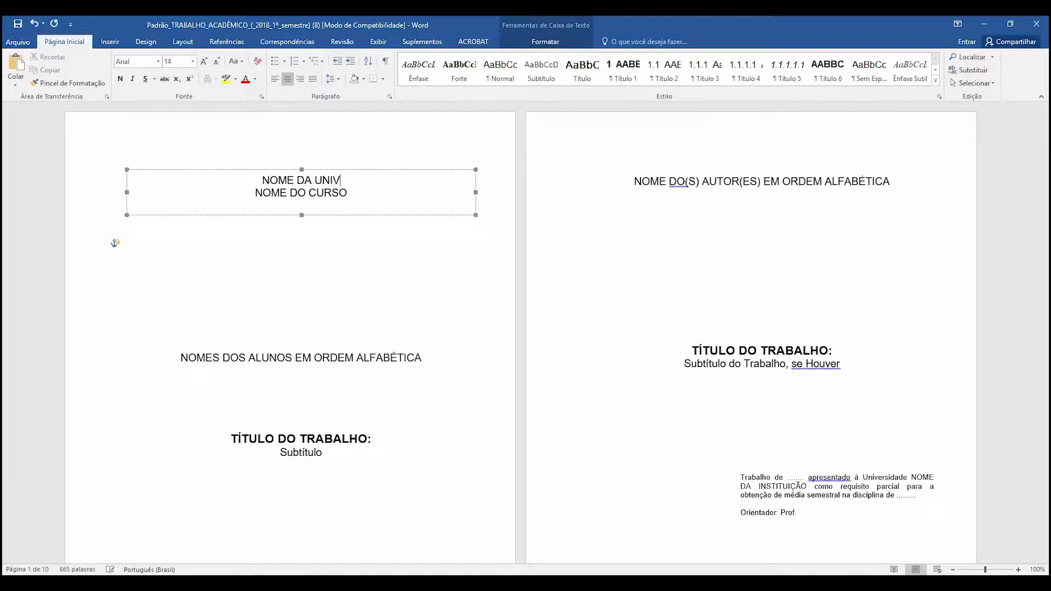
type("ERSIDADE")
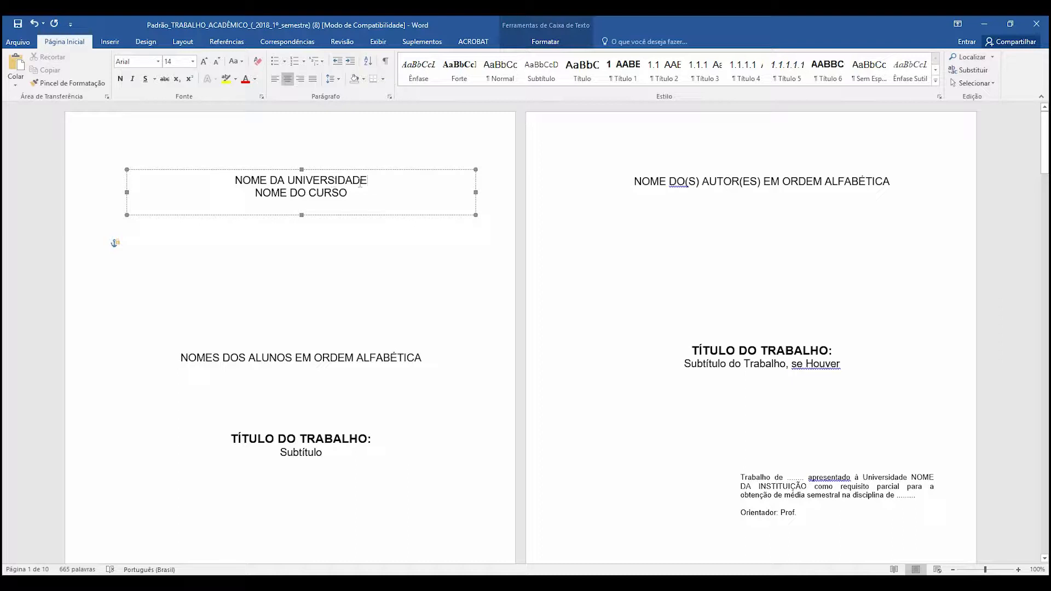
left_click(264, 359)
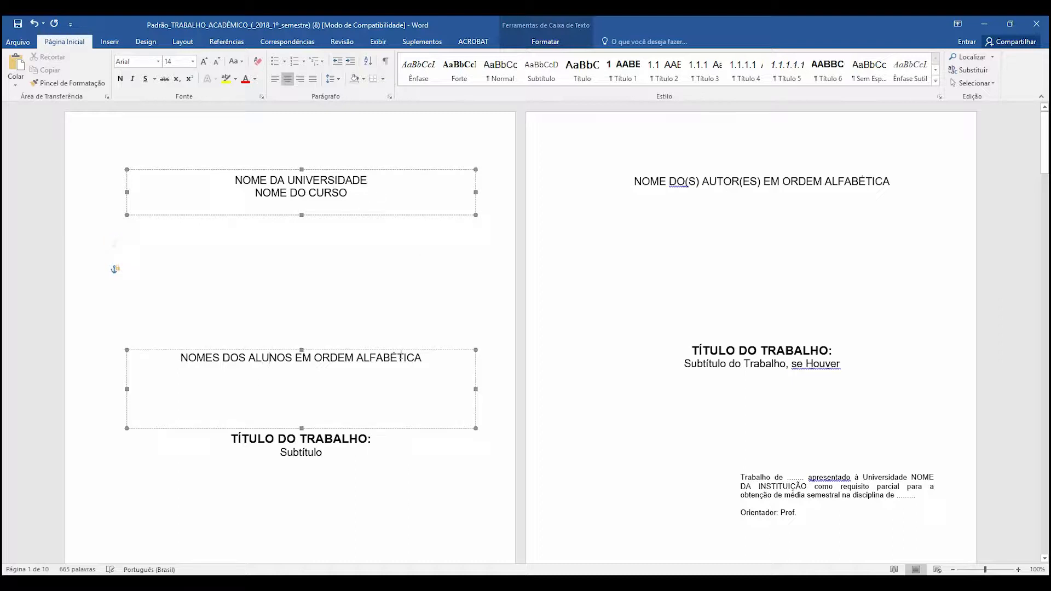
left_click_drag(421, 358, 179, 358)
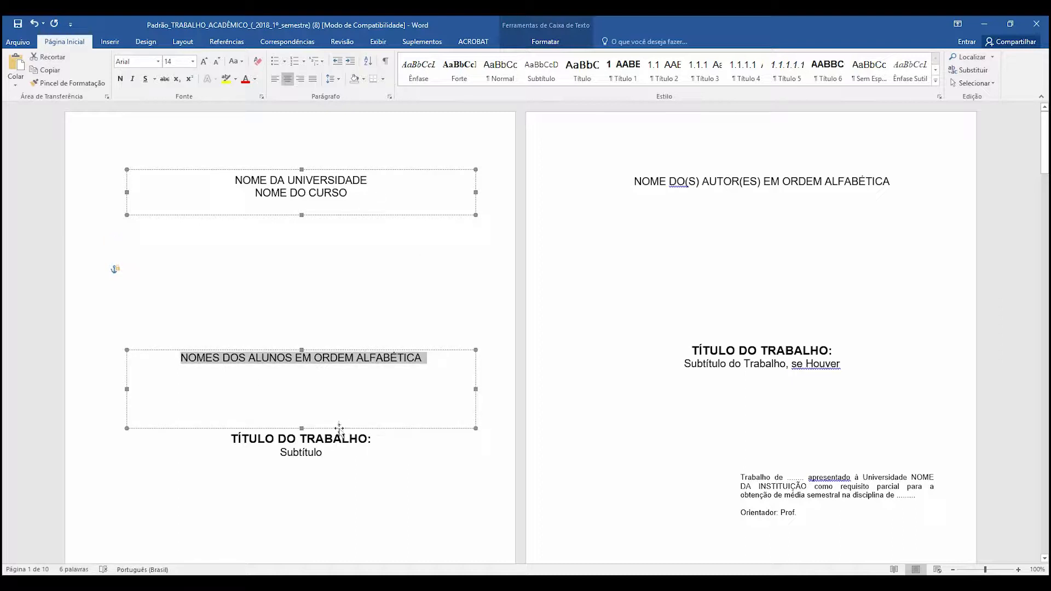
left_click_drag(321, 441, 322, 442)
left_click(324, 229)
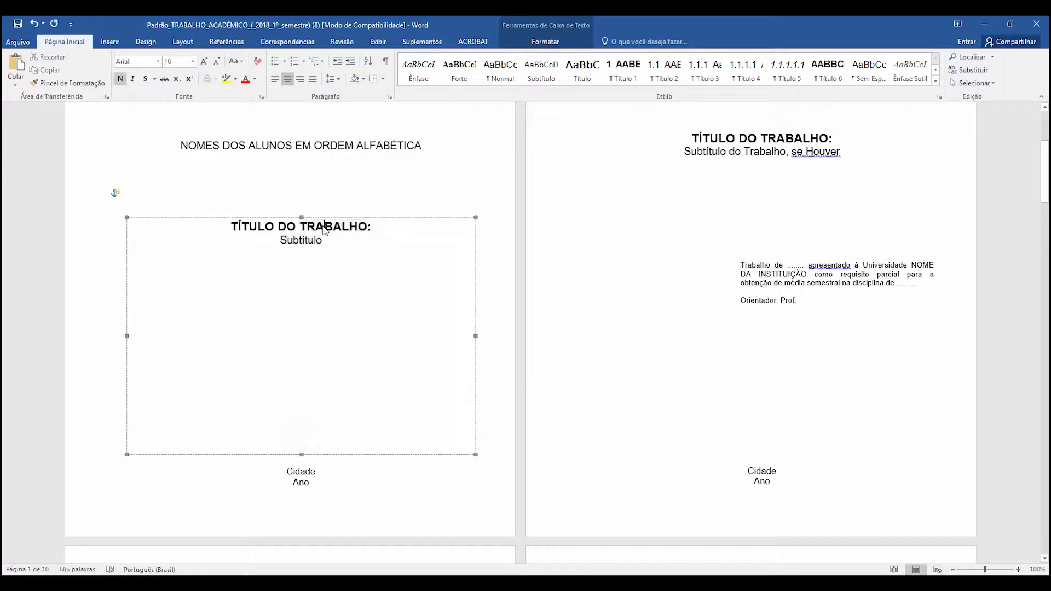
double_click(234, 227)
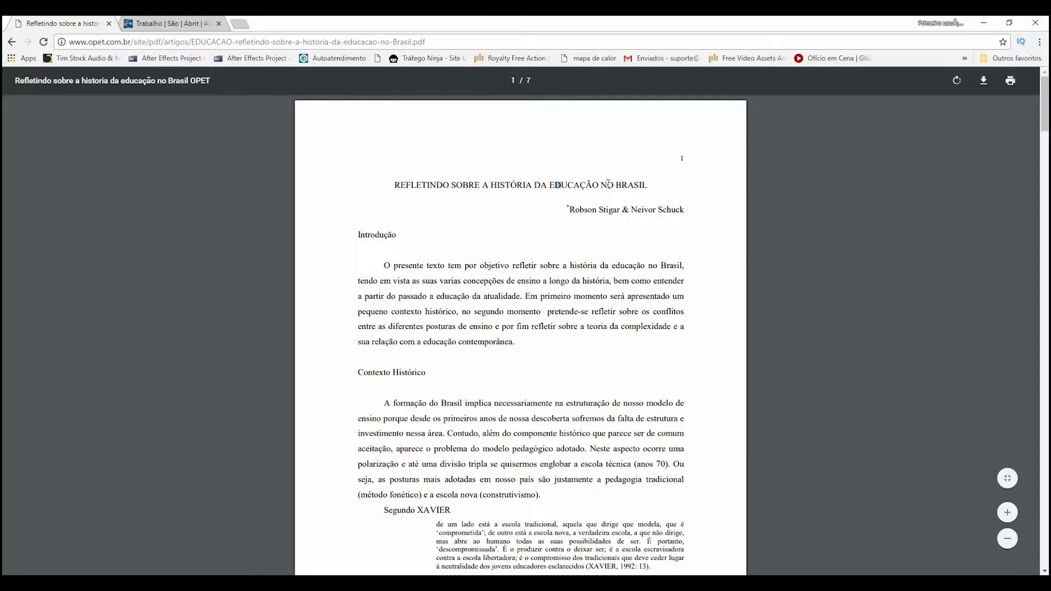
- Copy the title "REFLETINDO SOBRE A HISTÓRIA DA EDUCAÇÃO NO BRASIL" from the browser's PDF article into a new line under the Word cover's title placeholder
left_click_drag(648, 184, 411, 186)
right_click(411, 186)
left_click(425, 189)
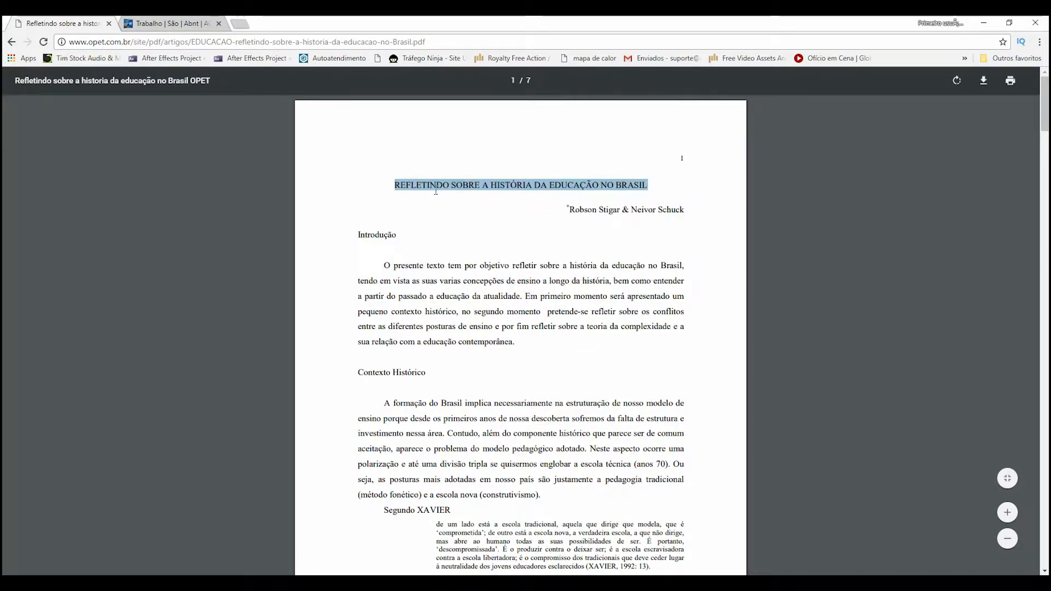
key("alt+Tab")
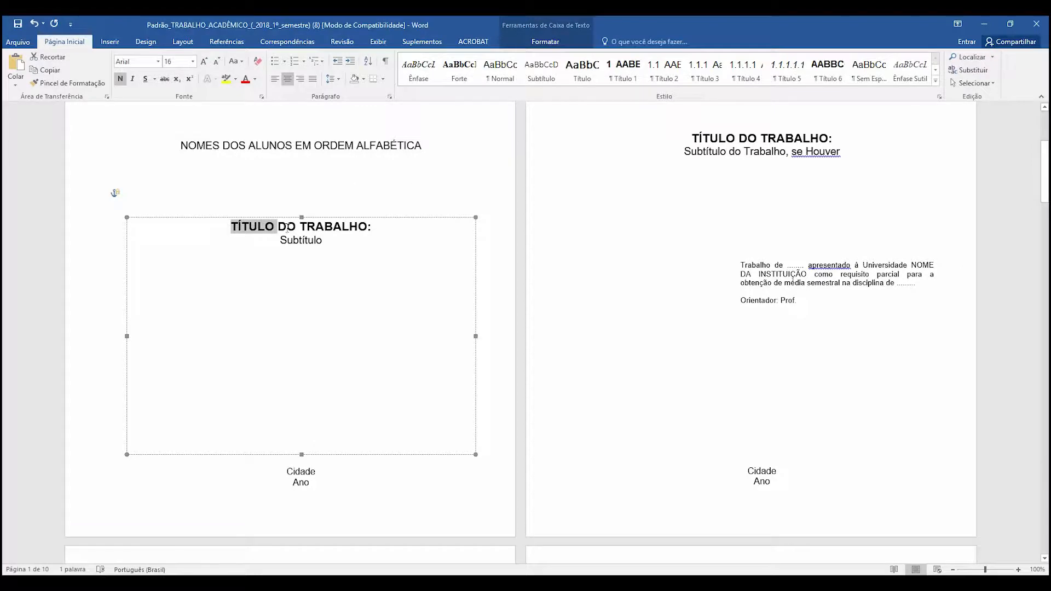
left_click(296, 227)
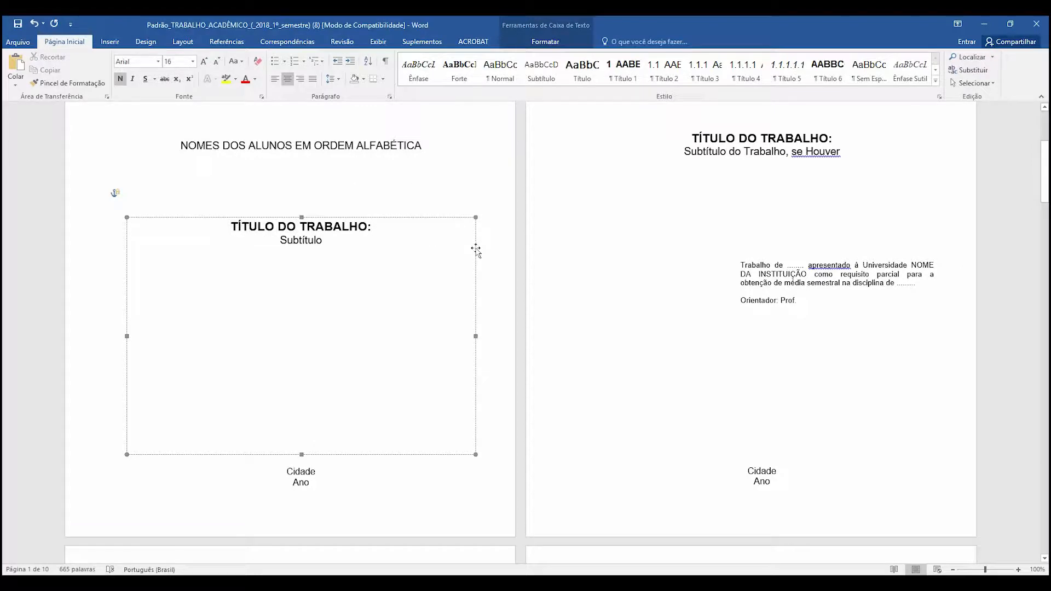
key("Return")
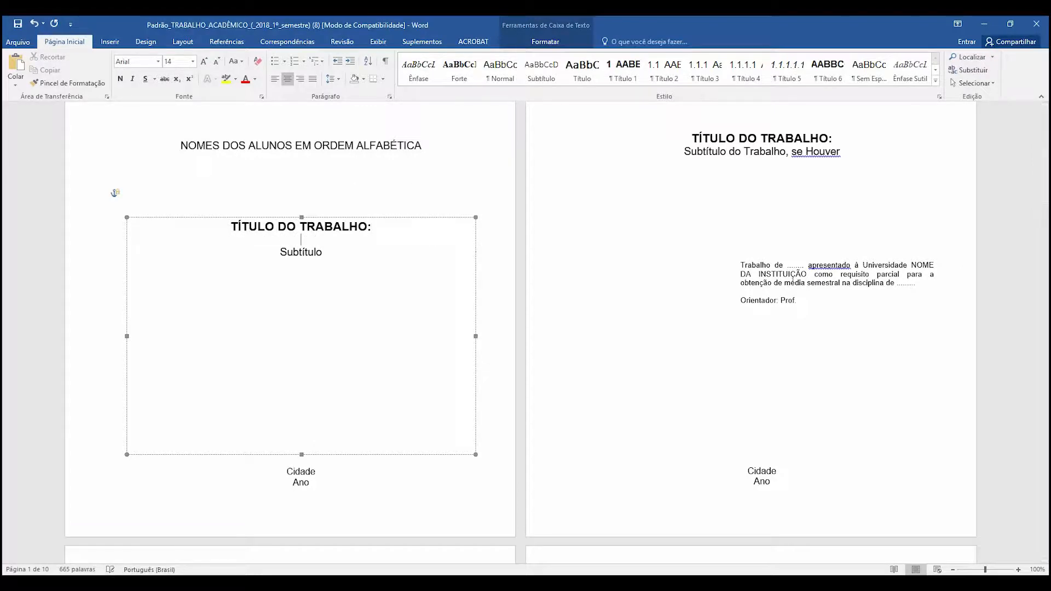
key("ctrl+v")
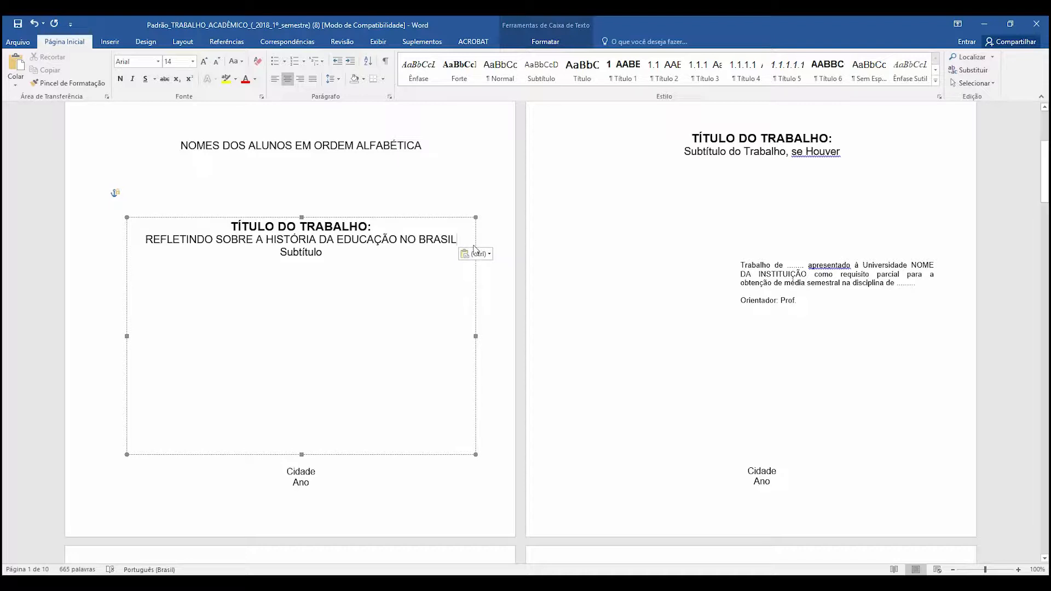
- Copy the formatting of the "TÍTULO DO TRABALHO:" line onto the pasted article title with the Format Painter
left_click_drag(372, 227, 266, 223)
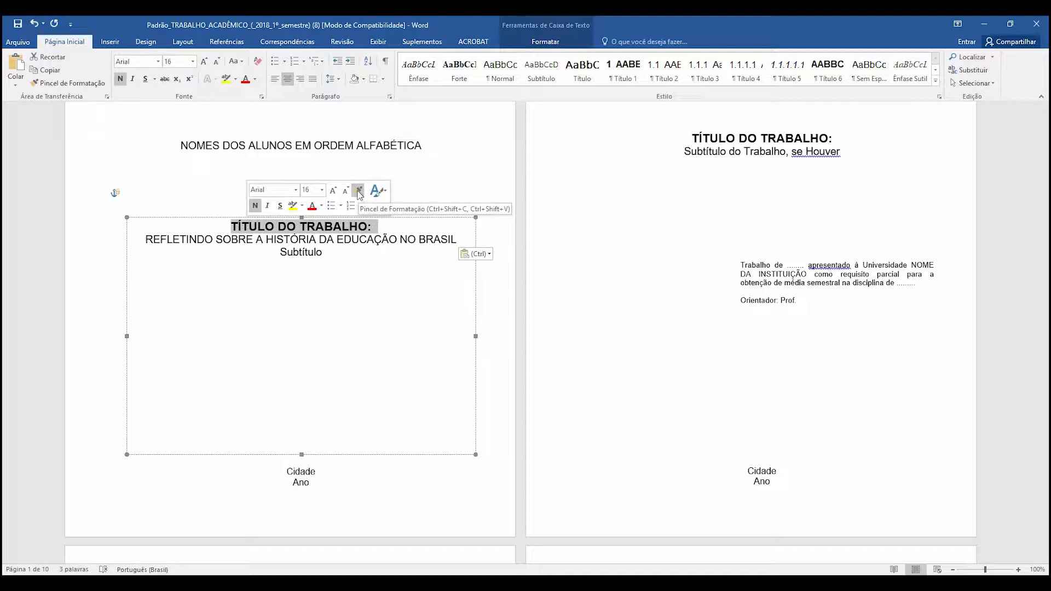
left_click(358, 192)
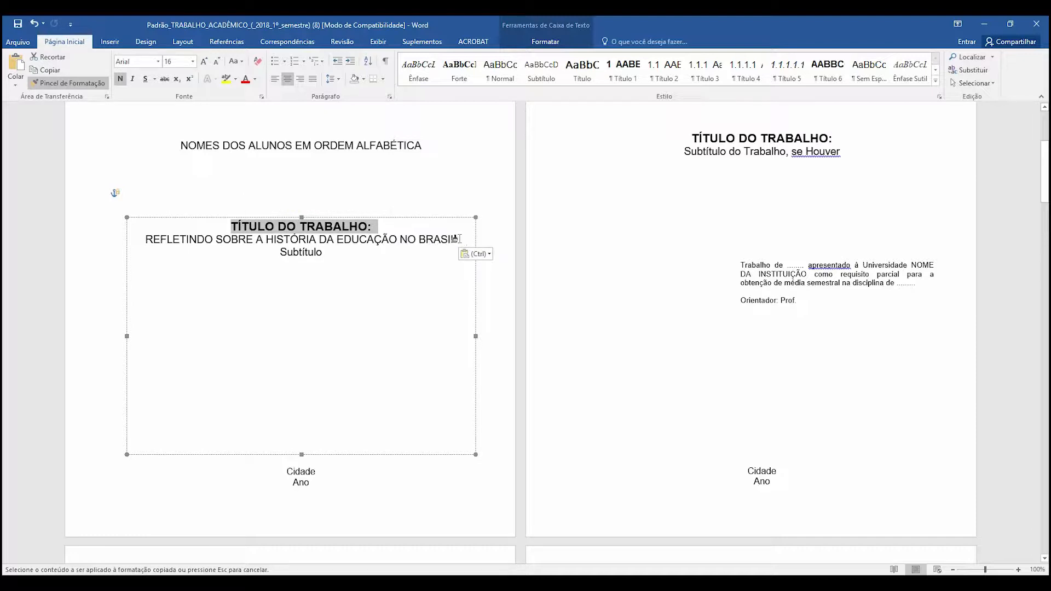
left_click_drag(456, 239, 167, 239)
- Delete the "TÍTULO DO TRABALHO:" and "Subtítulo" placeholder lines from the cover, keeping only the article title
left_click_drag(380, 228, 229, 226)
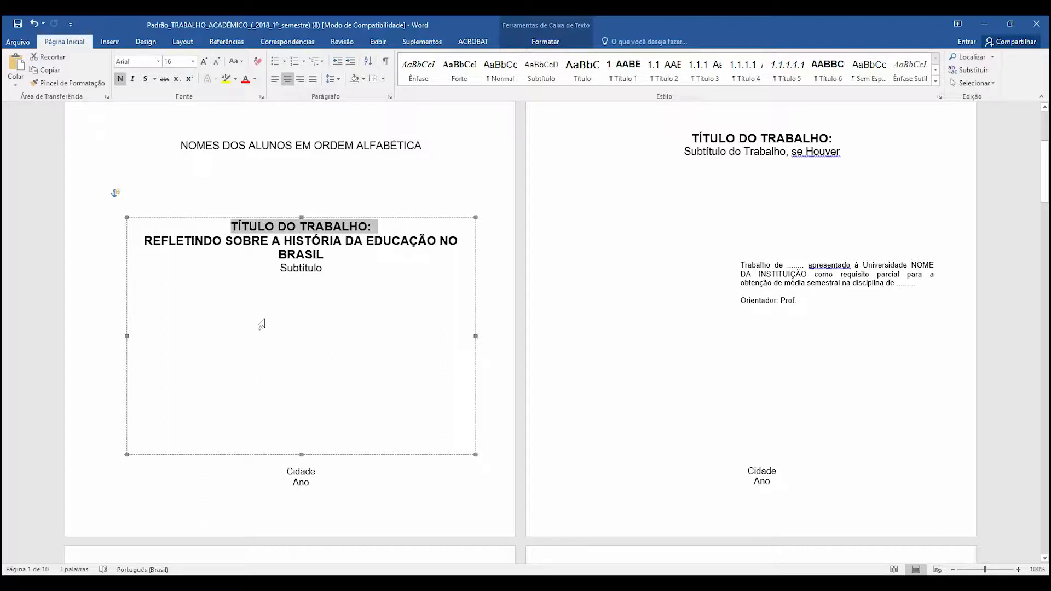
key("Delete")
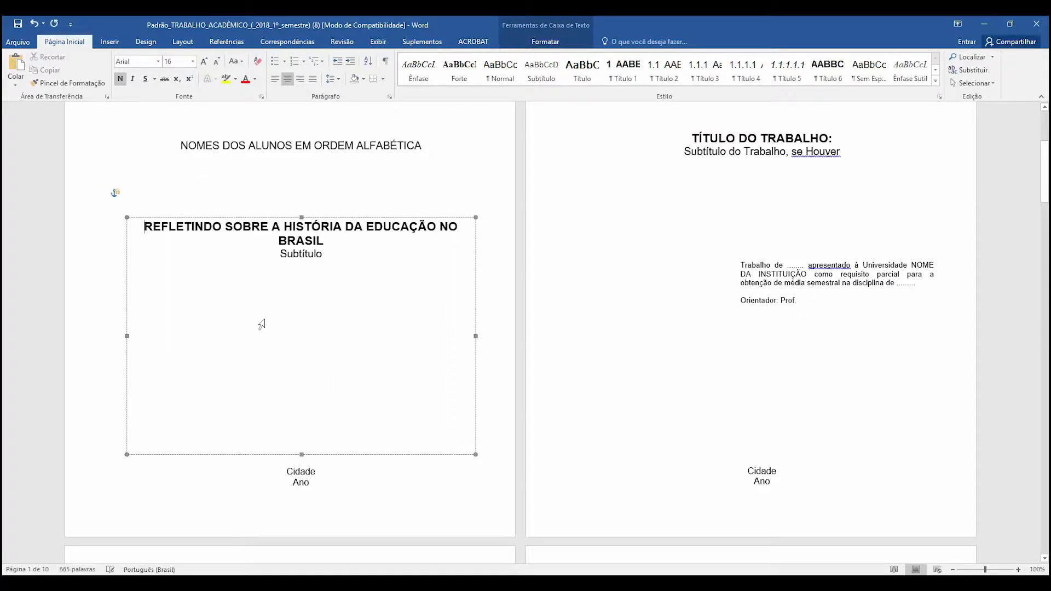
left_click_drag(322, 253, 281, 252)
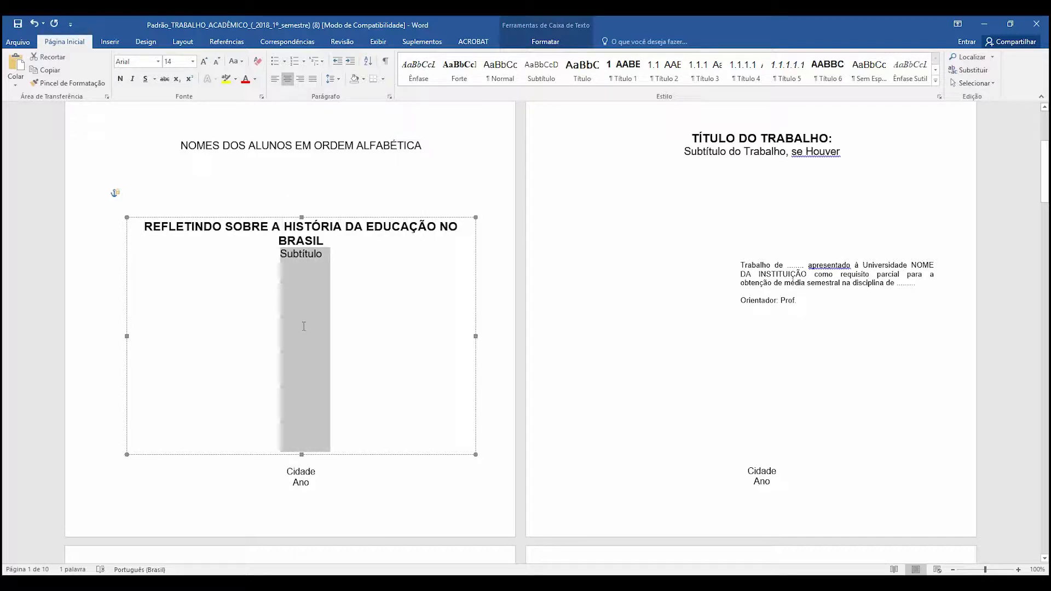
key("BackSpace")
key("BackSpace")
- Replace the cover's city placeholder with "Nome da Cidade" and its year placeholder with "2018"
scroll(304, 326, "down", 3)
left_click(318, 388)
left_click_drag(320, 388, 282, 389)
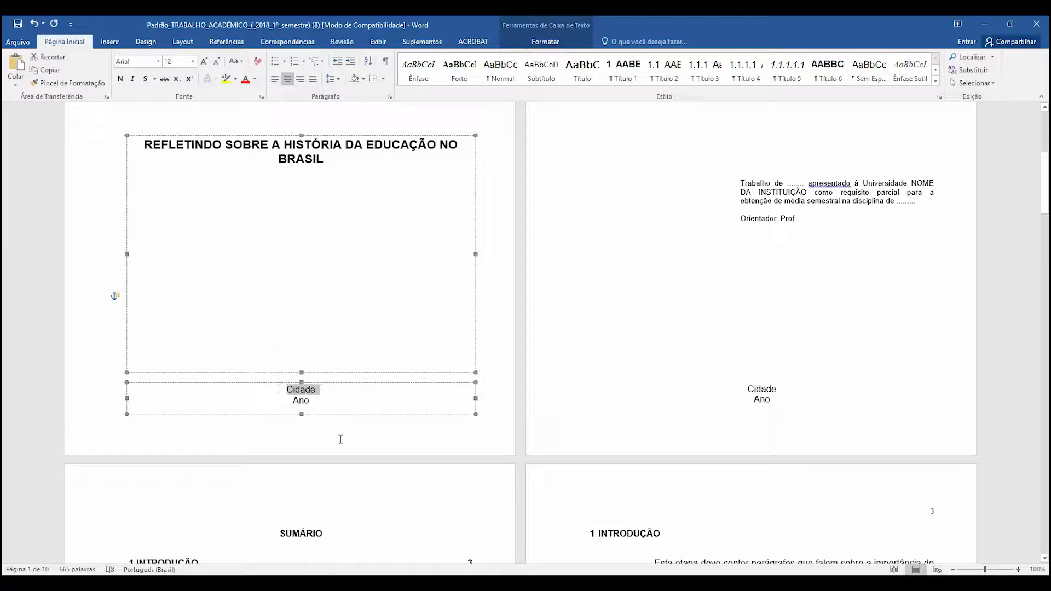
type("Nome da Cidade")
key("BackSpace")
key("BackSpace")
key("BackSpace")
type("dade")
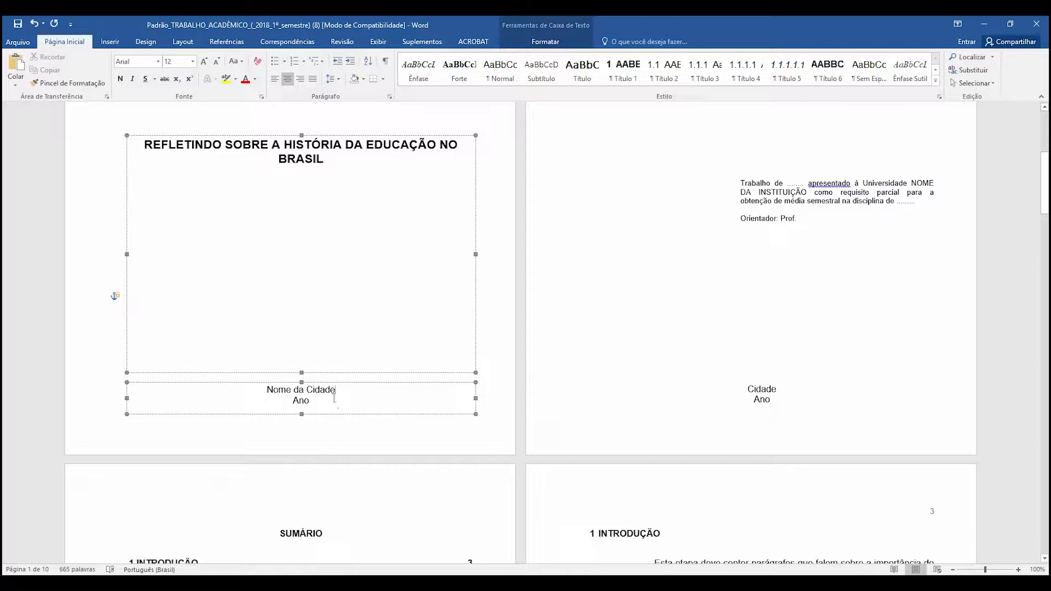
left_click_drag(311, 401, 291, 401)
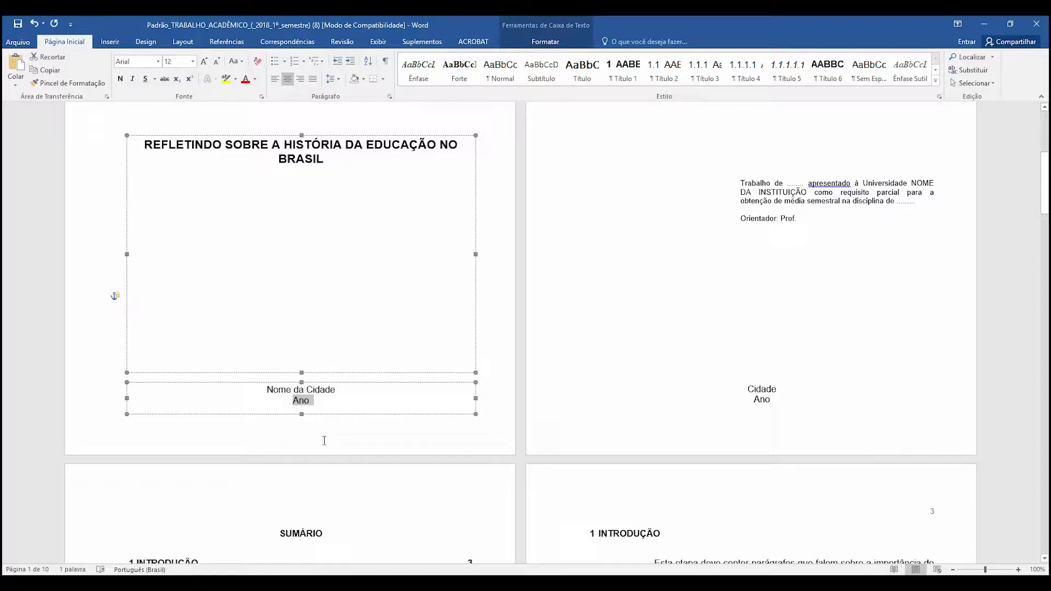
type("2018")
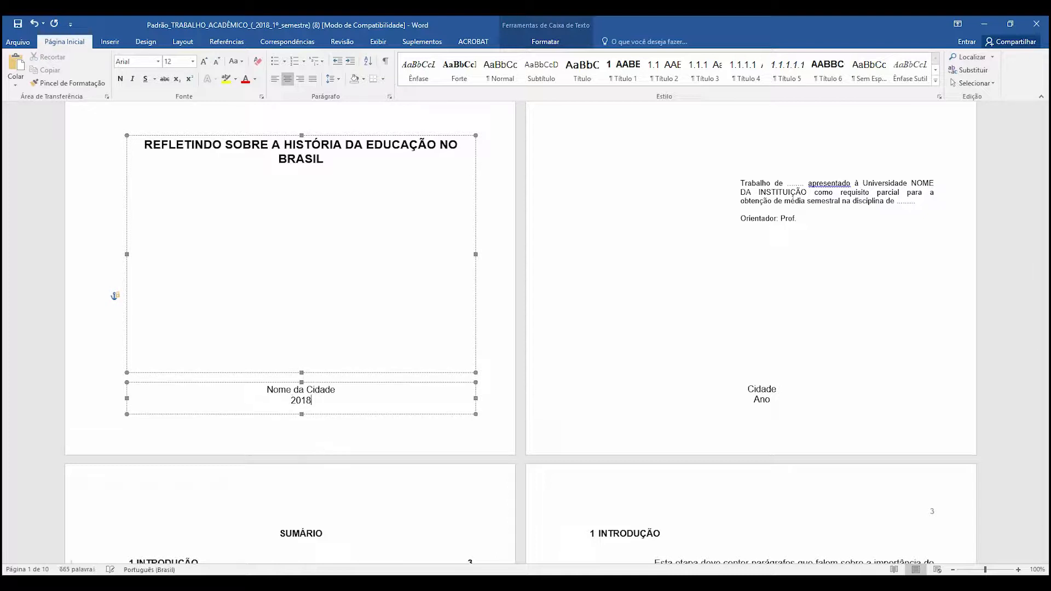
- Copy the cover's city and year lines over the "Cidade" and "Ano" placeholders on the second page
scroll(417, 308, "down", 1)
left_click(332, 273)
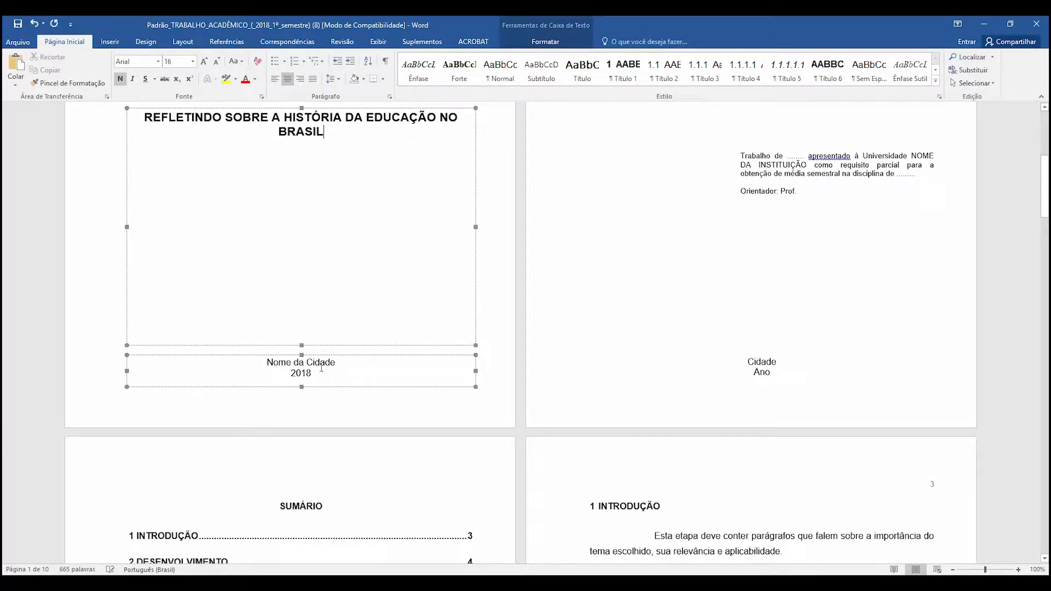
left_click_drag(318, 375, 274, 361)
right_click(278, 359)
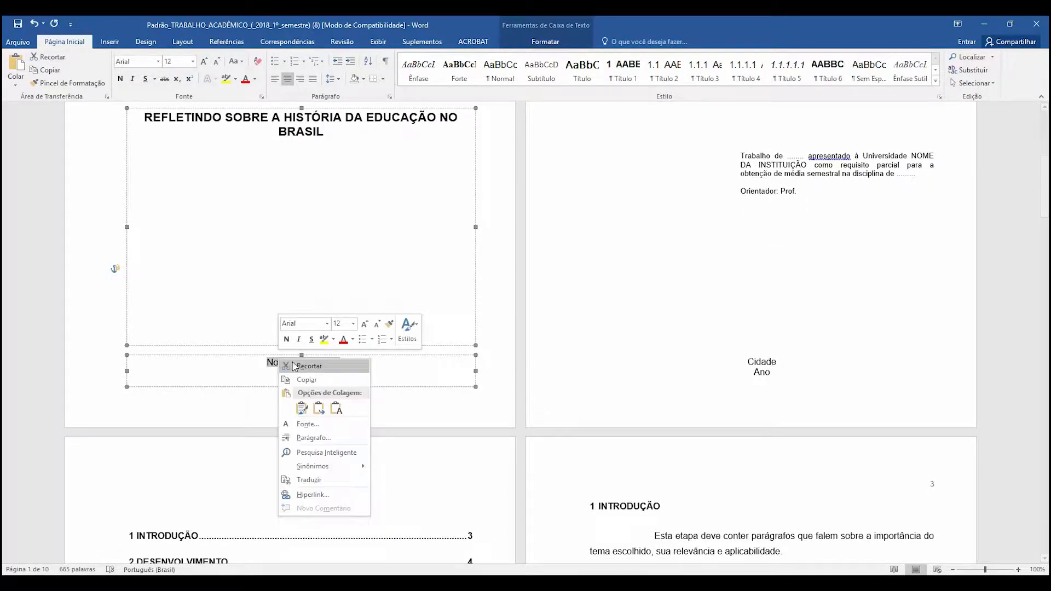
left_click(311, 380)
left_click(781, 374)
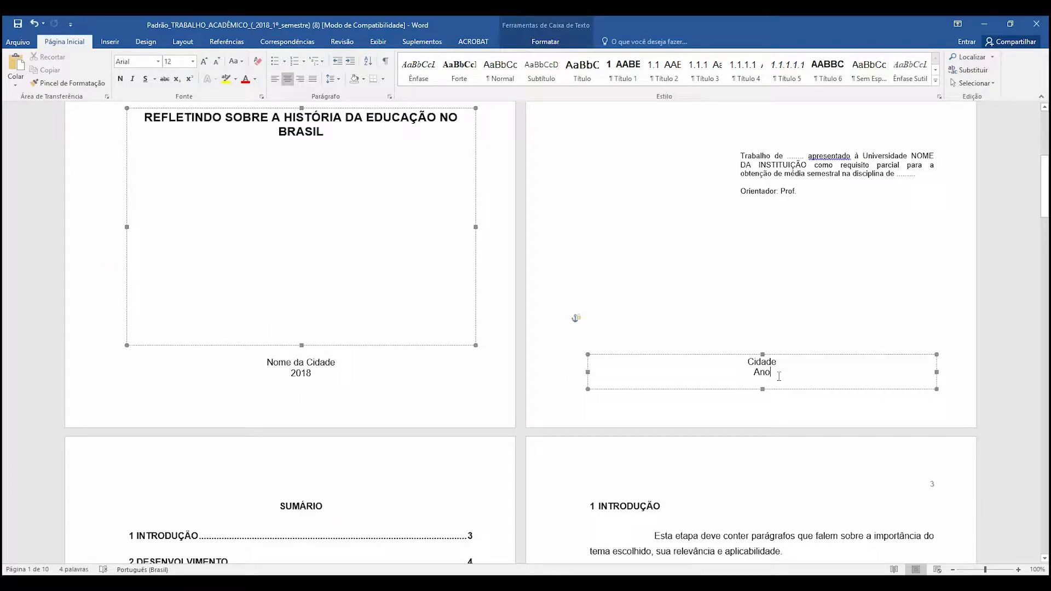
left_click_drag(781, 375, 752, 365)
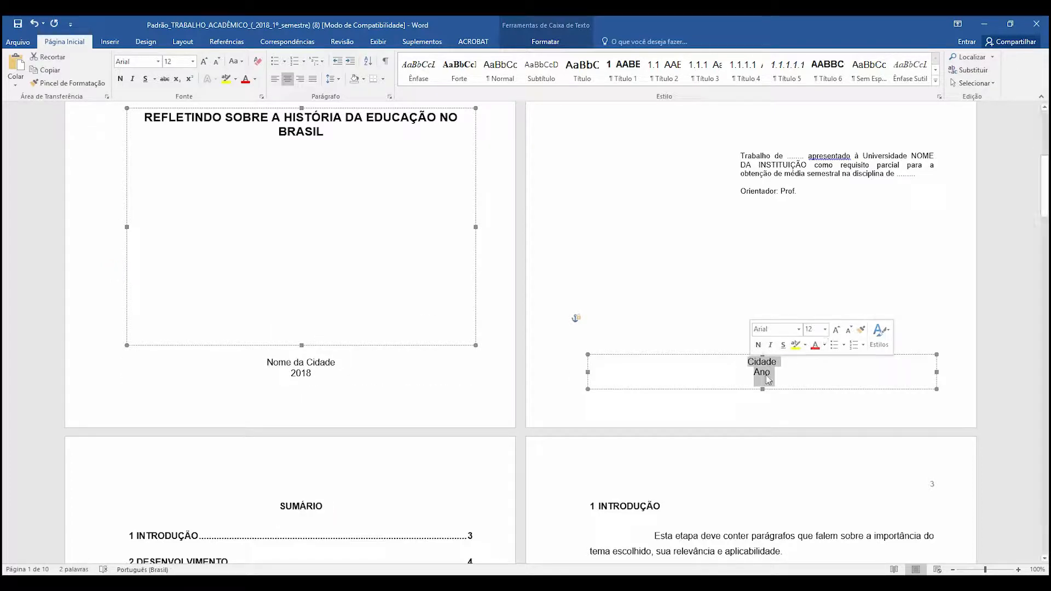
key("ctrl+v")
left_click(662, 285)
- Copy the article title from the cover over the title and subtitle placeholders on the second page
scroll(451, 275, "up", 5)
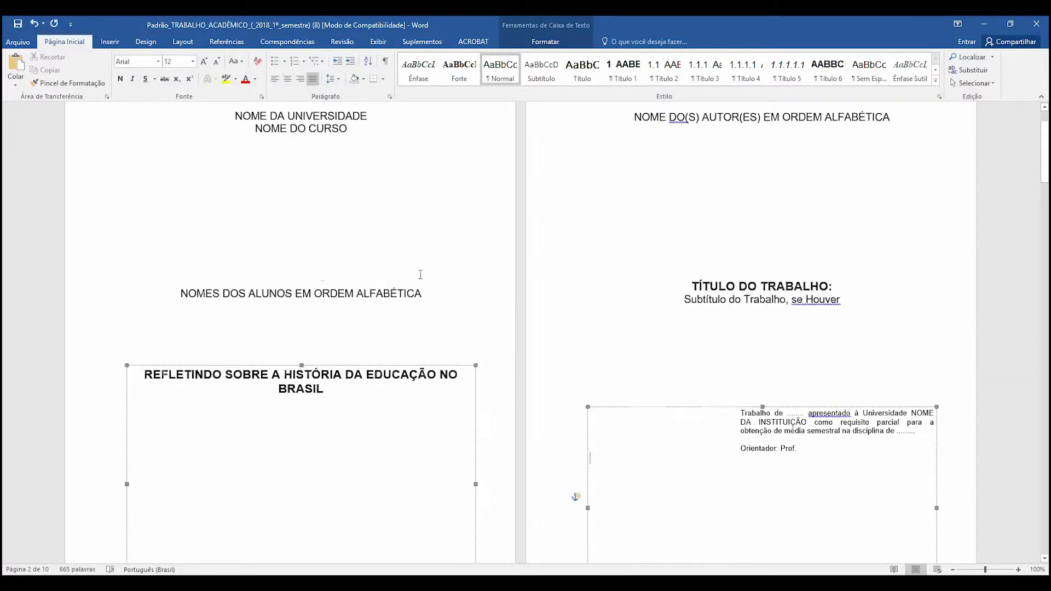
left_click(313, 404)
left_click_drag(329, 407, 158, 369)
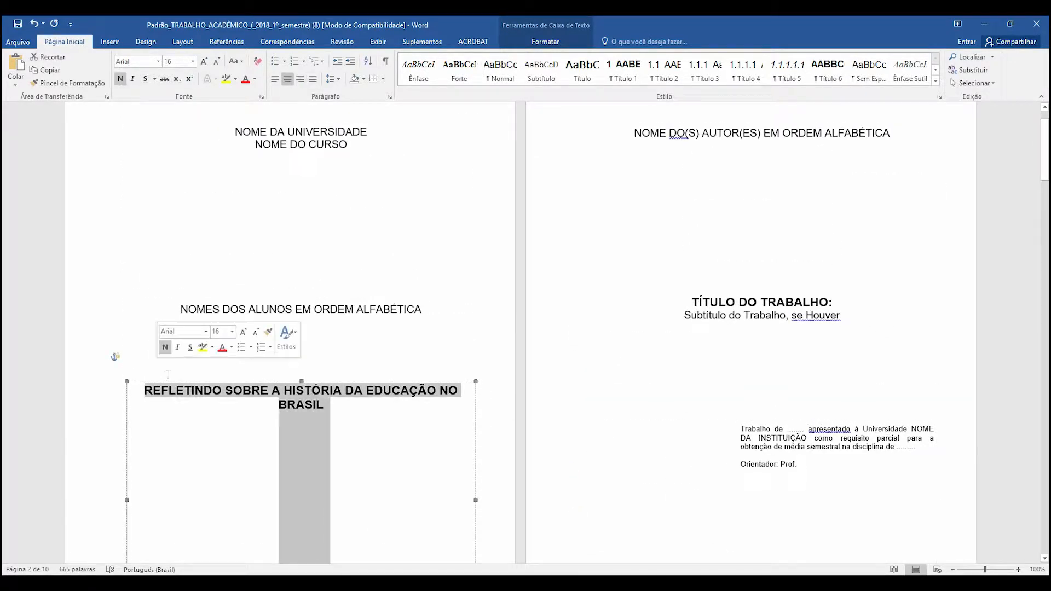
right_click(392, 392)
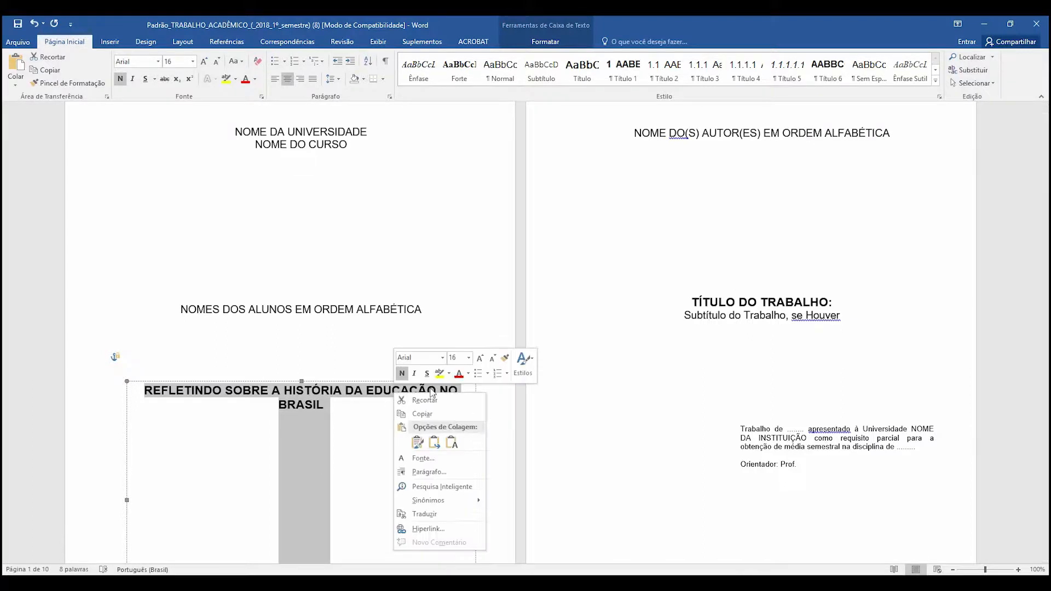
left_click(423, 416)
left_click(742, 304)
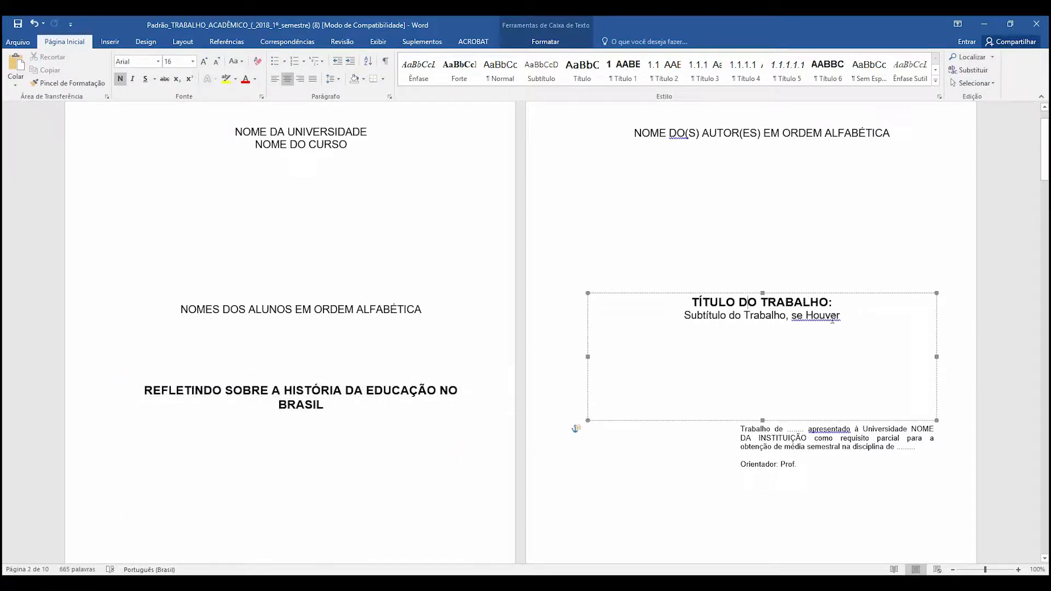
left_click_drag(849, 318, 629, 295)
key("ctrl+v")
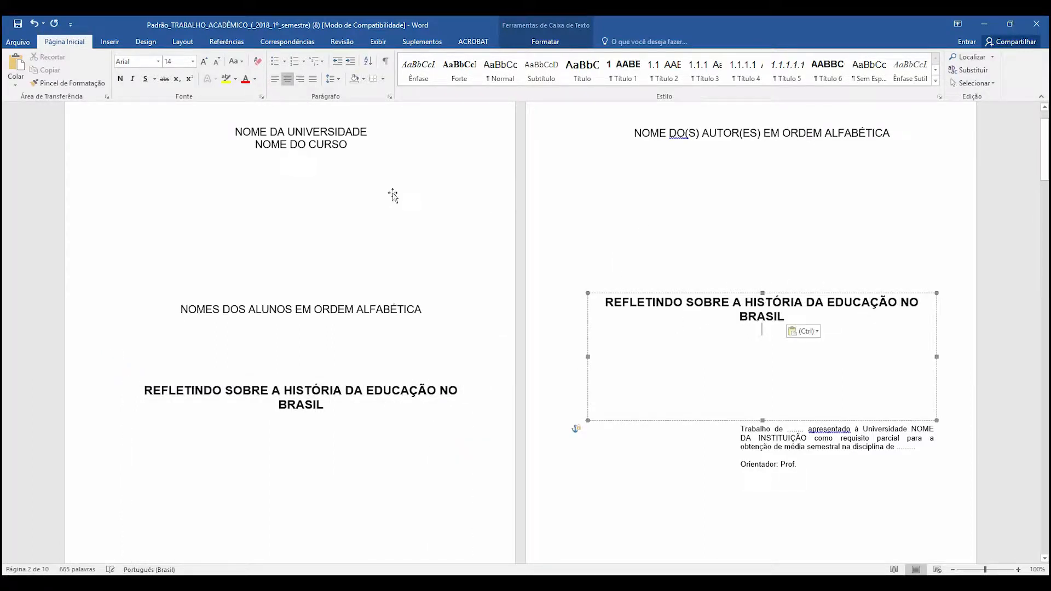
- Look over the university, course, student and author name placeholders on the first two pages
scroll(350, 213, "up", 2)
left_click(310, 186)
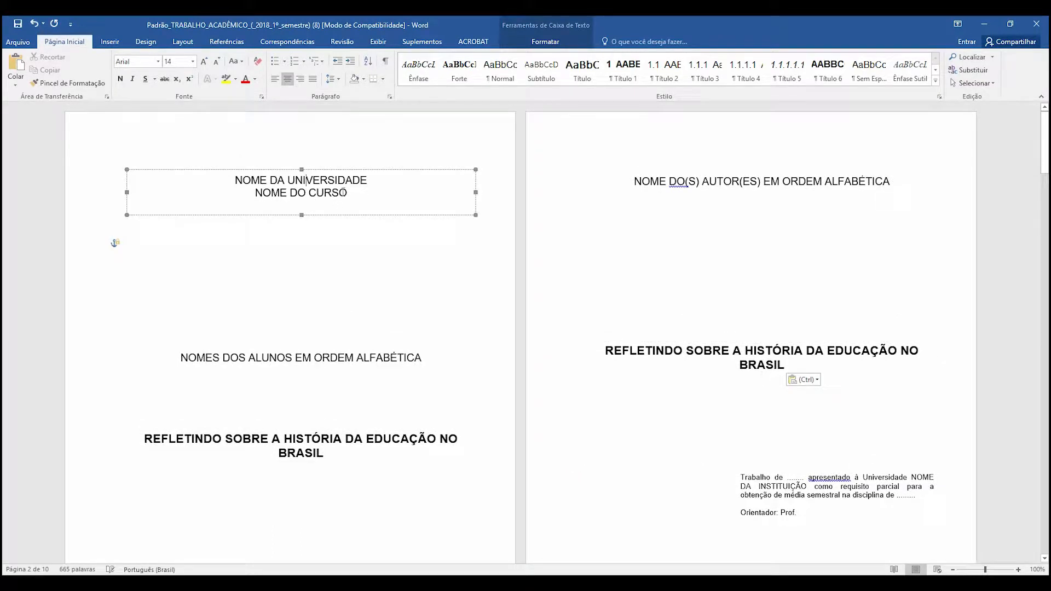
left_click(403, 360)
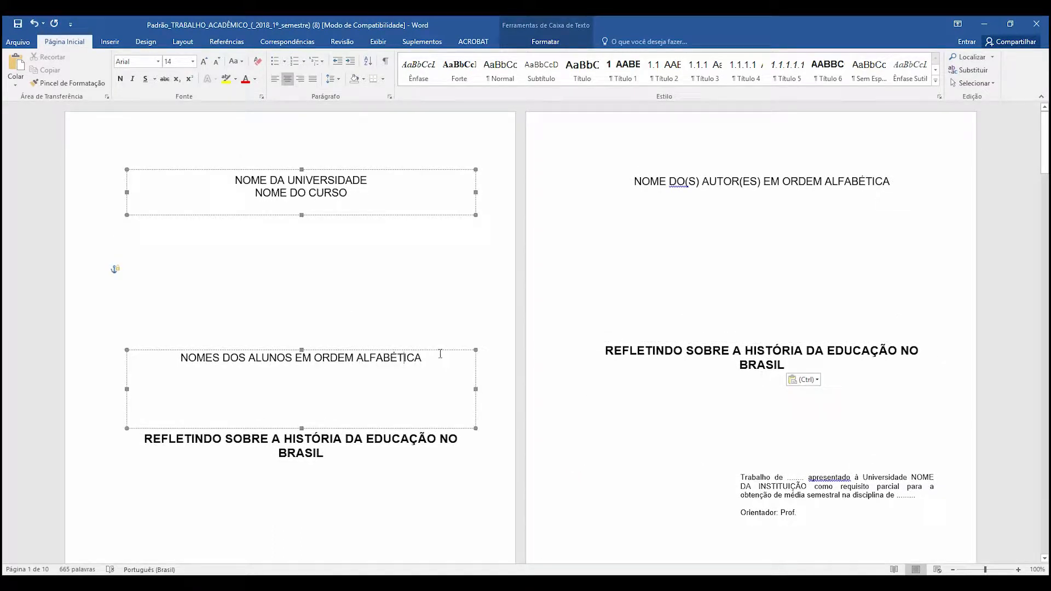
left_click_drag(425, 358, 180, 358)
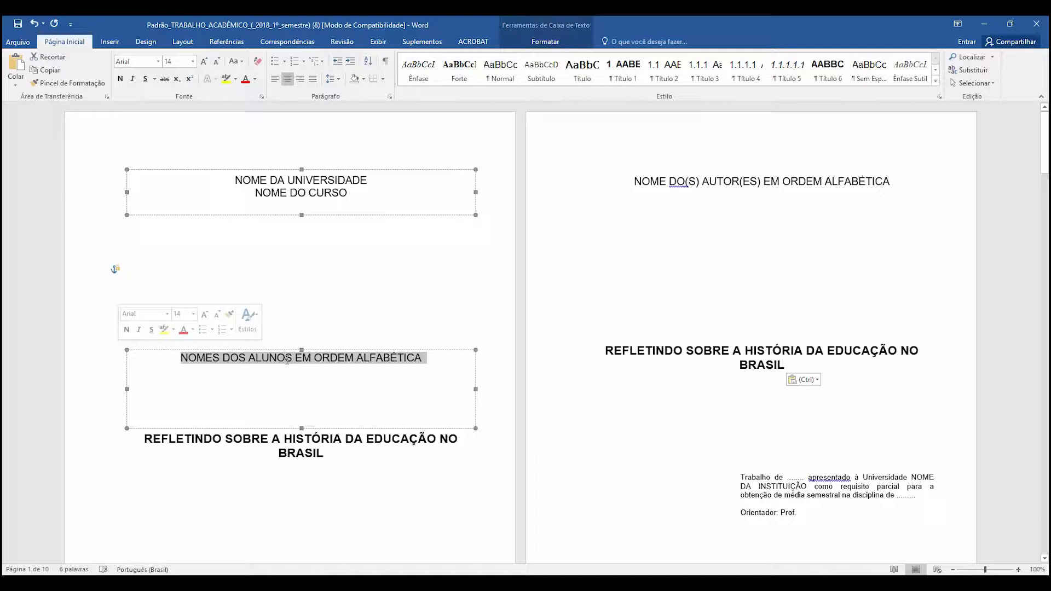
left_click(679, 181)
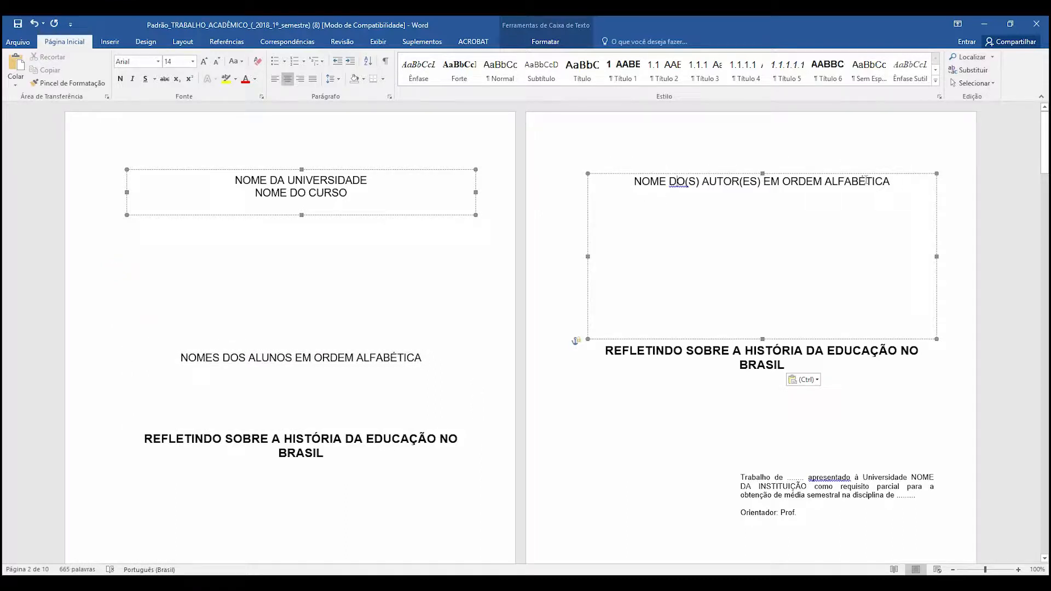
triple_click(867, 181)
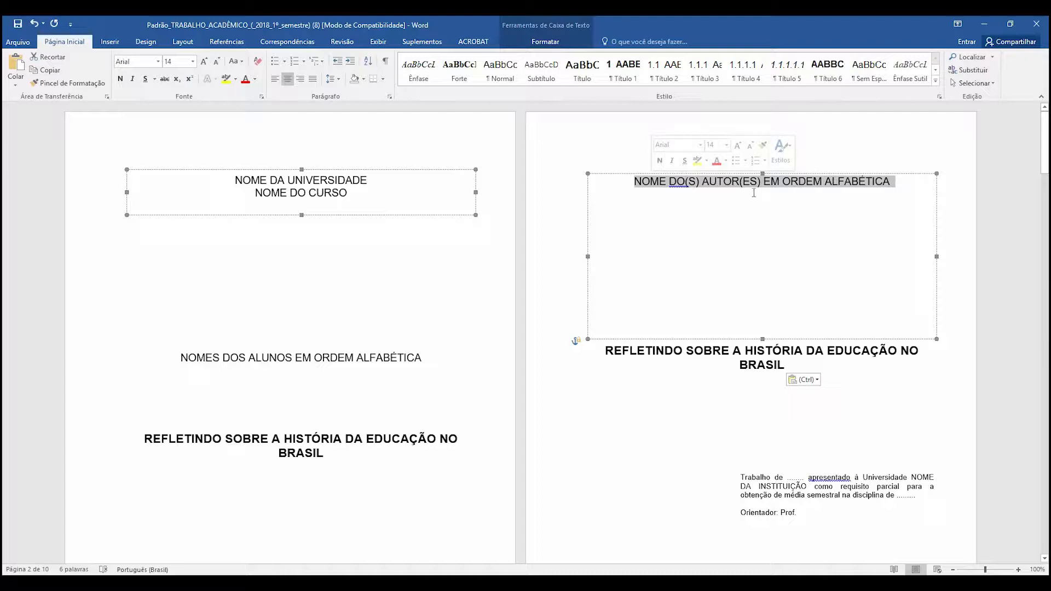
scroll(766, 219, "down", 5)
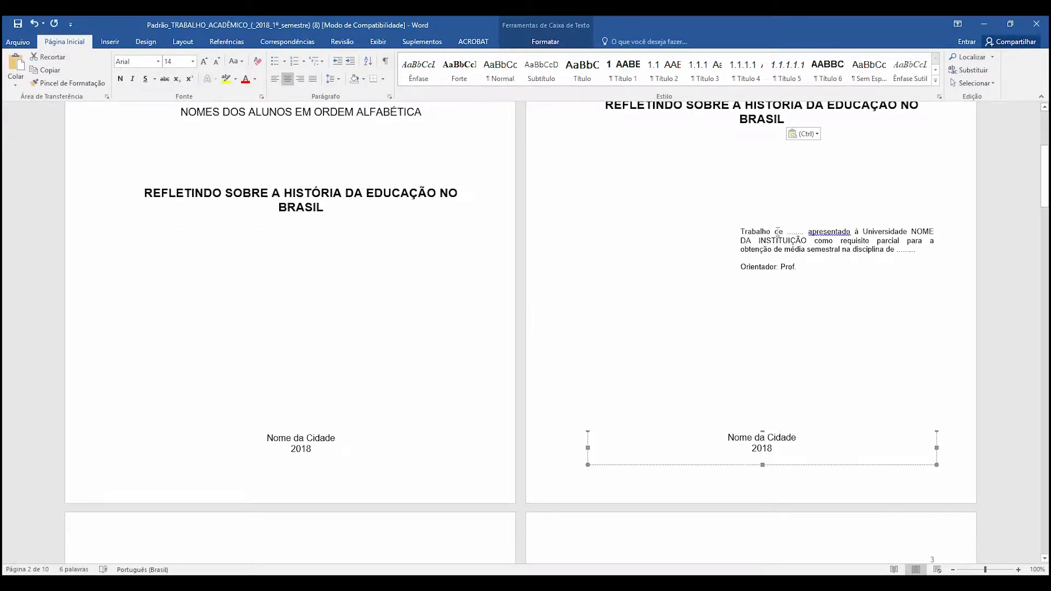
- Replace the dots after "Trabalho de" in the second page's presentation note with "Pedagogia"
left_click(778, 232)
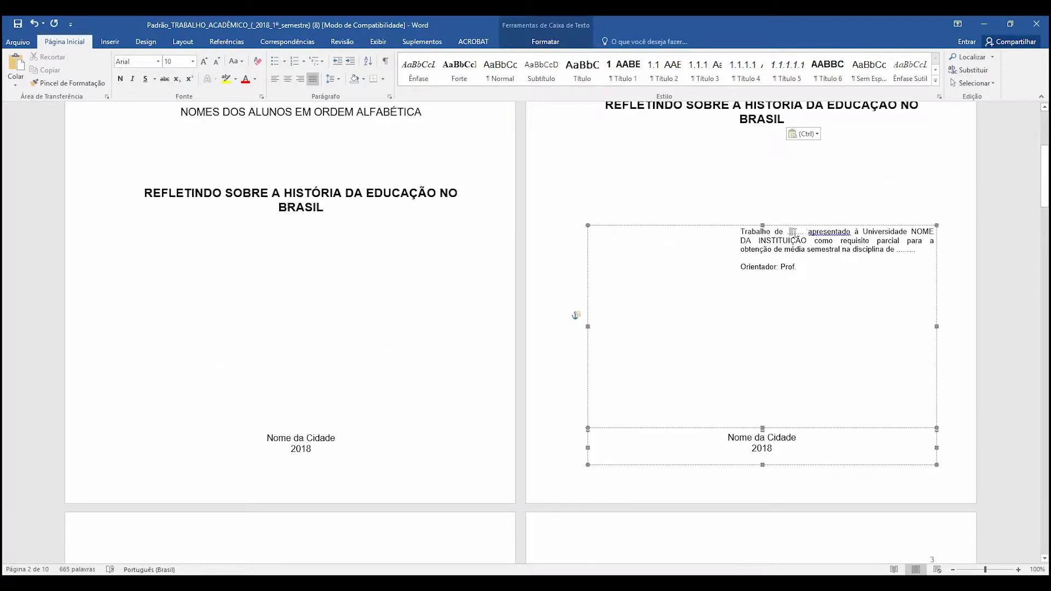
left_click_drag(787, 231, 800, 231)
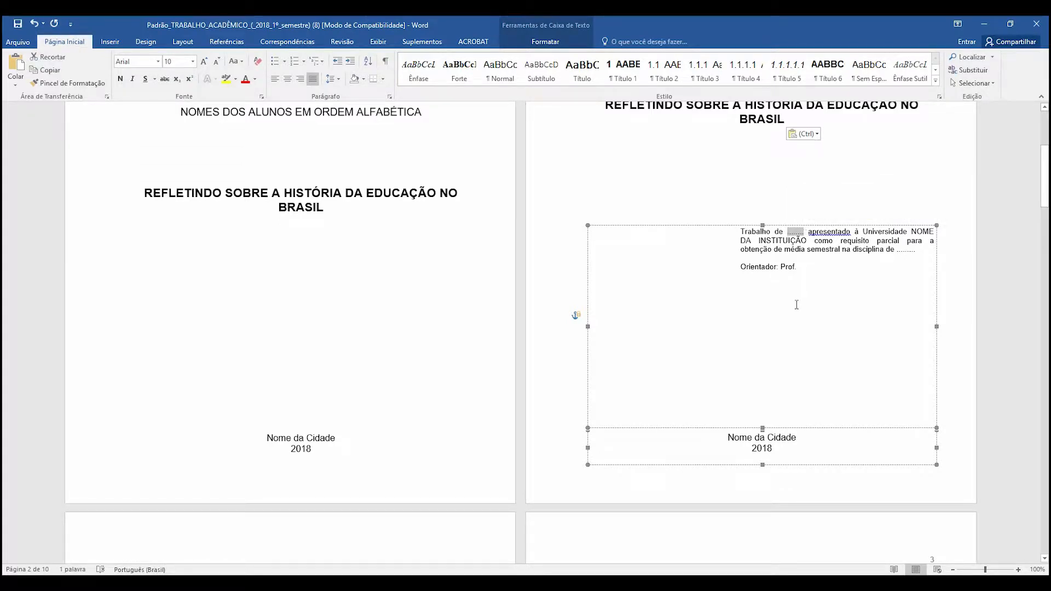
type("pedago")
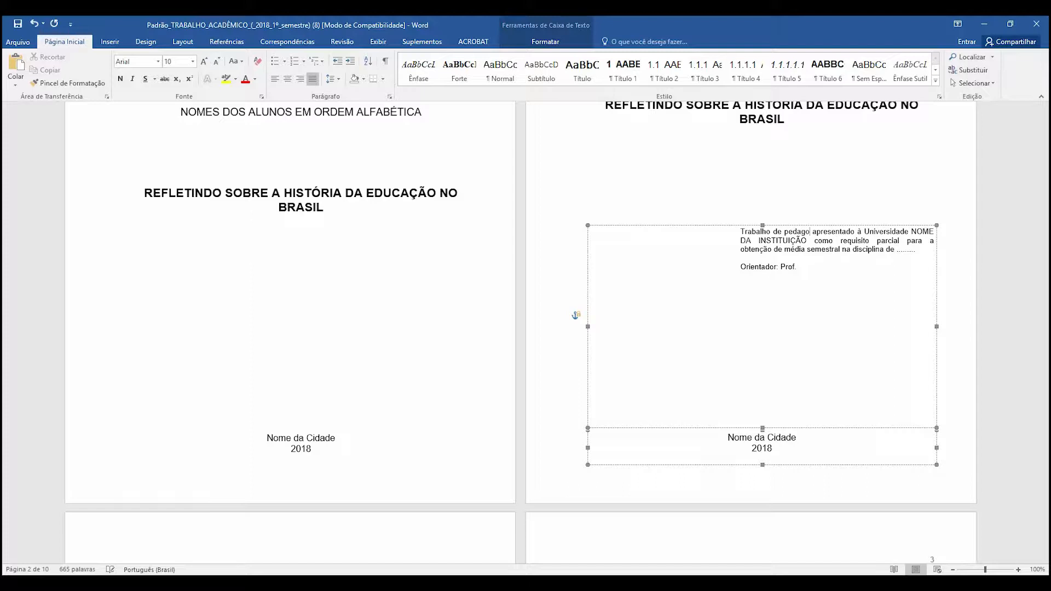
type("gia")
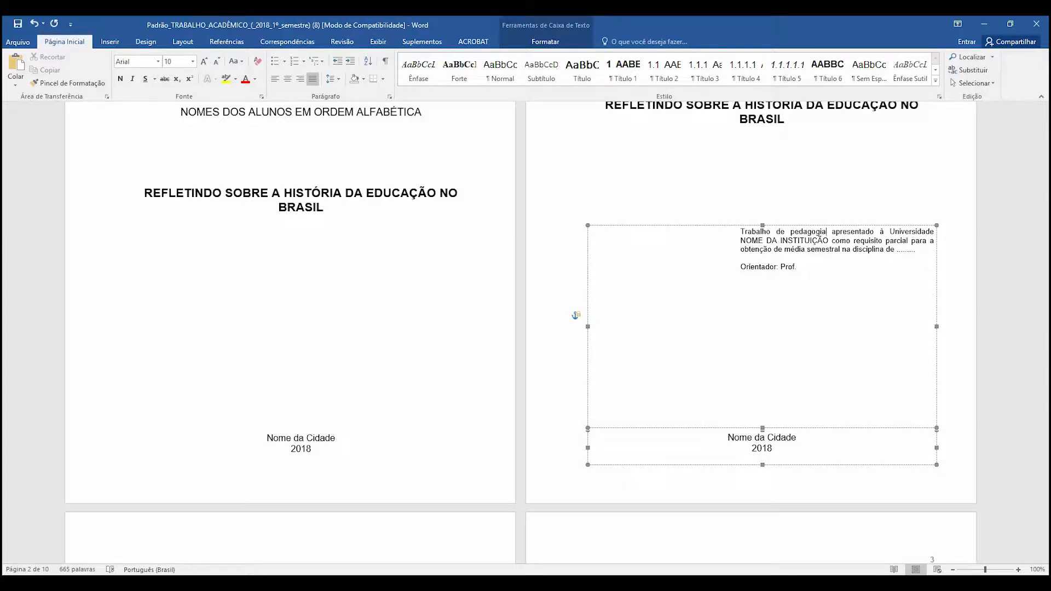
key("BackSpace")
type("P")
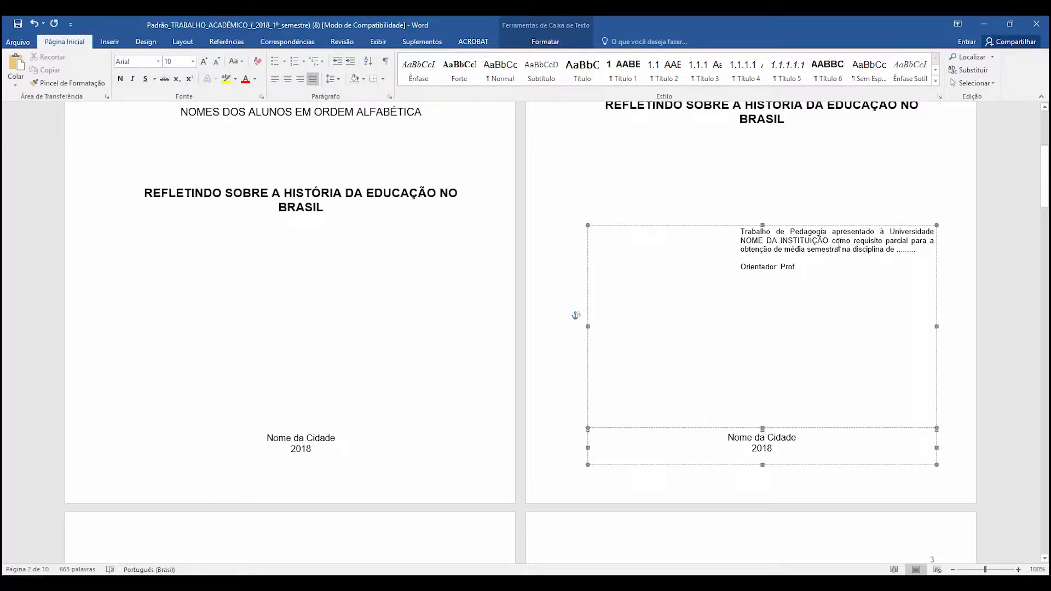
- Examine the institution, discipline and advisor placeholders in the presentation note, plus the SUMÁRIO and introduction pages
left_click_drag(829, 242, 740, 241)
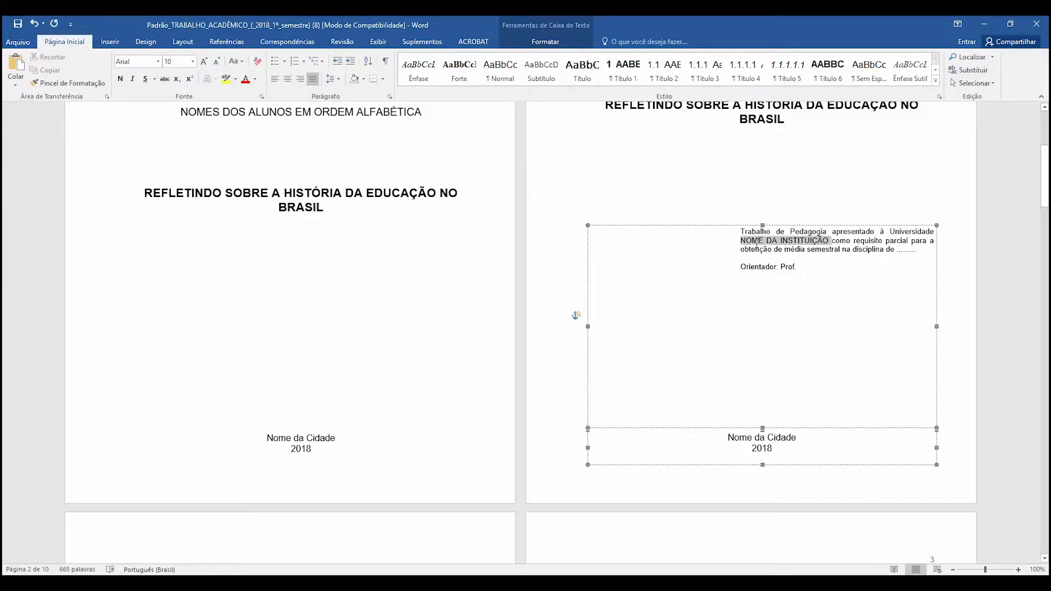
double_click(898, 249)
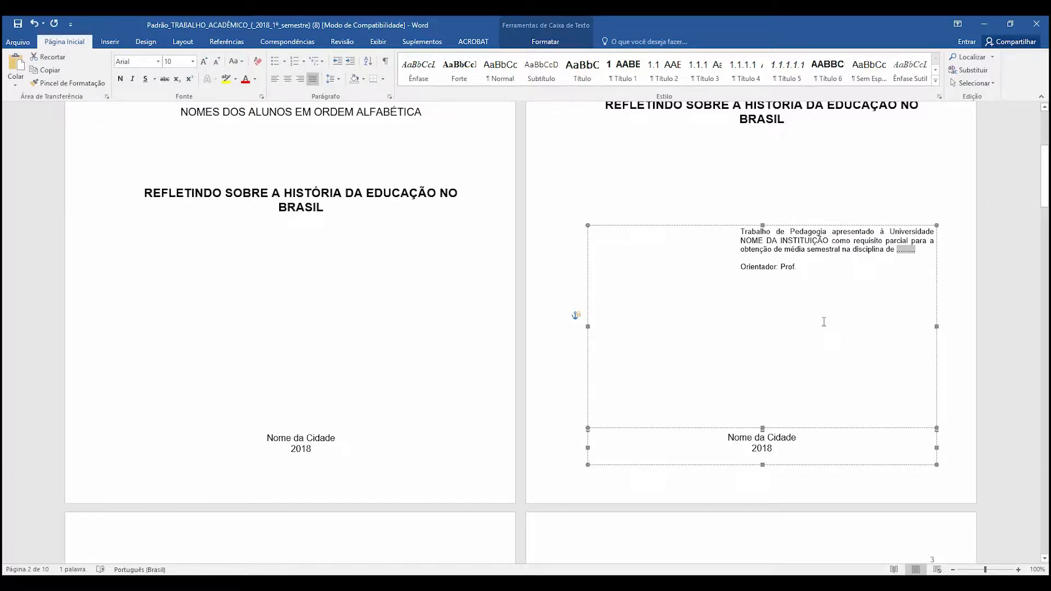
left_click(812, 267)
scroll(665, 304, "up", 5)
scroll(689, 309, "down", 12)
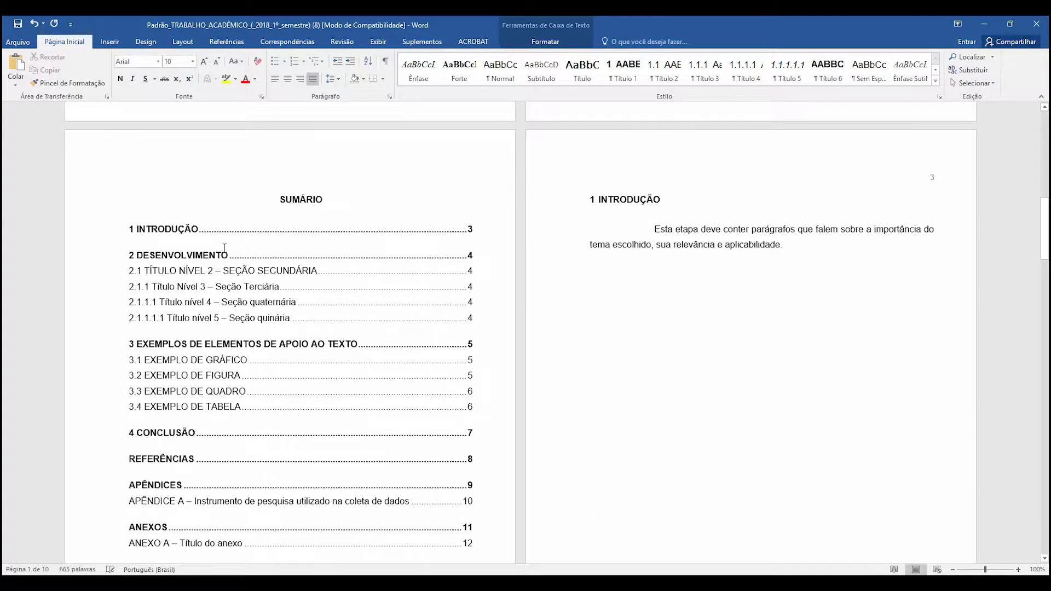
scroll(215, 264, "down", 2)
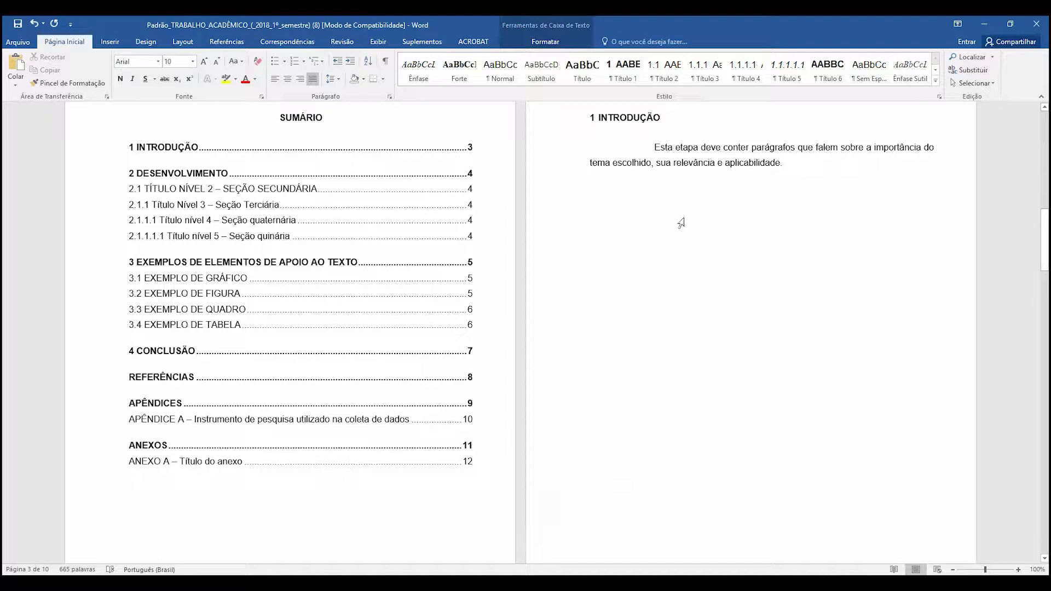
left_click(682, 163)
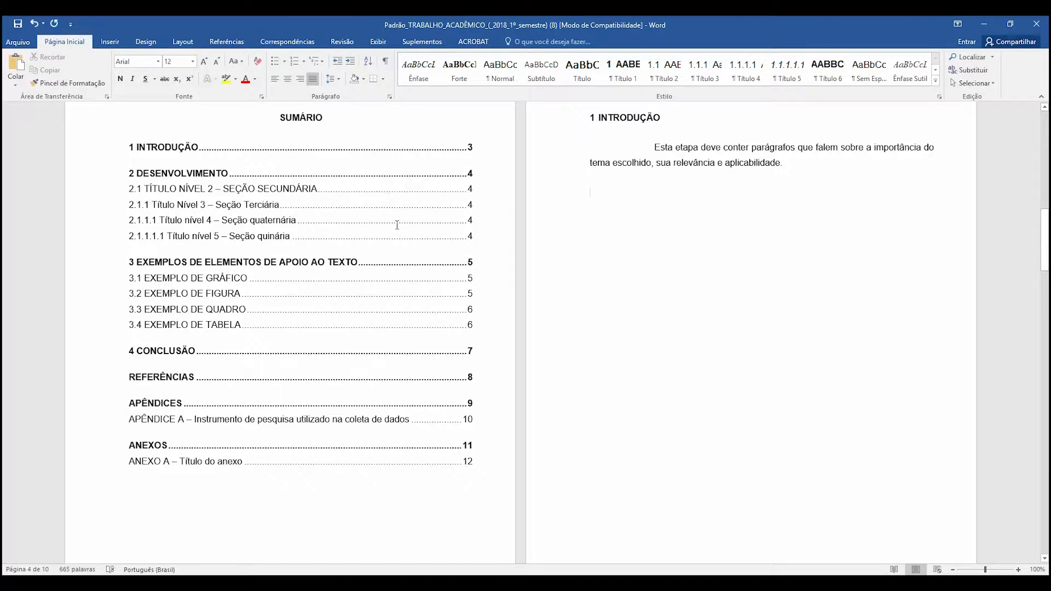
- Delete all the template's sample content from below the "1 INTRODUÇÃO" heading to the end of the document
scroll(297, 214, "up", 1)
left_click(647, 144)
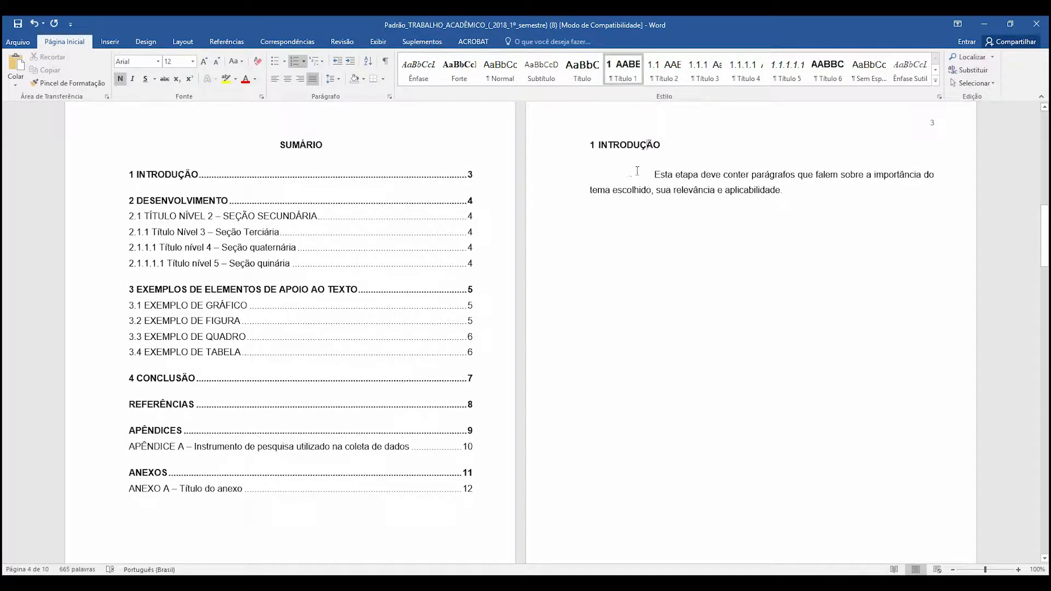
left_click_drag(654, 174, 788, 509)
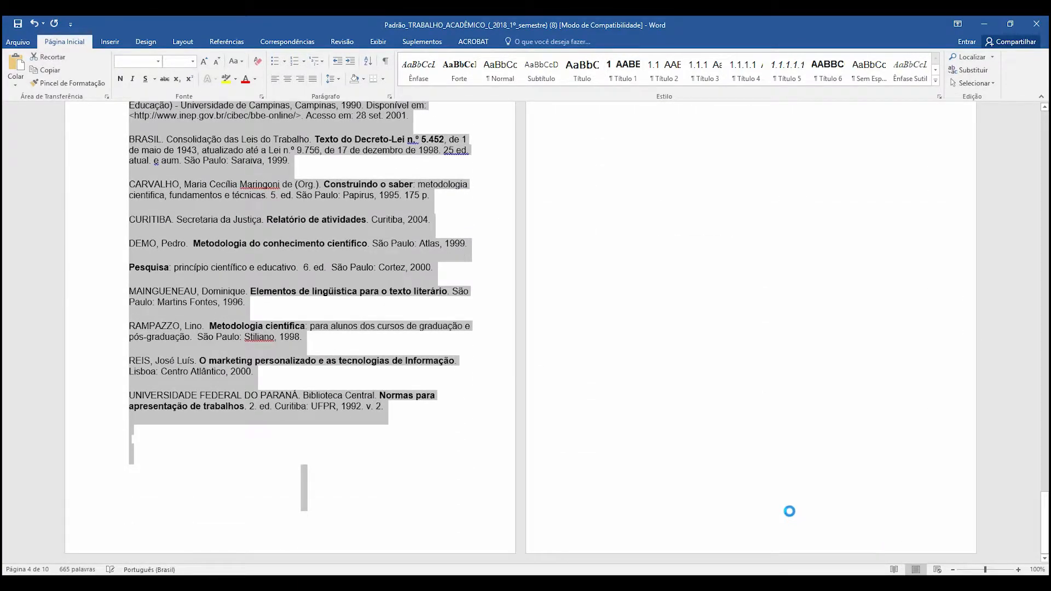
key("Delete")
left_click(704, 211)
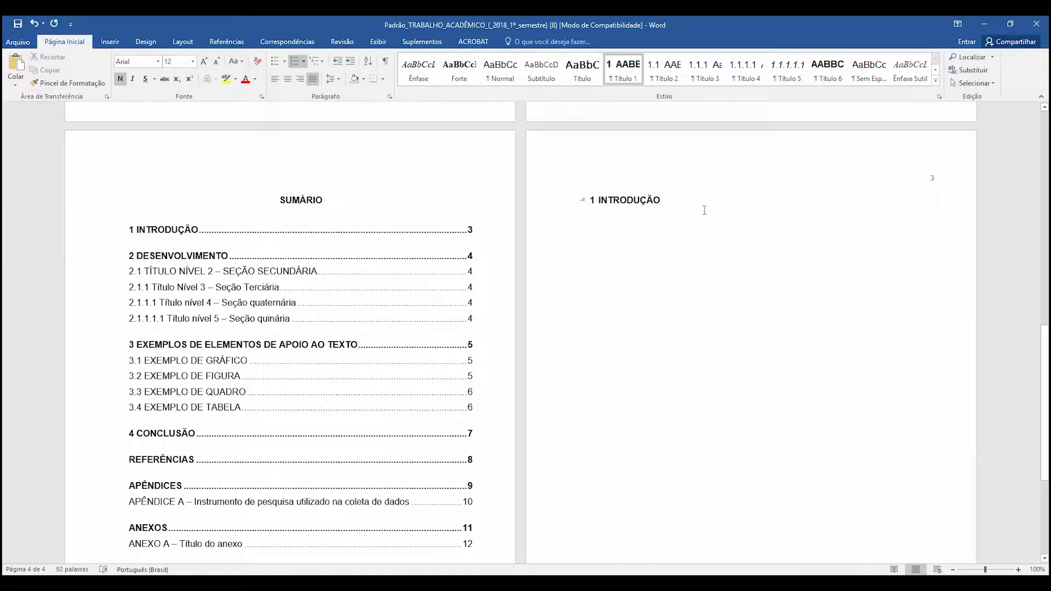
- Copy the section title "Contexto Histórico" from the PDF article to a new line below the "1 INTRODUÇÃO" heading in the Word document
key("Return")
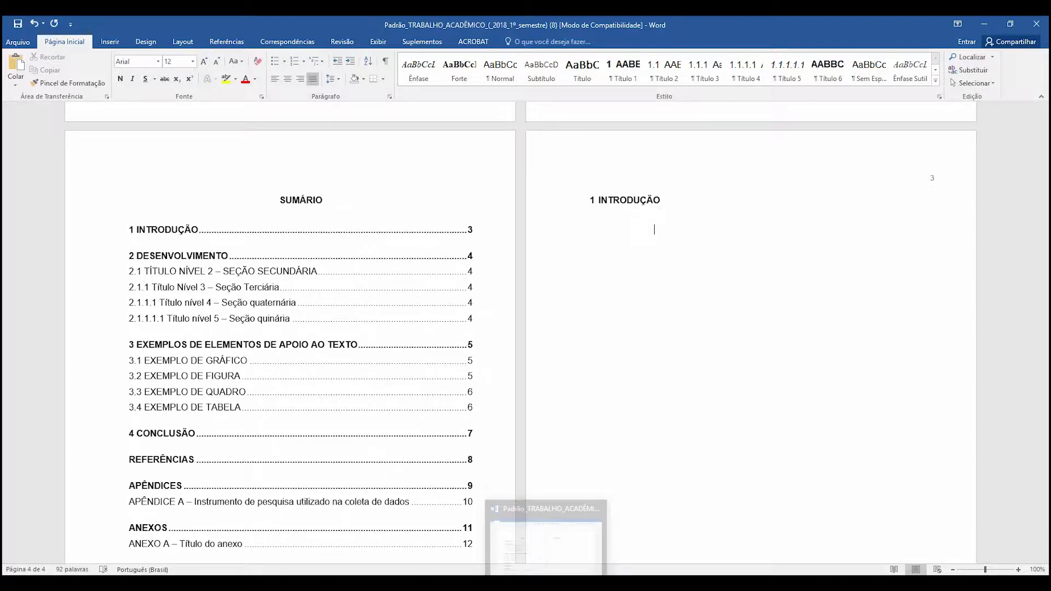
key("alt+Tab")
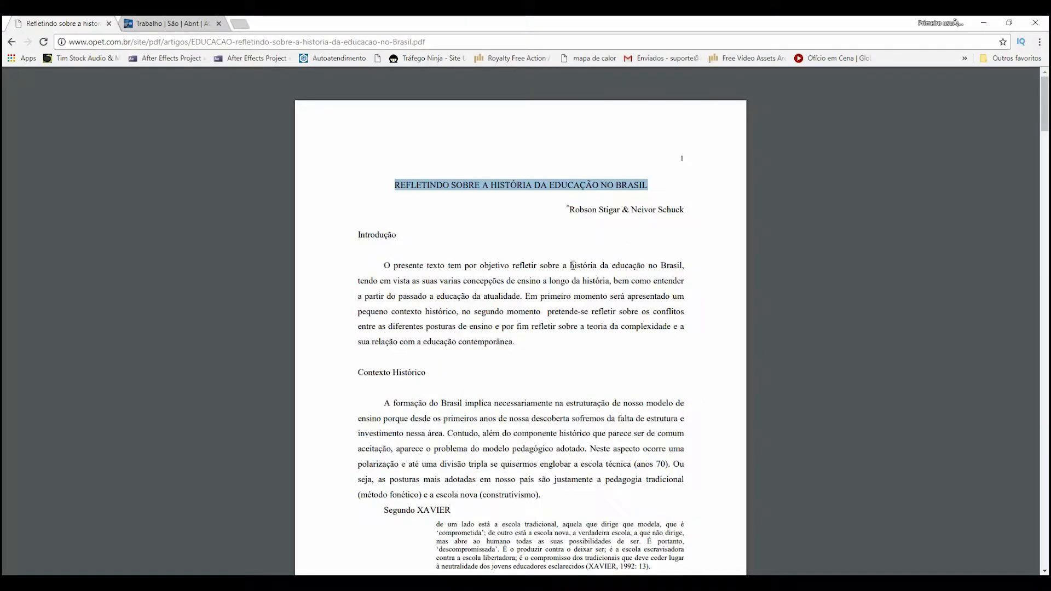
left_click(454, 268)
scroll(349, 237, "down", 10)
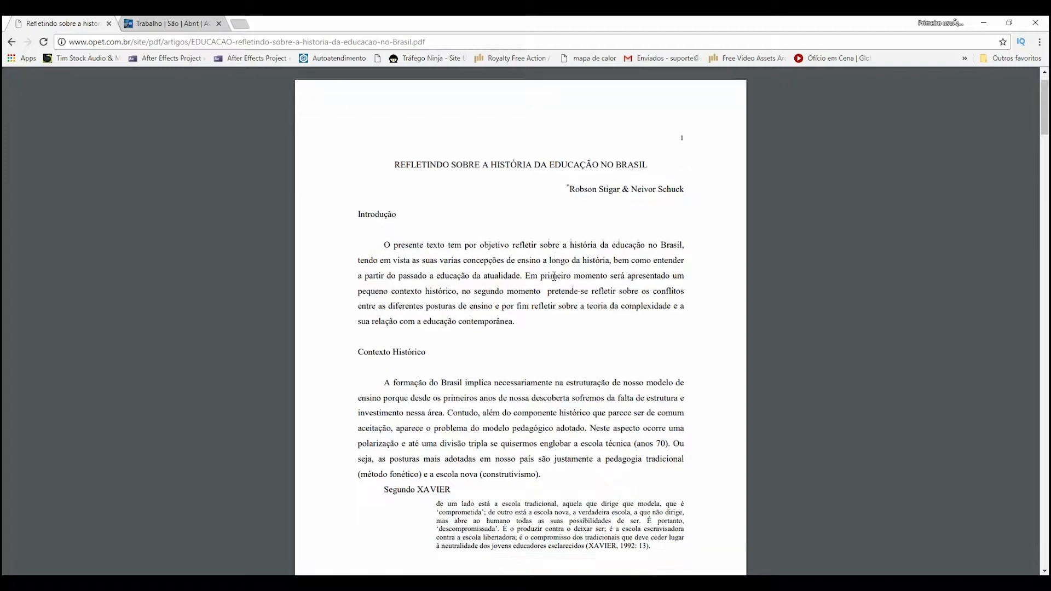
scroll(534, 283, "up", 10)
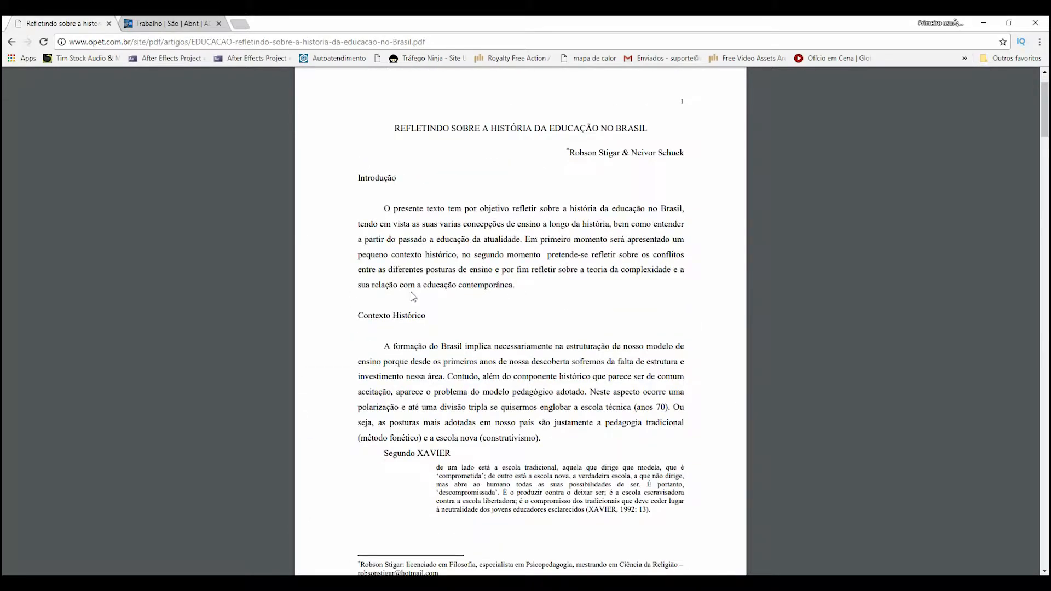
left_click_drag(427, 316, 359, 323)
key("ctrl+c")
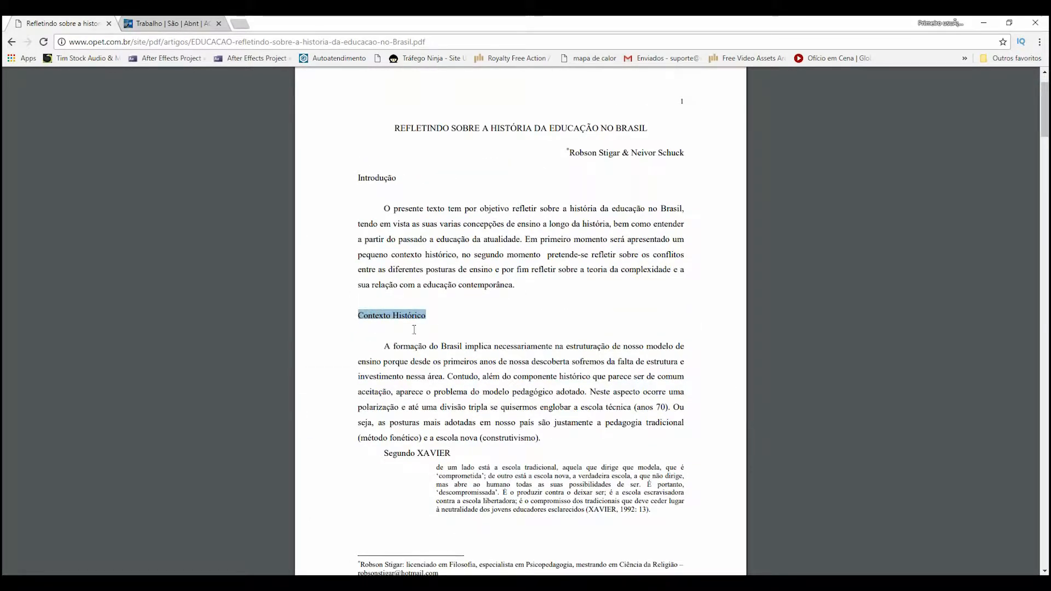
key("alt+Tab")
key("ctrl+v")
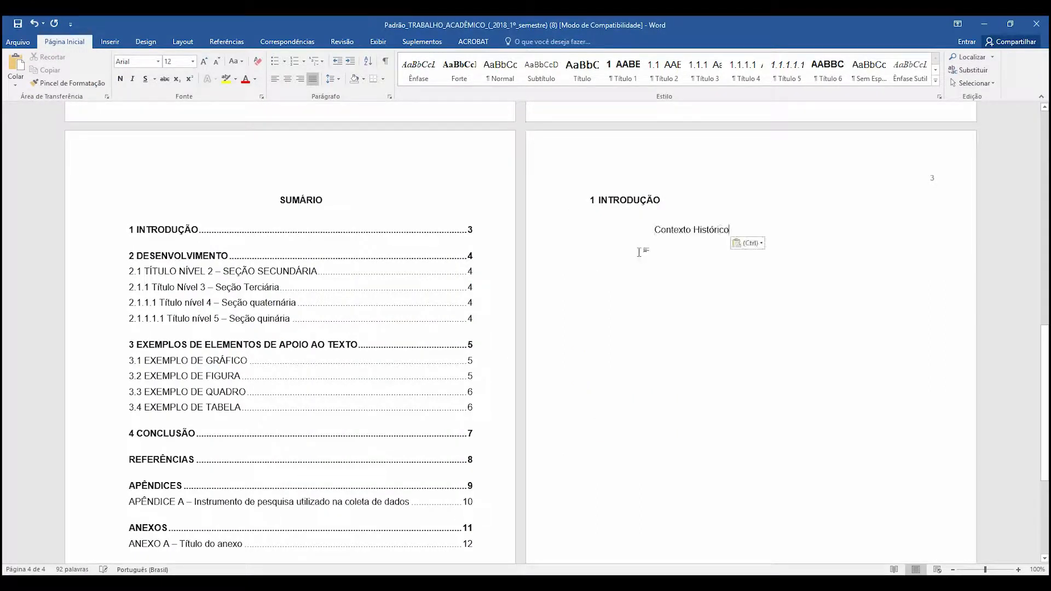
- Copy the PDF's section title "O conflito entre as diferentes posturas de ensino" to the line below "Contexto Histórico" in Word
key("alt+Tab")
scroll(573, 290, "down", 15)
scroll(573, 290, "down", 10)
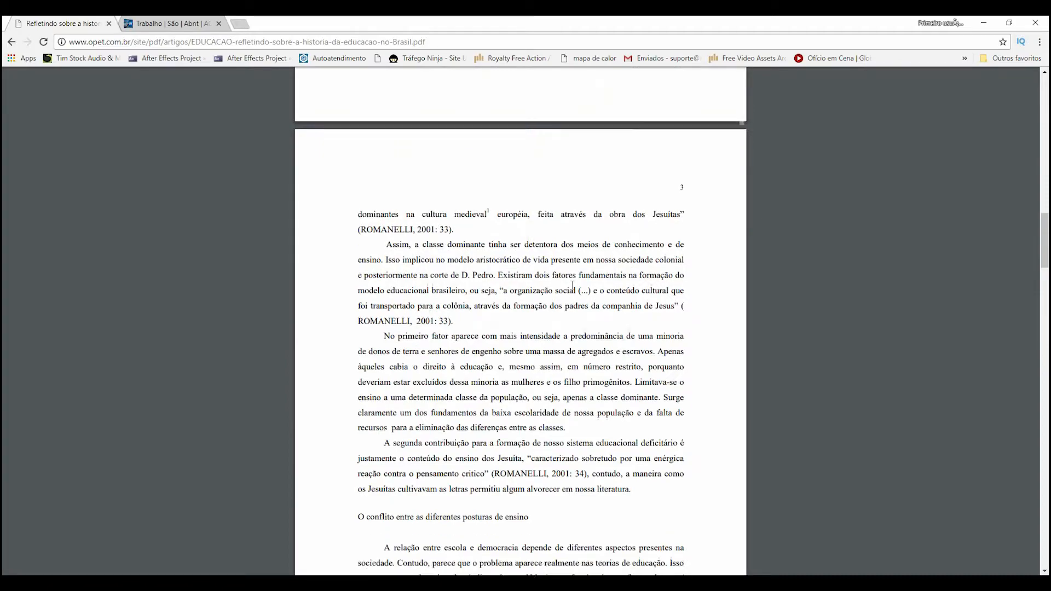
scroll(571, 285, "down", 5)
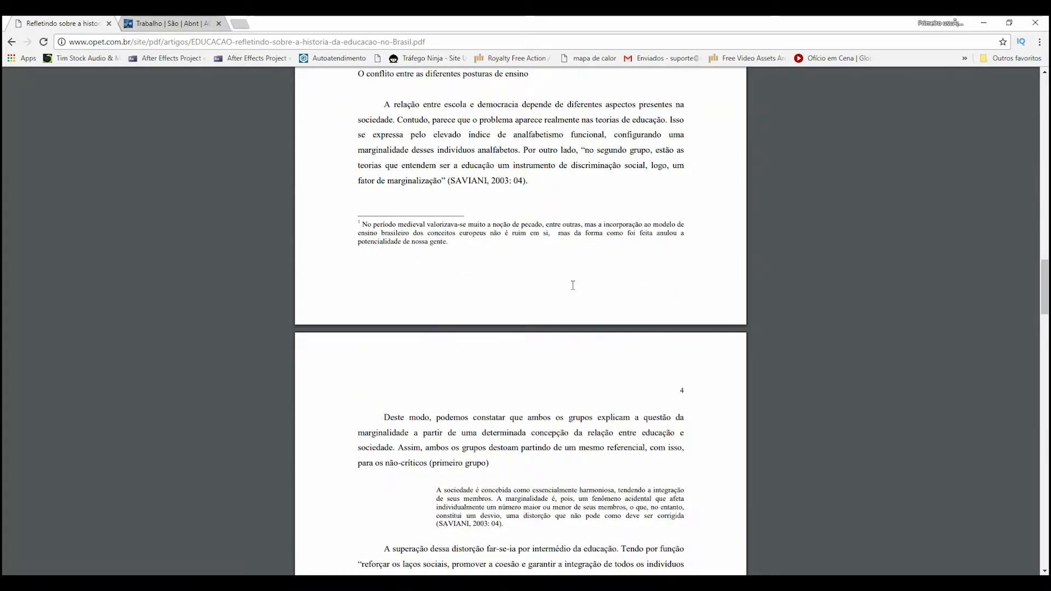
scroll(571, 284, "down", 6)
scroll(576, 287, "down", 15)
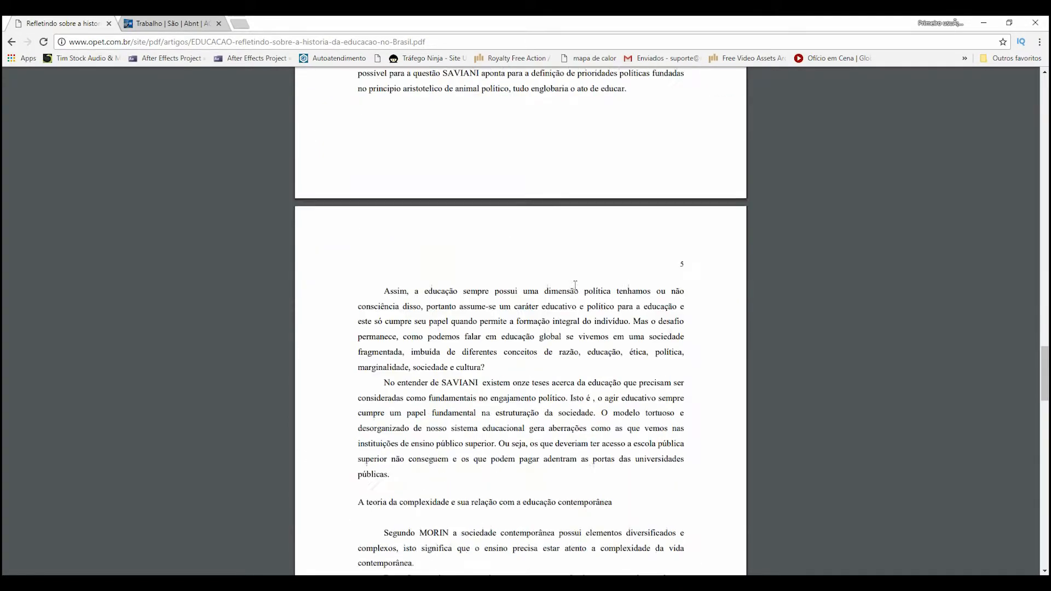
scroll(576, 285, "down", 8)
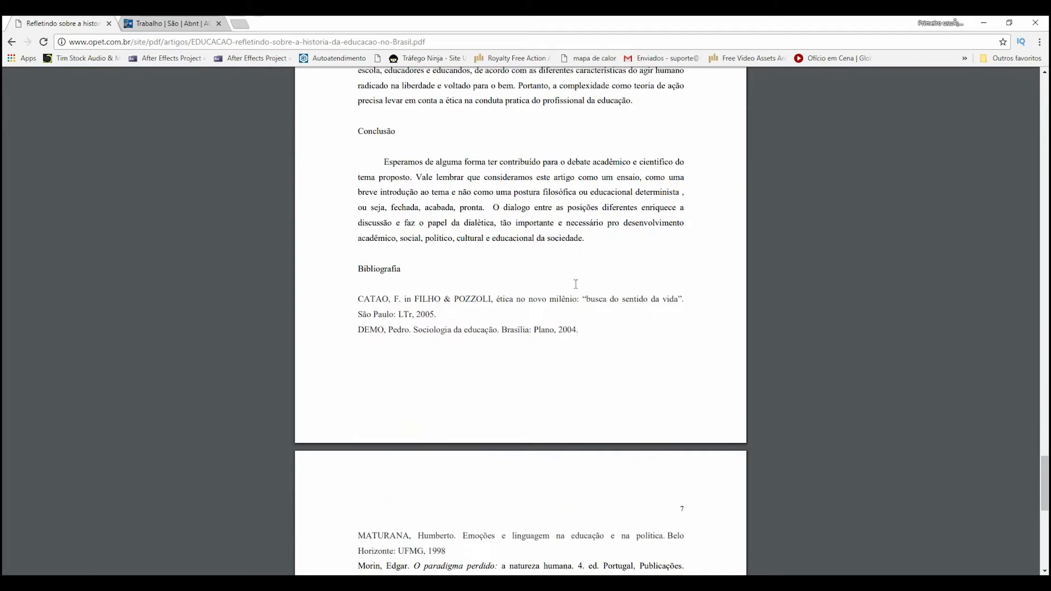
scroll(414, 192, "up", 20)
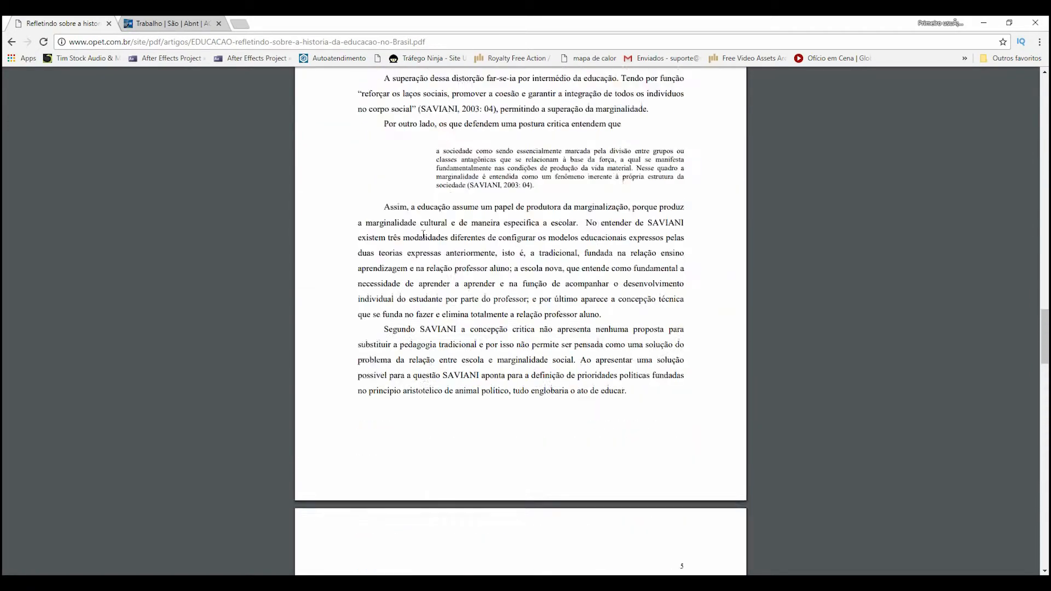
scroll(423, 235, "up", 6)
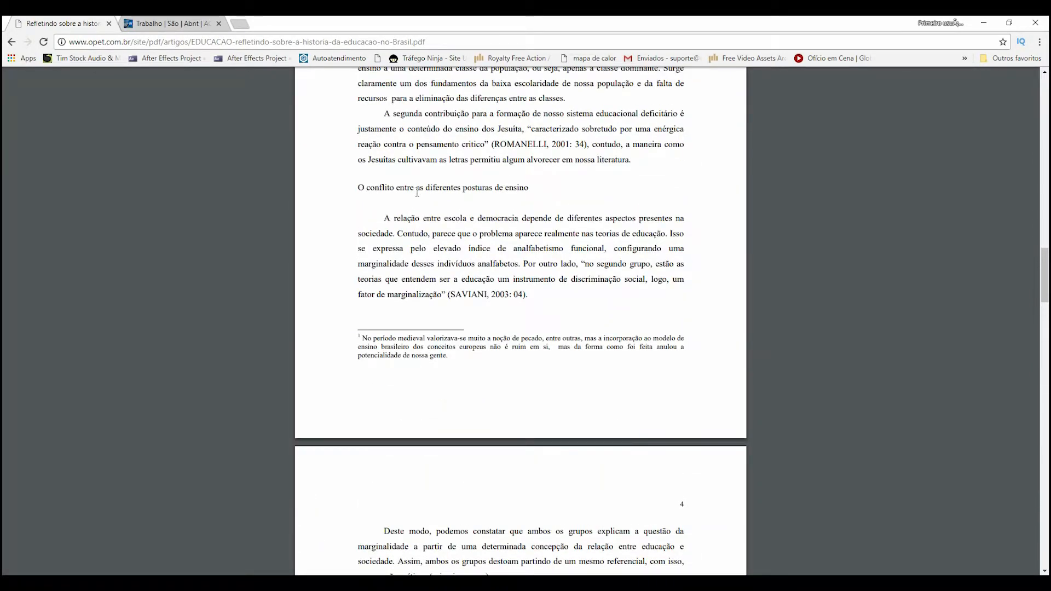
left_click_drag(532, 188, 362, 189)
key("ctrl+c")
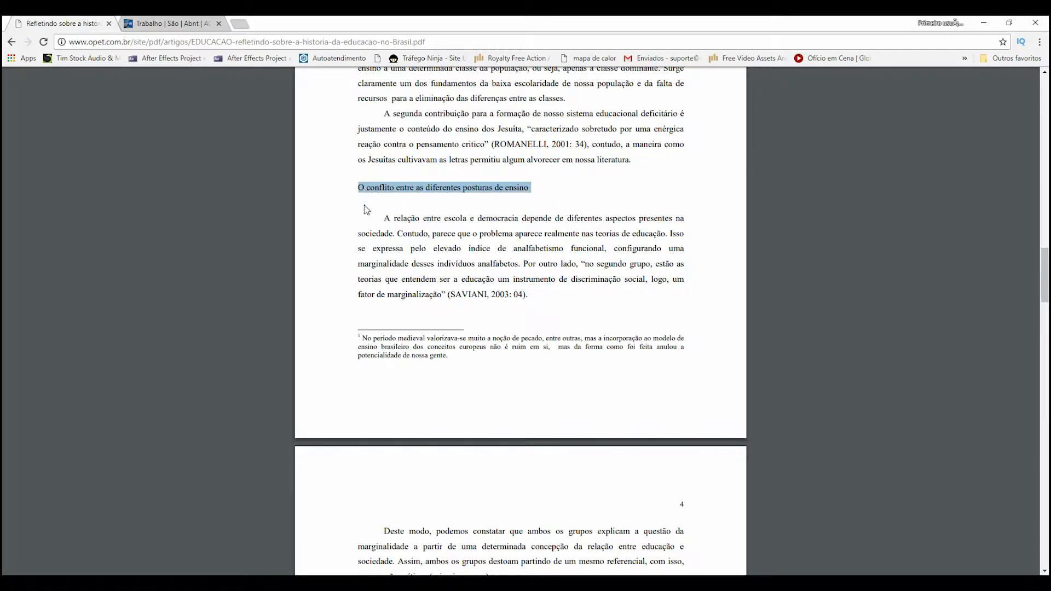
key("alt+Tab")
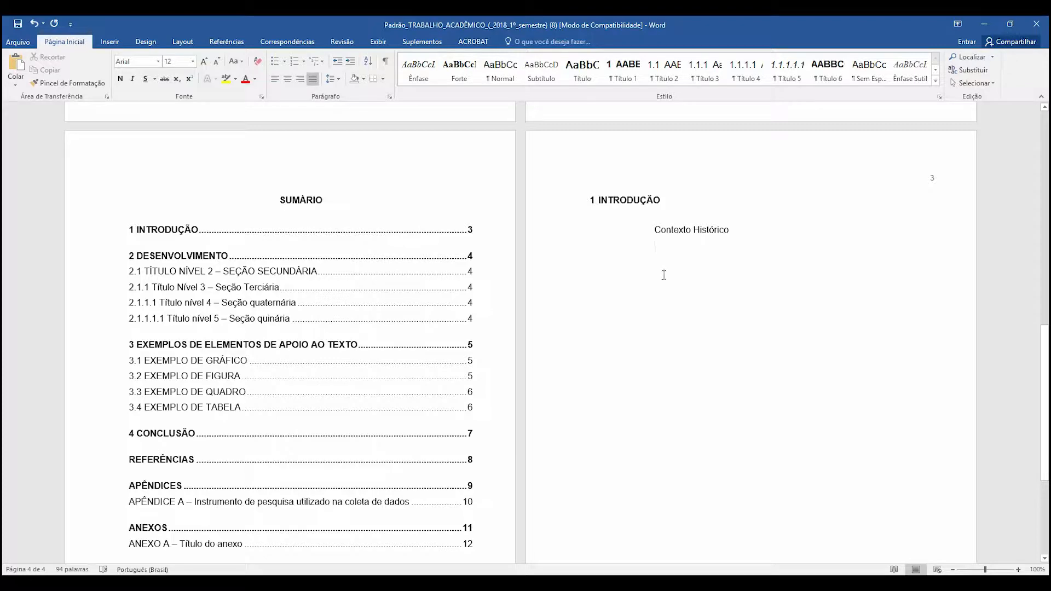
key("ctrl+v")
- Copy the PDF's section title "A teoria da complexidade e sua relação com a educação contemporânea" to the next line of the Word document
key("alt+Tab")
scroll(674, 272, "down", 20)
scroll(629, 299, "down", 1)
scroll(628, 300, "up", 1)
left_click_drag(614, 137, 357, 142)
key("ctrl+c")
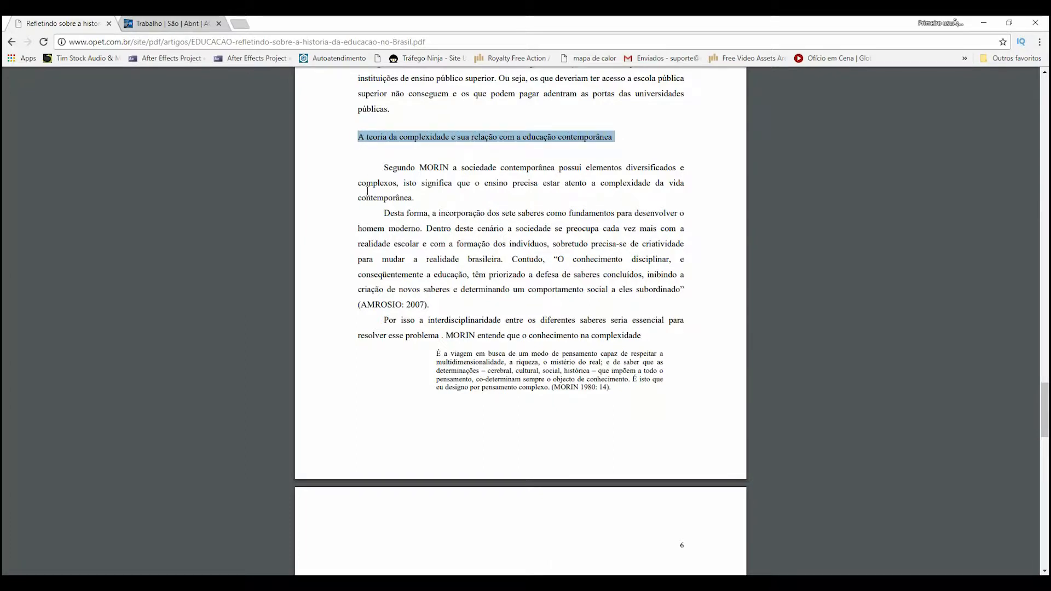
key("alt+Tab")
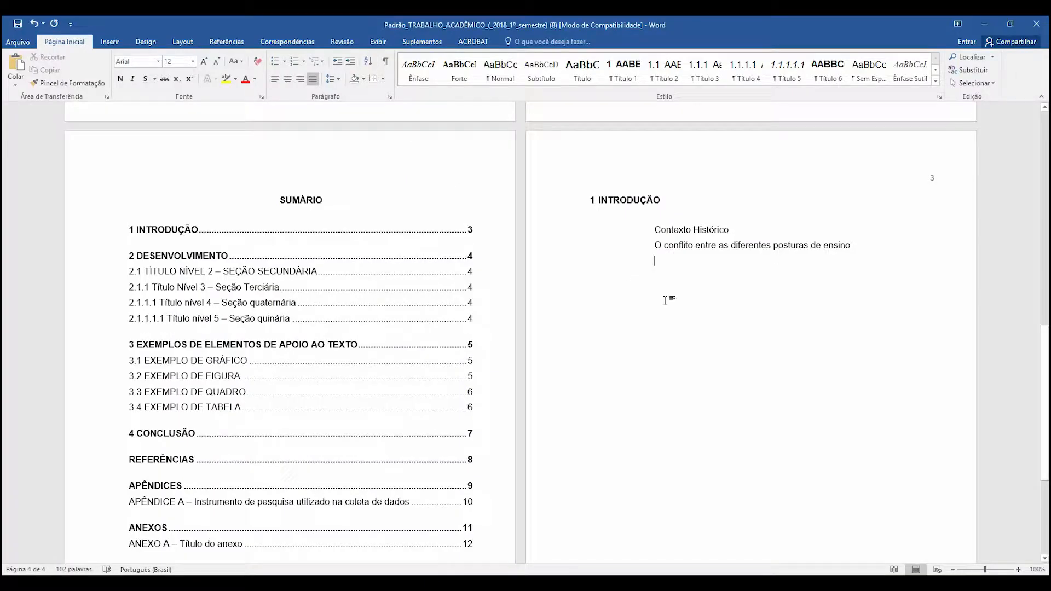
key("ctrl+v")
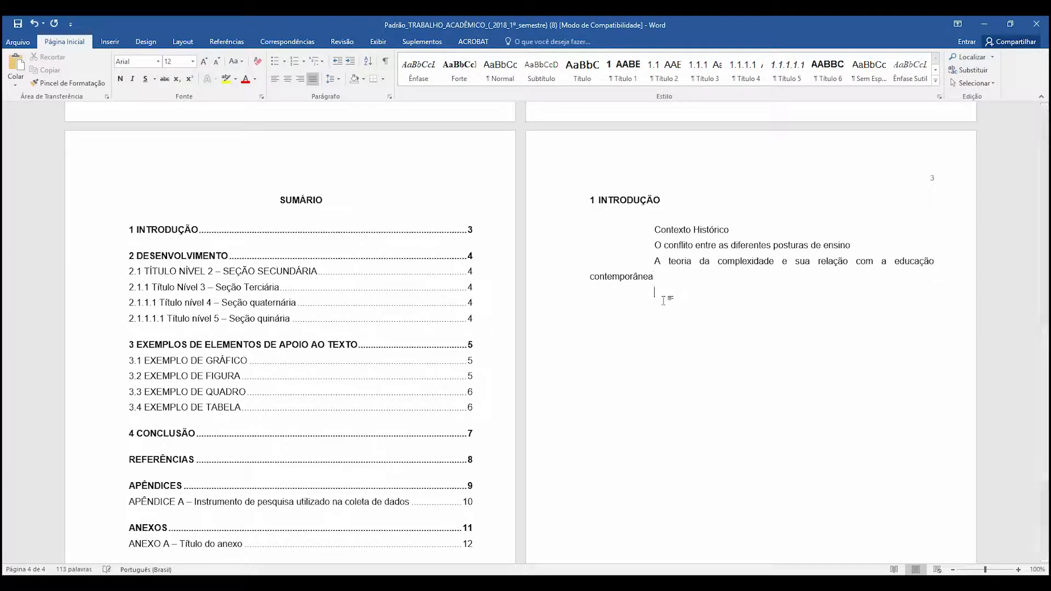
- Copy the section title "Conclusão" from the PDF to the end of the Word title list and start a new line
key("alt+Tab")
scroll(624, 325, "down", 10)
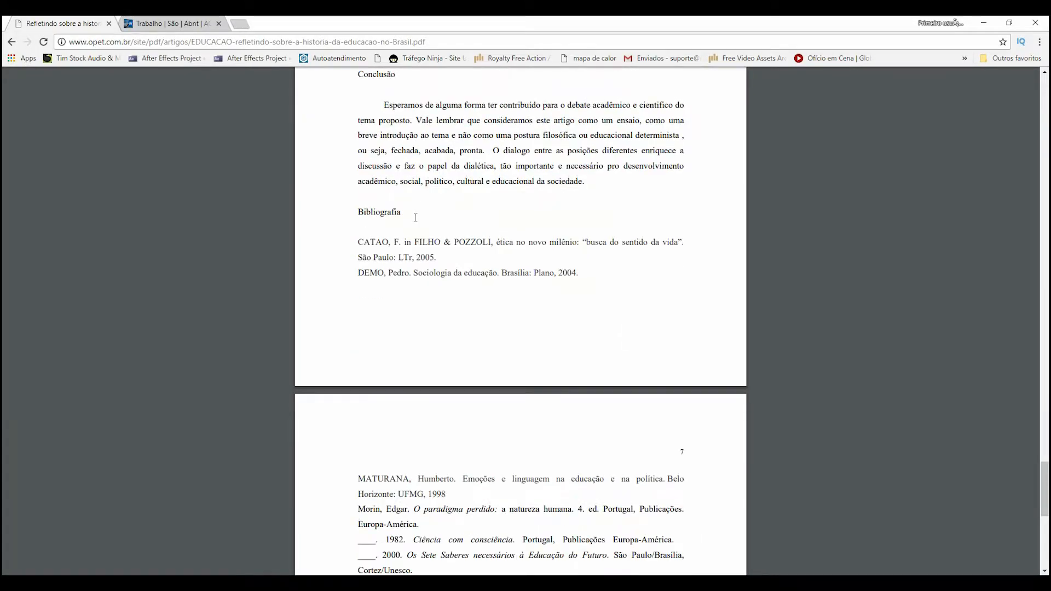
scroll(415, 219, "up", 2)
left_click_drag(401, 132, 353, 132)
key("ctrl+c")
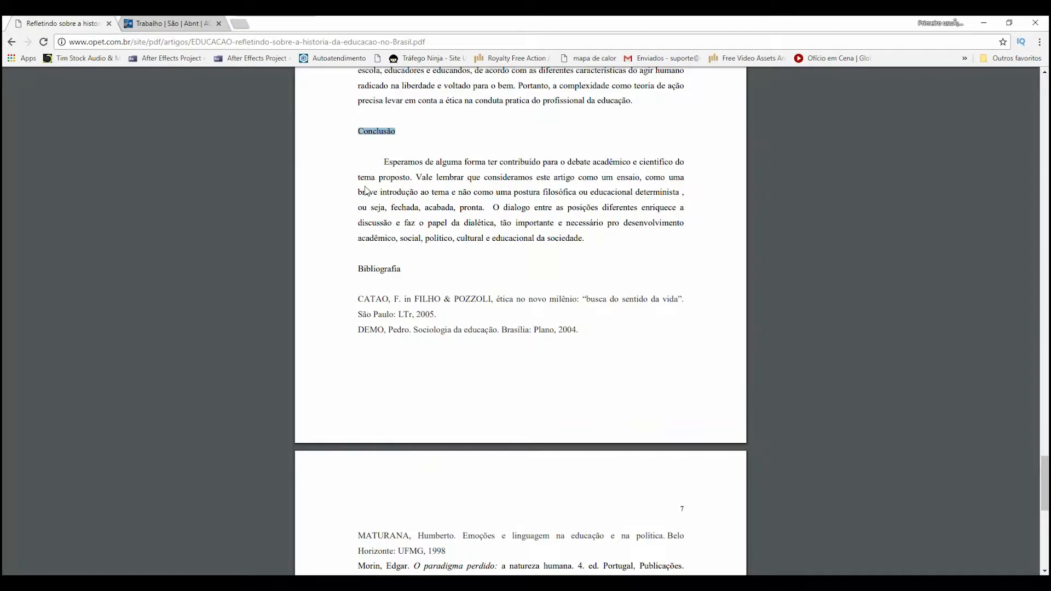
key("alt+Tab")
key("ctrl+v")
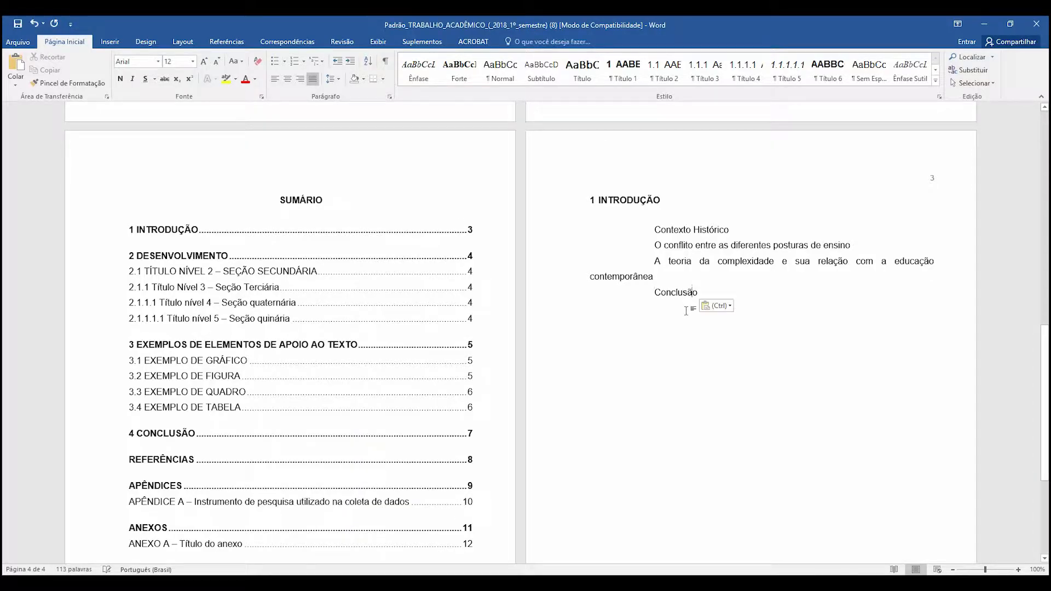
key("Return")
key("alt+Tab")
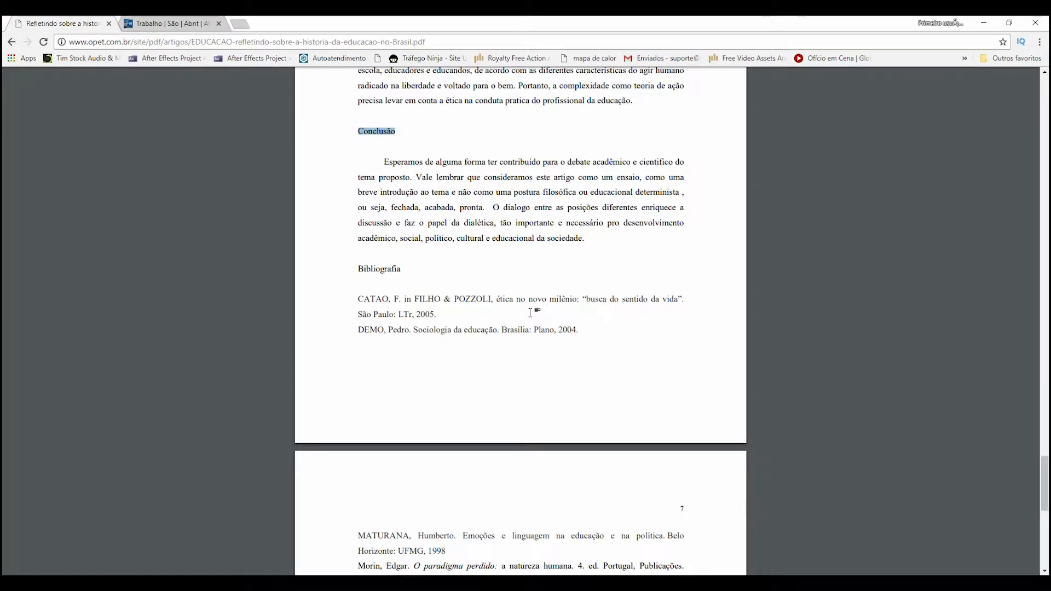
left_click(402, 268)
left_click_drag(402, 268, 357, 269)
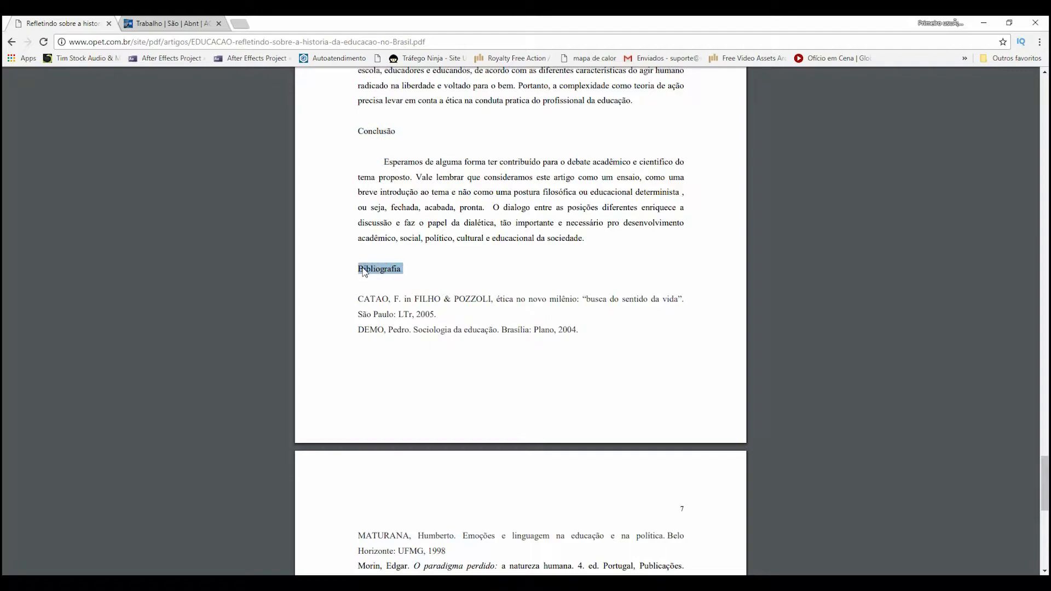
key("alt+Tab")
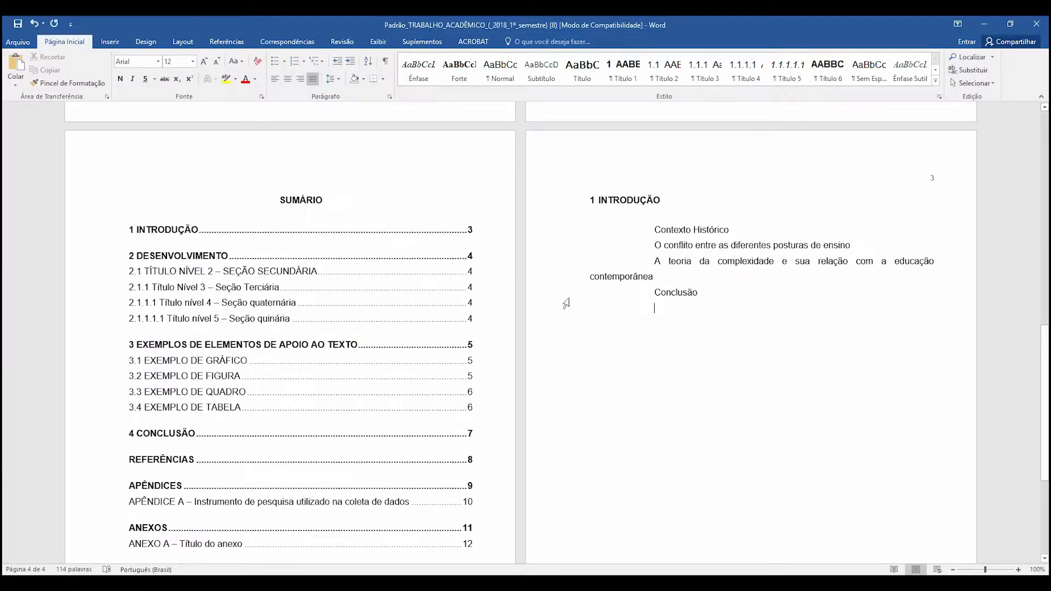
- Add a "Referências" line below "Conclusão" and bring up the template's ABNT style commands
left_click(426, 41)
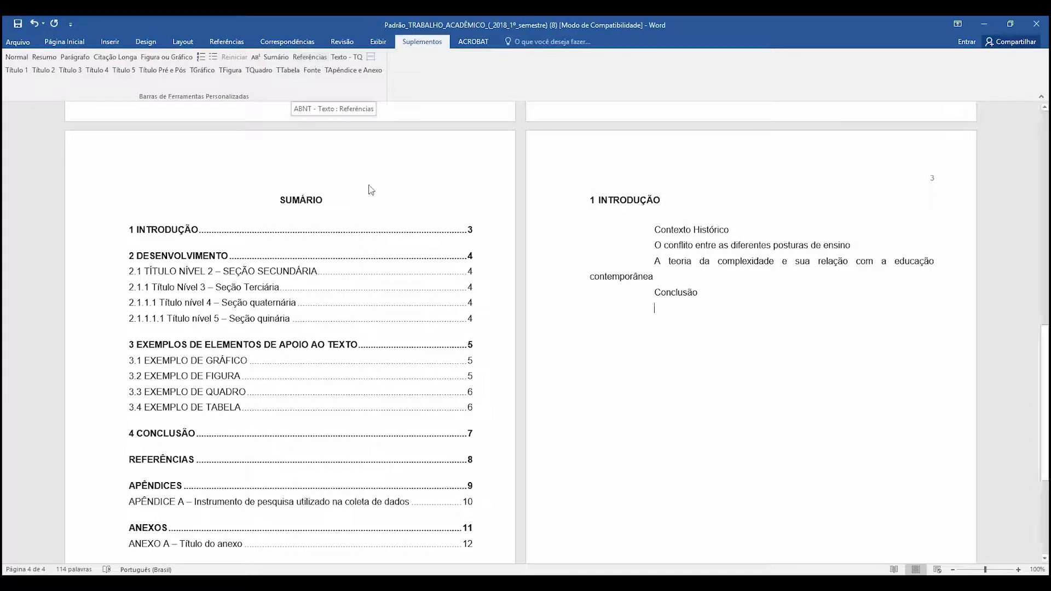
key("Return")
type("Re")
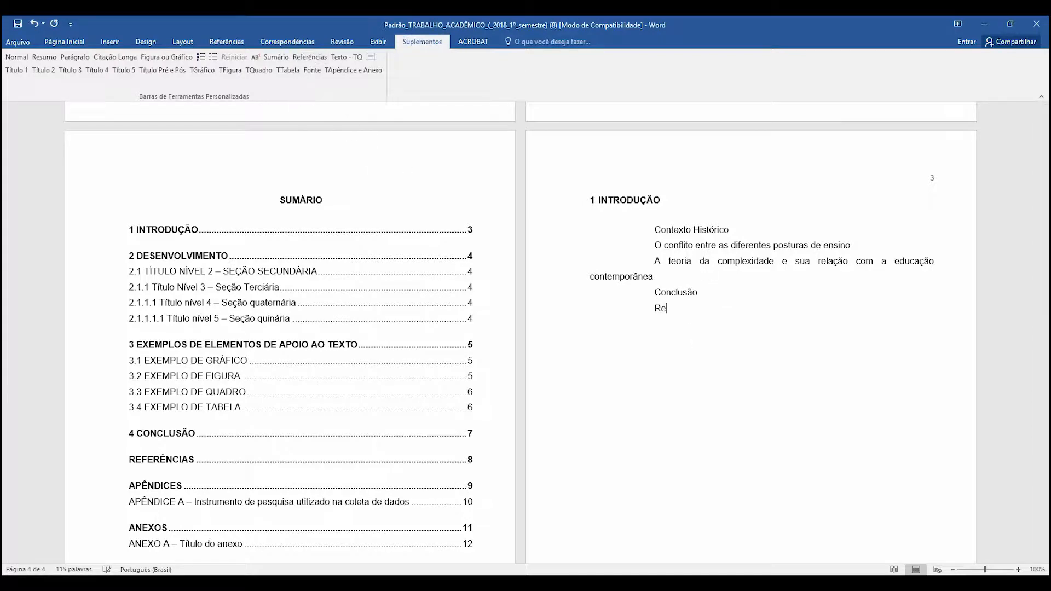
type("ferências")
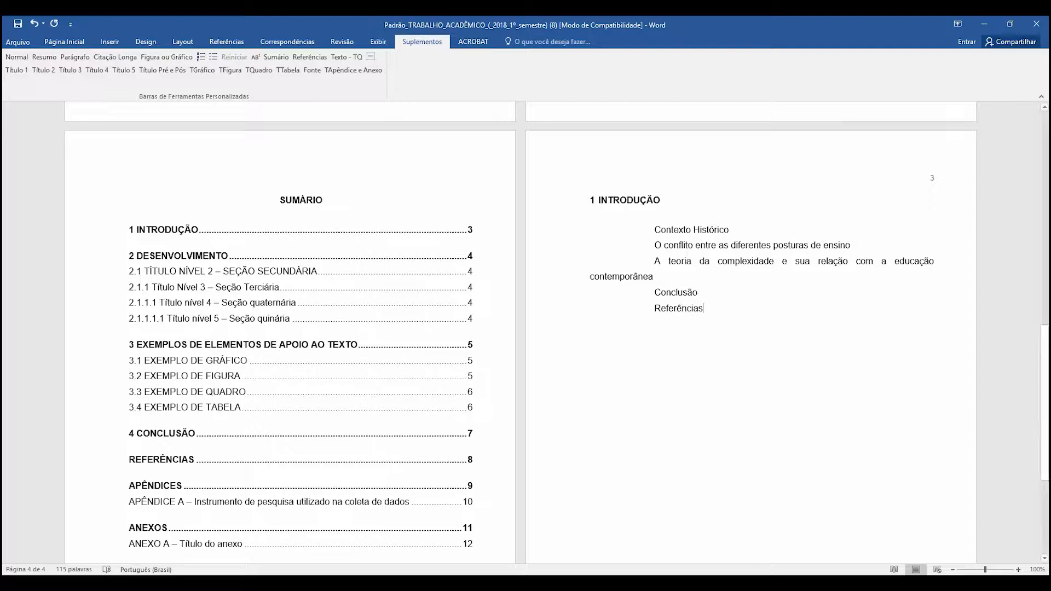
- Update the SUMÁRIO table of contents to match the document's current headings
right_click(210, 296)
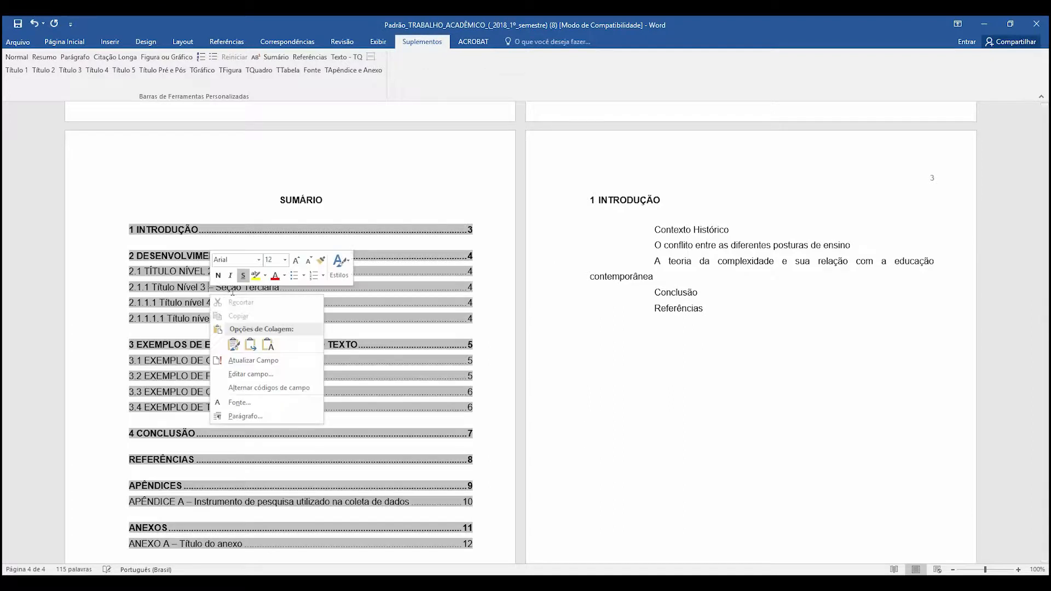
left_click(253, 360)
left_click(483, 260)
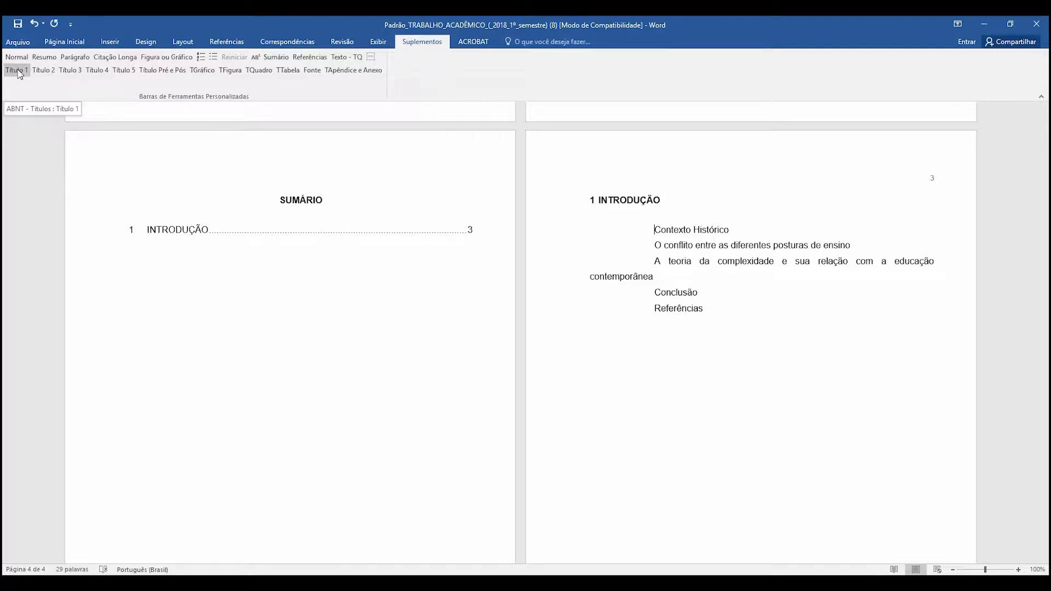
- Try the Título 2 style on the "INTRODUÇÃO" heading, then restore it to Título 1
left_click_drag(660, 213, 599, 198)
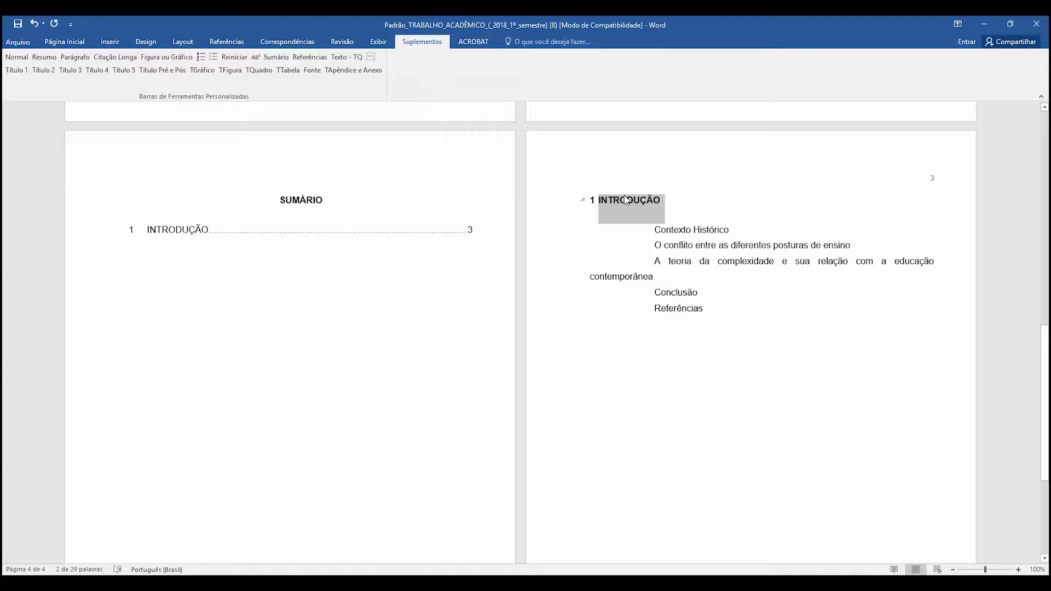
left_click(44, 74)
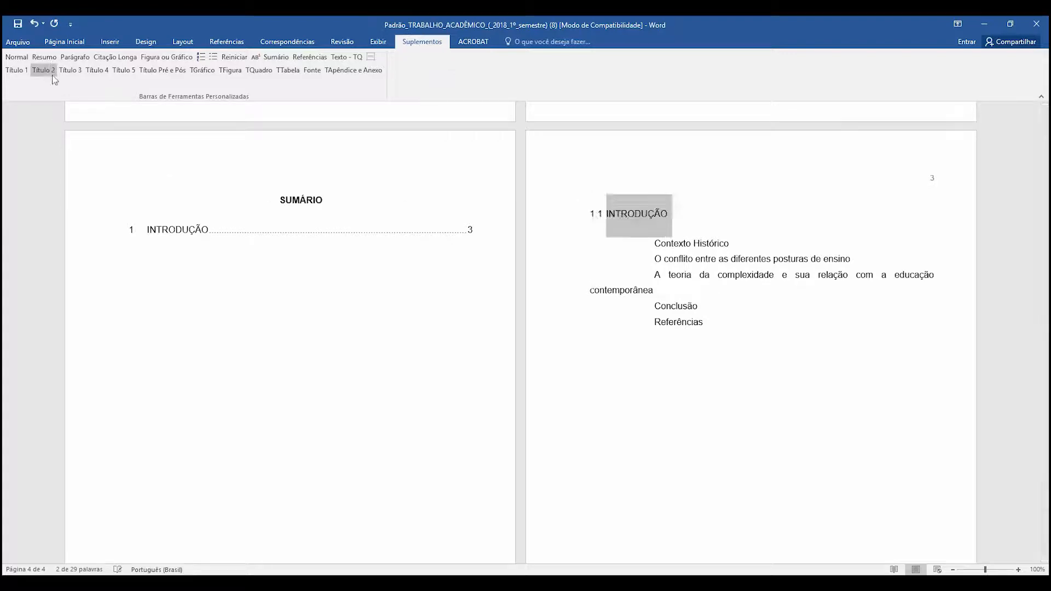
left_click(703, 244)
left_click_drag(726, 242, 654, 243)
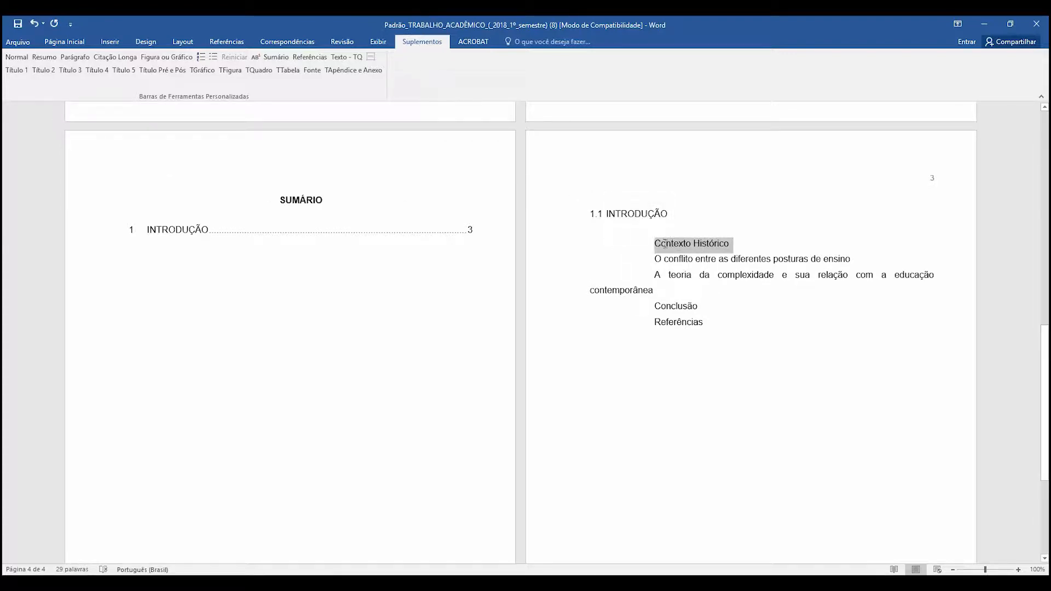
left_click(624, 214)
left_click(7, 73)
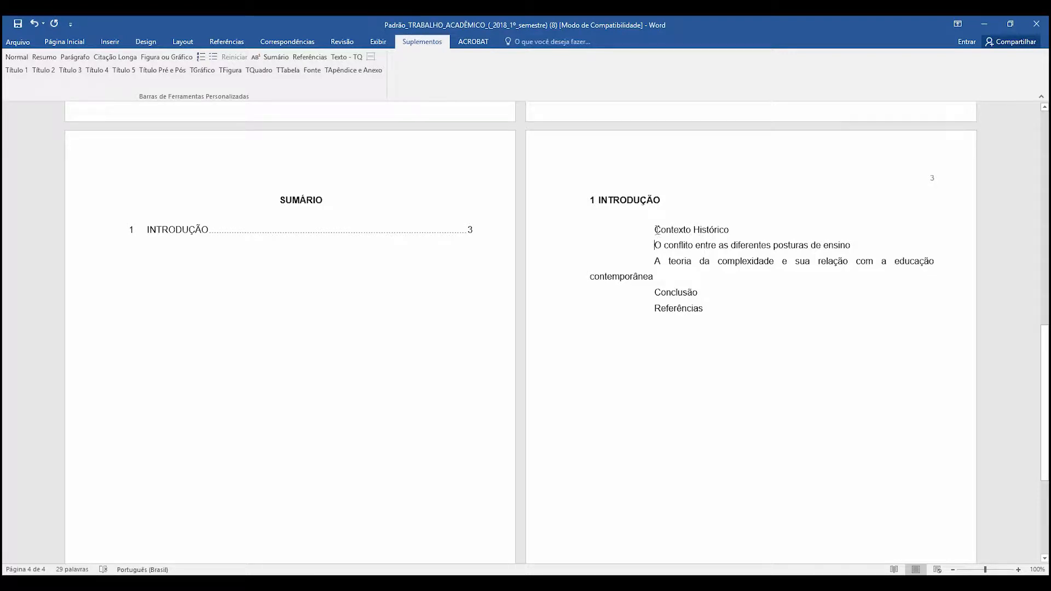
- Apply Título 2 to "Contexto Histórico" and Título 3 to "O conflito entre as diferentes posturas de ensino"
left_click(44, 71)
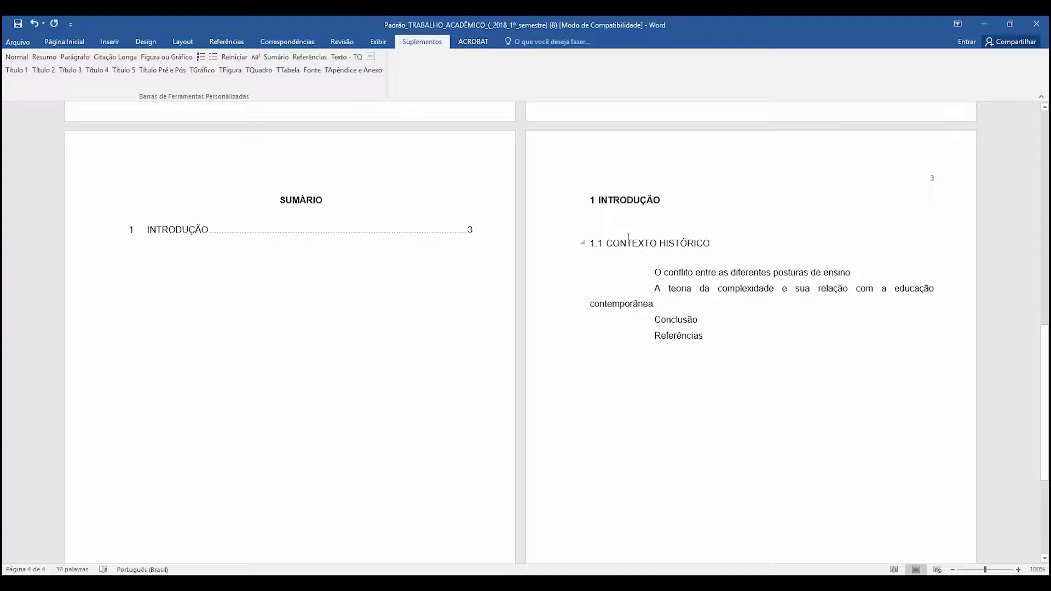
left_click(652, 272)
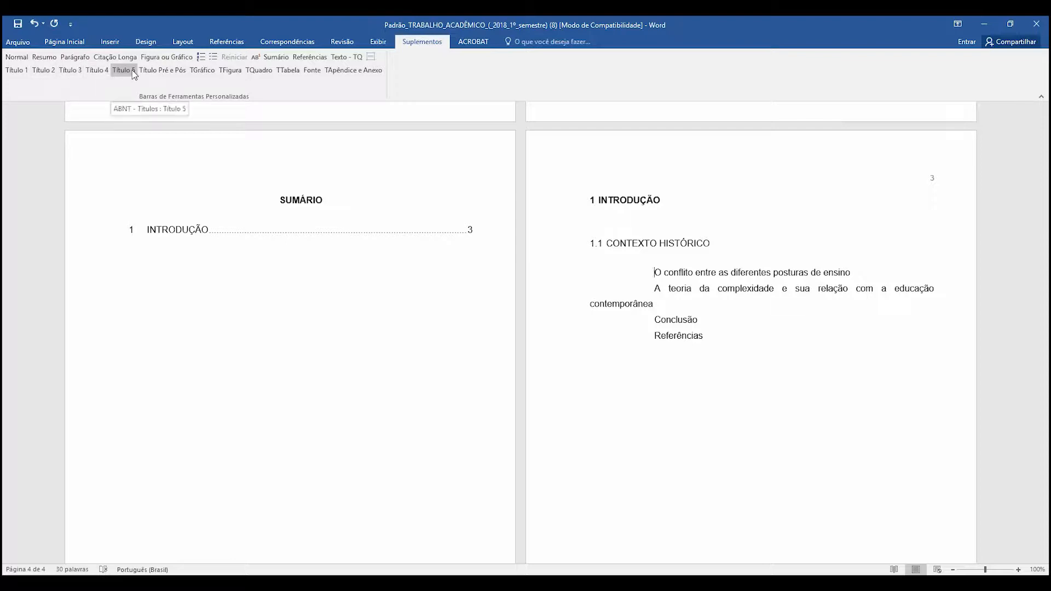
left_click(70, 71)
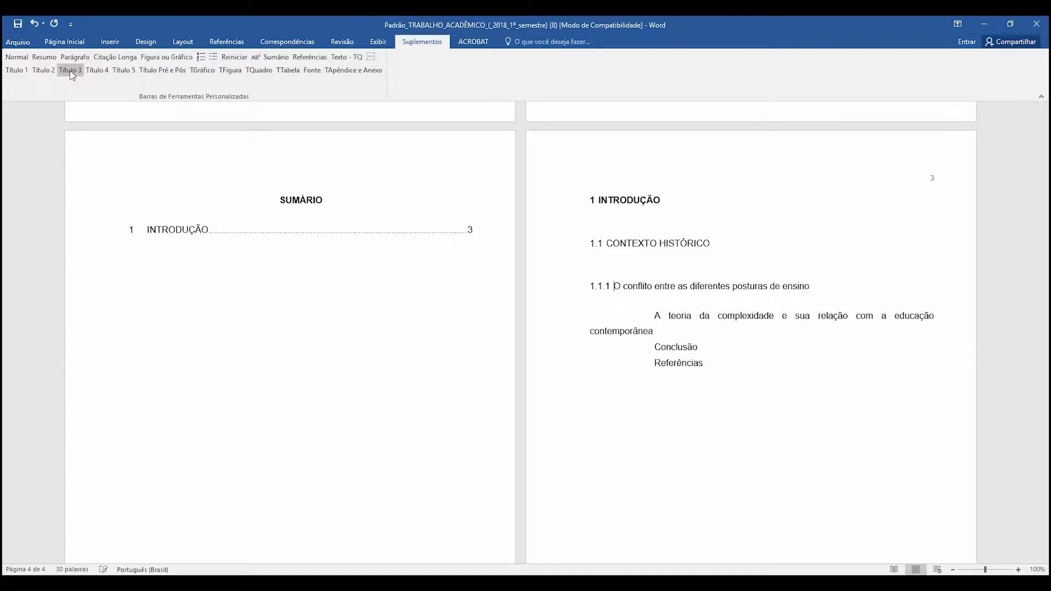
- Try Título 3 on "A teoria da complexidade e sua relação com a educação contemporânea" and settle on the Título 4 style
left_click(656, 316)
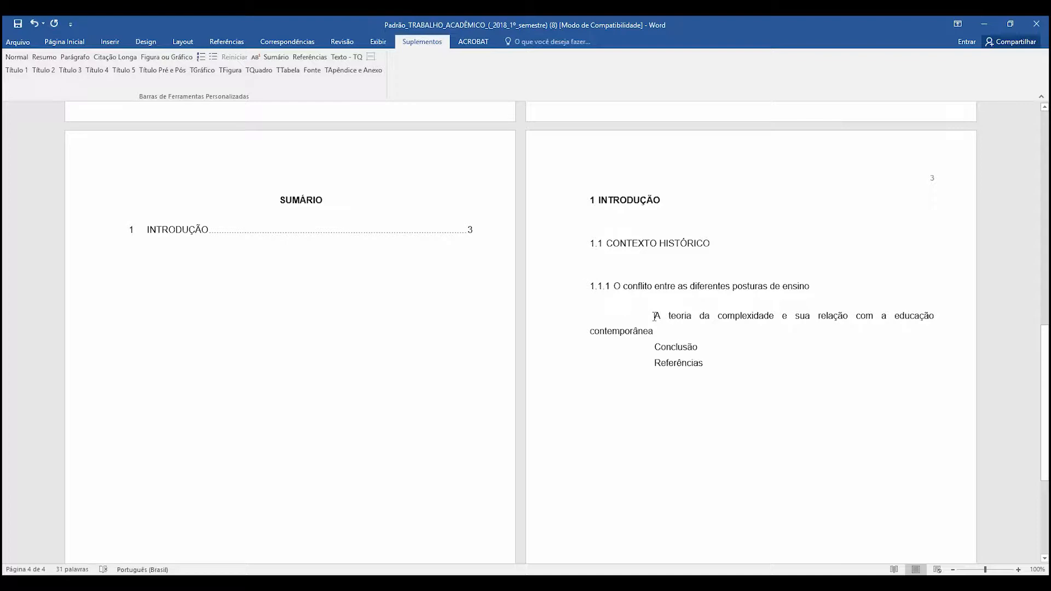
left_click(75, 72)
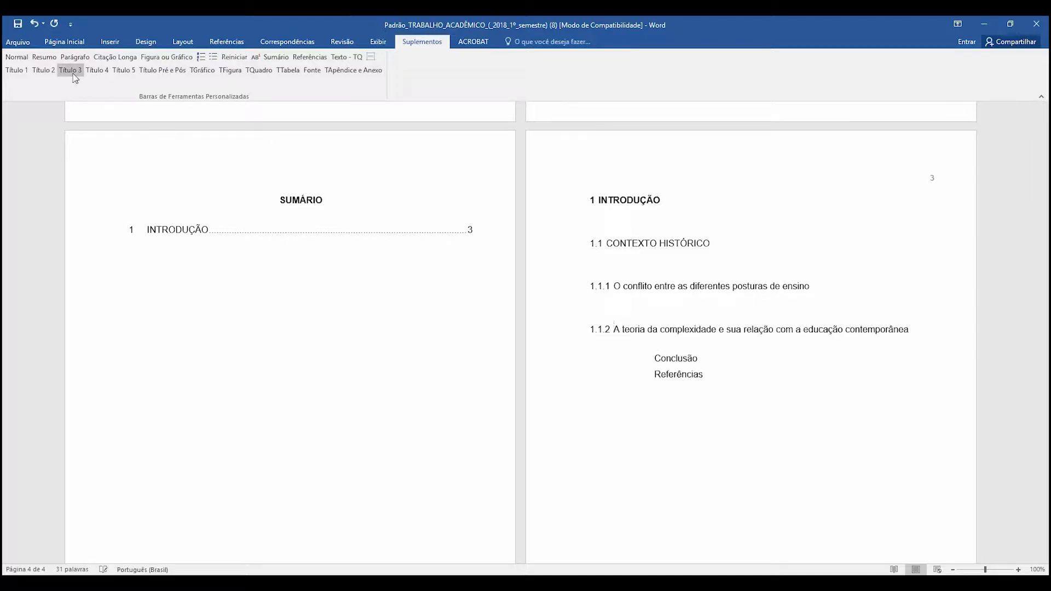
left_click(103, 72)
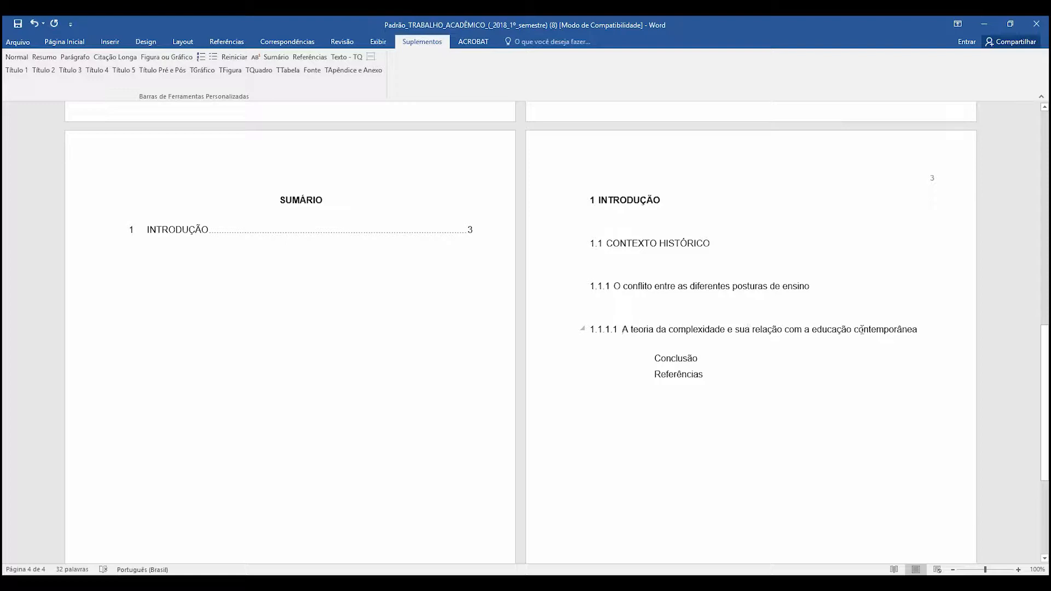
left_click_drag(729, 330, 897, 329)
left_click(794, 335)
left_click_drag(887, 329, 729, 330)
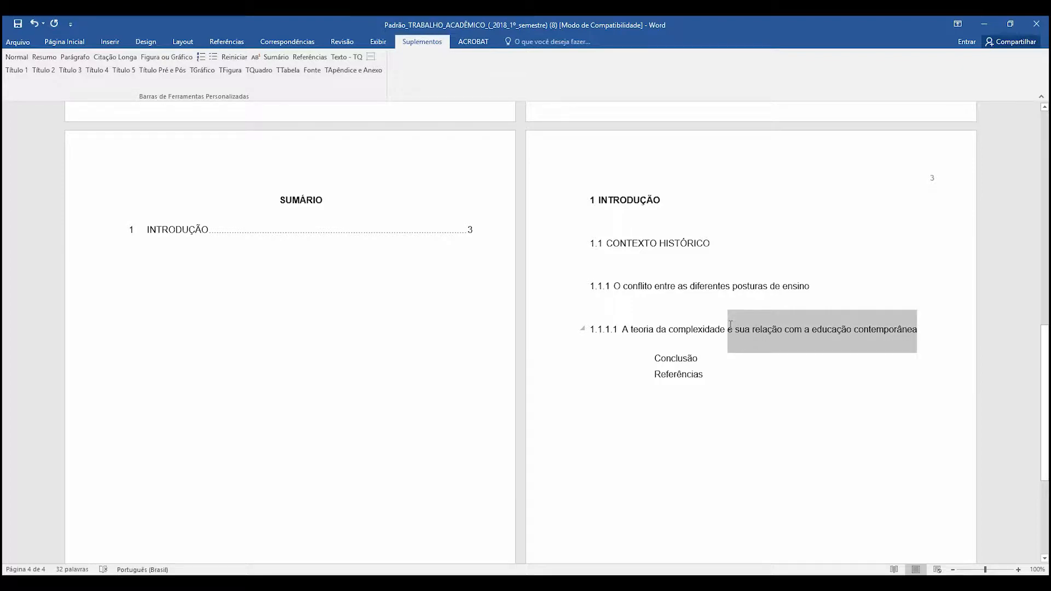
key("Delete")
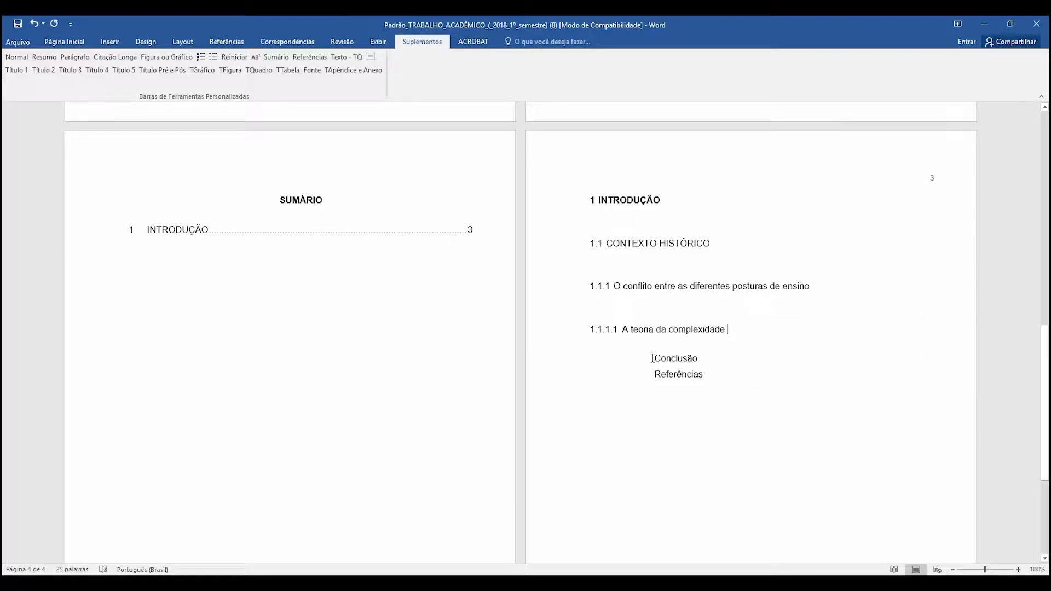
left_click(656, 357)
key("ctrl+z")
- Shorten the 1.1.1.1 heading to "A teoria da complexidade" and put "relação com a educação contemporânea" on its own line in Título 5
left_click(734, 334)
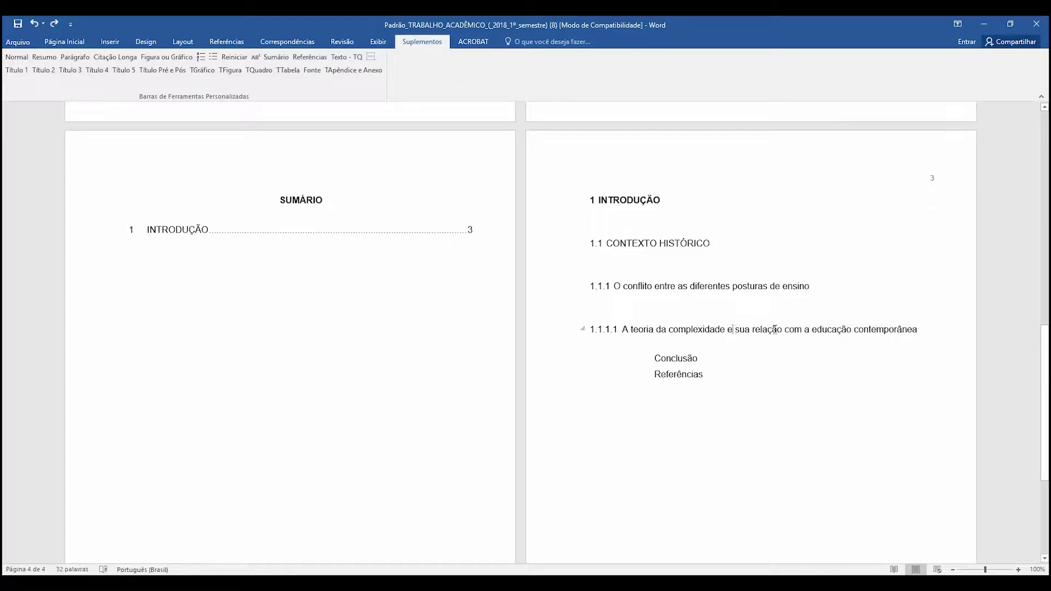
left_click_drag(753, 330, 864, 333)
key("ctrl+c")
key("Delete")
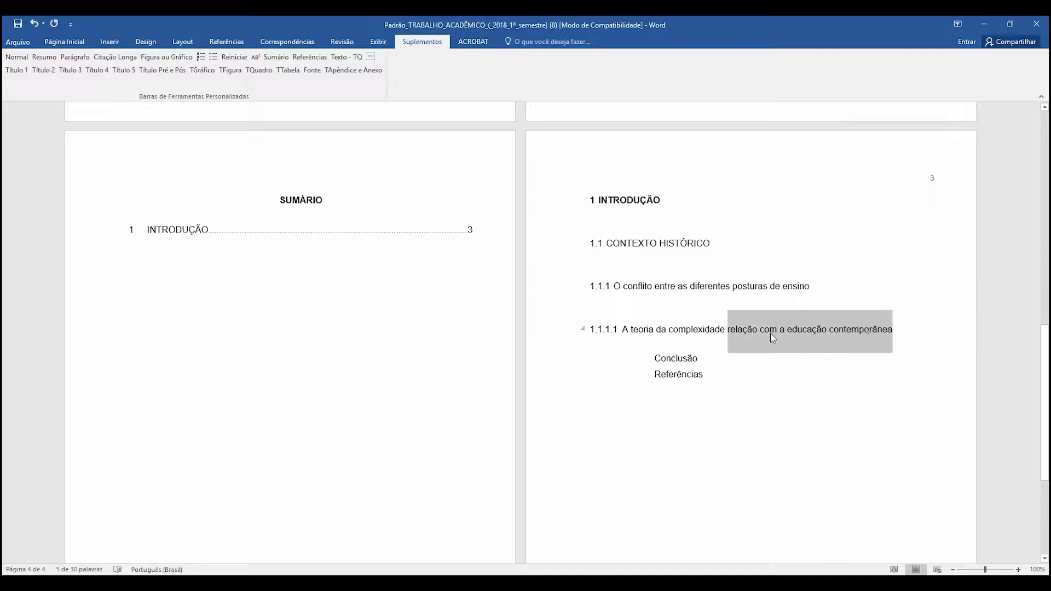
key("Delete")
key("Return")
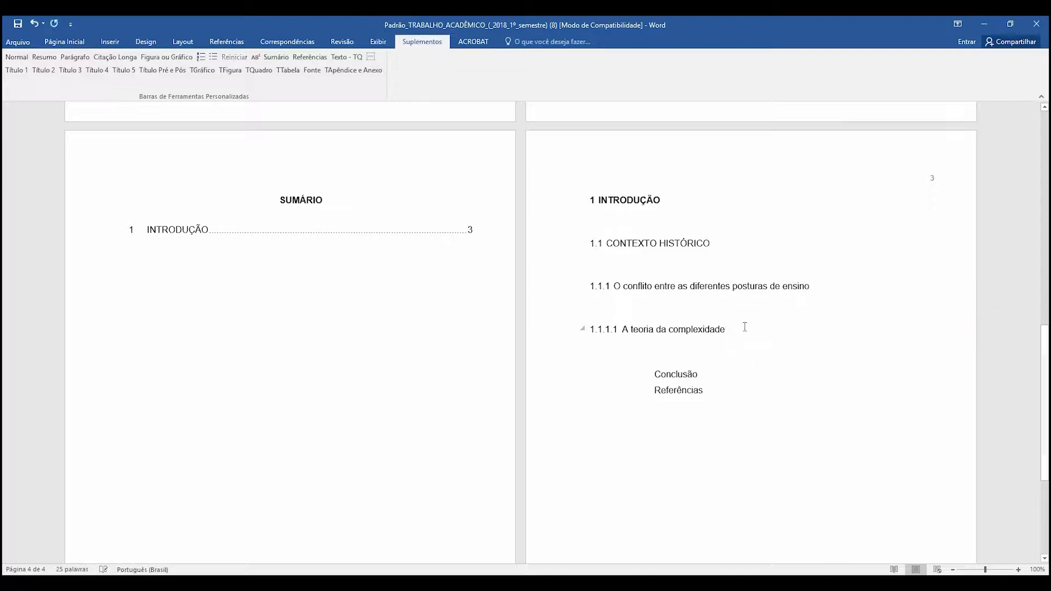
key("ctrl+v")
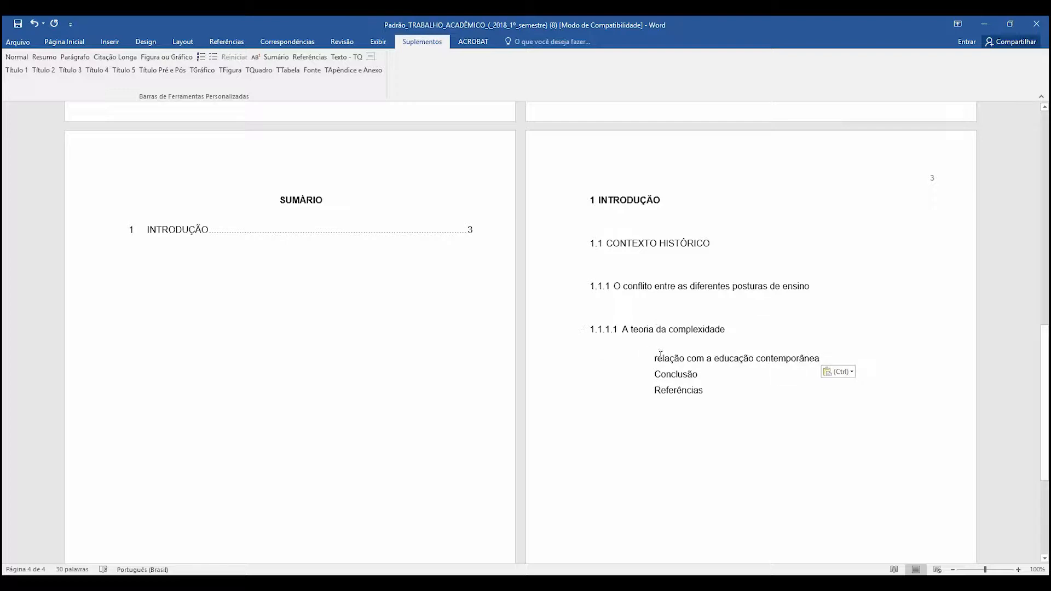
left_click(132, 75)
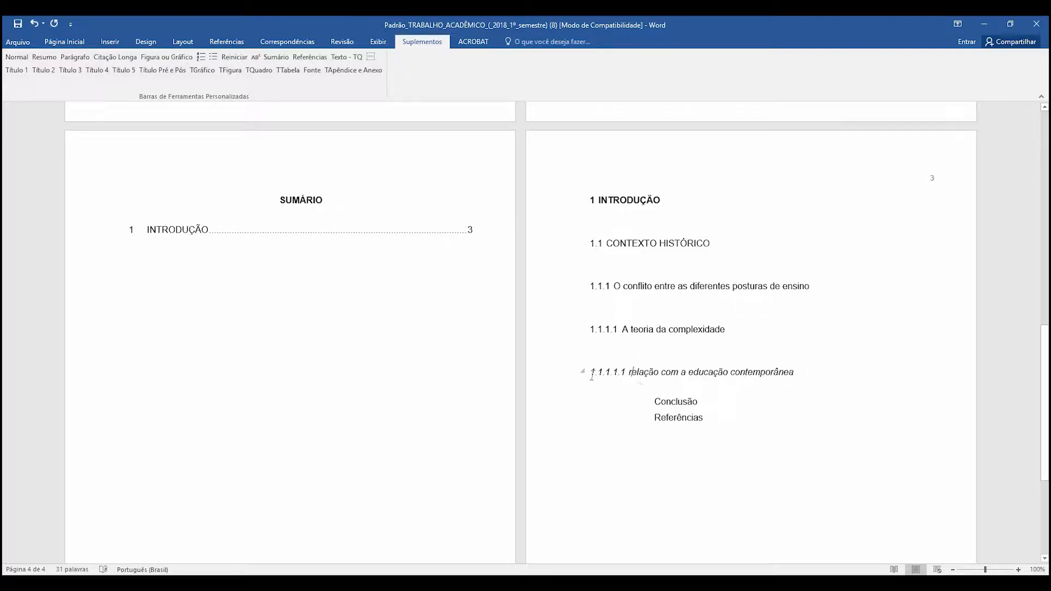
left_click(625, 365)
key("Down")
- Apply the Título Pré e Pós style to the "Referências" line
left_click_drag(312, 201, 300, 201)
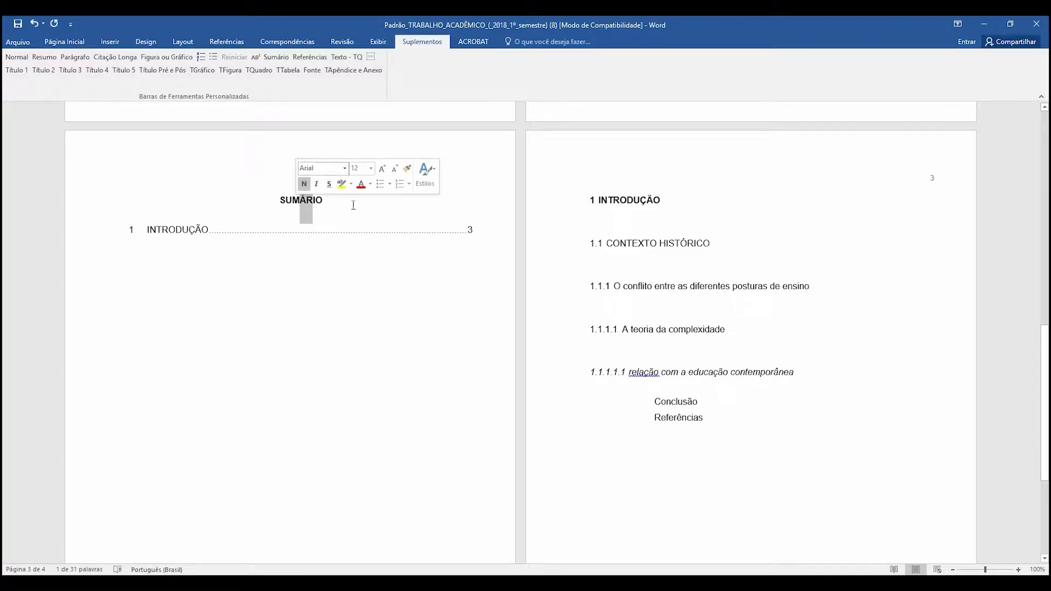
left_click(718, 404)
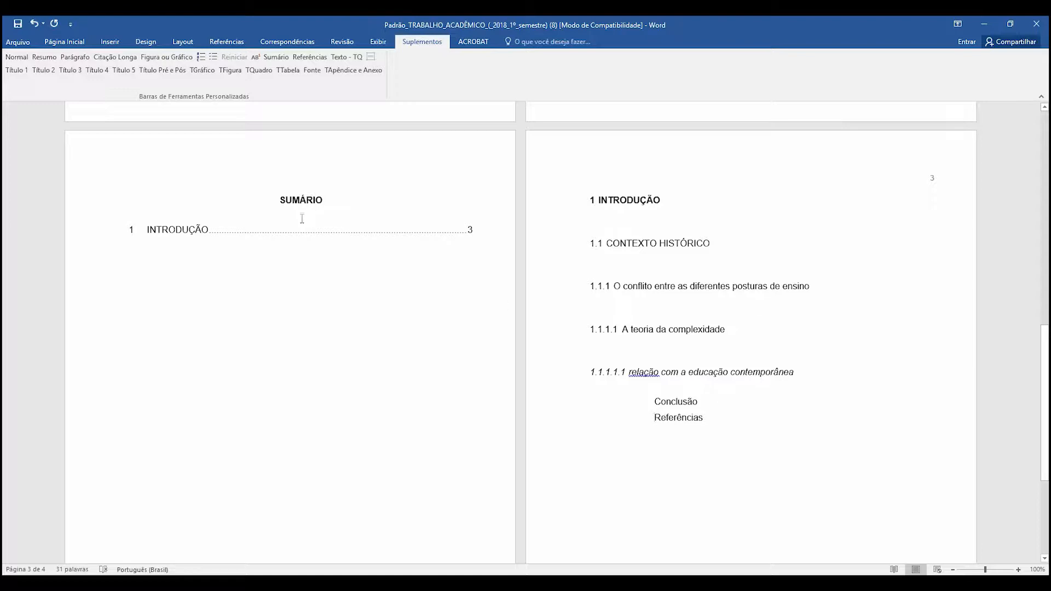
left_click(167, 68)
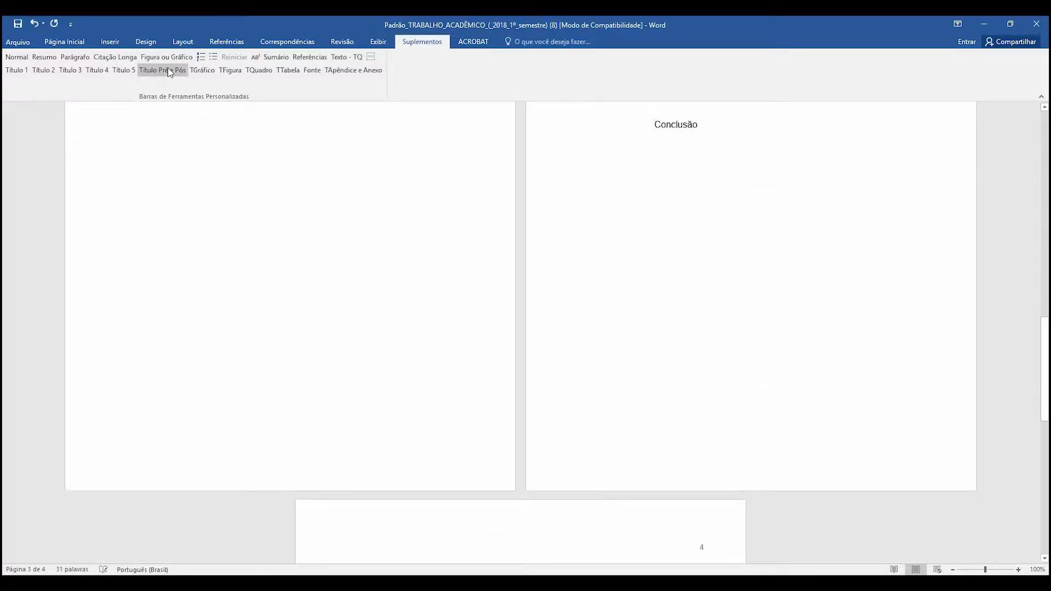
scroll(764, 434, "down", 3)
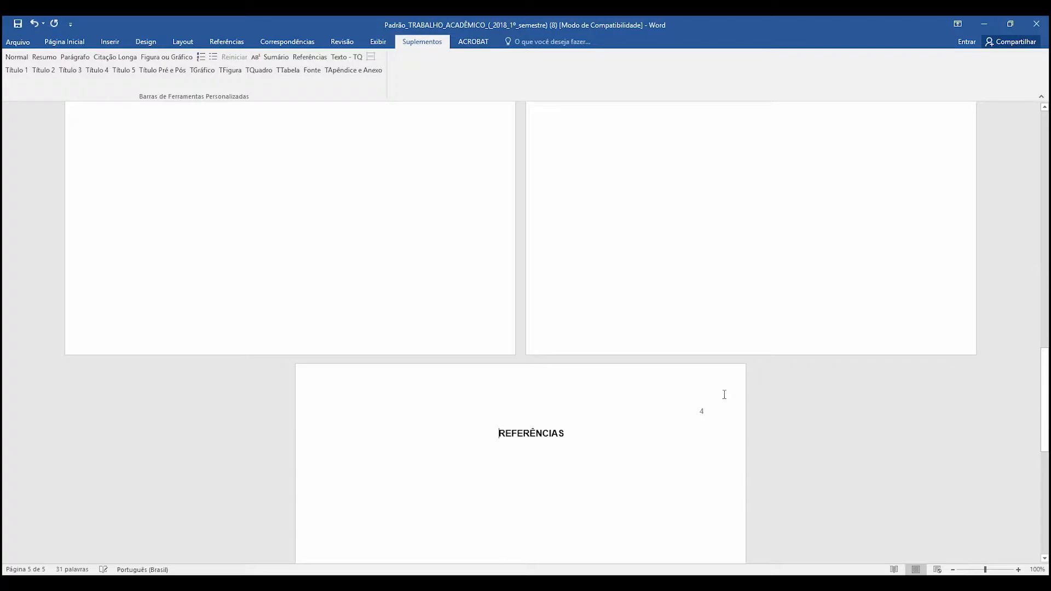
- Apply the Título 1 style to the "Conclusão" line
scroll(714, 391, "up", 10)
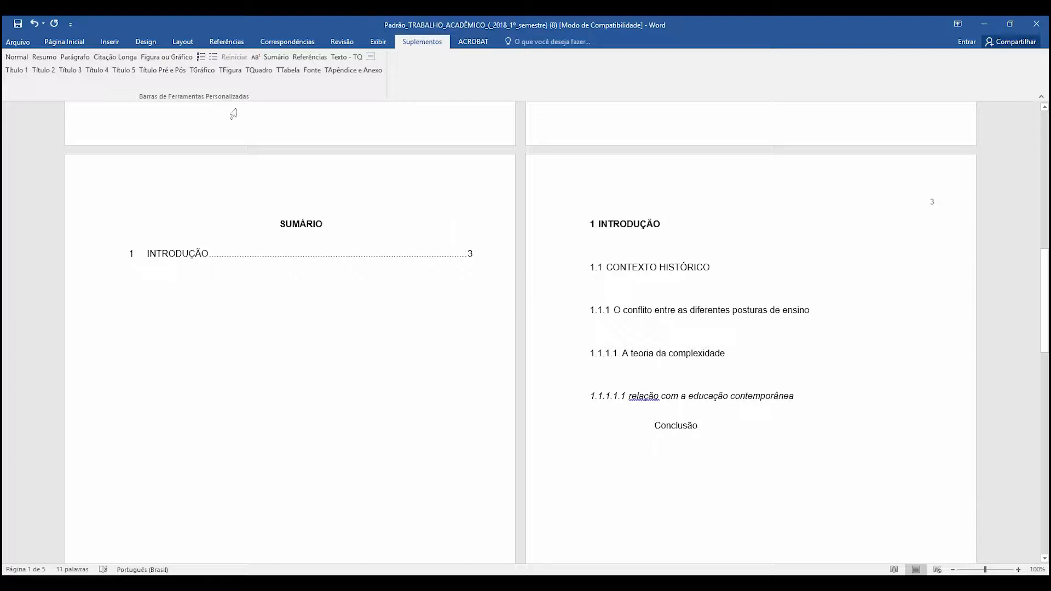
left_click(14, 73)
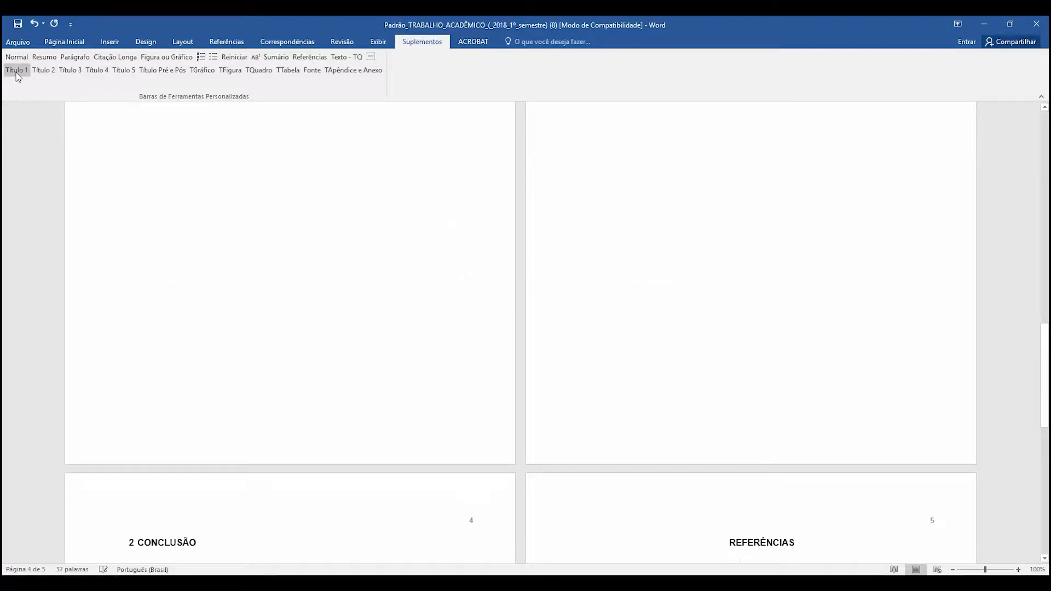
scroll(290, 376, "down", 3)
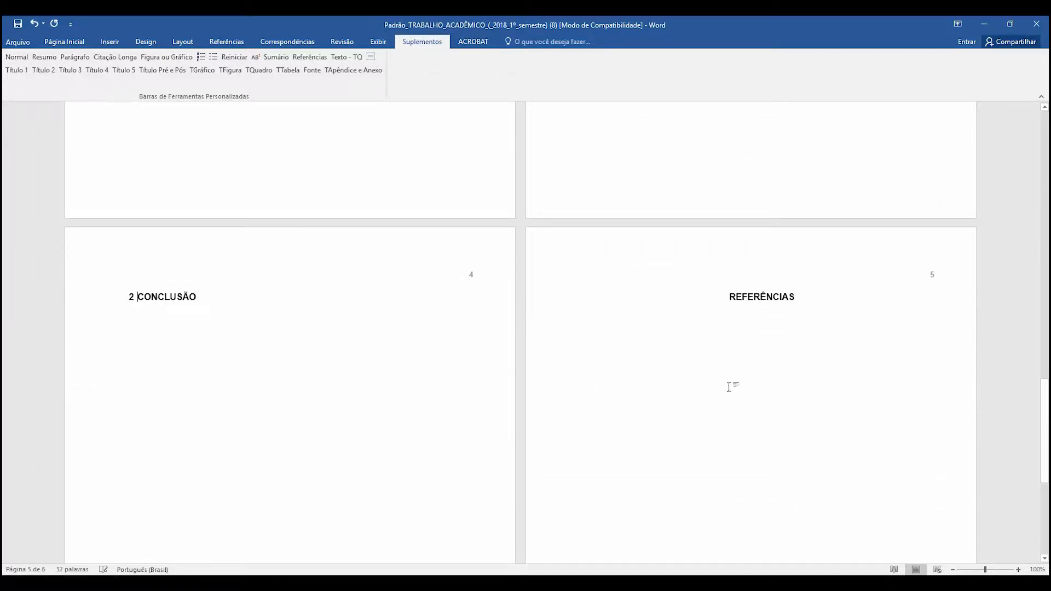
scroll(742, 367, "up", 3)
- Update the entire SUMÁRIO table of contents, not only its page numbers
scroll(742, 367, "up", 5)
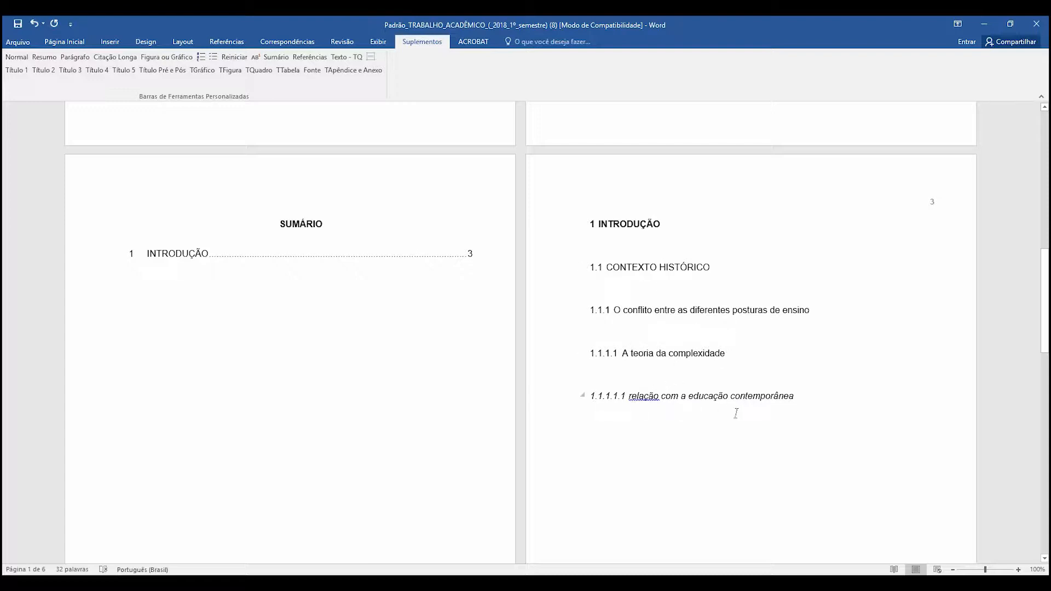
right_click(190, 255)
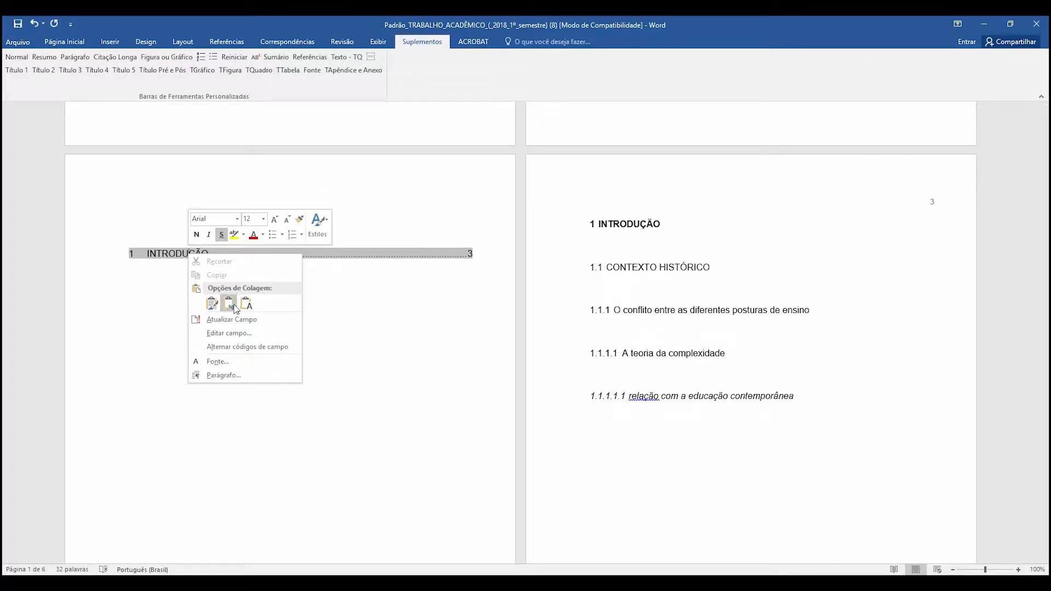
left_click(225, 320)
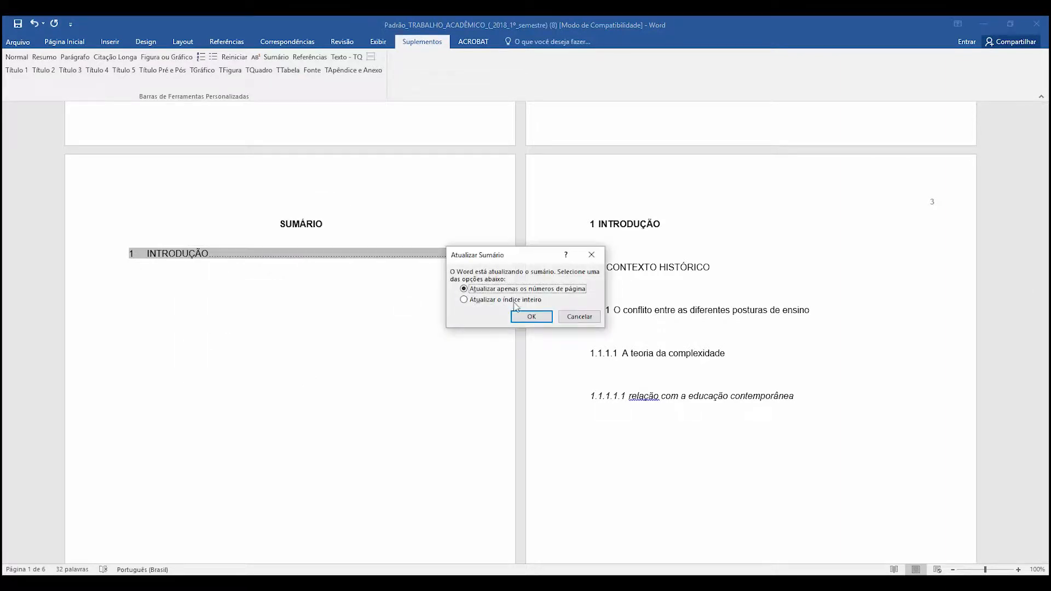
left_click(515, 300)
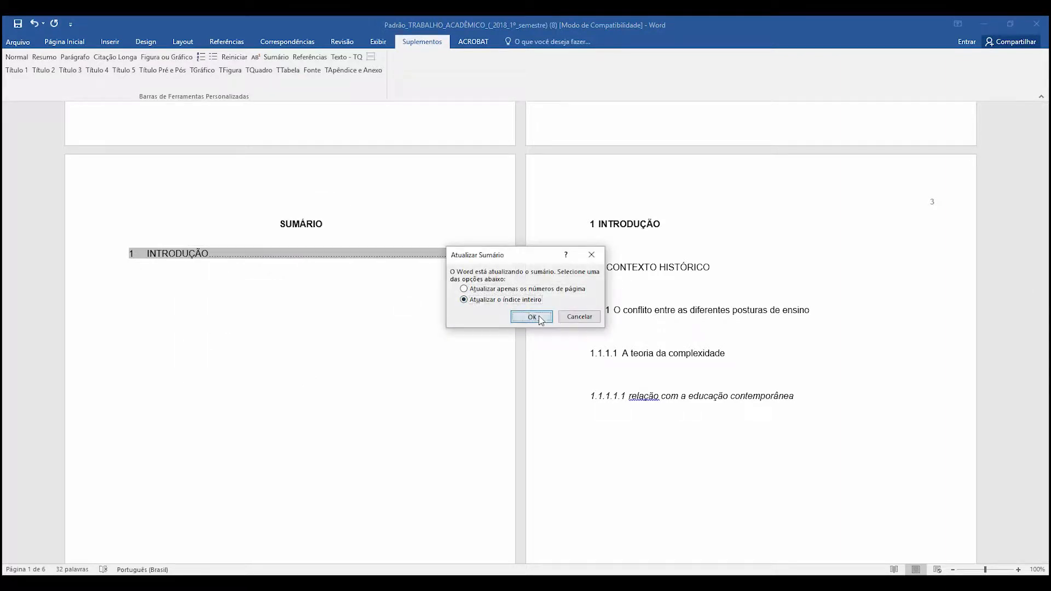
left_click(539, 318)
left_click(444, 377)
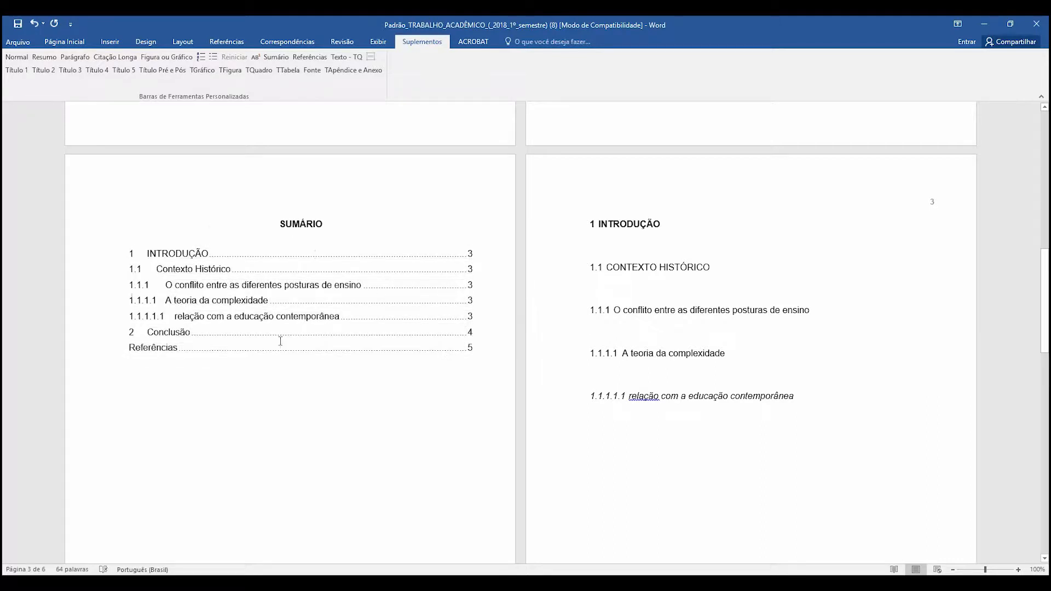
- Compare the SUMÁRIO entries and page numbers with the headings on the document's pages
left_click_drag(478, 254, 469, 316)
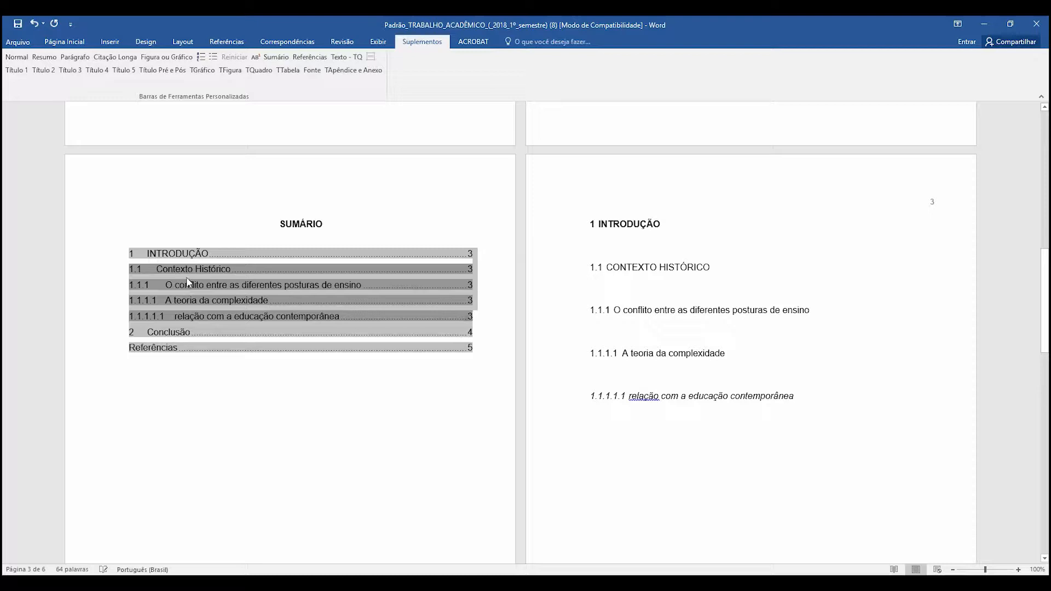
left_click(221, 273)
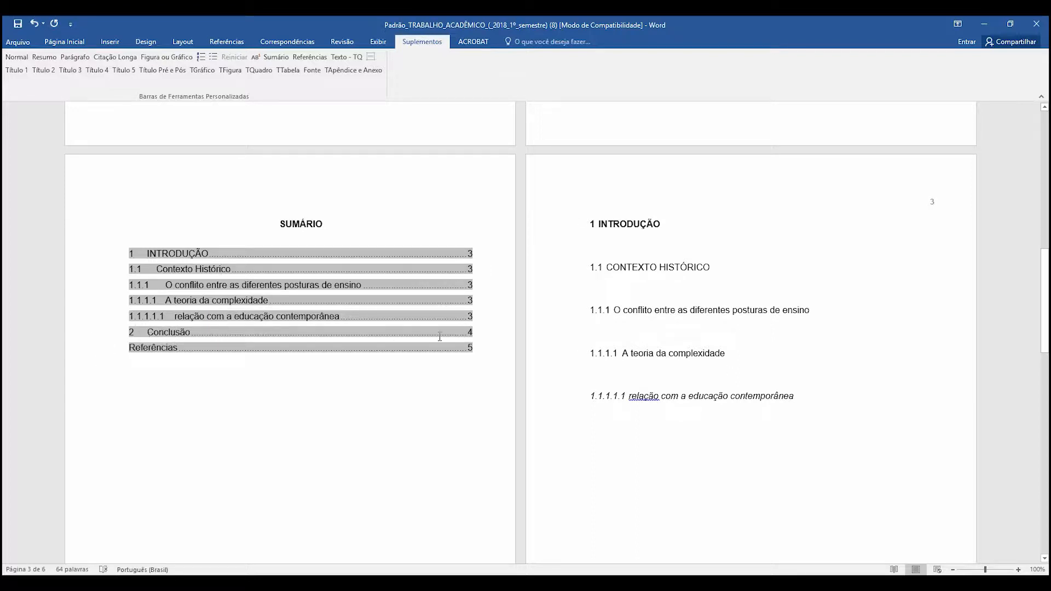
scroll(814, 340, "down", 10)
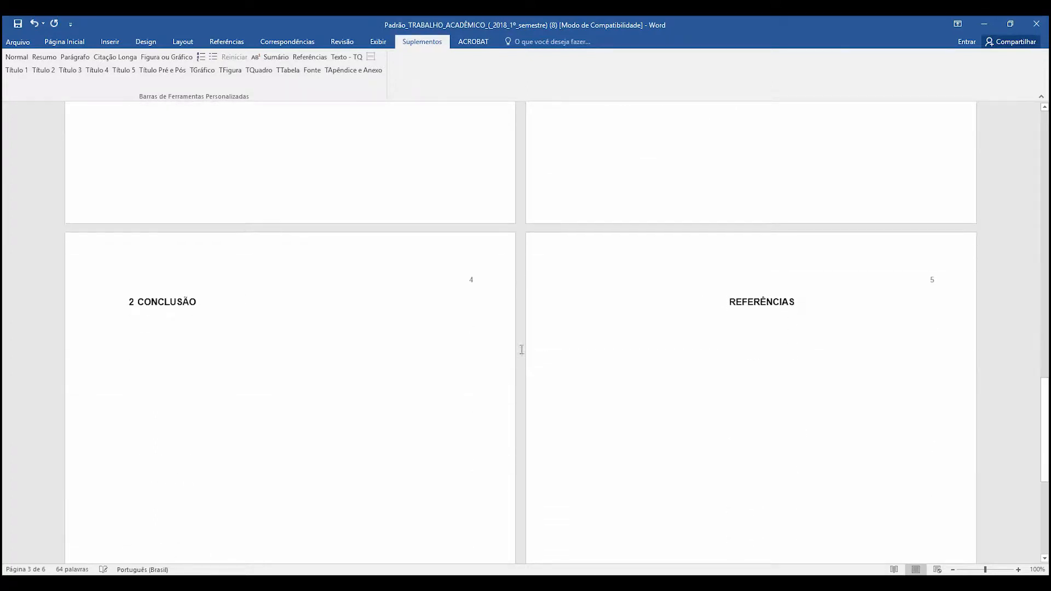
scroll(515, 312, "up", 10)
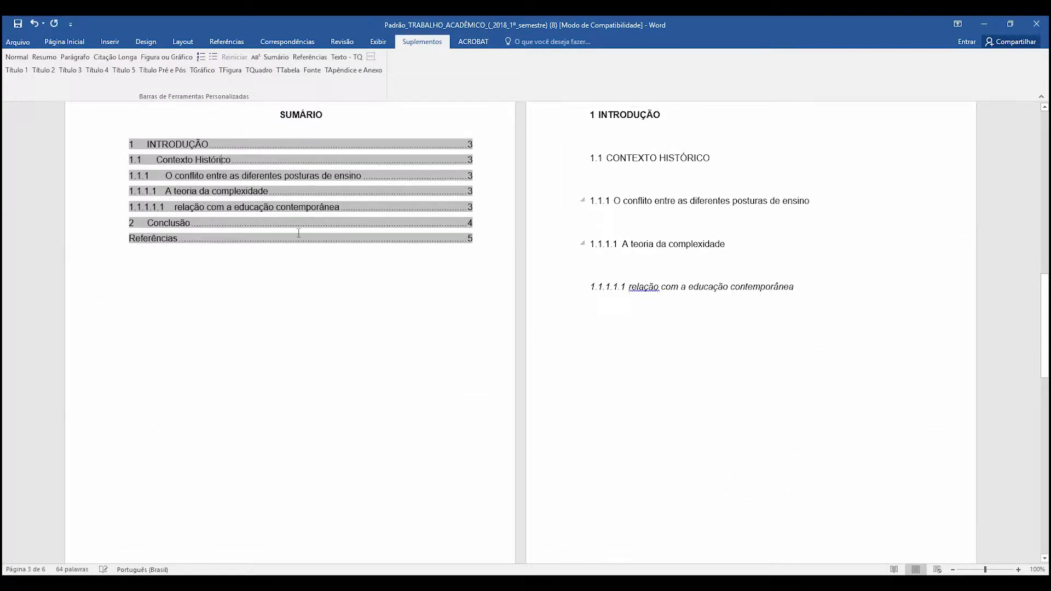
scroll(572, 296, "down", 10)
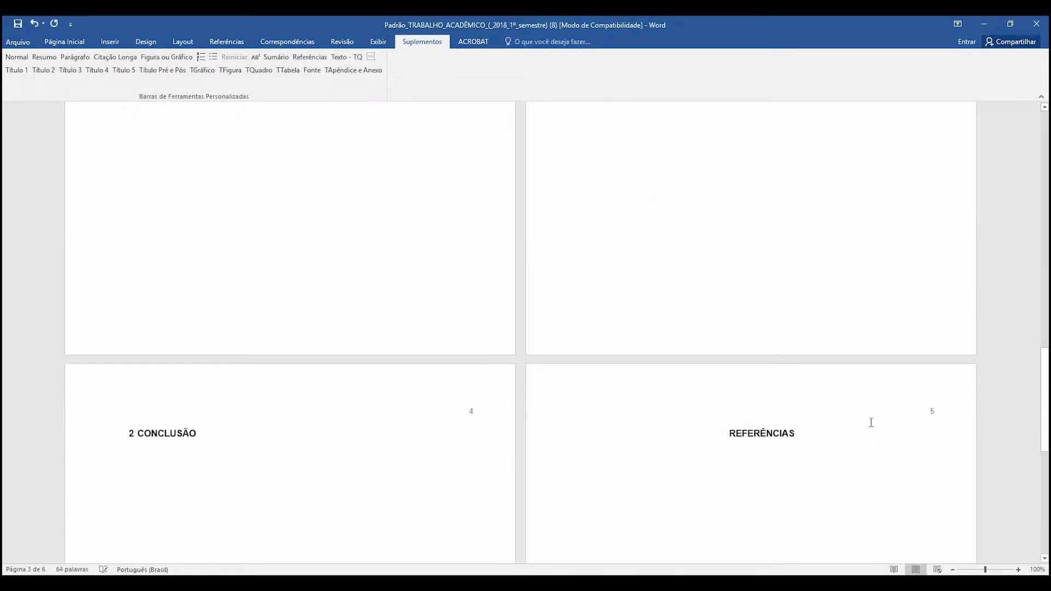
scroll(821, 416, "up", 8)
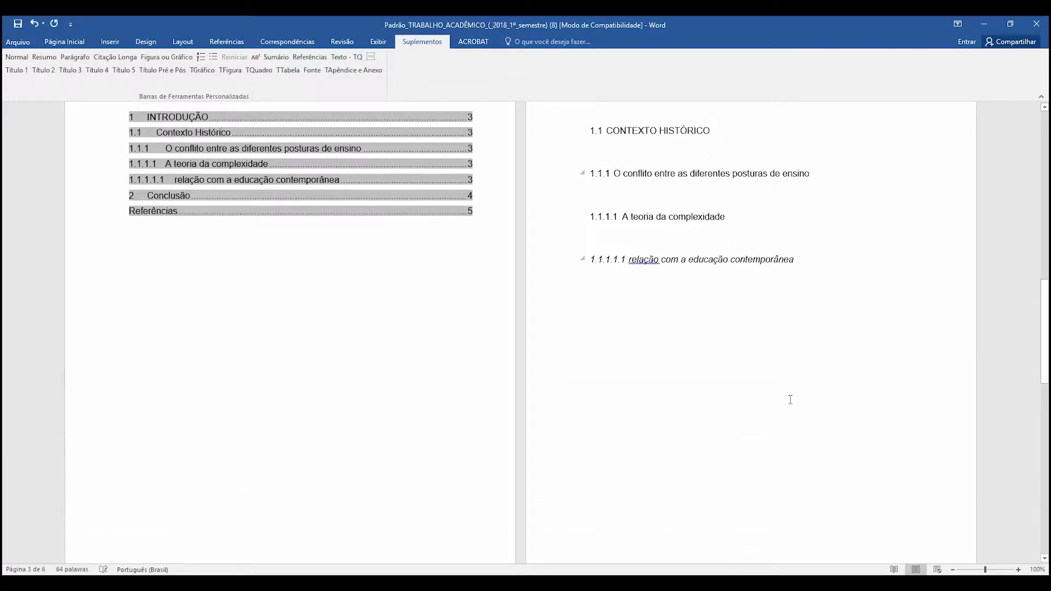
scroll(671, 265, "up", 3)
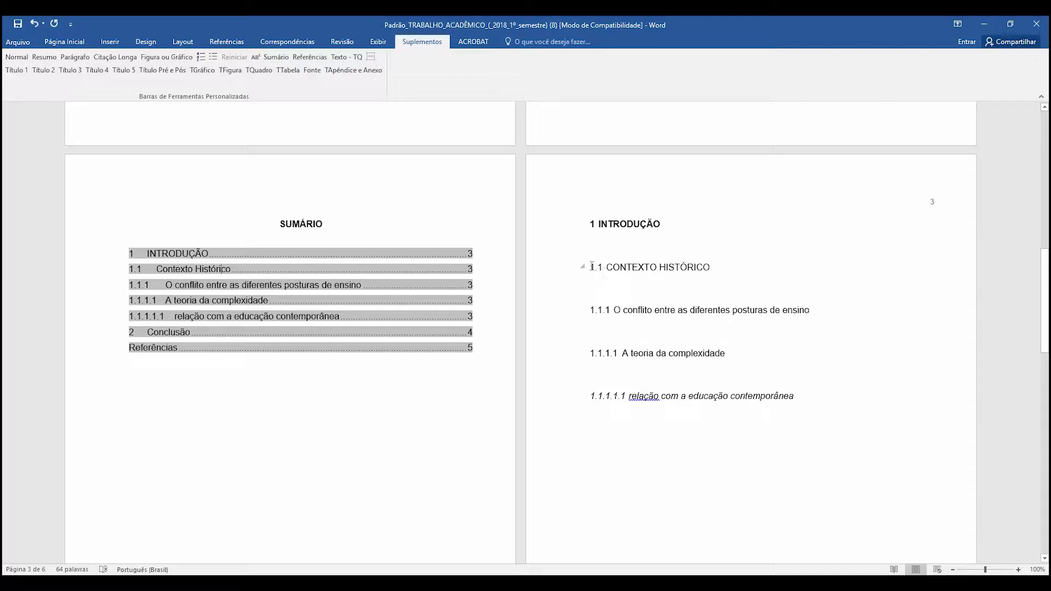
- Delete all headings below "1 INTRODUÇÃO", through the end of the document, and start a new paragraph under it
mouse_move(591, 266)
left_mouse_down()
mouse_move(745, 429)
mouse_move(755, 577)
mouse_move(890, 578)
left_mouse_up()
key("Delete")
scroll(727, 413, "up", 3)
scroll(726, 410, "up", 3)
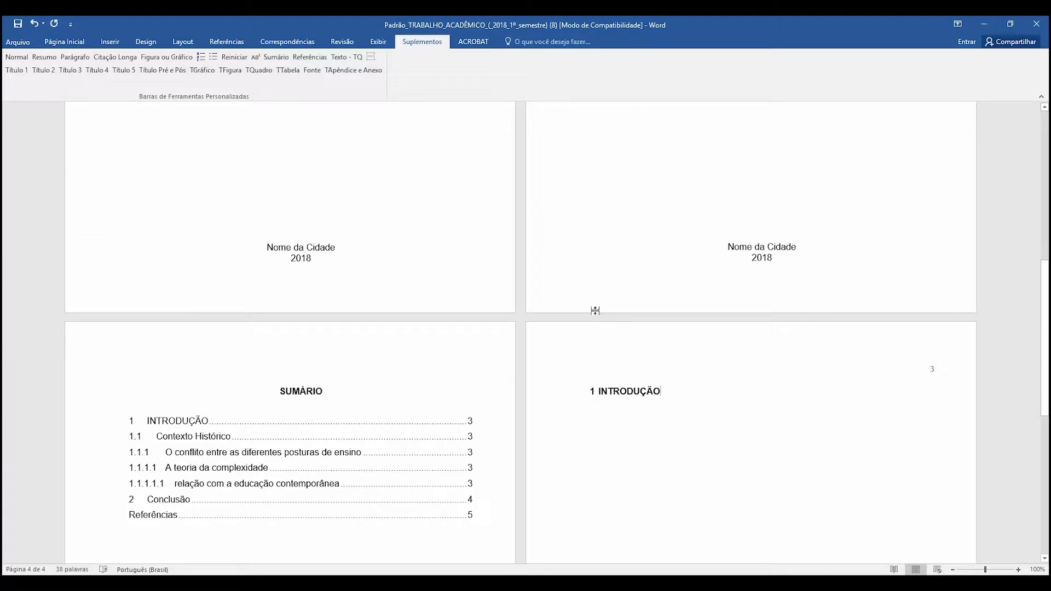
key("Return")
- Switch to Chrome, copy the PDF article's text from "Introdução" through the last reference, and paste it below the INTRODUÇÃO heading in Word
key("alt+Tab")
scroll(477, 261, "up", 15)
scroll(480, 262, "up", 15)
scroll(482, 265, "up", 6)
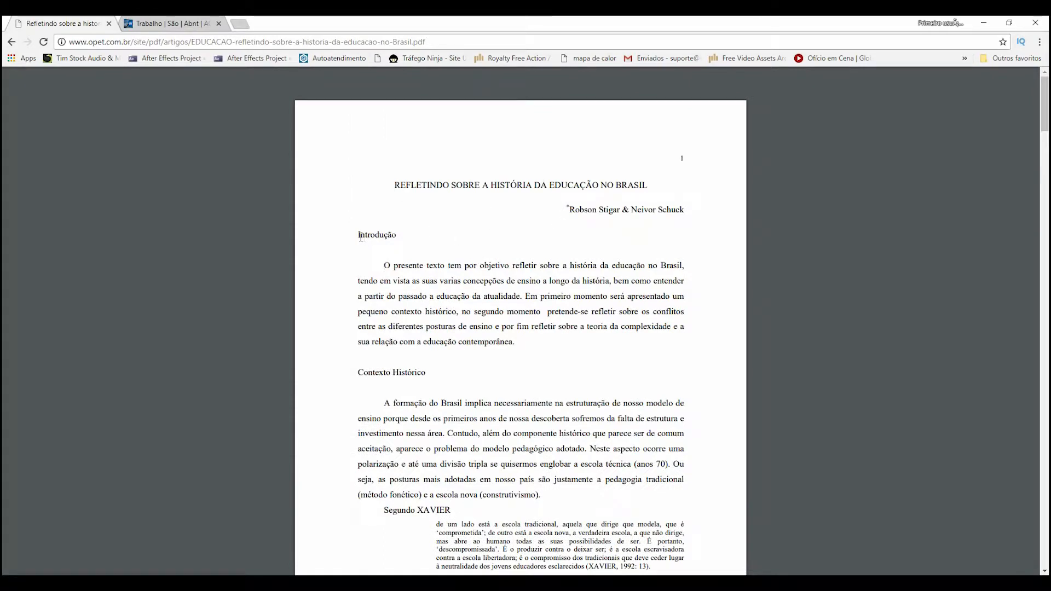
left_click_drag(358, 234, 584, 566)
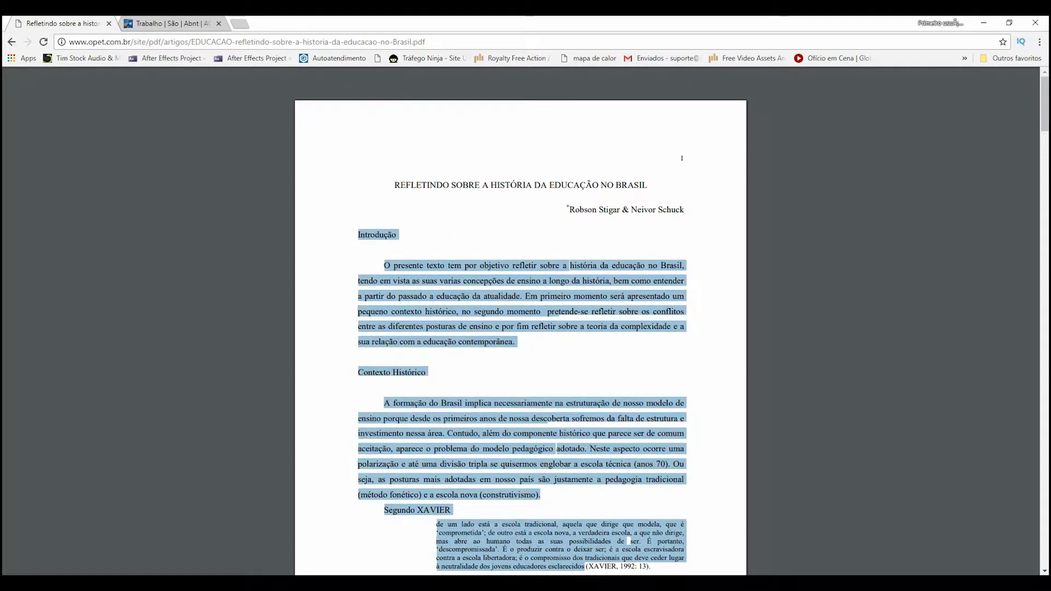
scroll(593, 536, "down", 13)
scroll(593, 538, "down", 20)
scroll(595, 540, "down", 20)
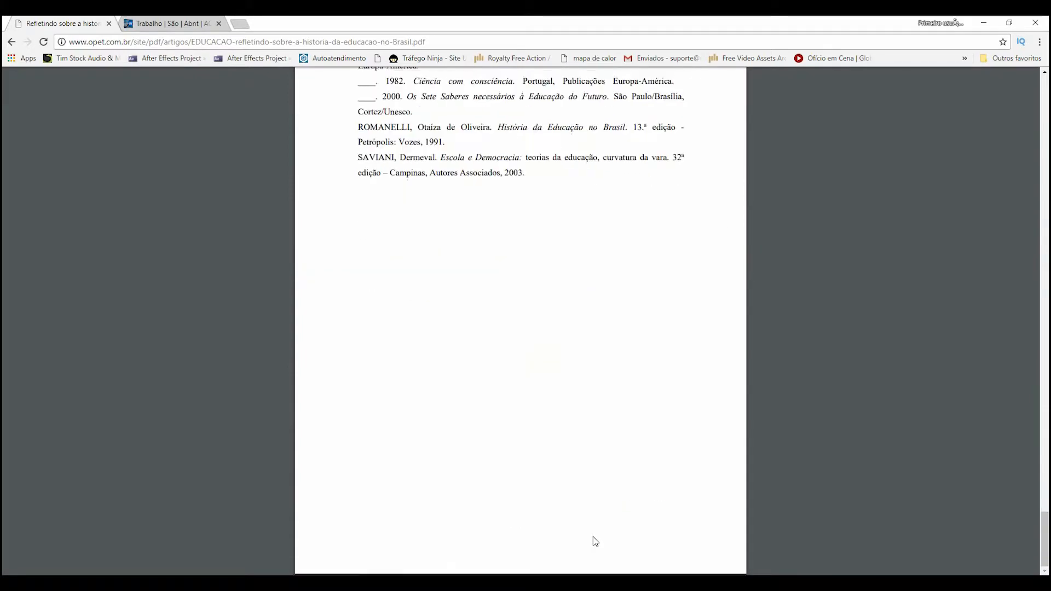
left_click(525, 173, "shift")
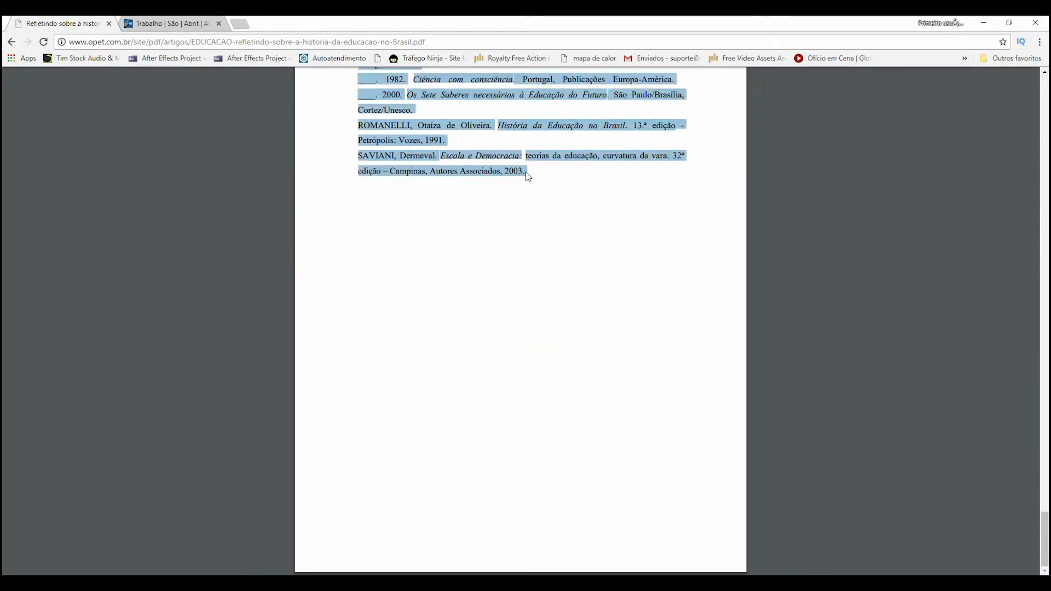
right_click(497, 161)
left_click(517, 170)
key("alt+Tab")
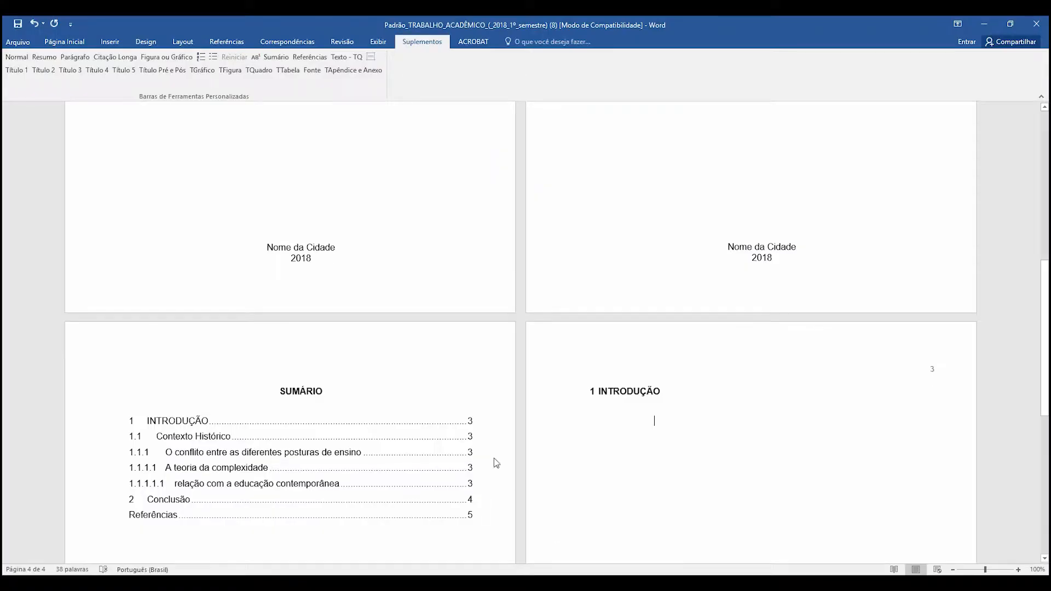
key("ctrl+v")
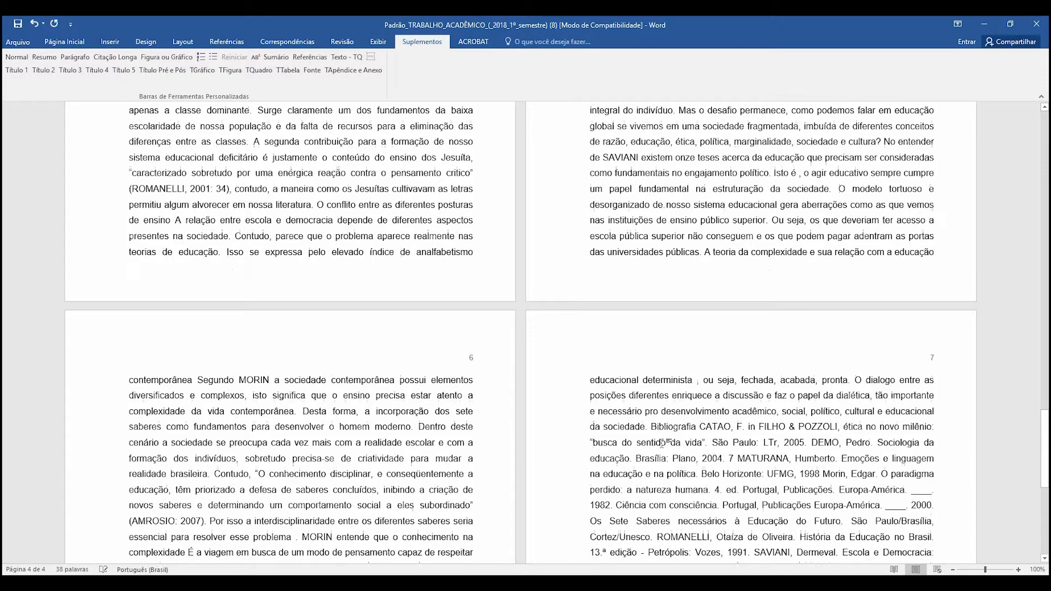
- Review the pasted article text under the INTRODUÇÃO heading and undo the paste
scroll(648, 393, "up", 15)
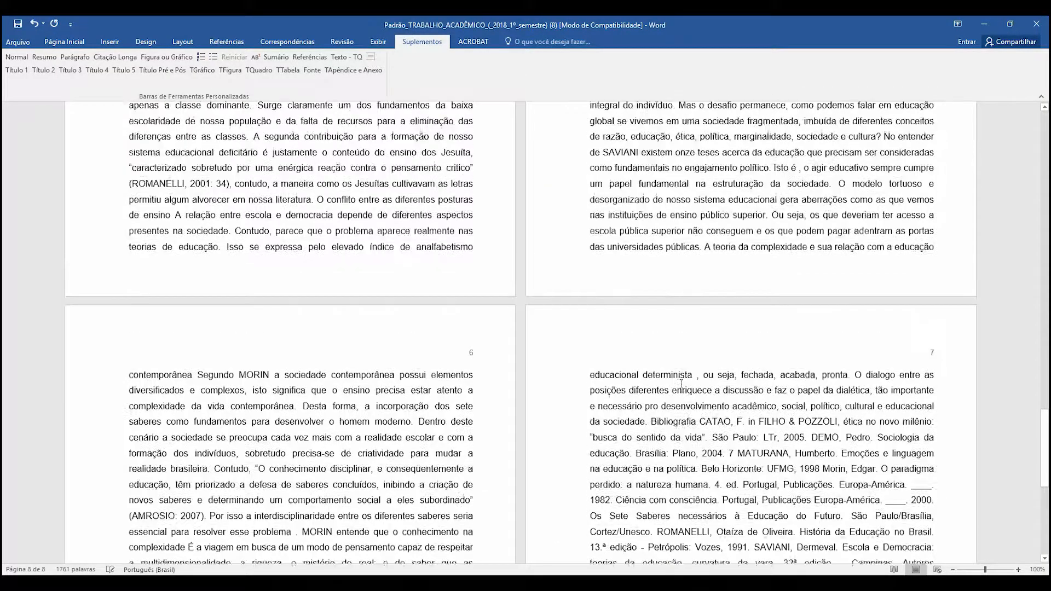
scroll(679, 393, "up", 8)
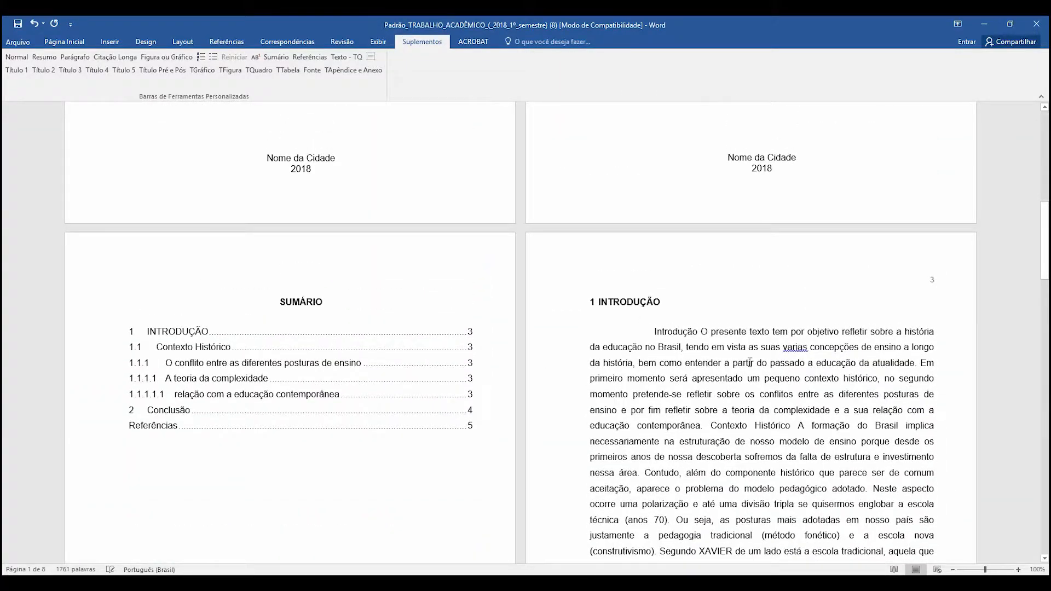
scroll(852, 412, "down", 3)
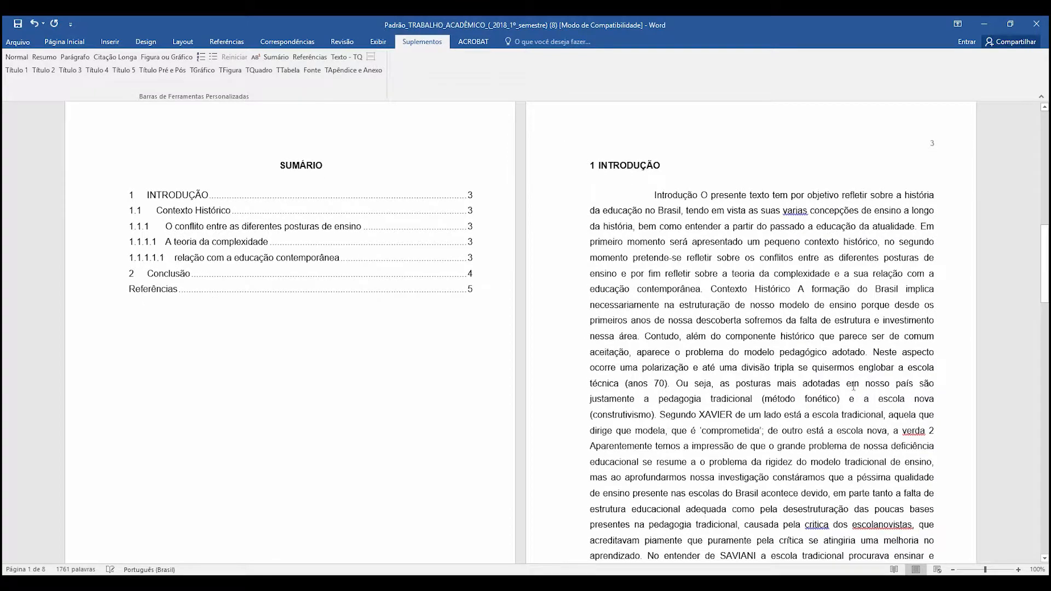
scroll(845, 385, "down", 2)
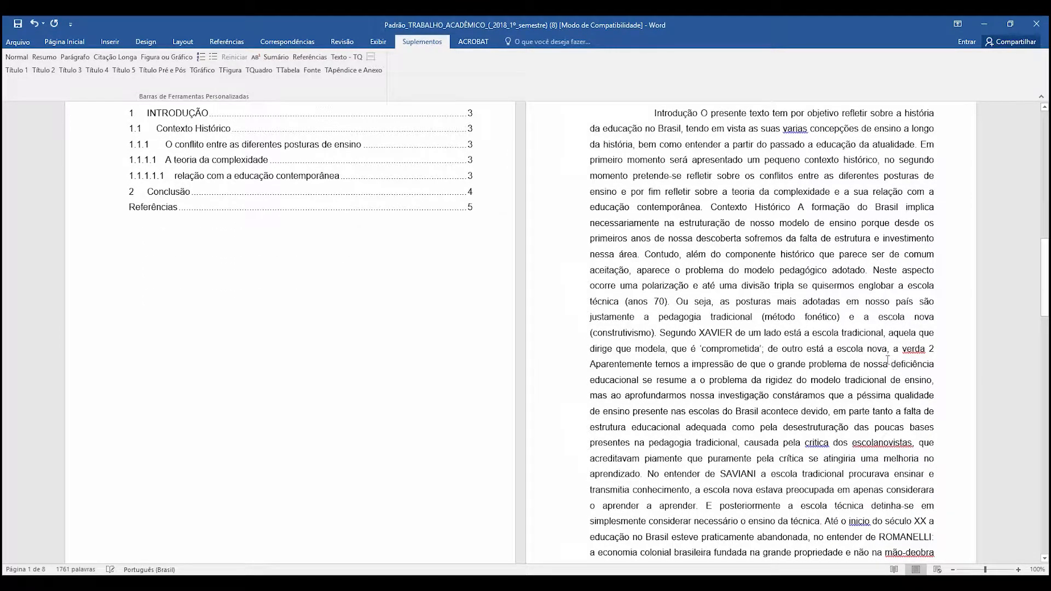
scroll(756, 234, "up", 2)
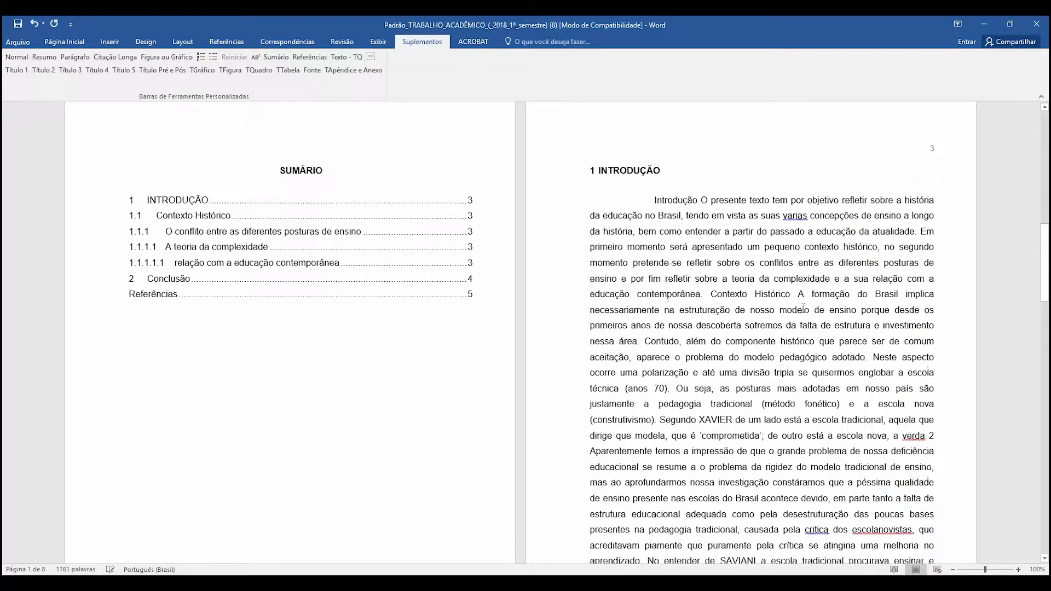
key("ctrl+z")
- Copy only the introduction paragraph from the PDF article in Chrome and paste it under the INTRODUÇÃO heading in Word
key("alt+Tab")
scroll(588, 262, "up", 16)
scroll(588, 262, "up", 20)
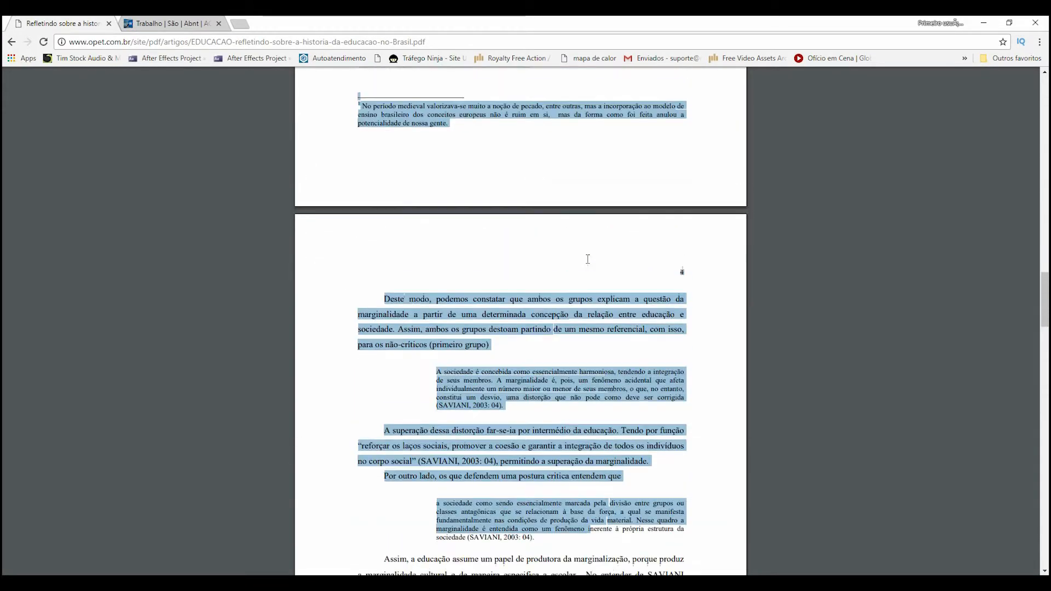
scroll(588, 258, "up", 10)
left_click_drag(530, 296, 524, 296)
left_click_drag(359, 237, 384, 266)
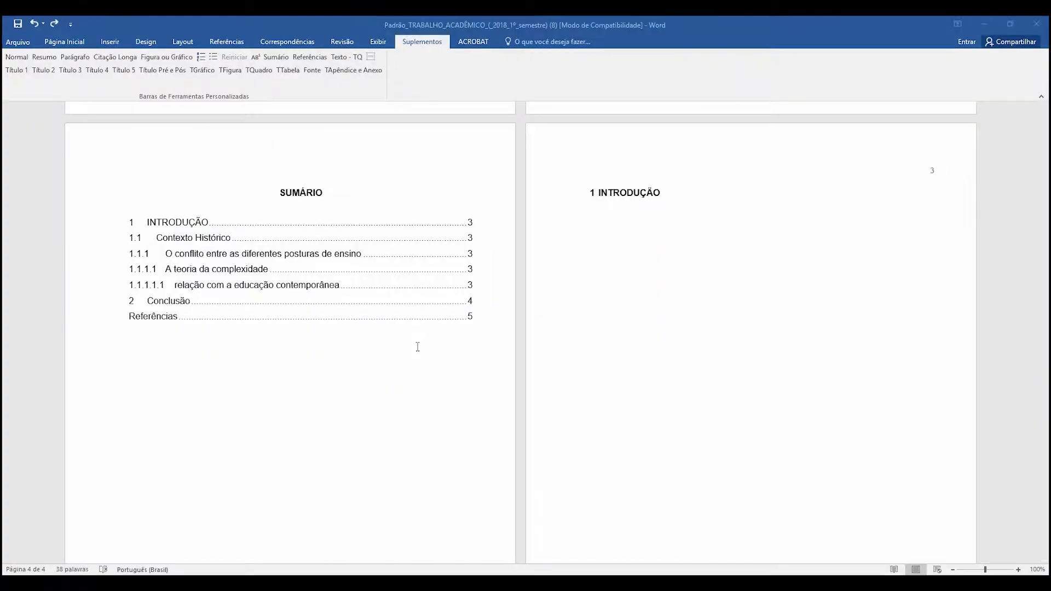
key("alt+Tab")
left_click(694, 302)
- Try the Normal and Citação Longa styles on the introduction paragraph, and return it to the Parágrafo style
triple_click(668, 242)
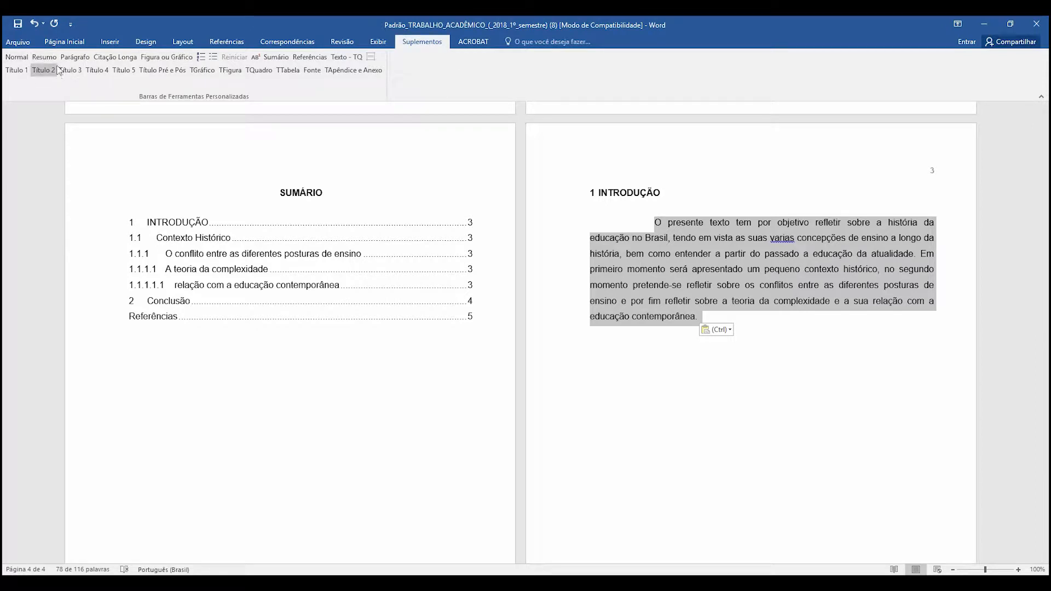
left_click(11, 59)
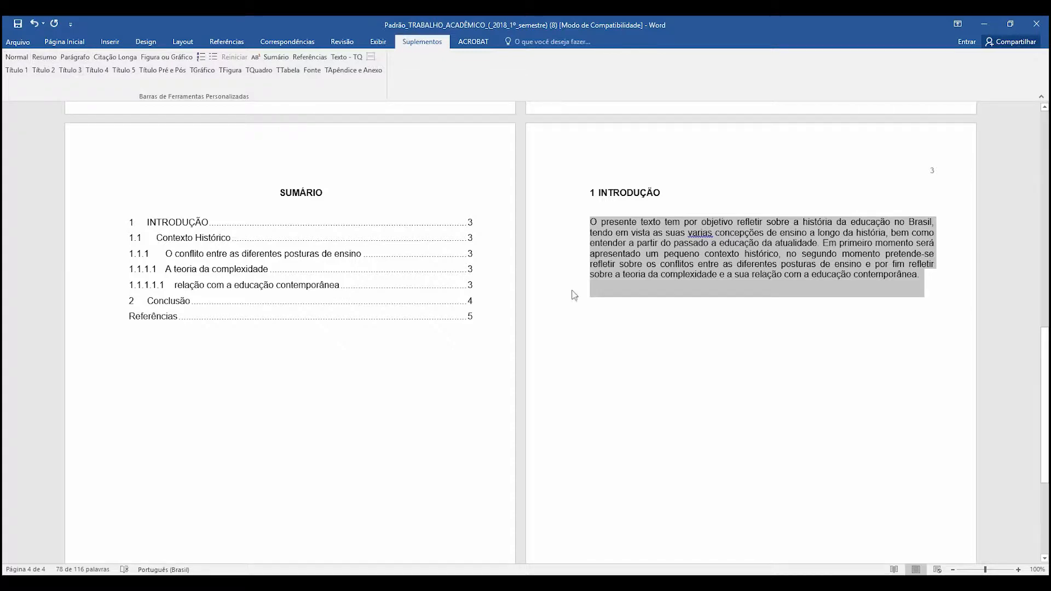
left_click(661, 276)
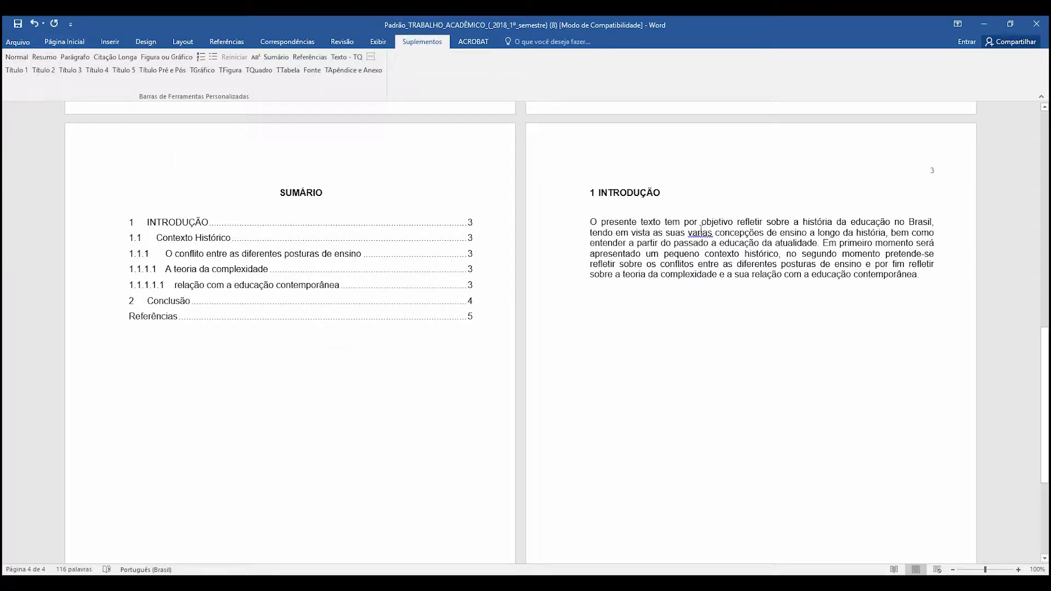
left_click(77, 61)
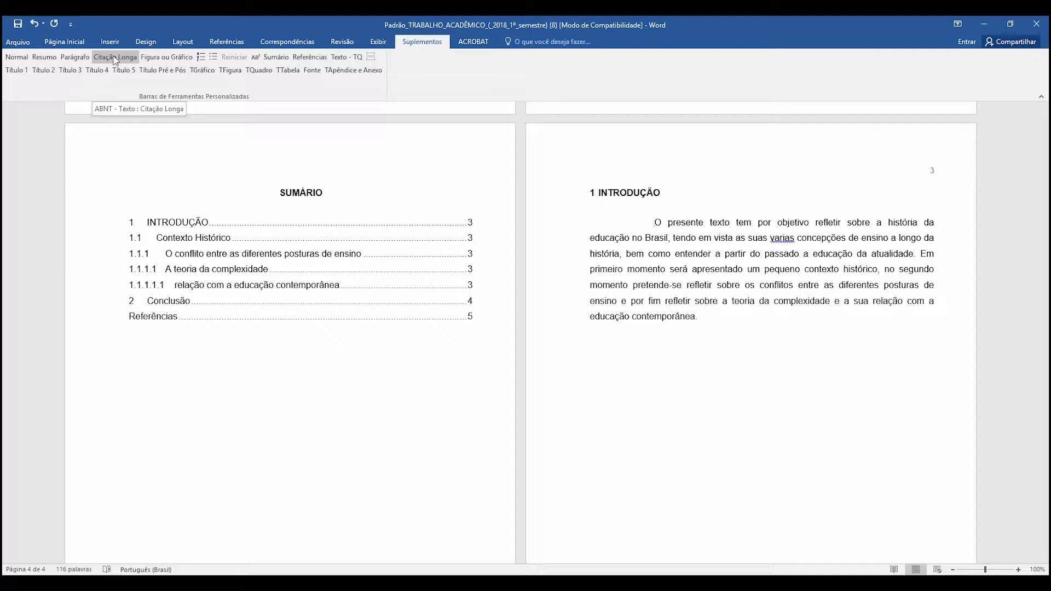
left_click(115, 58)
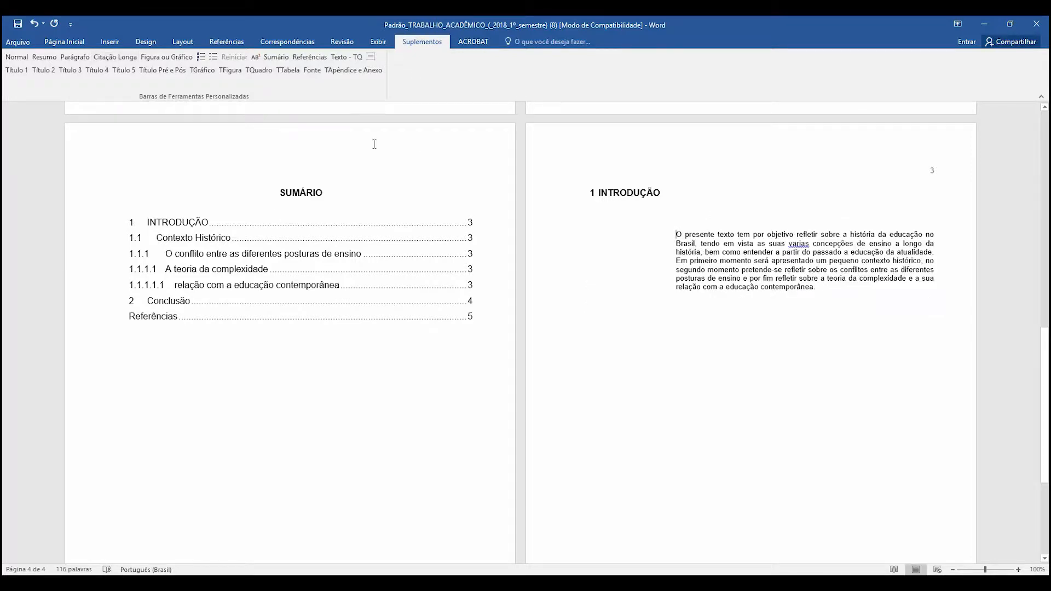
left_click(17, 57)
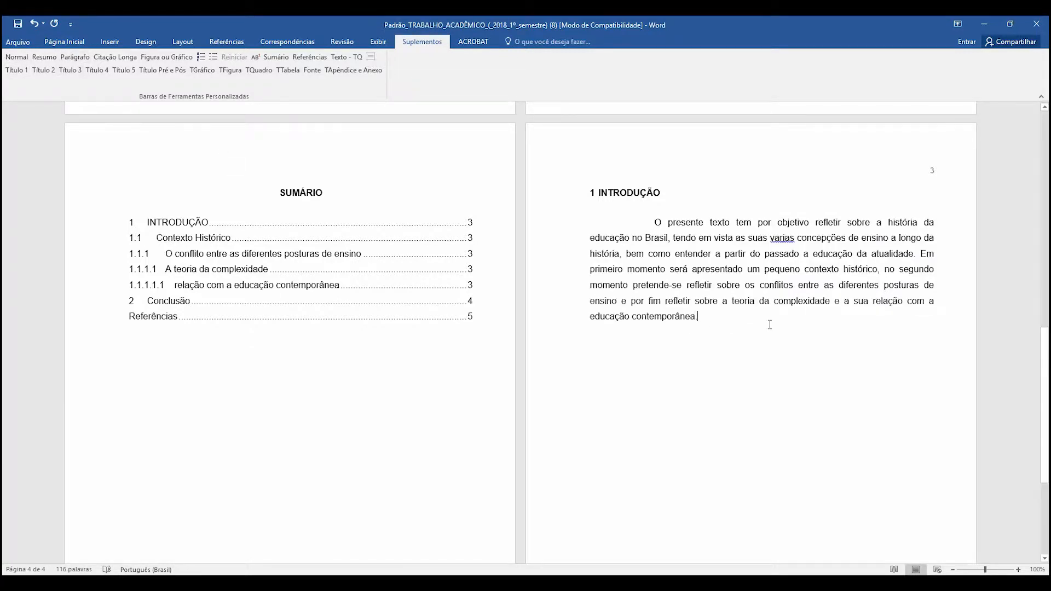
key("alt+Tab")
left_click_drag(433, 404, 423, 402)
left_click(364, 374)
left_click_drag(364, 374, 530, 464)
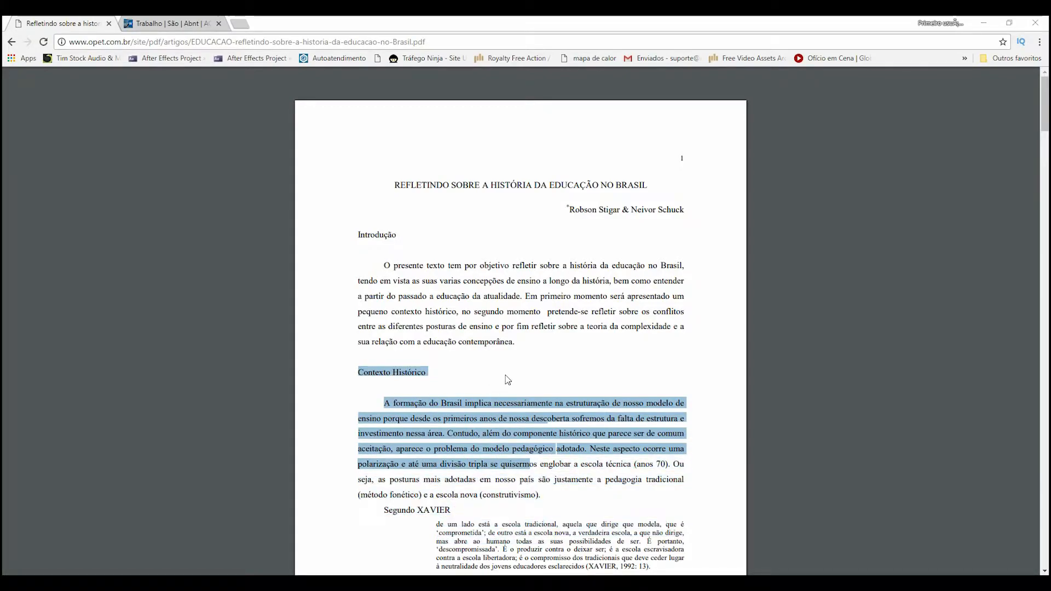
key("alt+Tab")
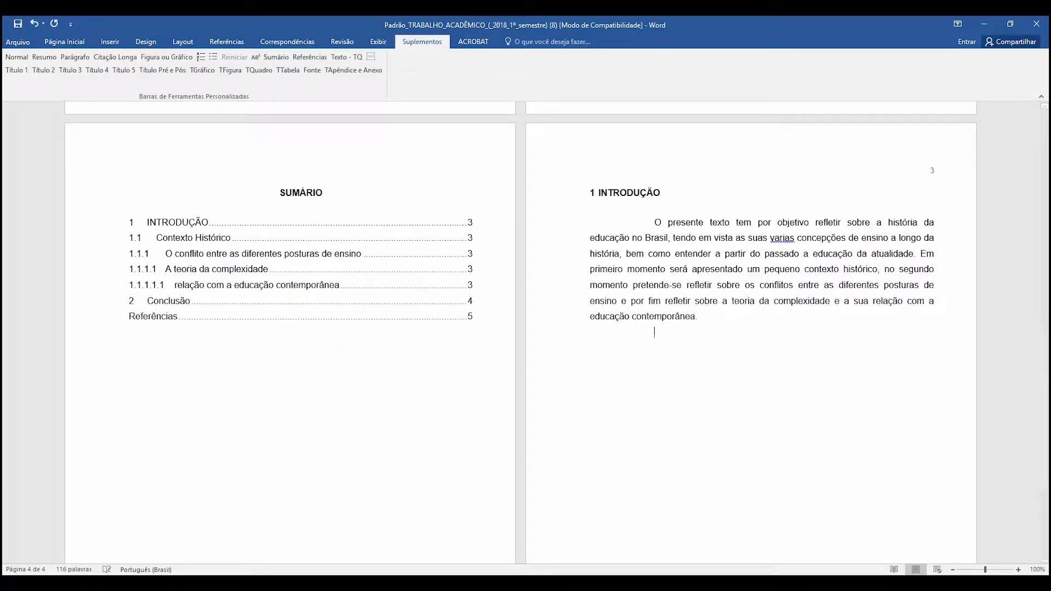
- Add the heading "DESENVOLVIMENTO" after the introduction text in the Título 1 style, with a new paragraph below it
type("DESENVOLVIMENTO")
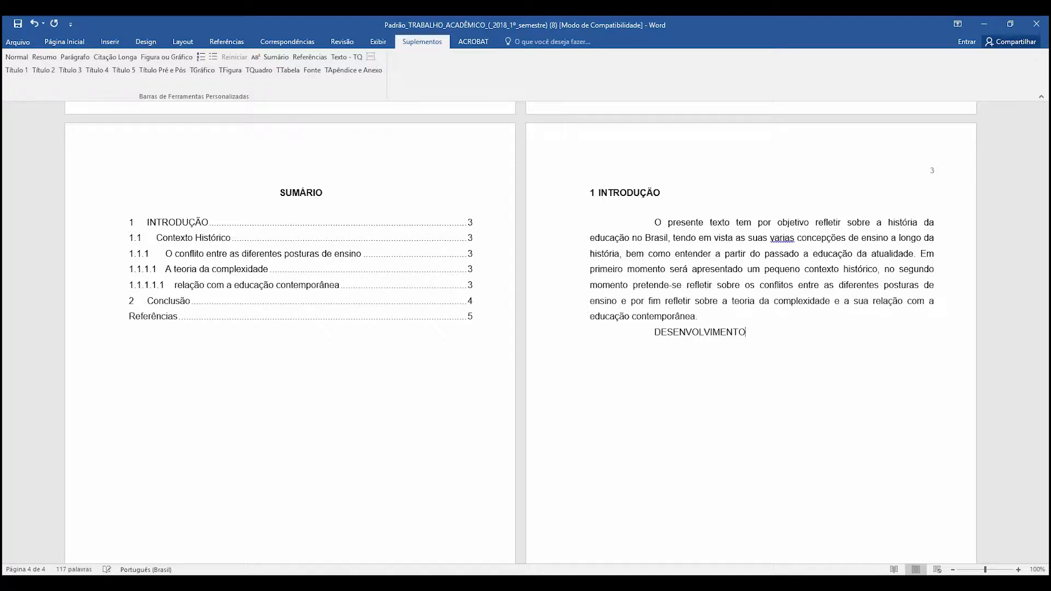
left_click(16, 69)
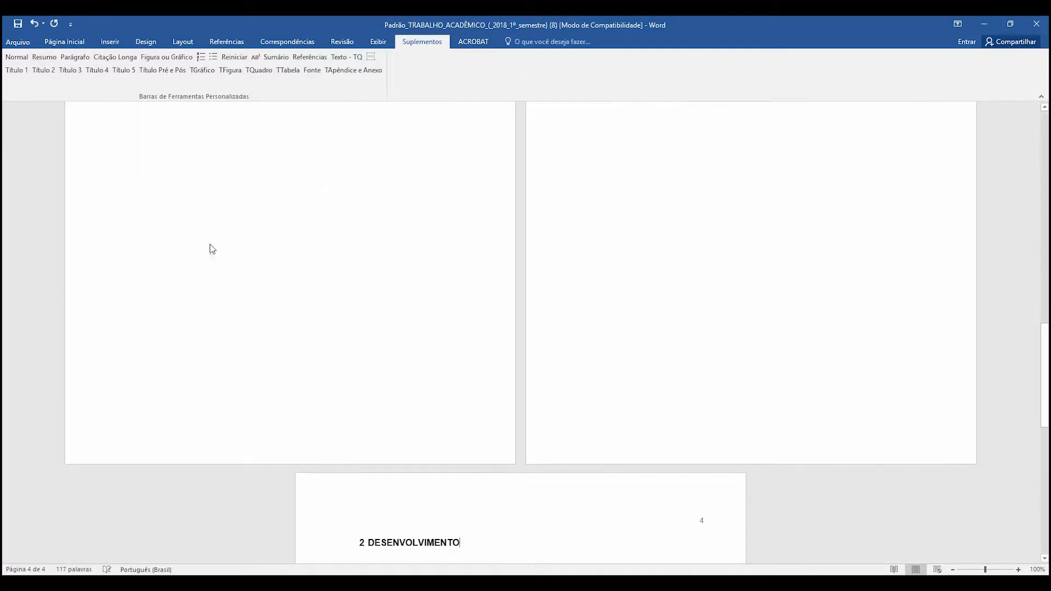
scroll(347, 272, "down", 5)
key("ctrl+Return")
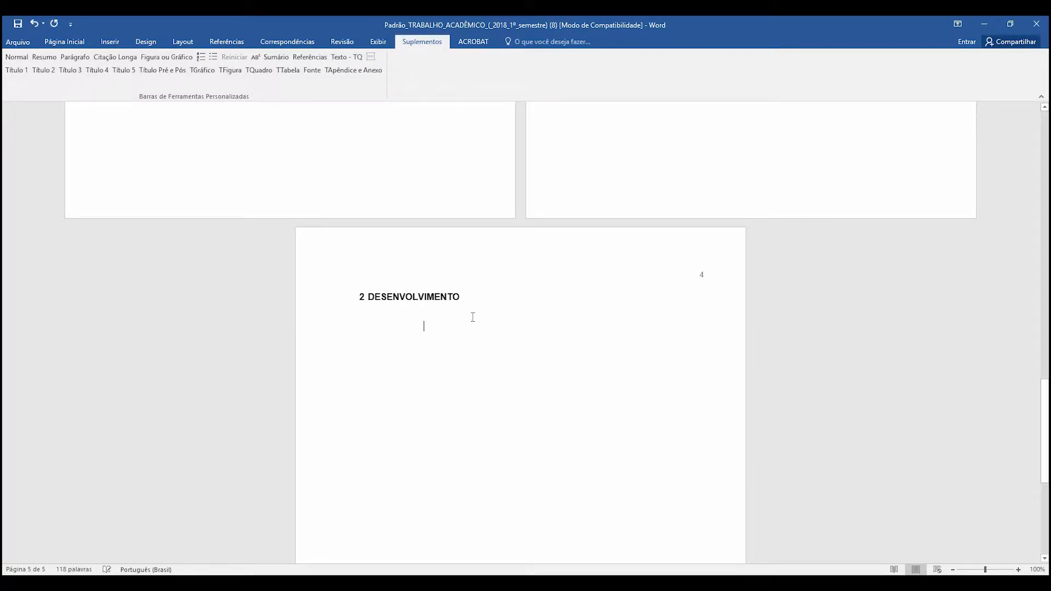
- Copy the PDF text from "Contexto Histórico" through "Segundo XAVIER" in Chrome and paste it under DESENVOLVIMENTO in Word
key("alt+Tab")
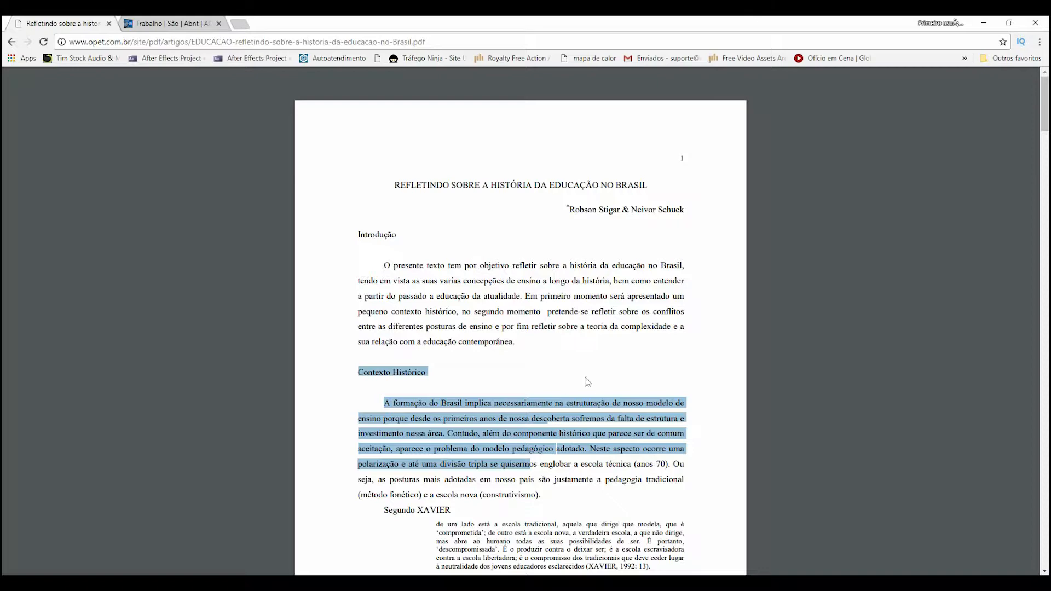
left_click(526, 416)
scroll(512, 339, "down", 3)
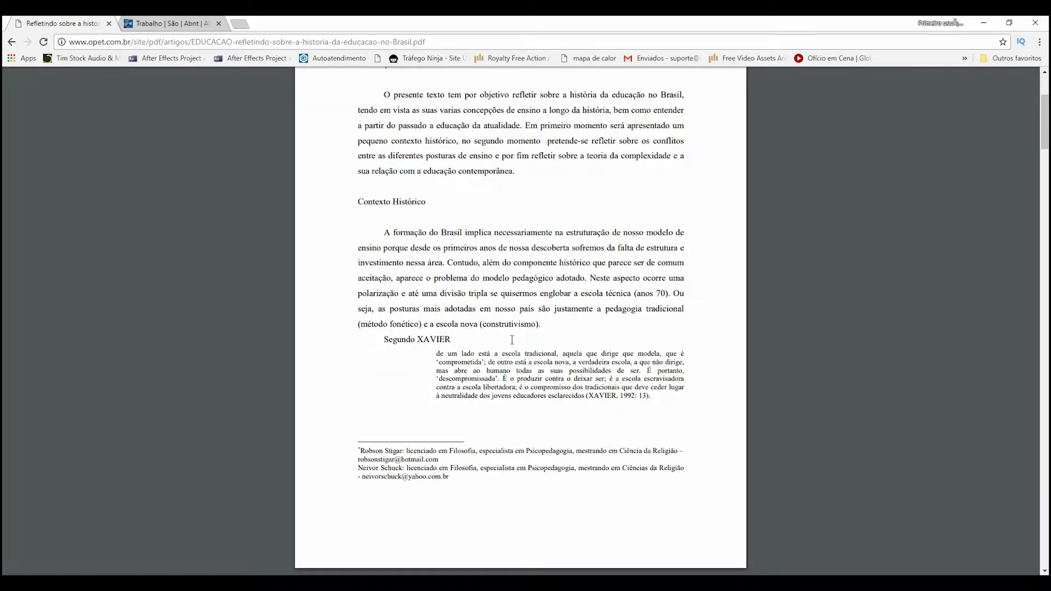
left_click_drag(452, 340, 356, 203)
key("ctrl+c")
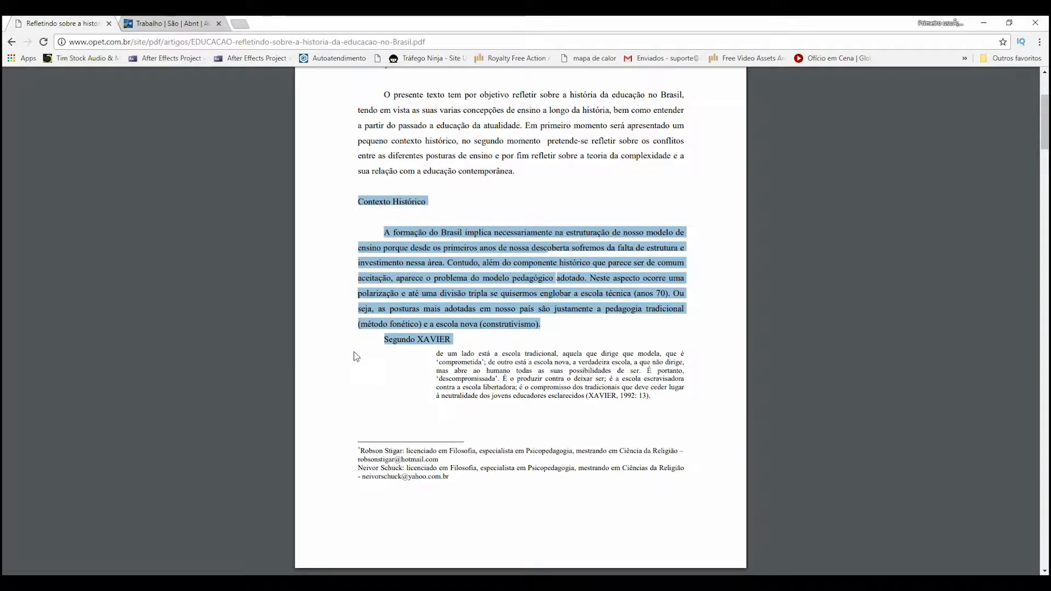
key("alt+Tab")
key("ctrl+v")
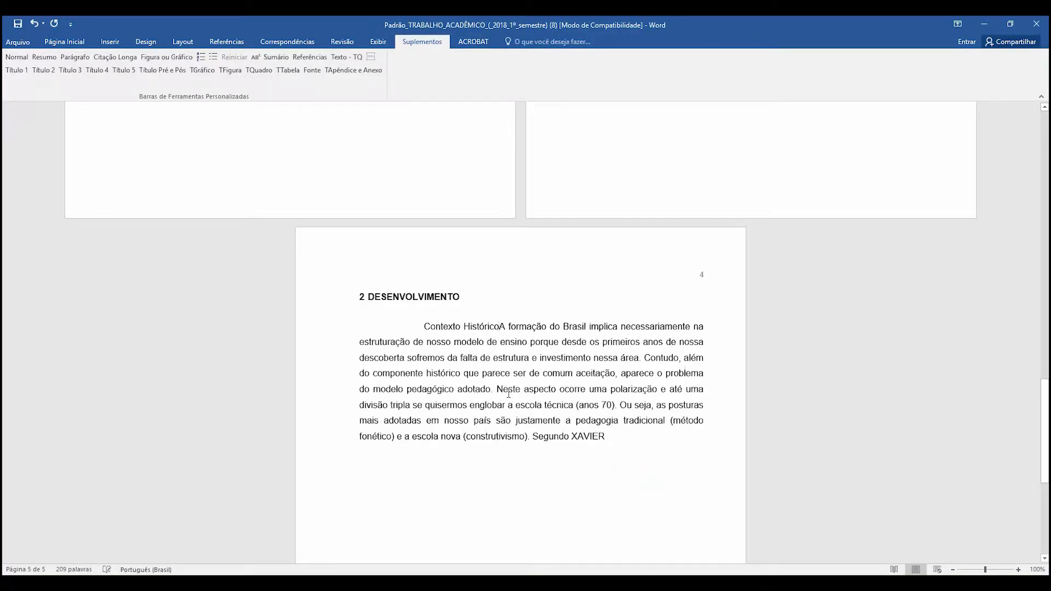
- Split "Contexto Histórico" into its own paragraph and apply the Título 2 style to it
key("Return")
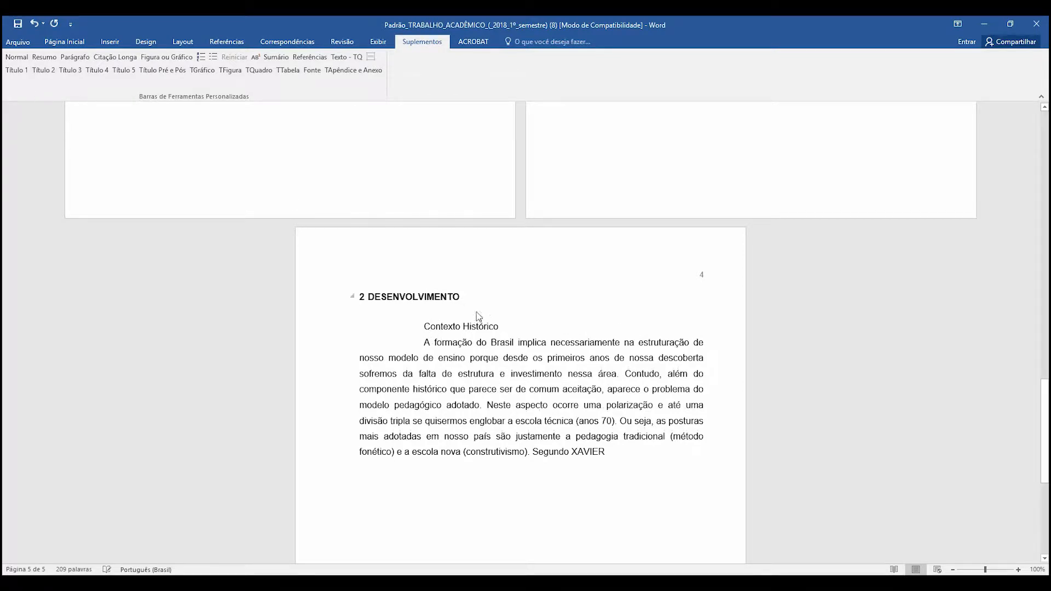
triple_click(460, 327)
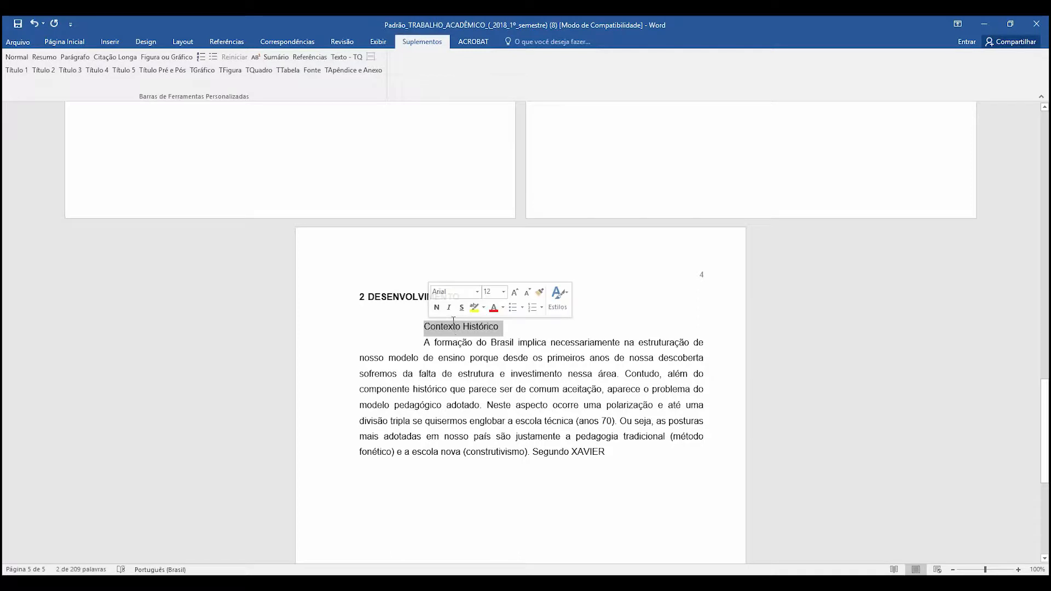
left_click(433, 331)
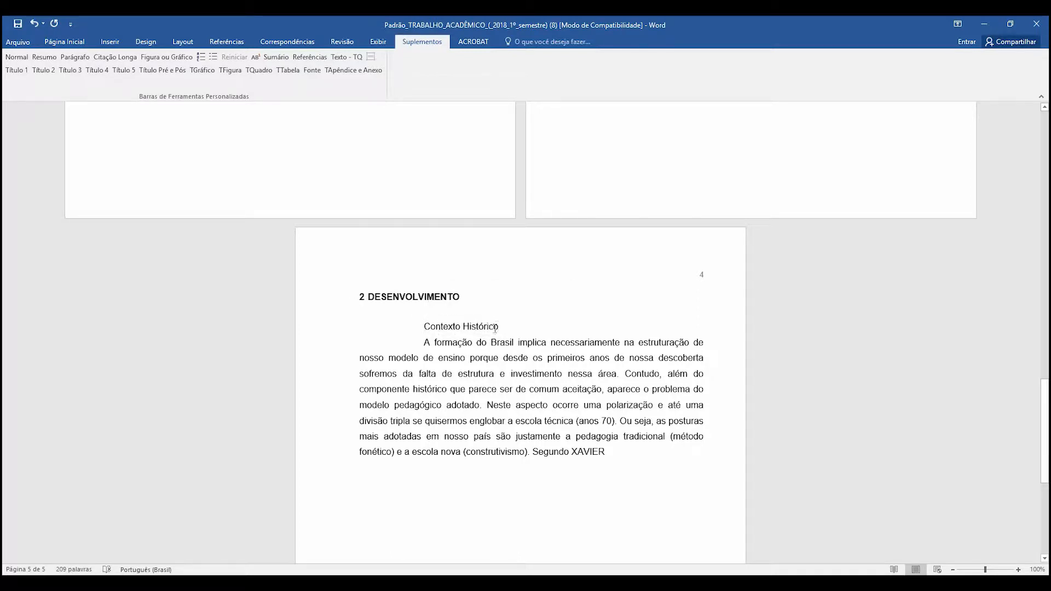
left_click(449, 326)
triple_click(474, 328)
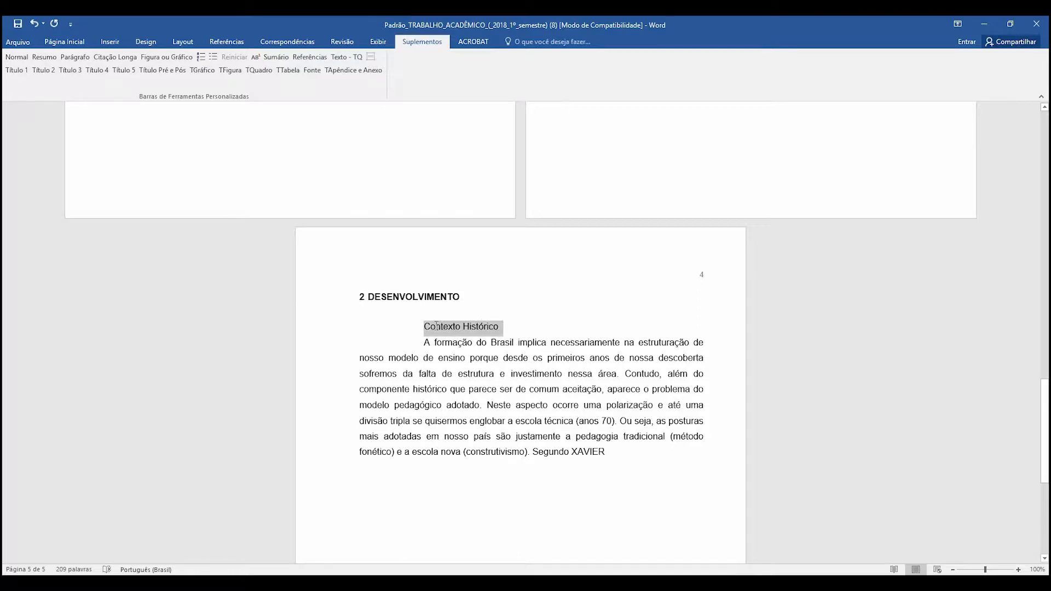
left_click(436, 327)
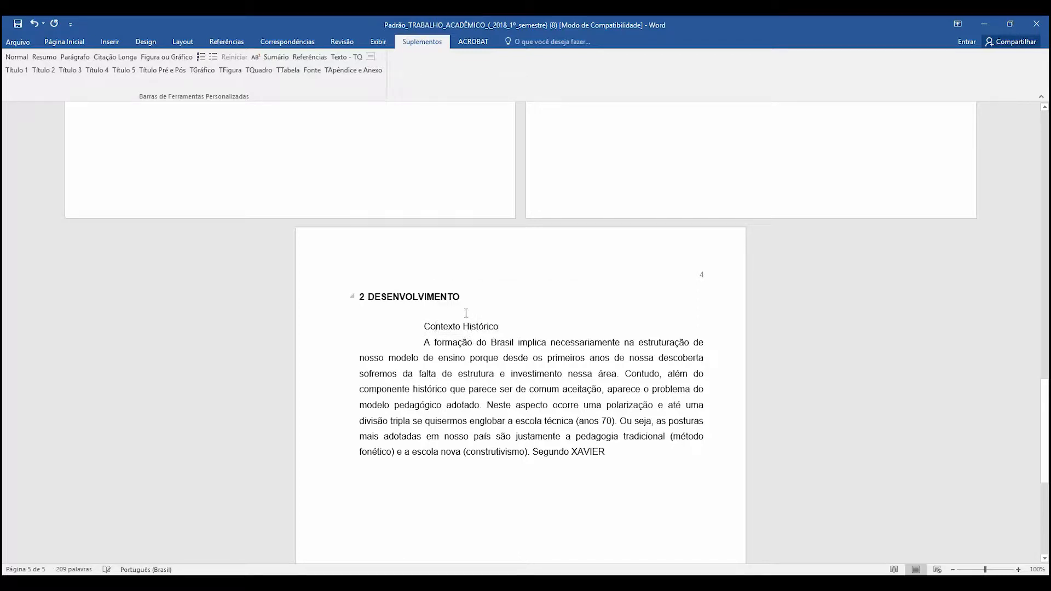
left_click(43, 70)
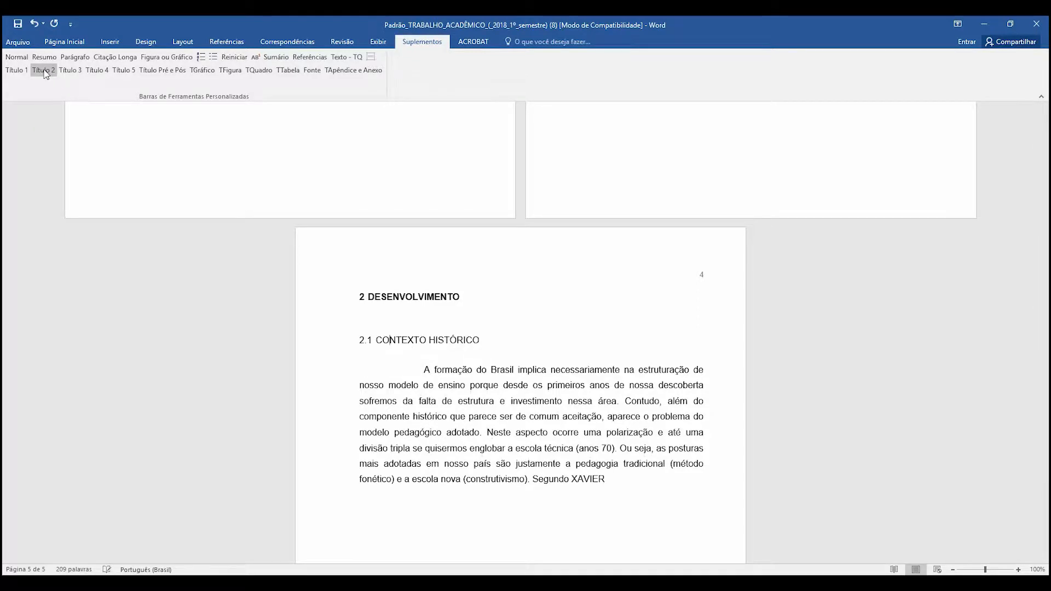
- Try adding an empty paragraph and a page break after the DESENVOLVIMENTO heading, and remove both
left_click(466, 300)
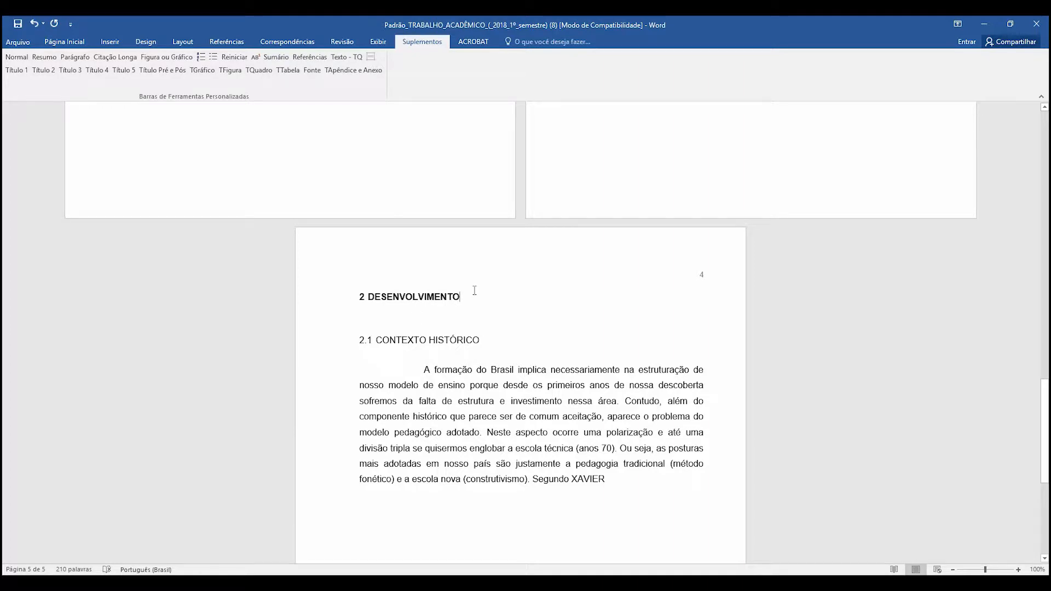
key("Delete")
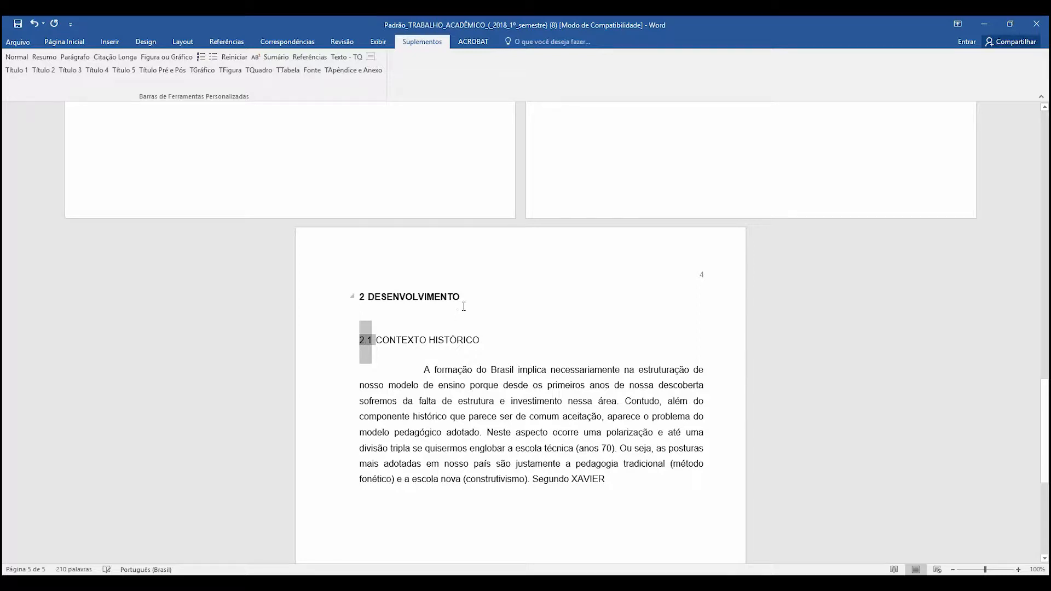
left_click(467, 301)
key("Return")
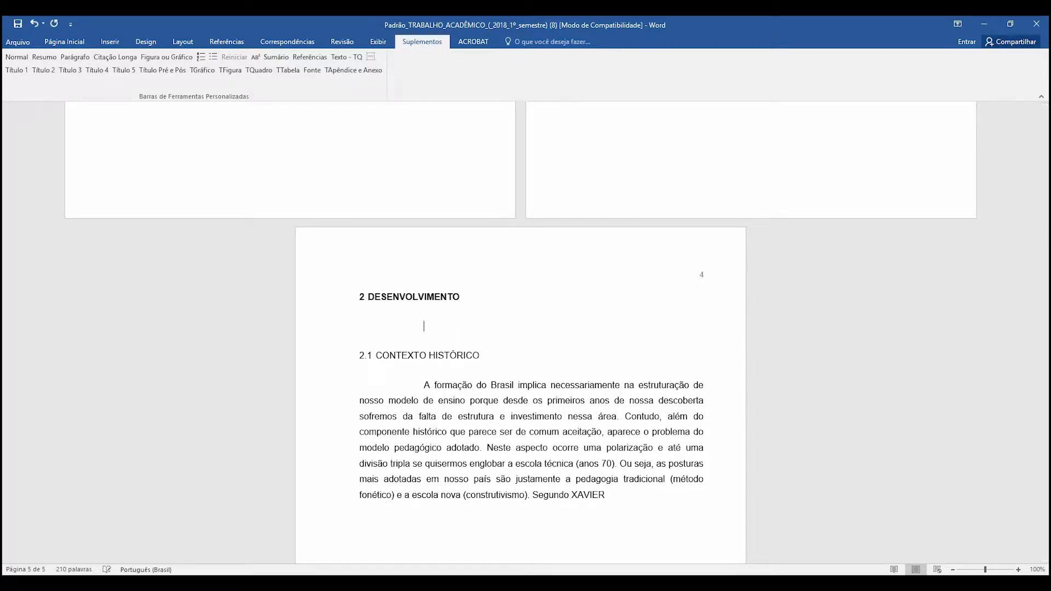
key("BackSpace")
key("ctrl+Return")
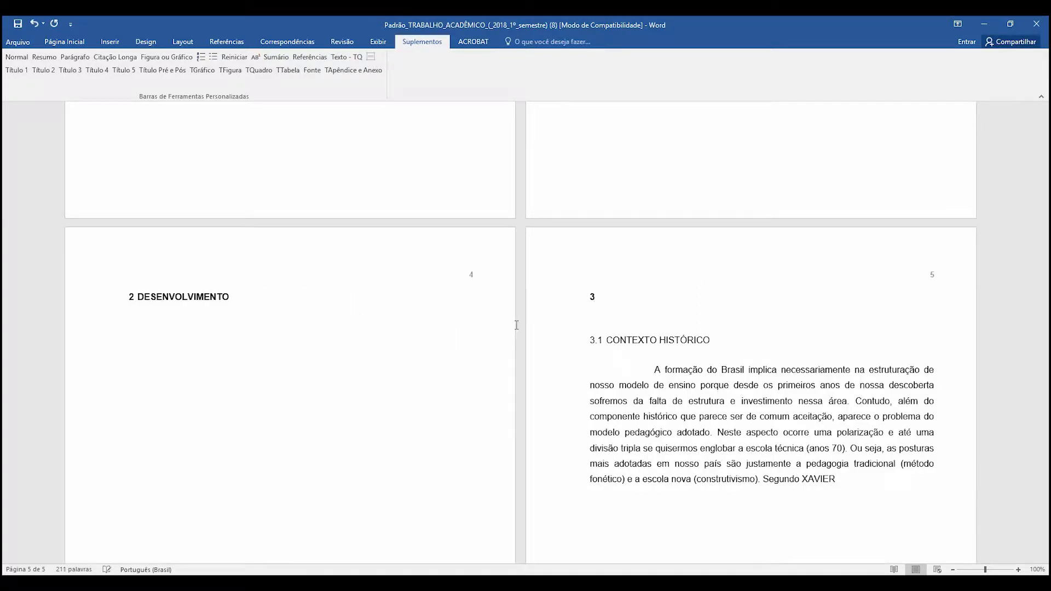
key("BackSpace")
key("ctrl+z")
key("BackSpace")
key("Left")
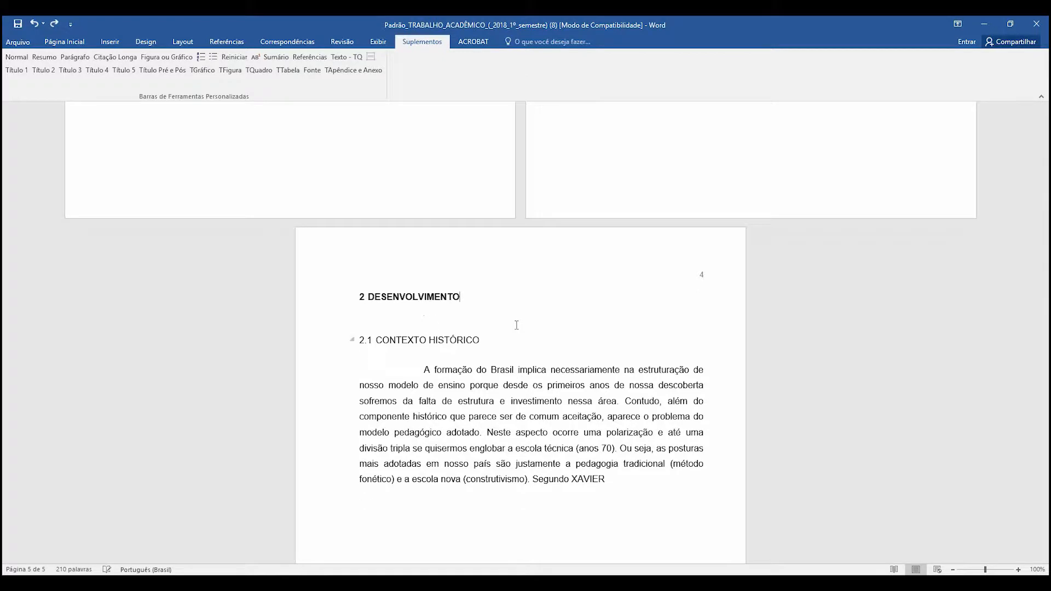
key("Right")
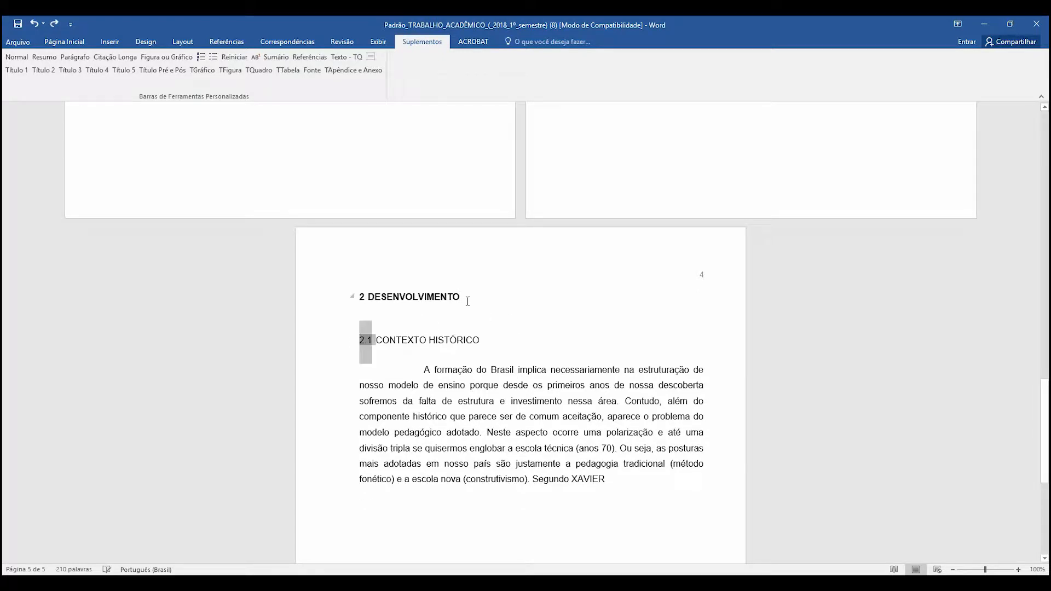
key("Right")
key("Right")
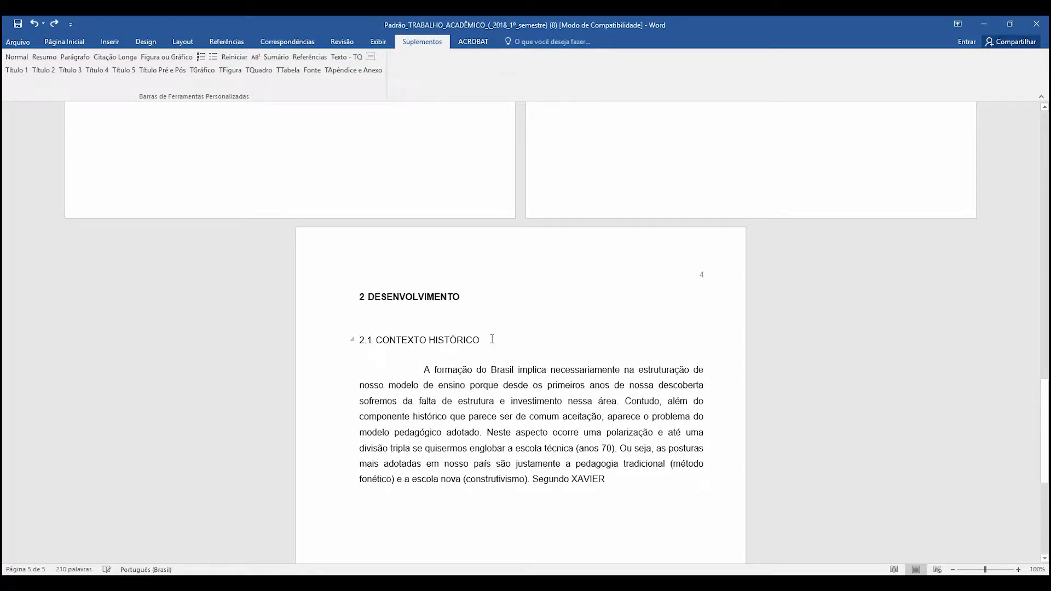
key("Down")
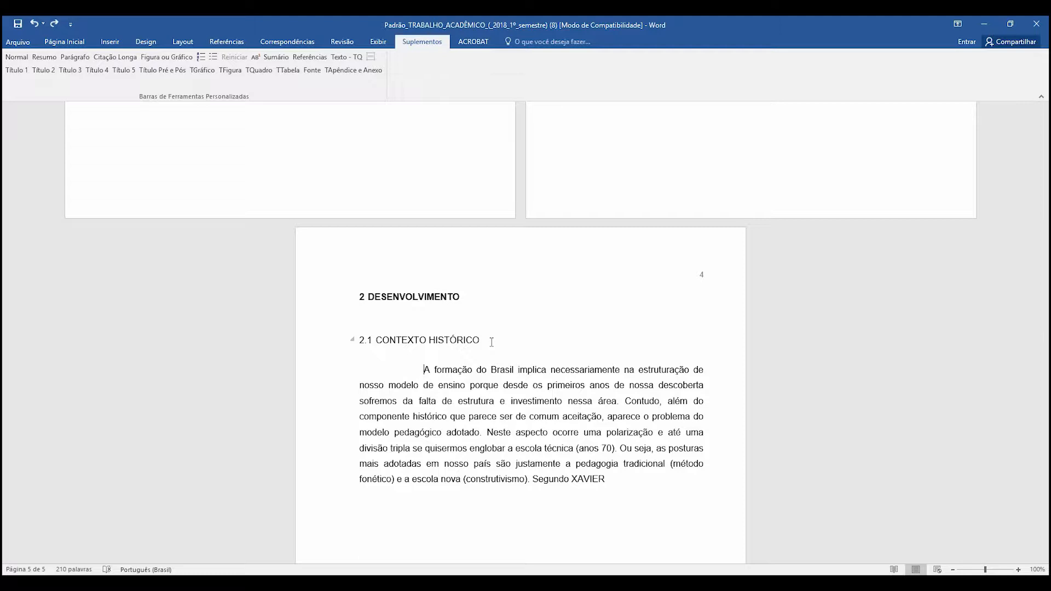
- Split "Segundo XAVIER" from the end of the Contexto Histórico text into its own paragraph
left_click(491, 342)
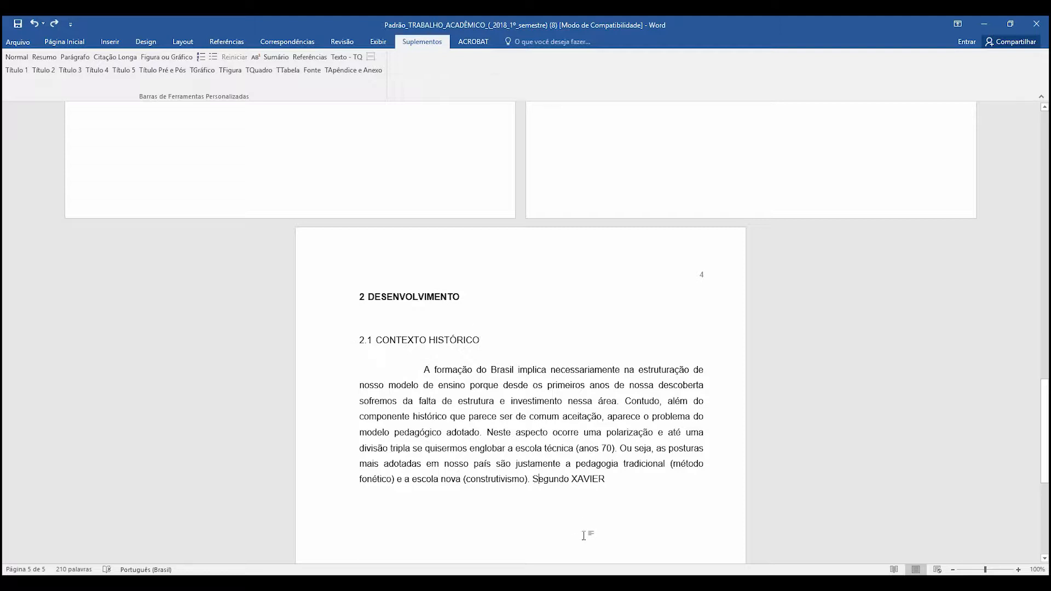
key("Return")
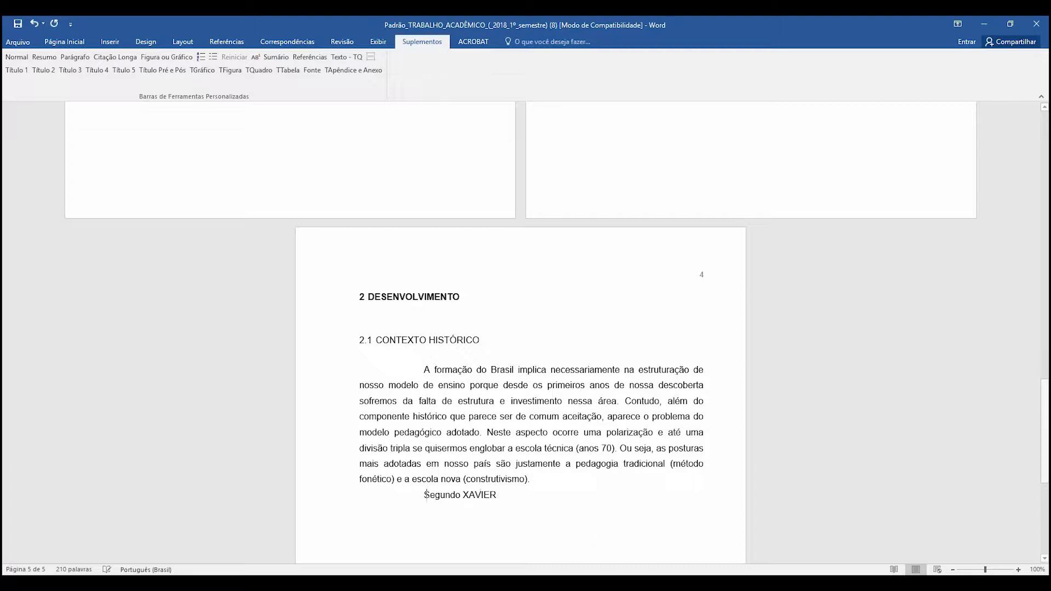
key("End")
- Copy the indented quotation beginning "de um lado está a escola tradicional" from the Chrome PDF and paste it below "Segundo XAVIER" in Word
key("alt+Tab")
left_click(513, 361)
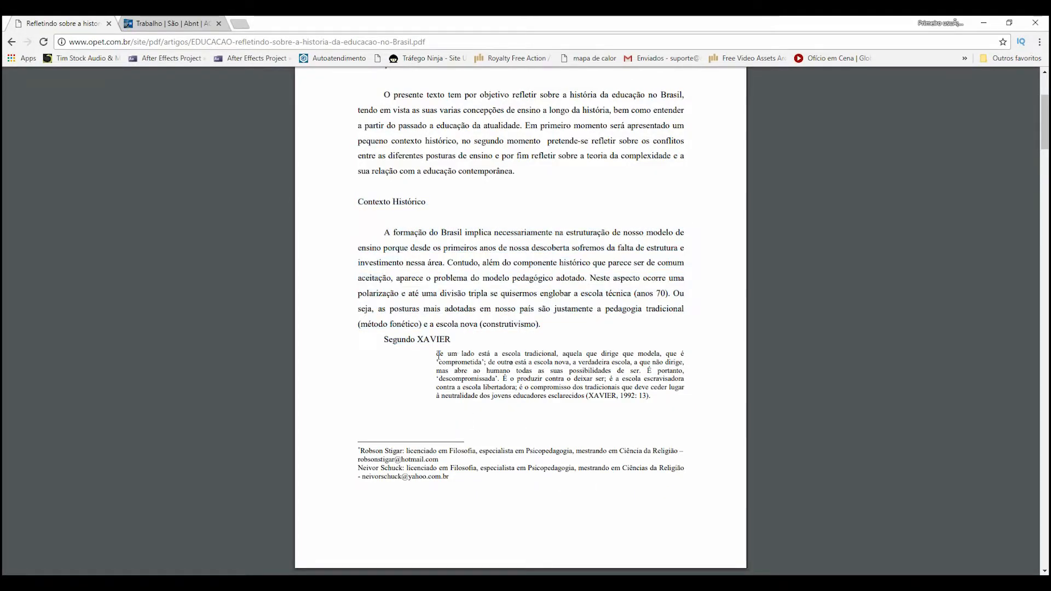
left_click_drag(436, 353, 651, 397)
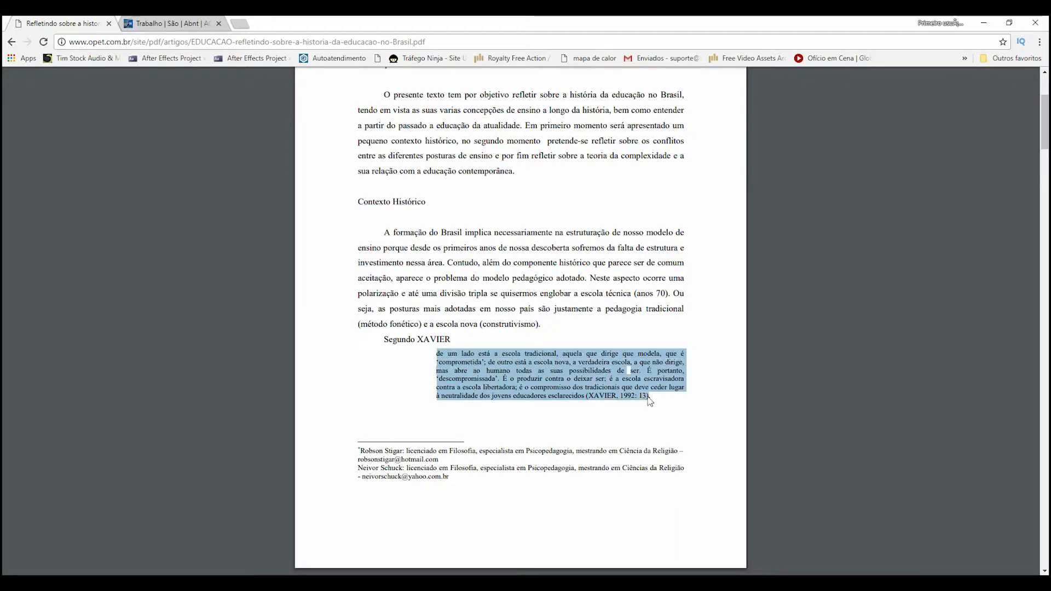
right_click(604, 379)
left_click(621, 388)
key("alt+Tab")
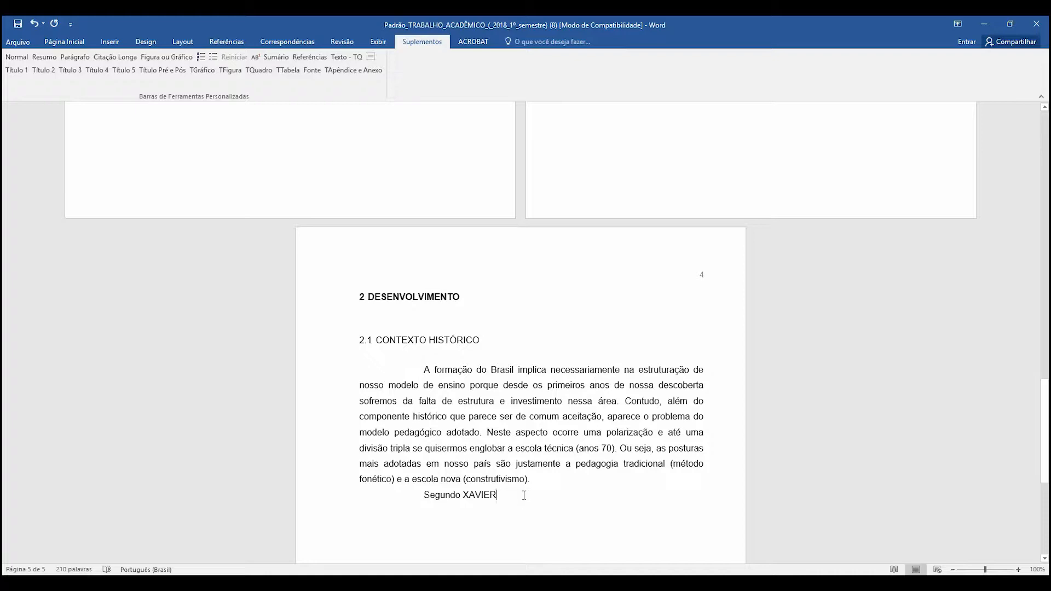
key("Return")
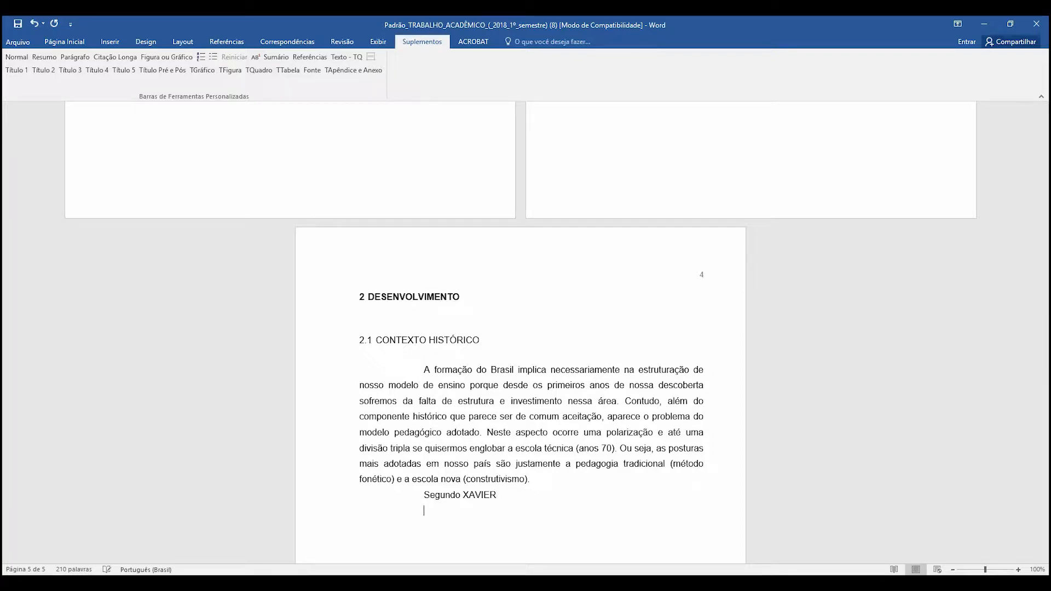
key("ctrl+v")
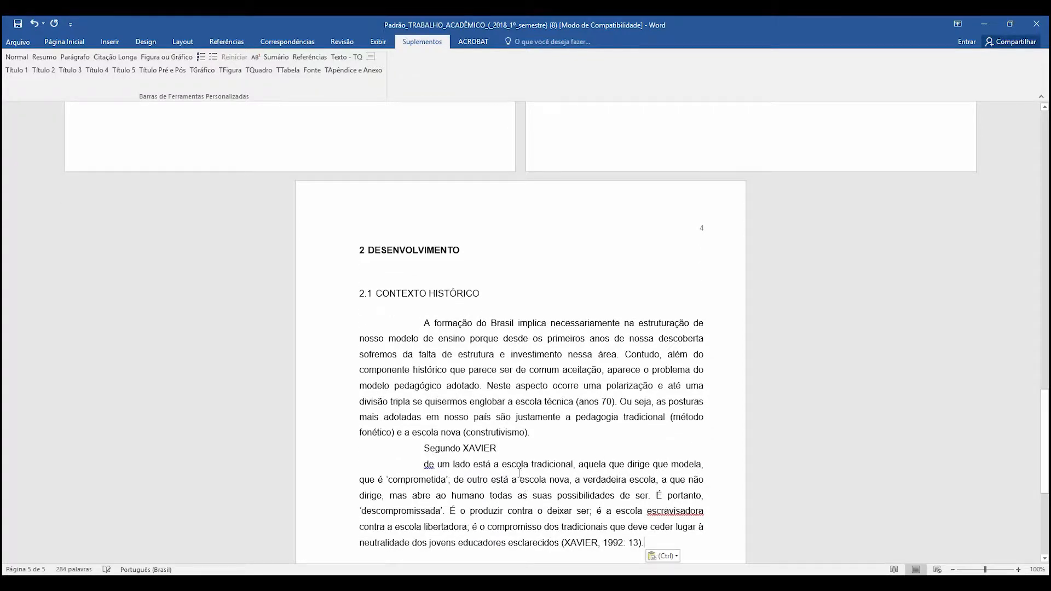
scroll(523, 495, "down", 2)
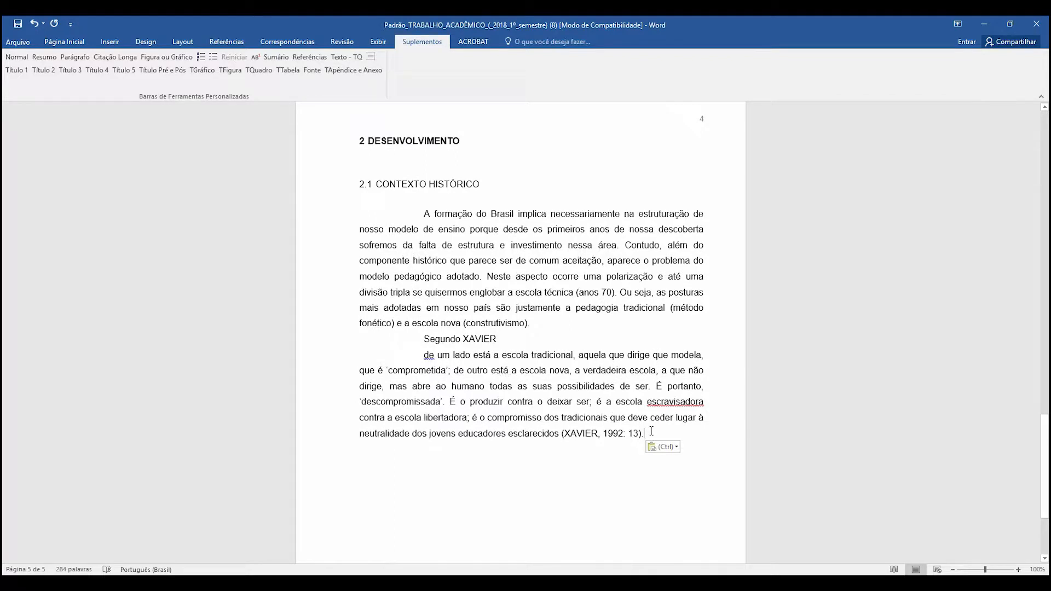
- Apply the Citação Longa style to the quotation beginning "de um lado está a escola tradicional"
left_click_drag(644, 433, 425, 355)
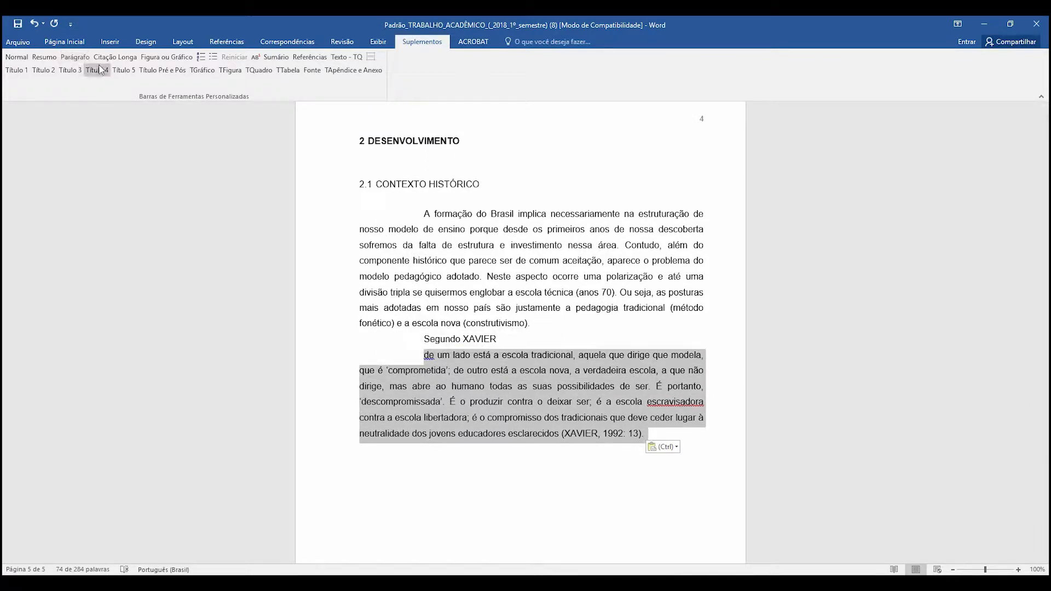
left_click(114, 58)
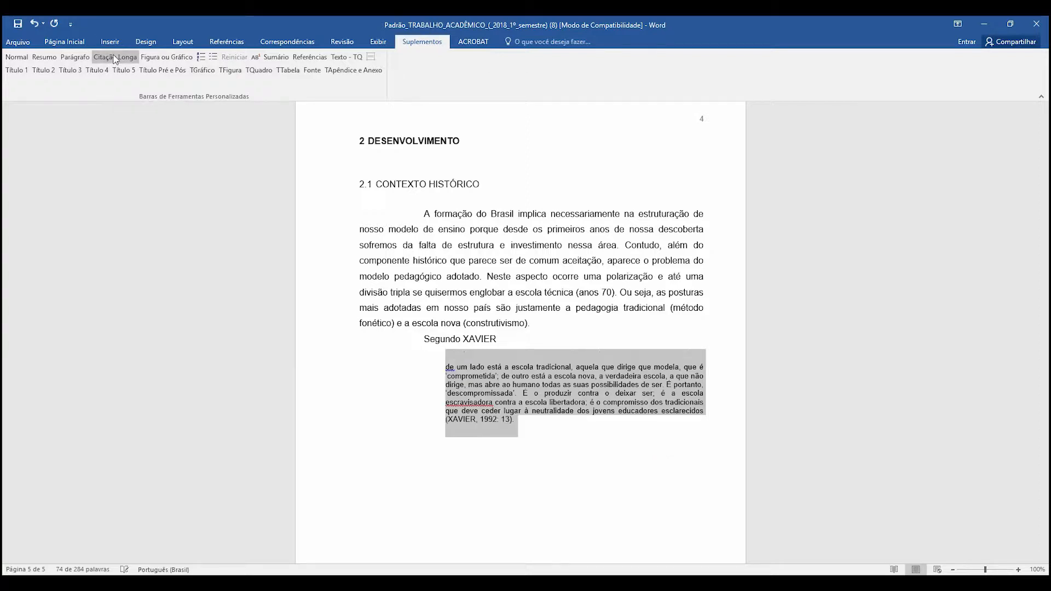
left_click(565, 437)
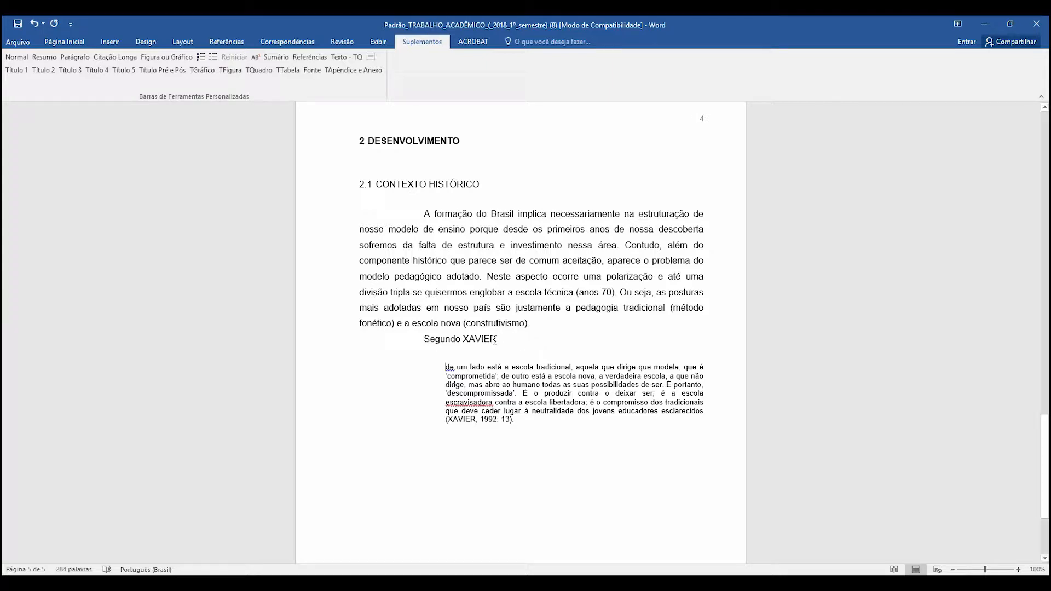
- Copy the paragraph beginning "Aparentemente temos a impressão" from the Chrome PDF and paste it after the long quotation in Word
left_click(521, 420)
key("alt+Tab")
scroll(513, 296, "down", 5)
left_click_drag(387, 322, 535, 411)
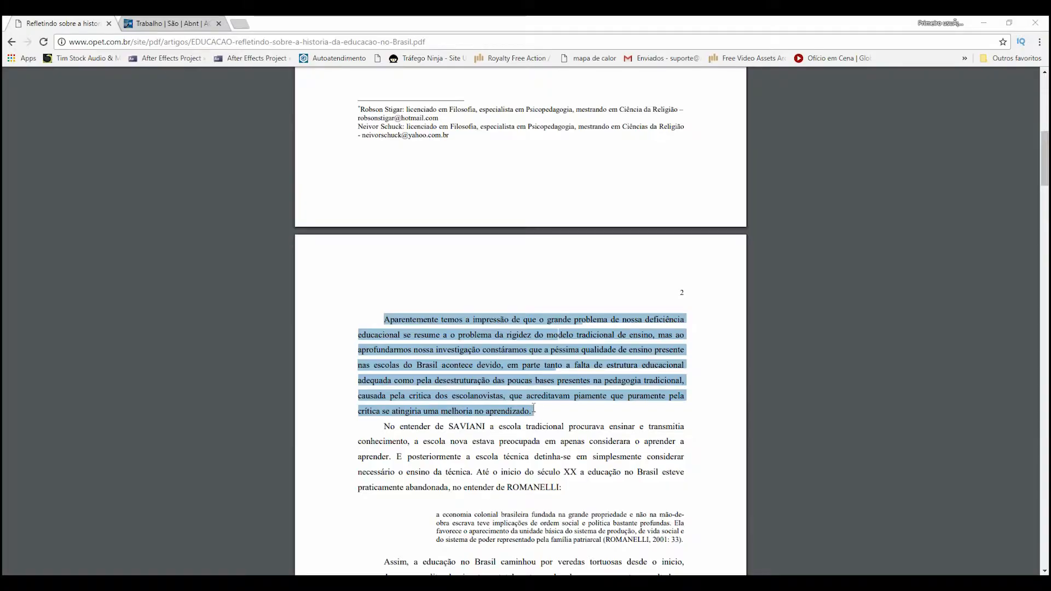
key("alt+Tab")
key("ctrl+v")
scroll(528, 438, "down", 3)
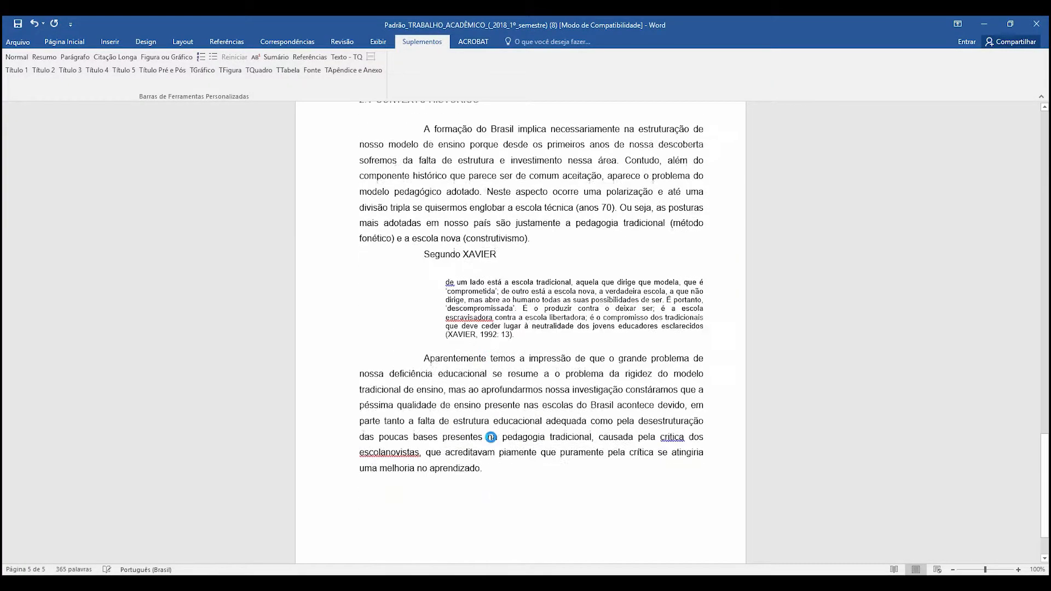
- Copy the PDF paragraph beginning "No entender de SAVIANI" in Chrome and paste it as the next paragraph in Word, followed by a new line
key("alt+Tab")
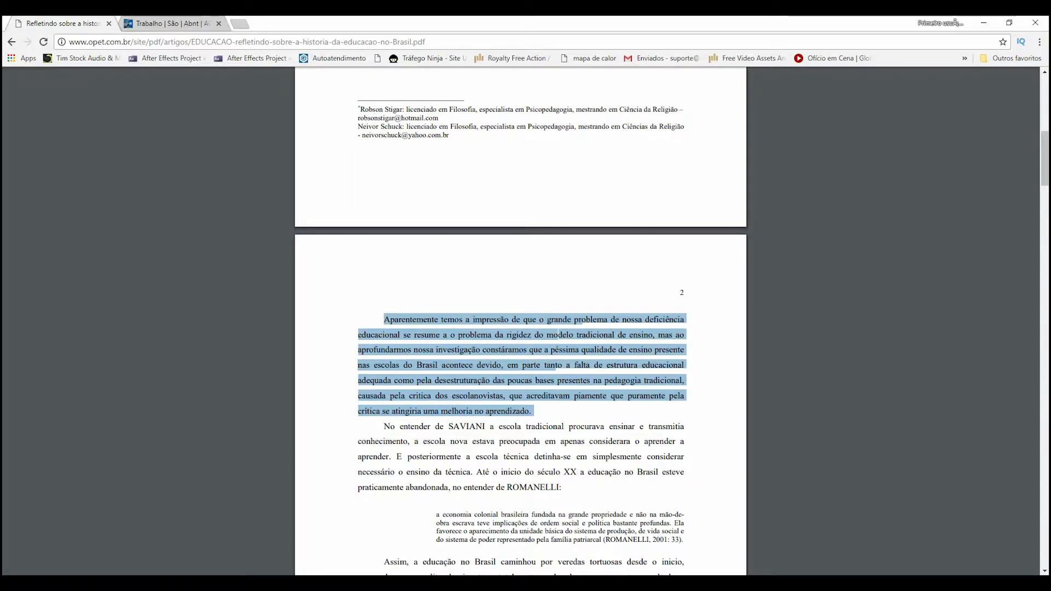
left_click_drag(385, 426, 569, 488)
key("ctrl+c")
key("alt+Tab")
key("ctrl+v")
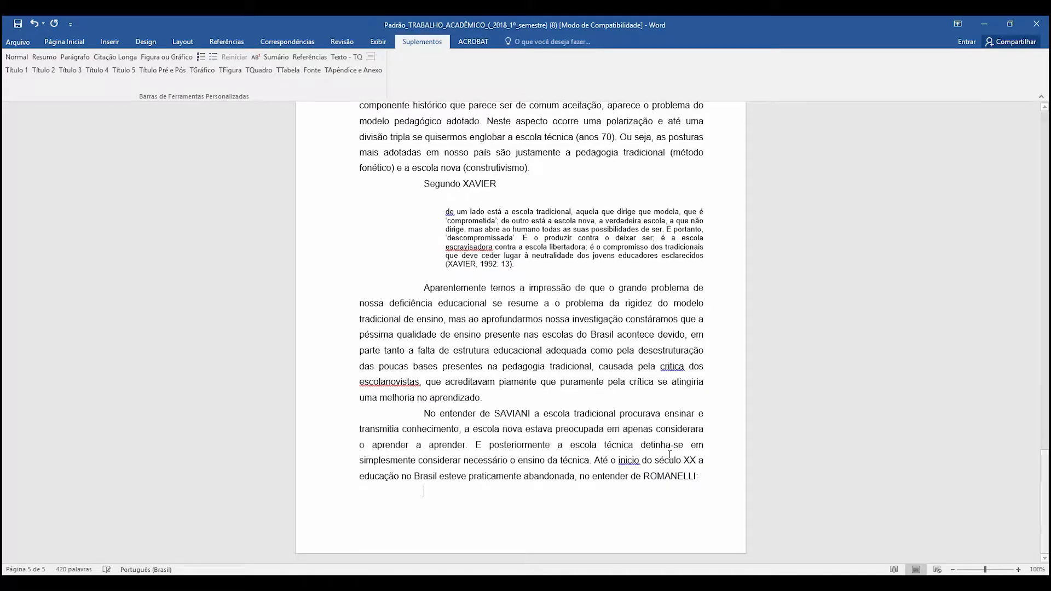
- Copy the indented quotation beginning "a economia colonial brasileira" from the Chrome PDF and paste it on the new line in Word
key("alt+Tab")
scroll(501, 286, "down", 6)
left_click_drag(436, 173, 675, 202)
key("alt+Tab")
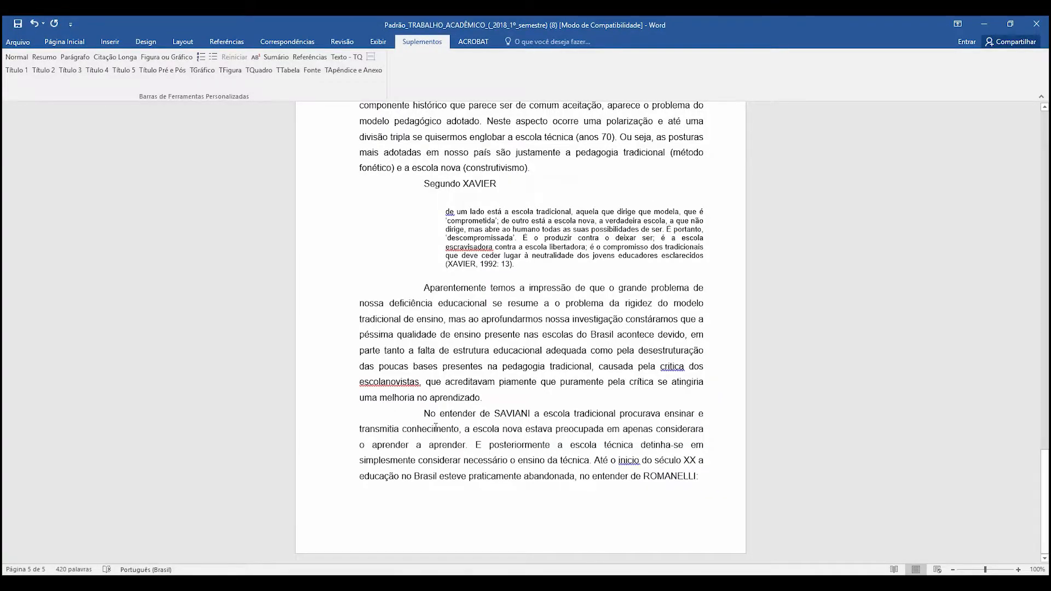
key("ctrl+v")
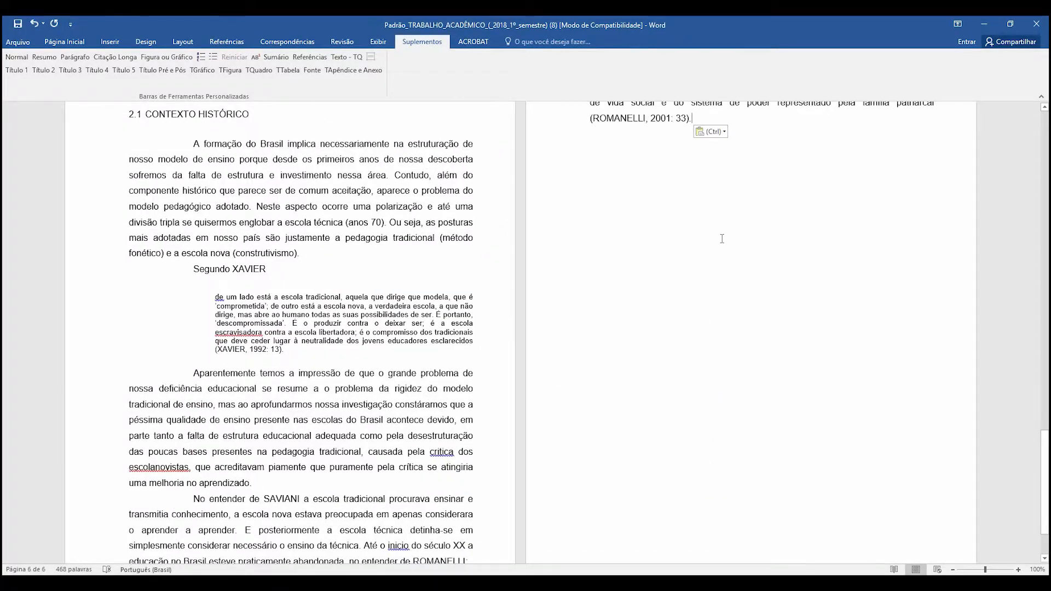
scroll(607, 230, "up", 3)
key("alt+Tab")
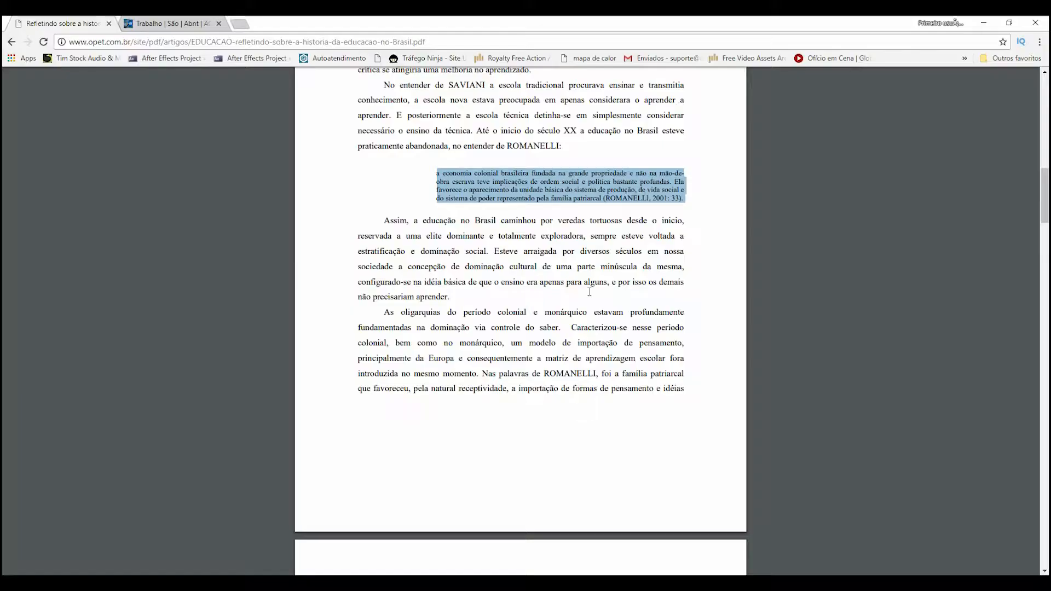
key("alt+Tab")
- Apply the Citação Longa style to the whole quotation beginning "a economia colonial brasileira"
scroll(440, 314, "down", 3)
scroll(440, 314, "down", 2)
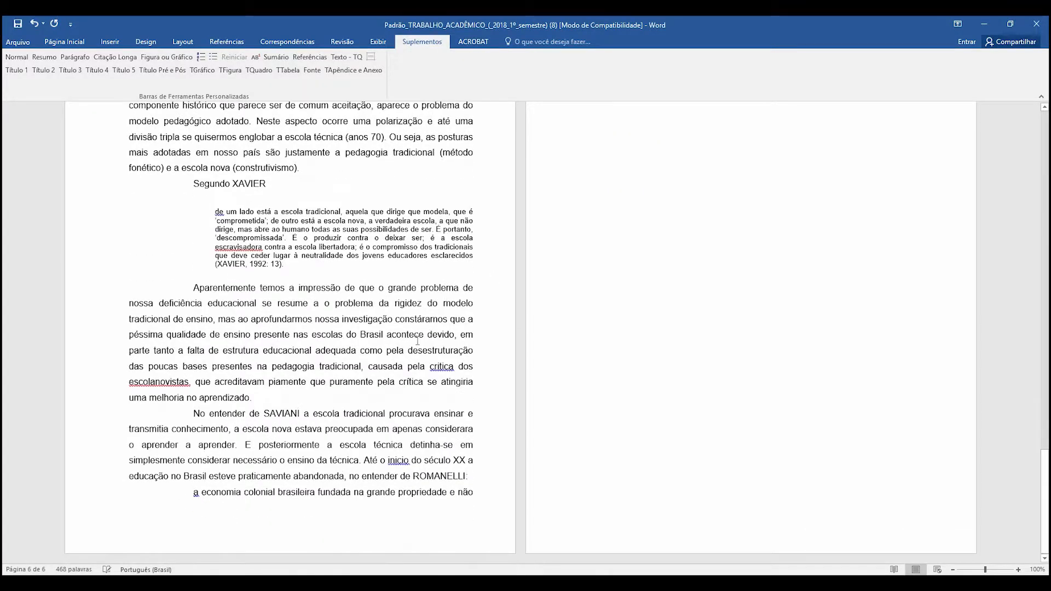
left_click(196, 493)
scroll(710, 234, "up", 10)
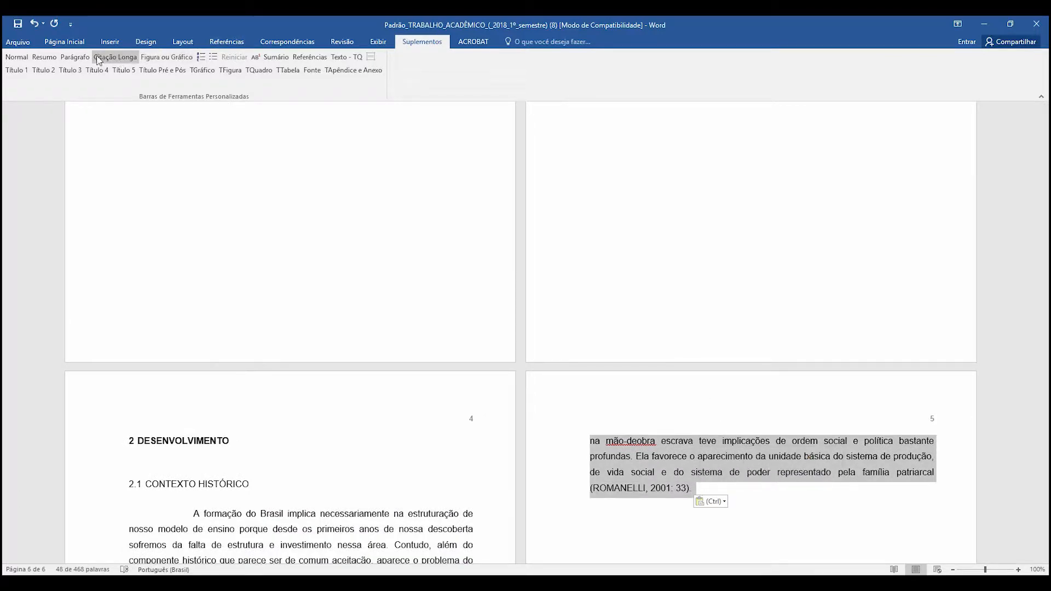
left_click(119, 59)
scroll(456, 284, "down", 3)
scroll(456, 285, "down", 8)
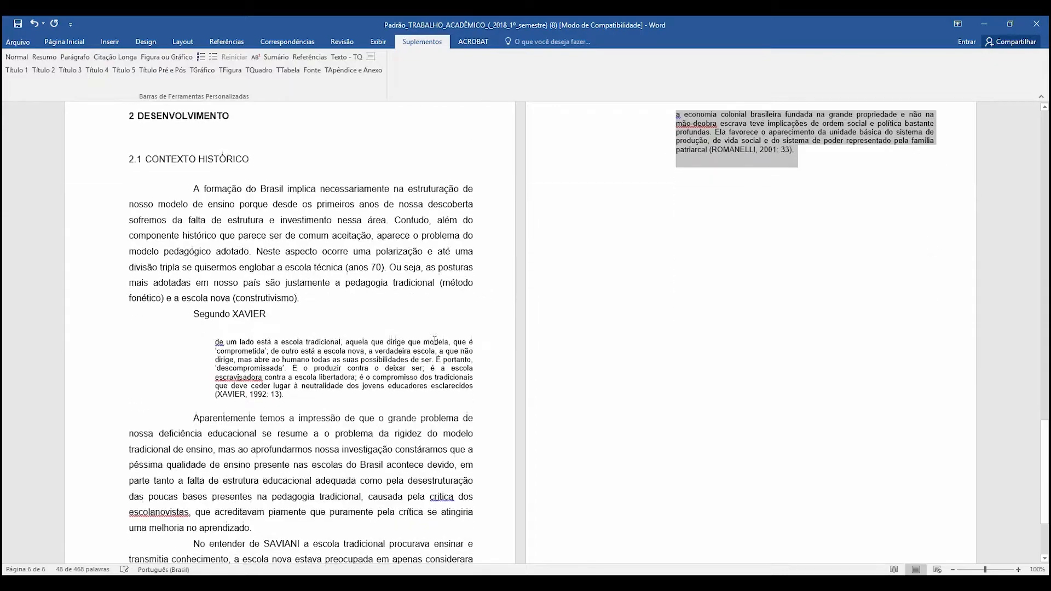
scroll(803, 93, "up", 4)
scroll(779, 198, "up", 3)
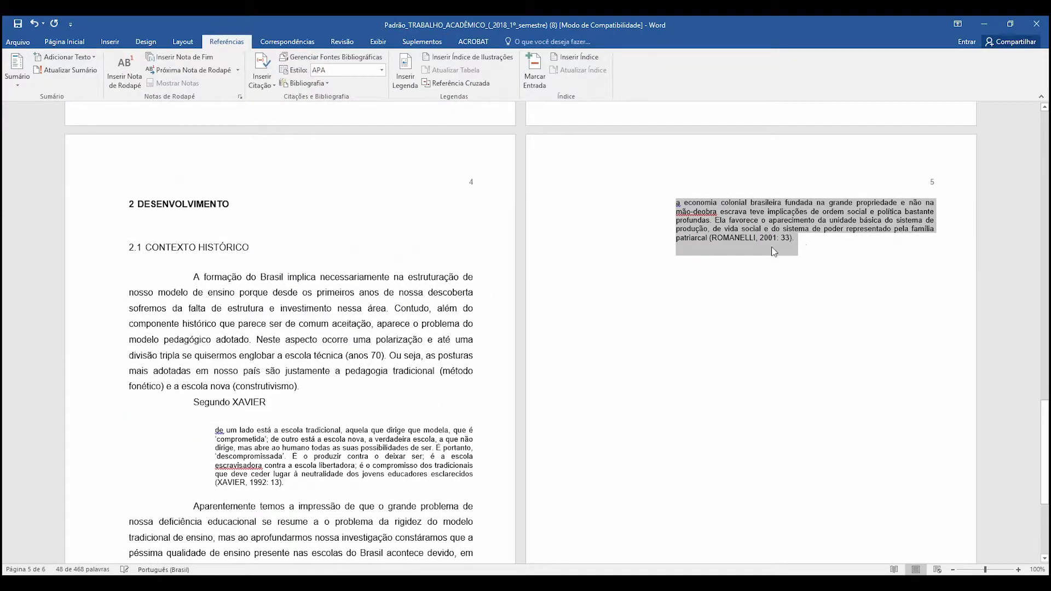
- Copy the PDF text from "Assim, a educação no Brasil" through "(ROMANELLI, 2001: 33)." in Chrome and paste it below the second long quotation in Word
left_click(841, 282)
key("alt+Tab")
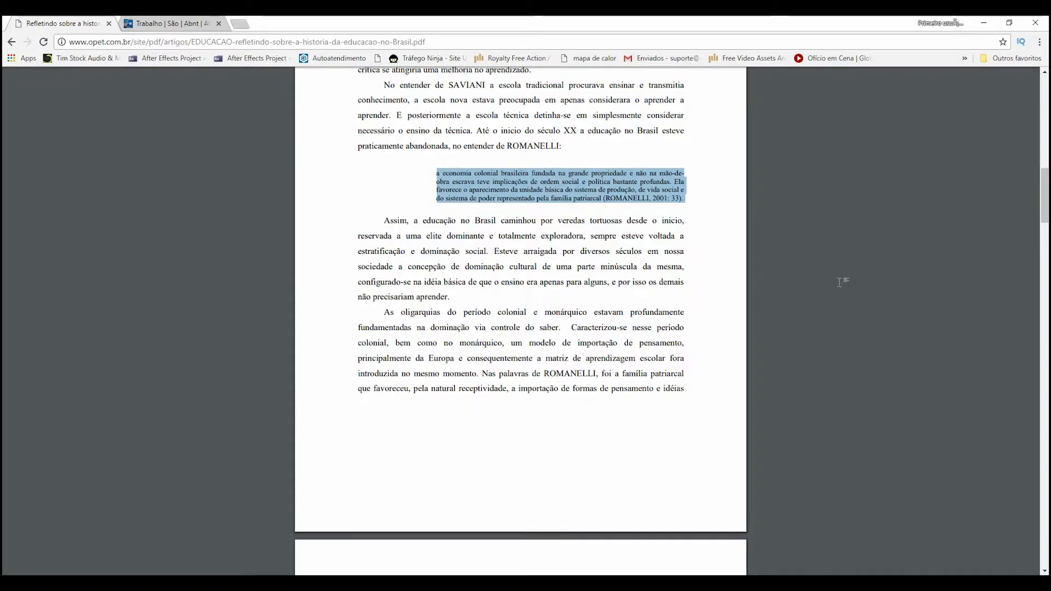
left_click_drag(384, 221, 687, 394)
left_click_drag(622, 503, 470, 469)
scroll(567, 424, "down", 3)
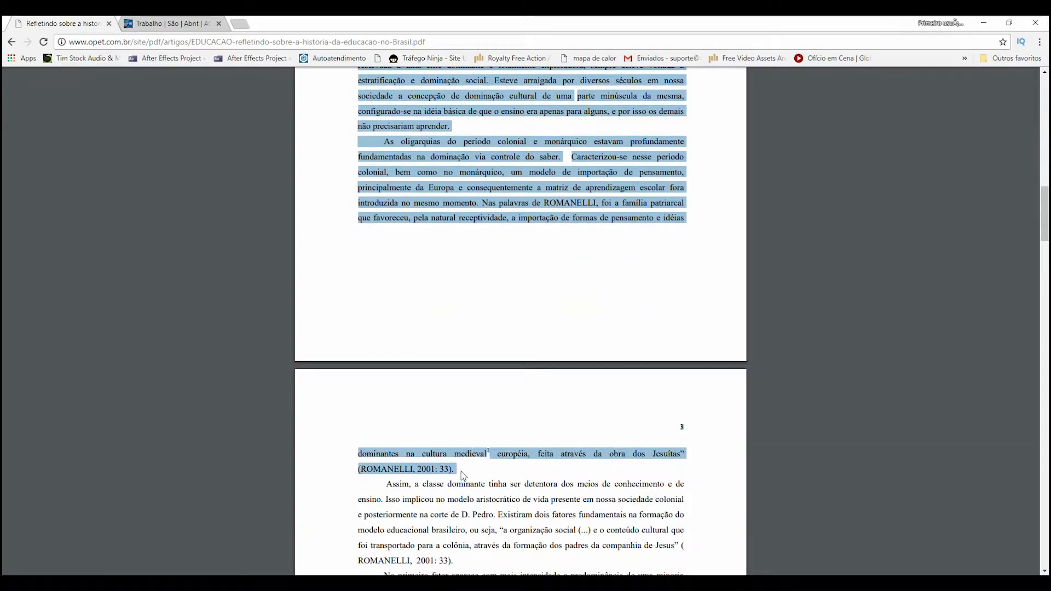
scroll(473, 245, "up", 2)
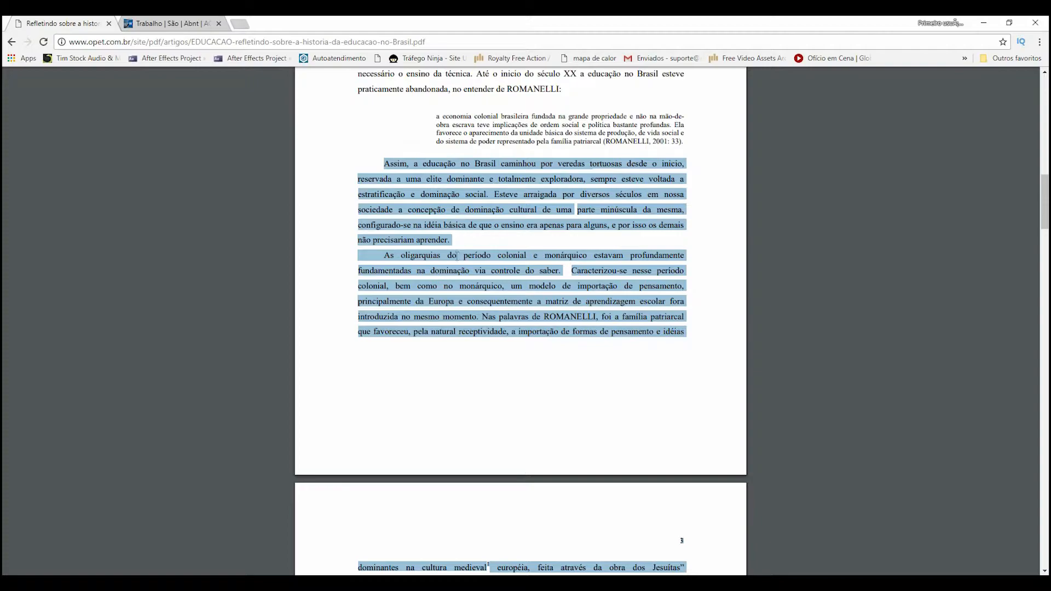
key("ctrl+c")
key("alt+Tab")
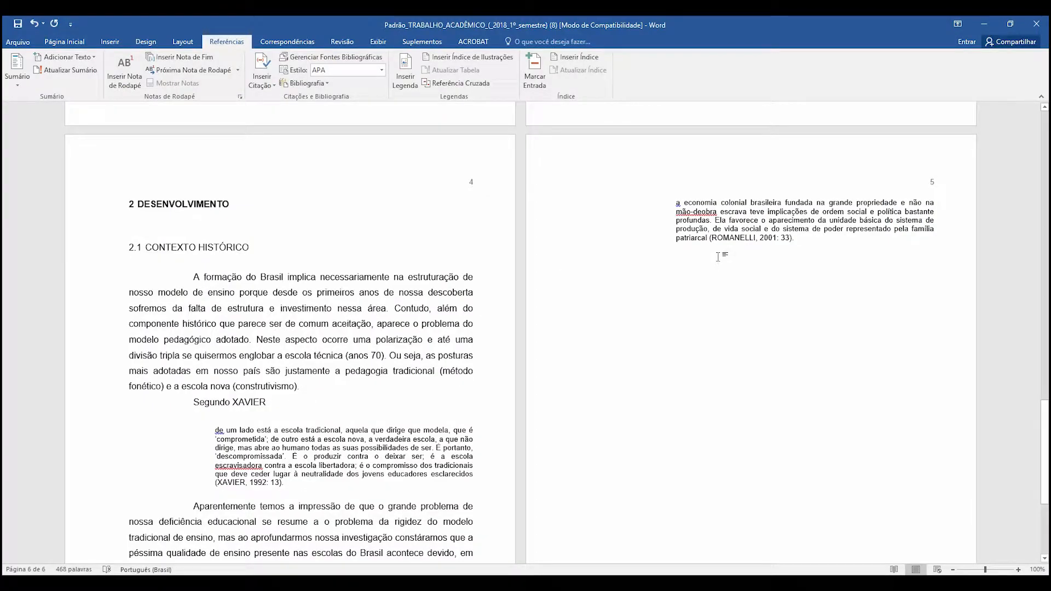
key("ctrl+v")
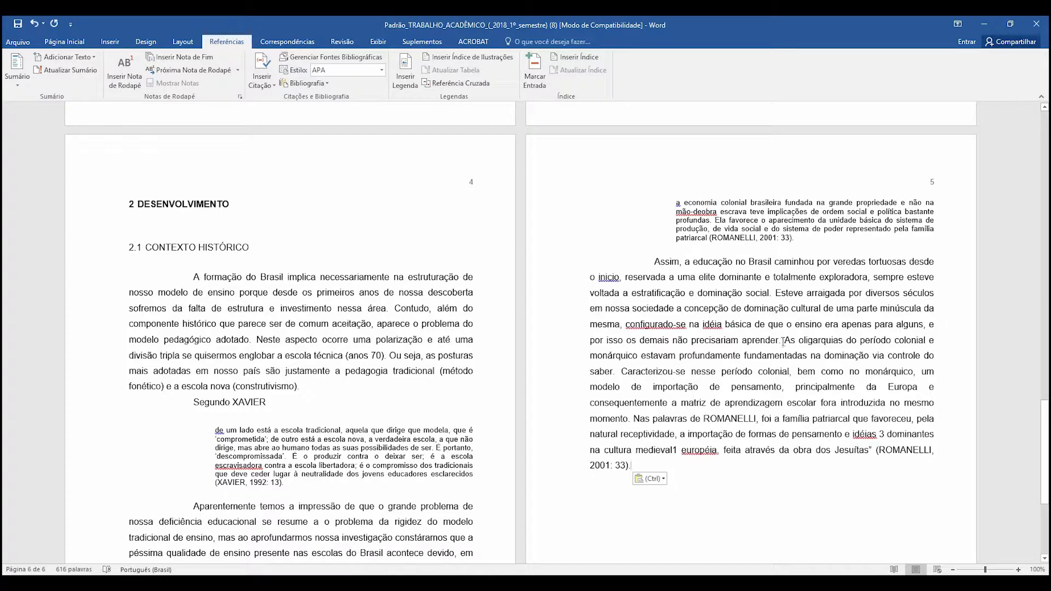
- Remove the extra space before "As oligarquias" and start a new paragraph there
key("Delete")
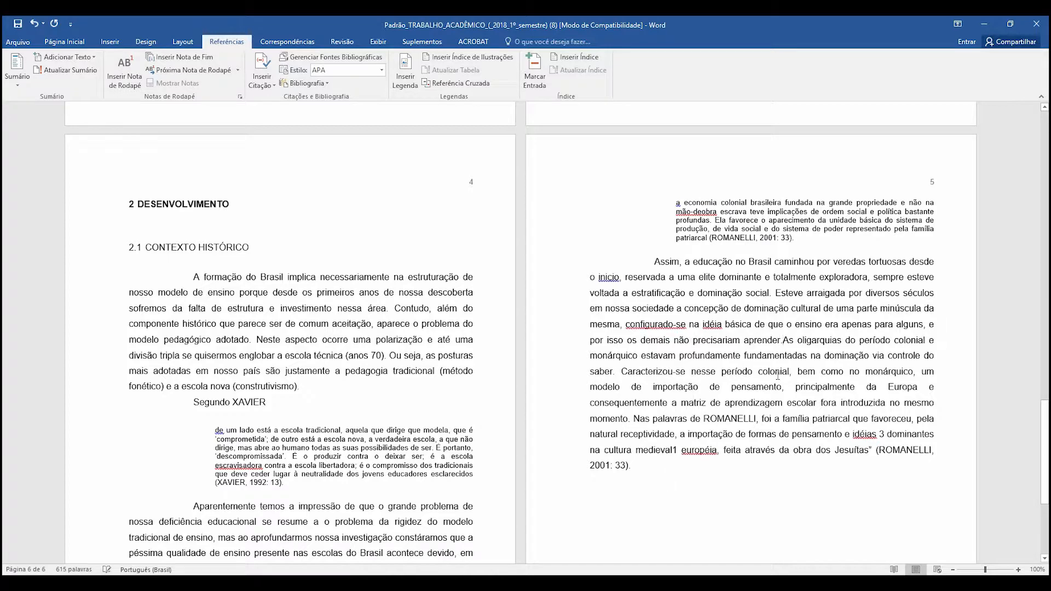
key("Return")
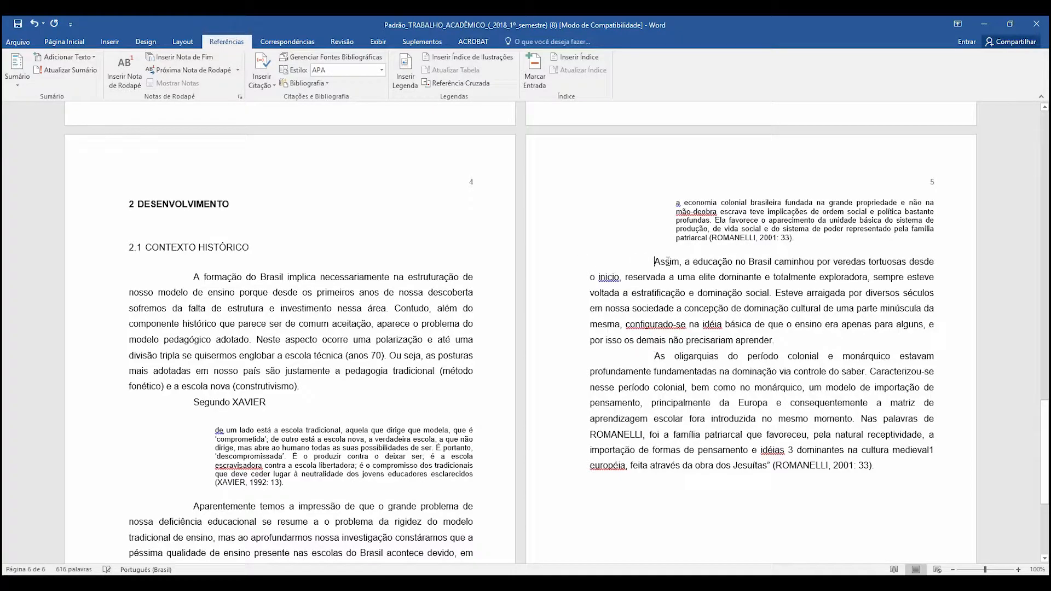
scroll(788, 400, "down", 3)
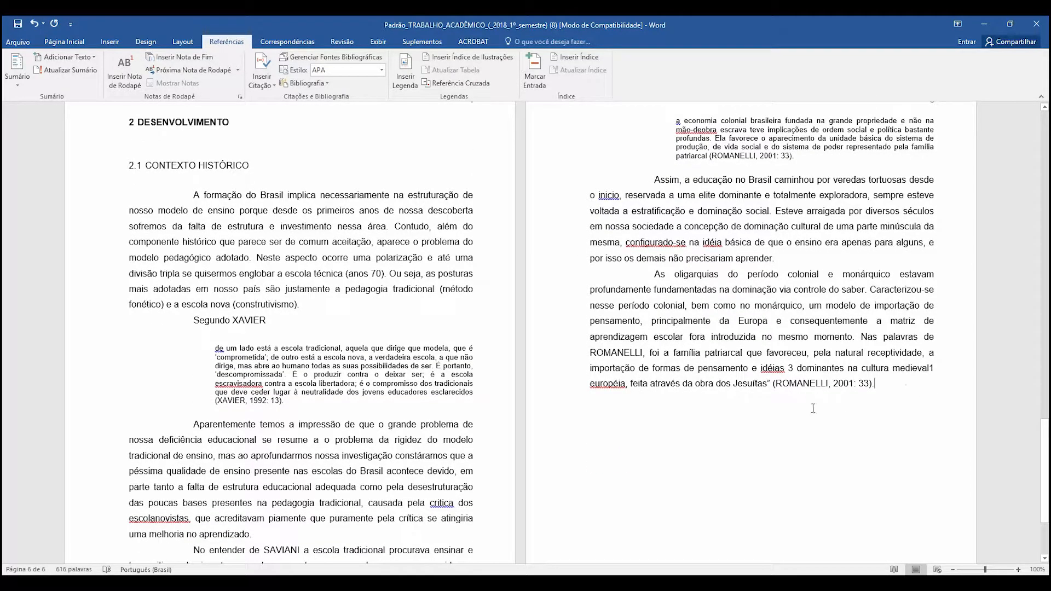
scroll(830, 392, "up", 20)
scroll(847, 394, "up", 5)
scroll(782, 338, "down", 20)
scroll(783, 338, "down", 14)
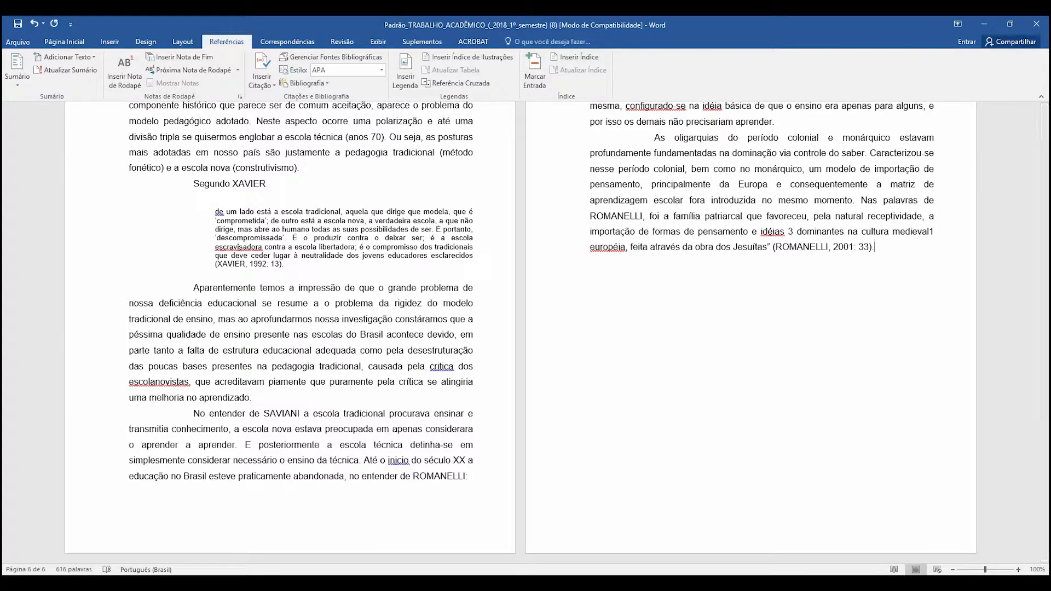
- Copy the Google result entry "Refletindo sobre a historia da educação no Brasil OPET - Grupo Opet" from Chrome and paste it on a new line in Word
mouse_move(432, 583)
left_click(479, 535)
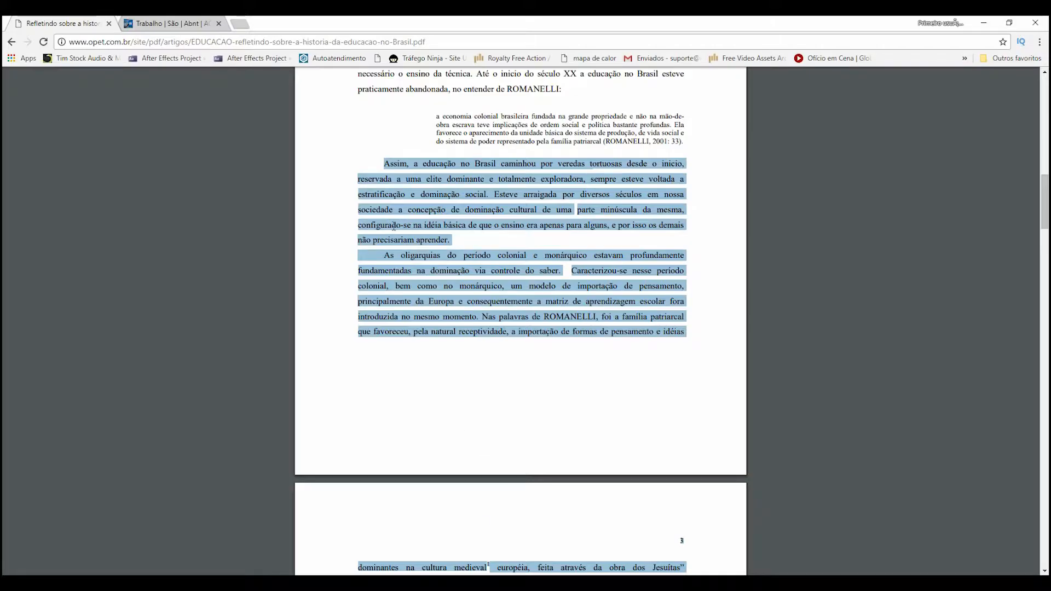
left_click(11, 41)
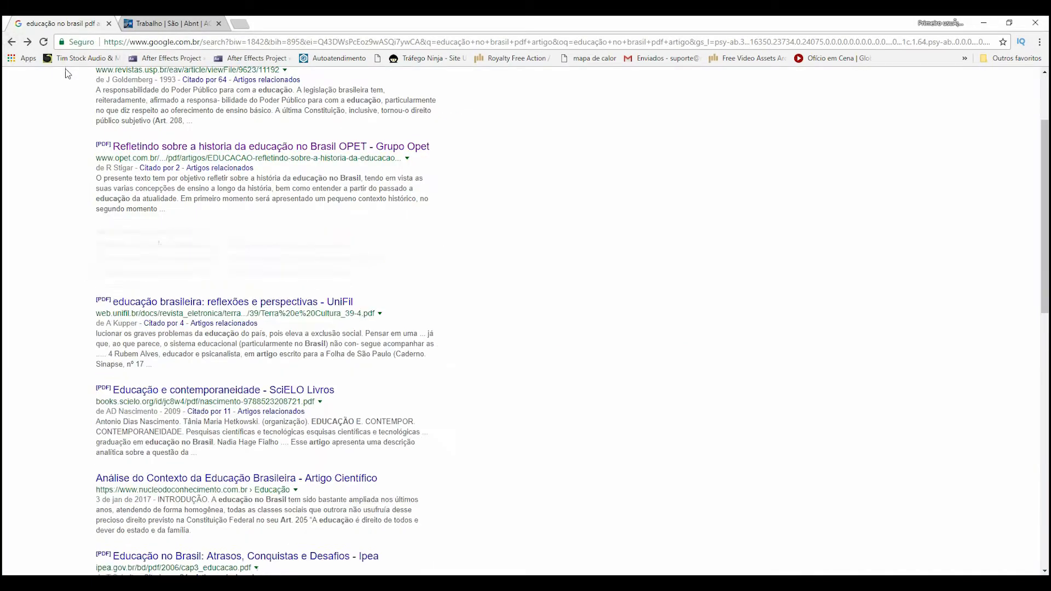
scroll(143, 318, "up", 4)
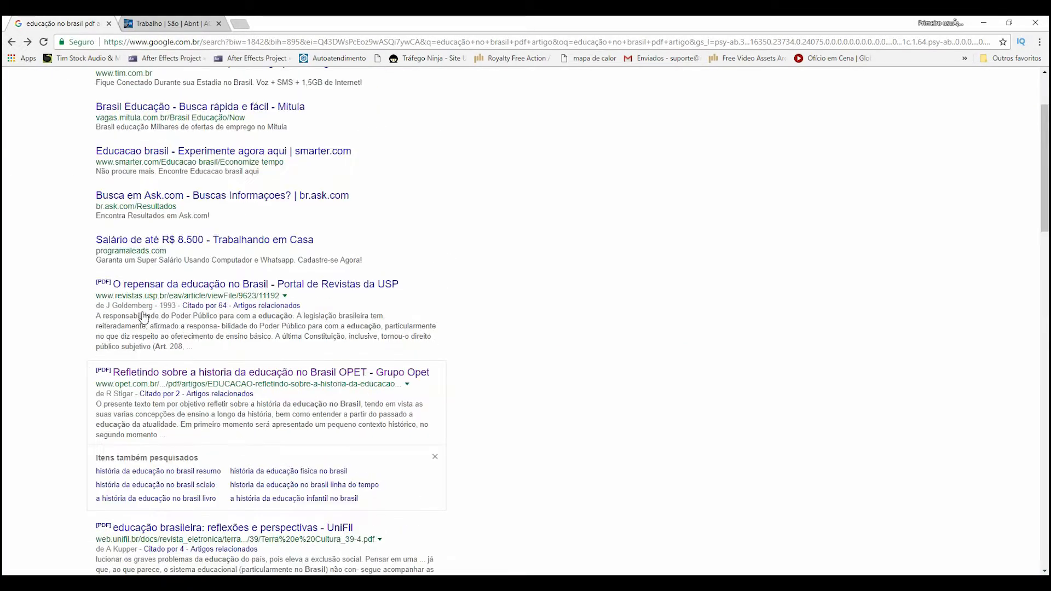
scroll(164, 323, "down", 2)
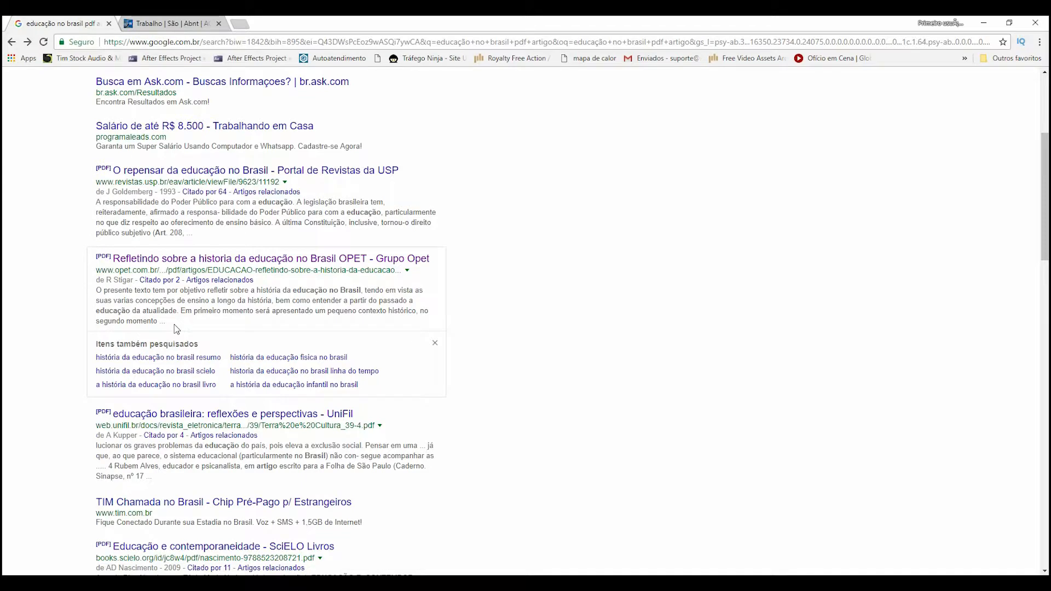
left_click_drag(173, 322, 107, 260)
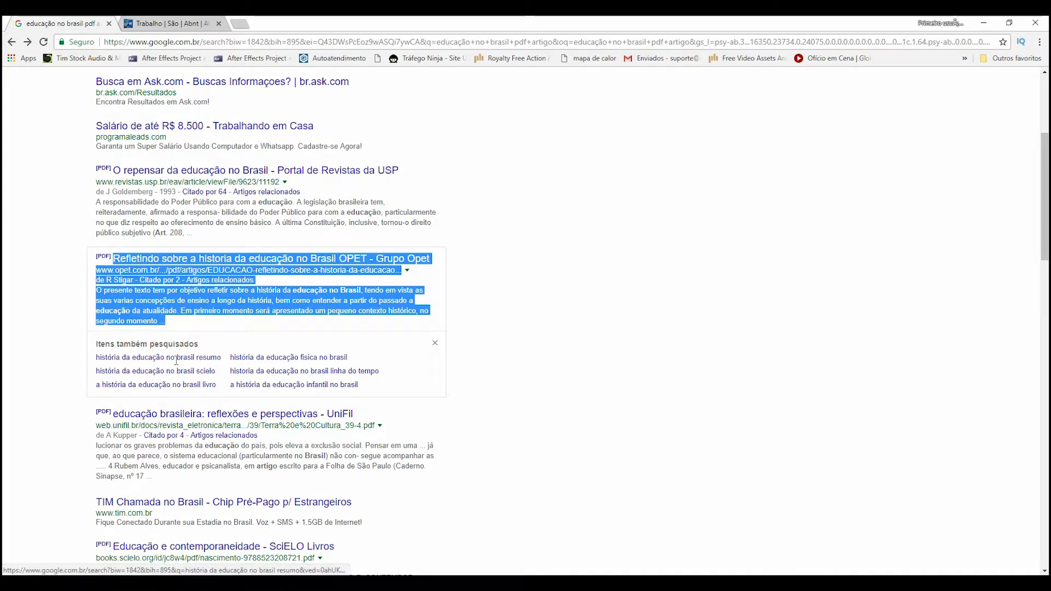
key("alt+Tab")
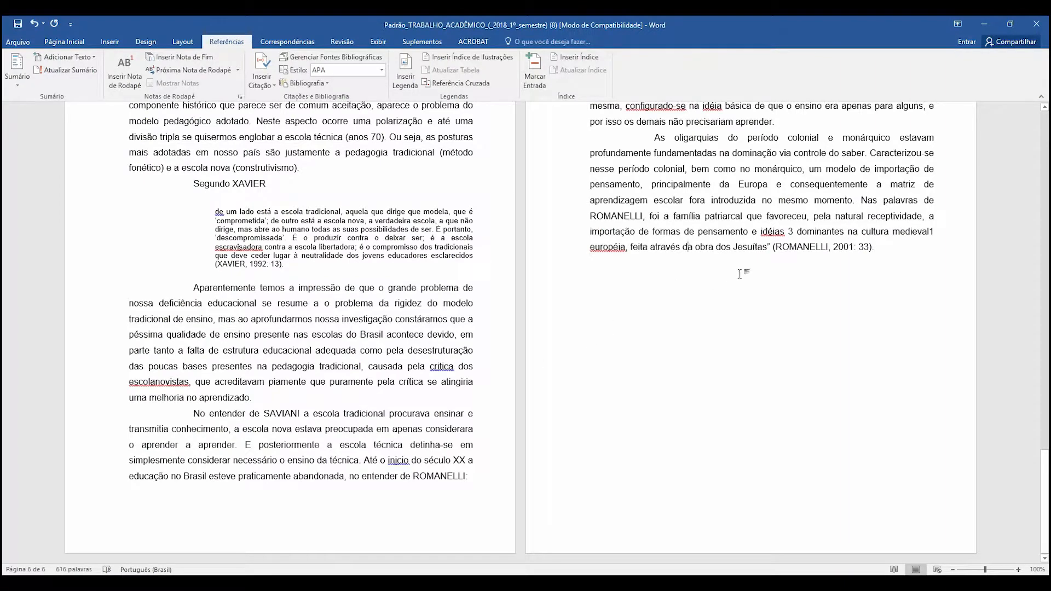
left_click(887, 268)
key("Return")
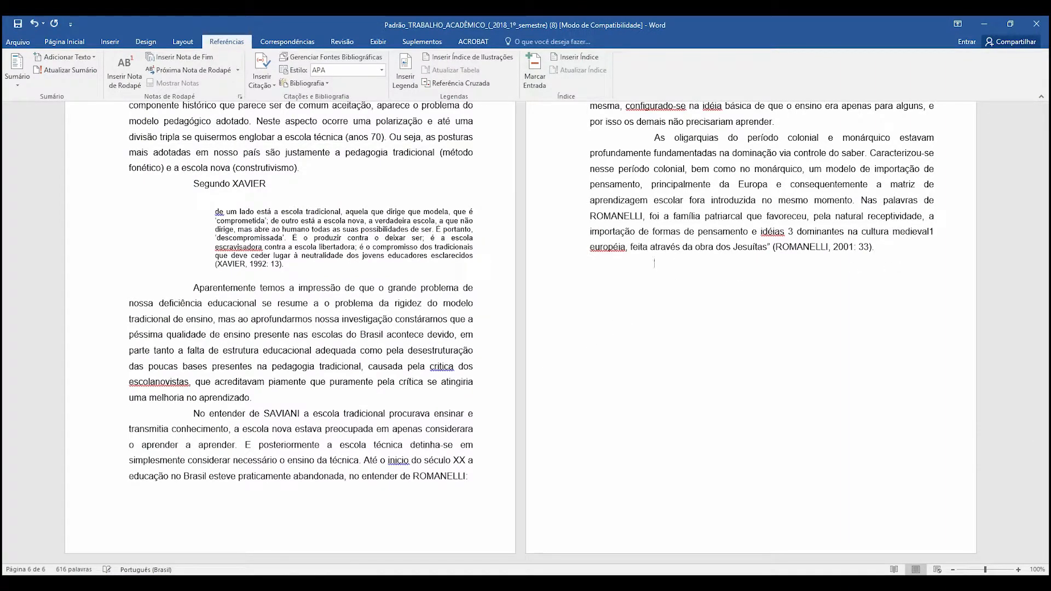
key("ctrl+v")
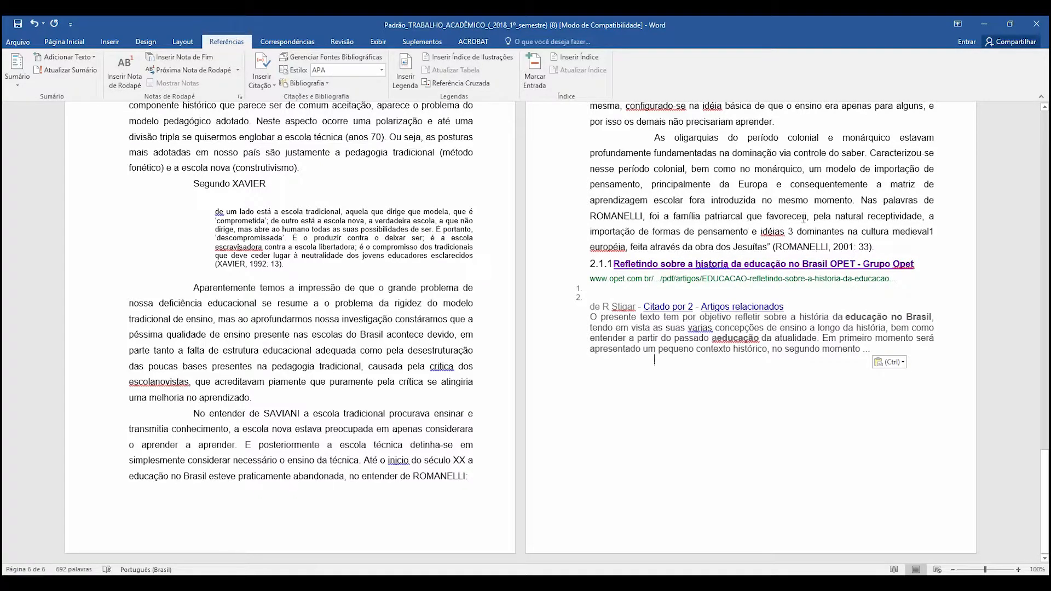
- Copy the body paragraph's formatting with Format Painter onto the whole pasted search result entry
left_click_drag(846, 230, 797, 220)
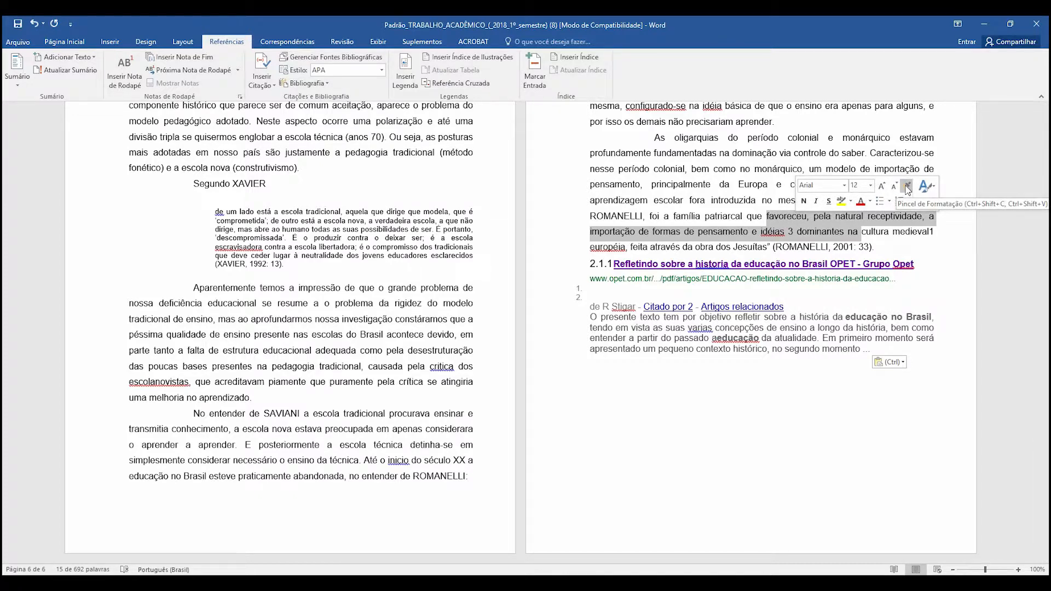
left_click(907, 188)
left_click_drag(874, 349, 586, 263)
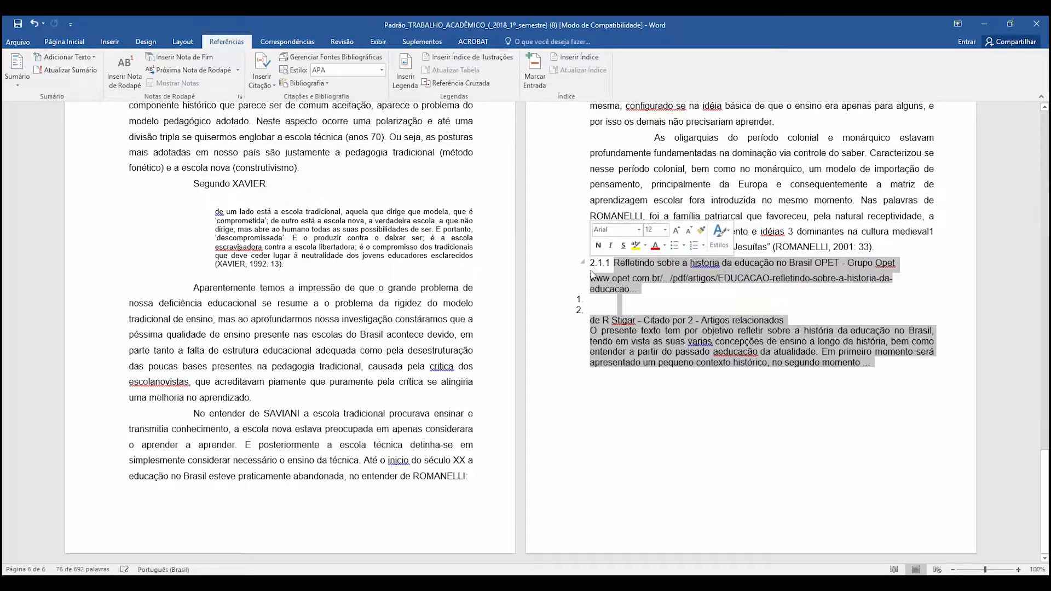
left_click(725, 366)
left_click_drag(873, 366, 576, 264)
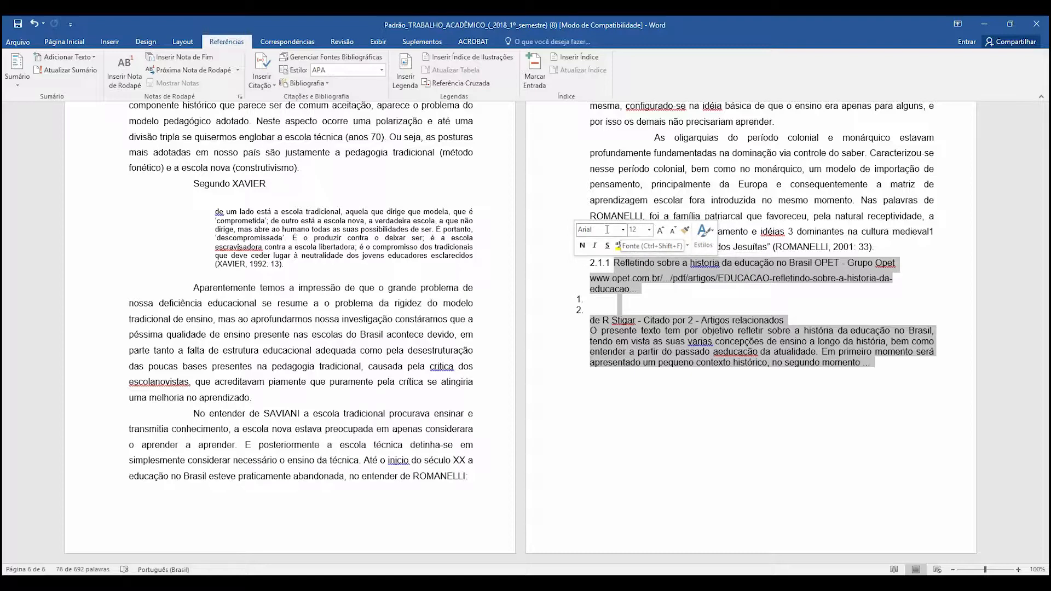
left_click(652, 373)
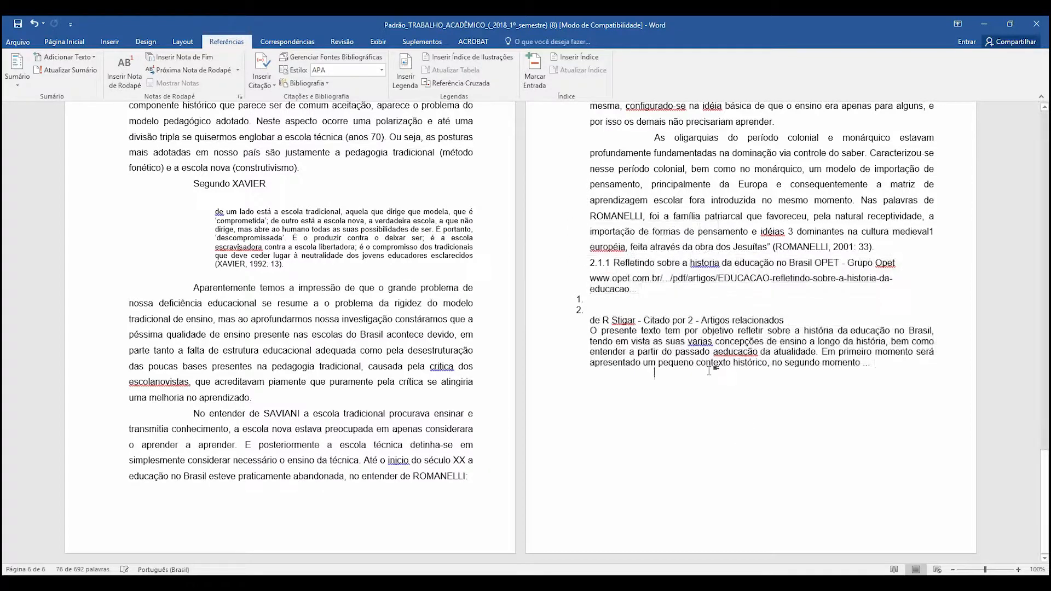
- Delete the empty numbered lines and the heading number from the pasted entry, keeping "Refletindo sobre a historia" as its own paragraph
key("BackSpace")
key("BackSpace")
key("BackSpace")
key("BackSpace")
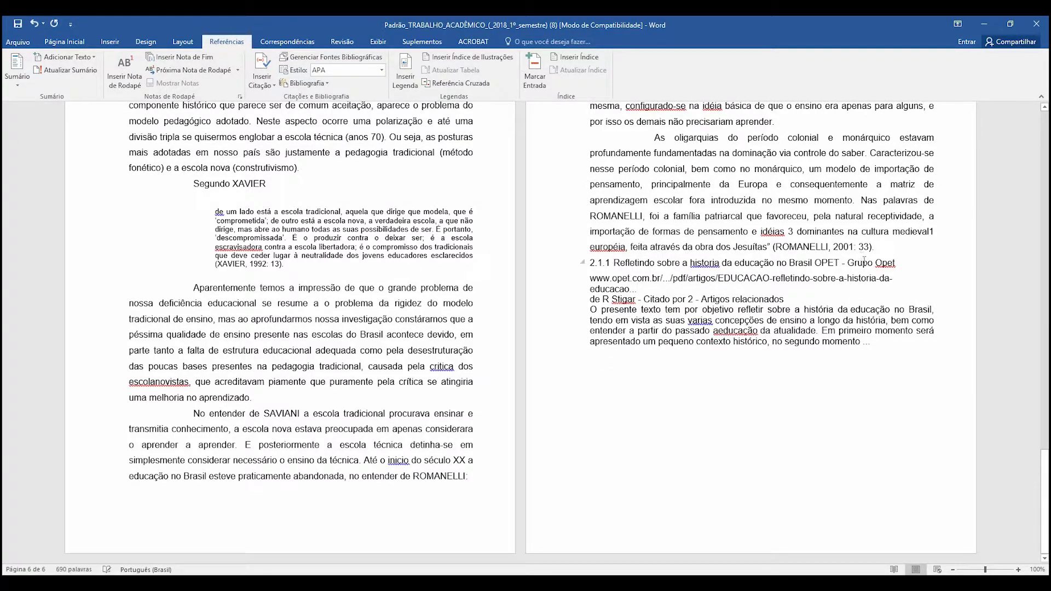
key("BackSpace")
key("BackSpace")
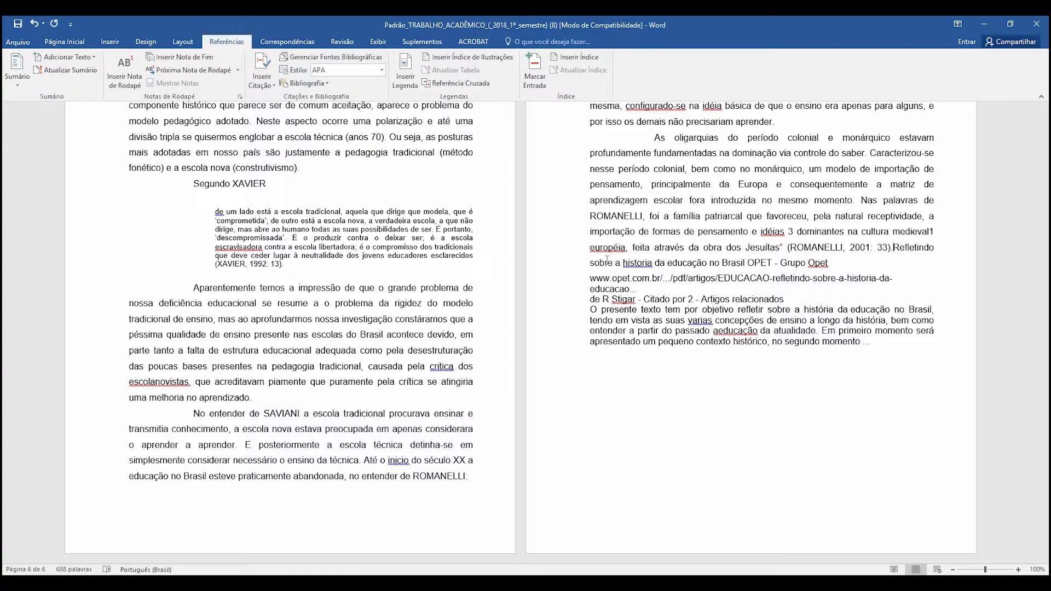
key("Return")
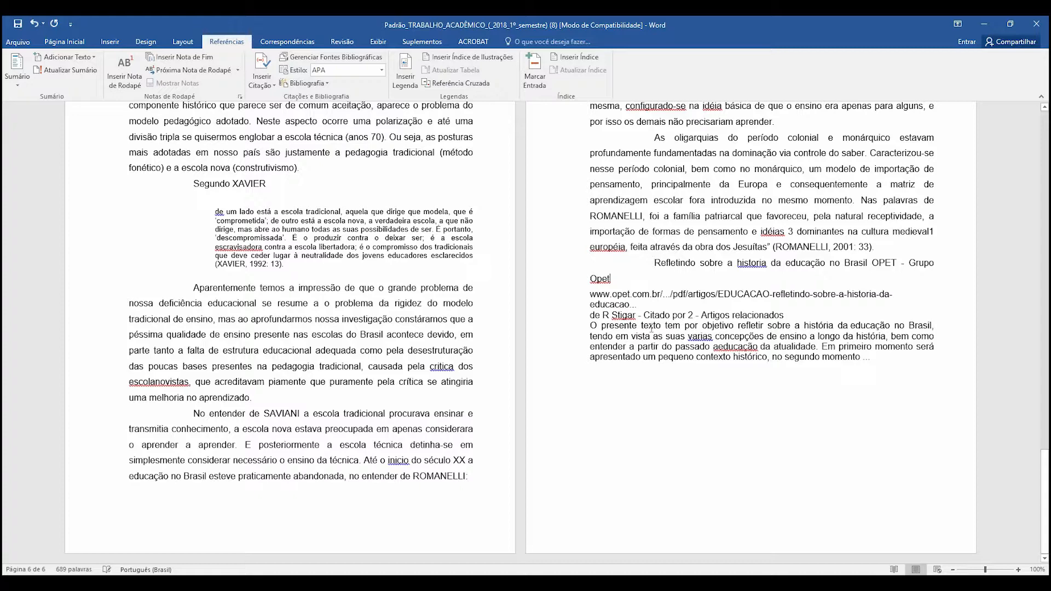
- Add a colon after "Grupo Opet", delete the web address and join the author line to the title
key("Delete")
type(":")
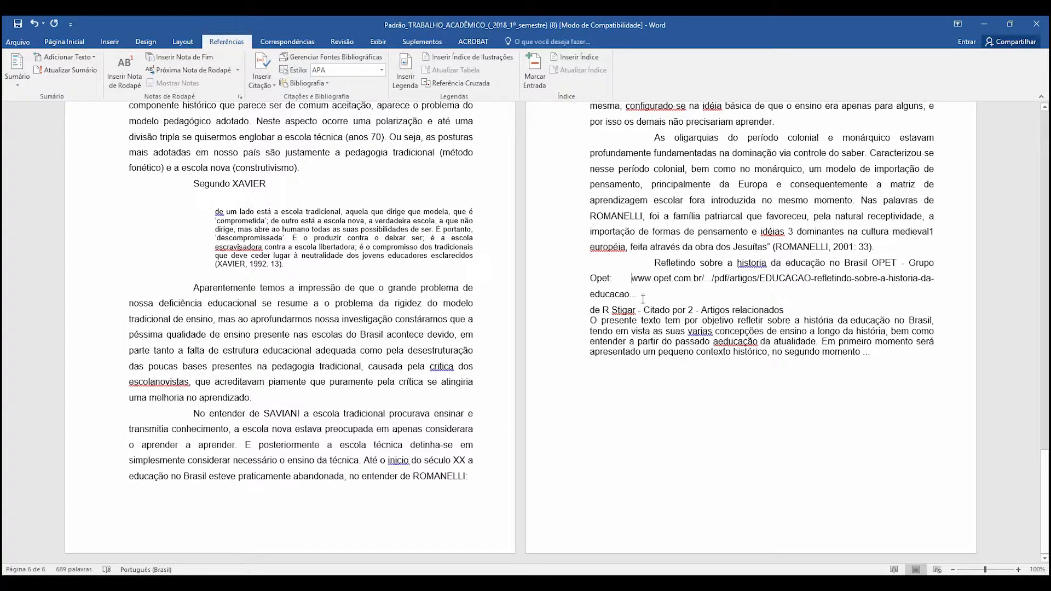
key("BackSpace")
key("BackSpace")
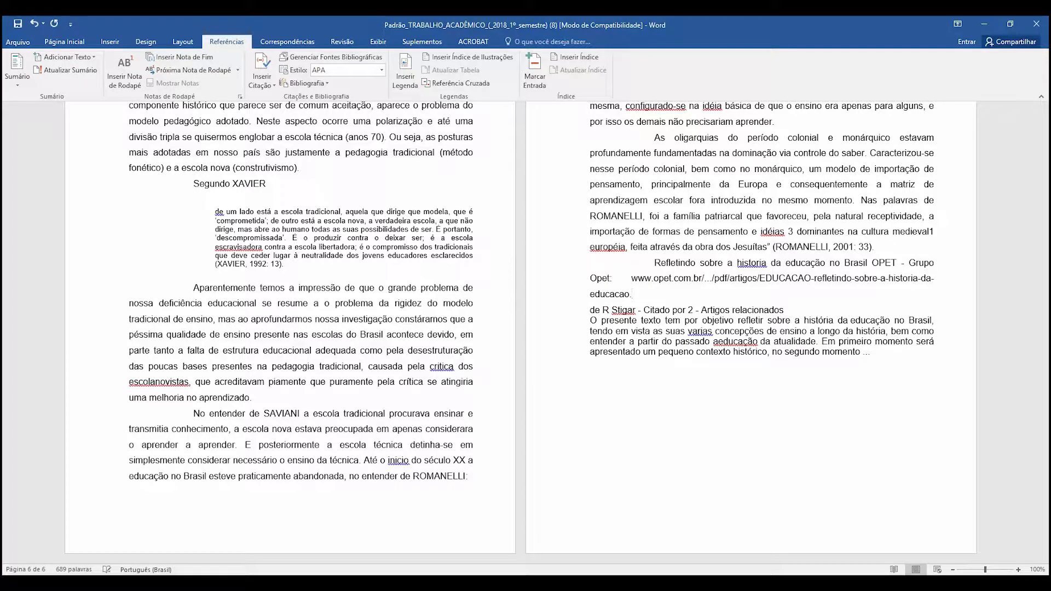
mouse_move(641, 292)
left_mouse_down()
mouse_move(593, 280)
mouse_move(654, 264)
mouse_move(614, 279)
mouse_move(630, 280)
left_mouse_up()
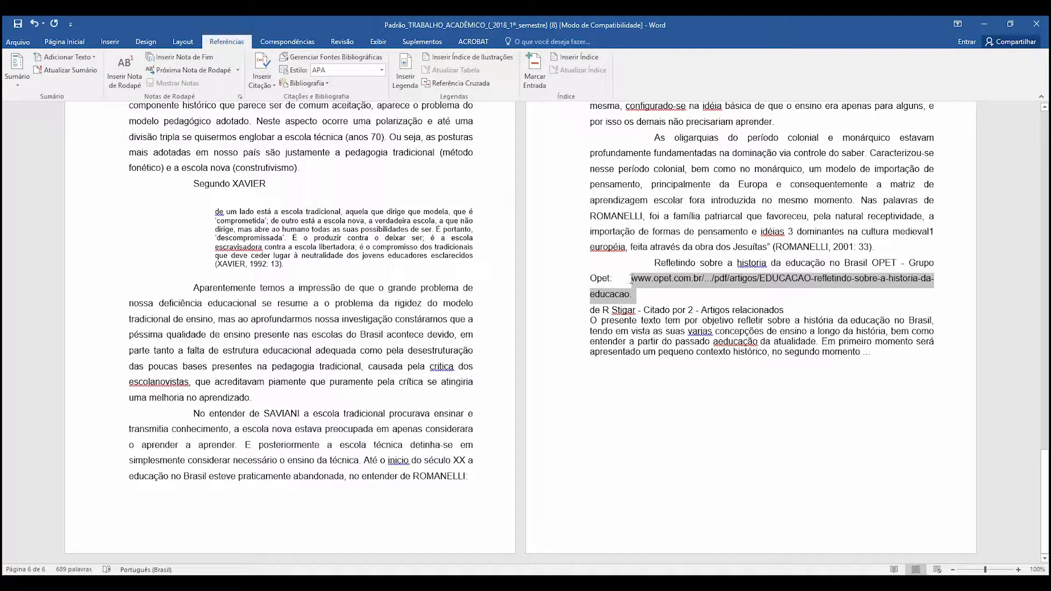
key("BackSpace")
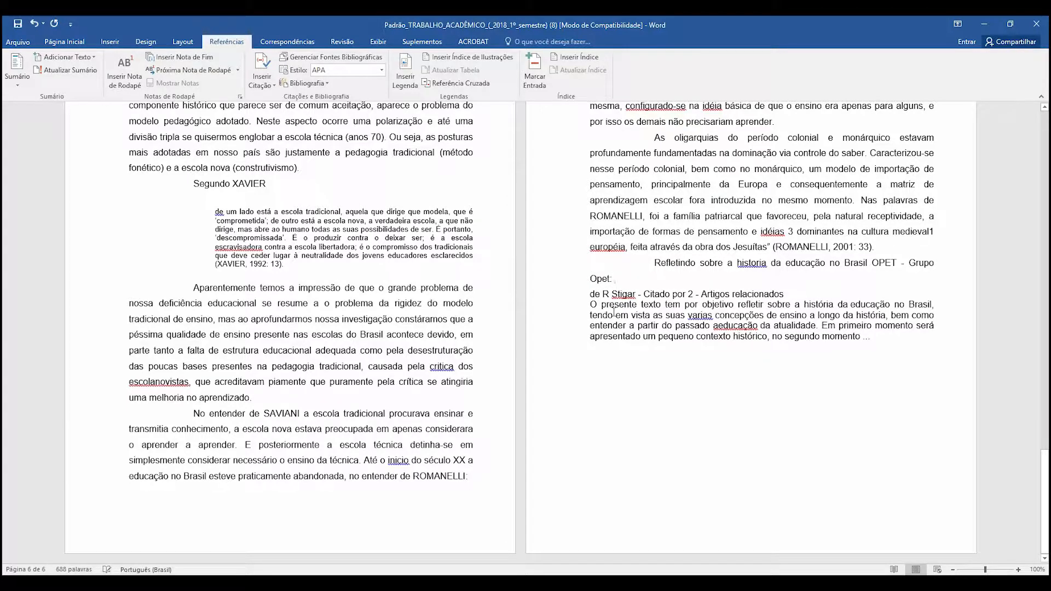
key("Delete")
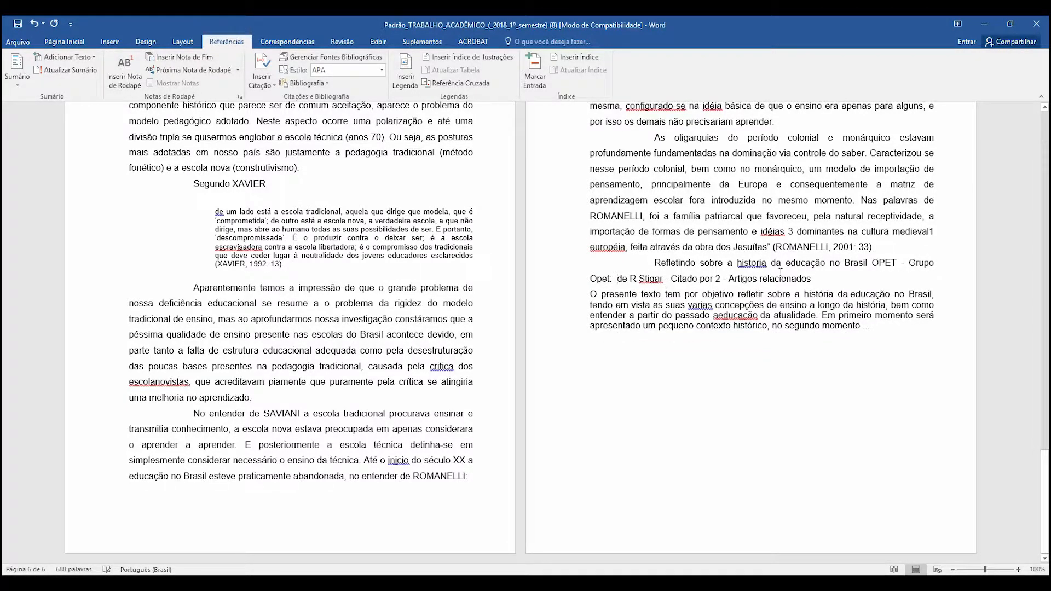
- Apply the Citação Longa style to the whole pasted entry beginning "Refletindo sobre a historia"
left_click_drag(874, 327, 654, 262)
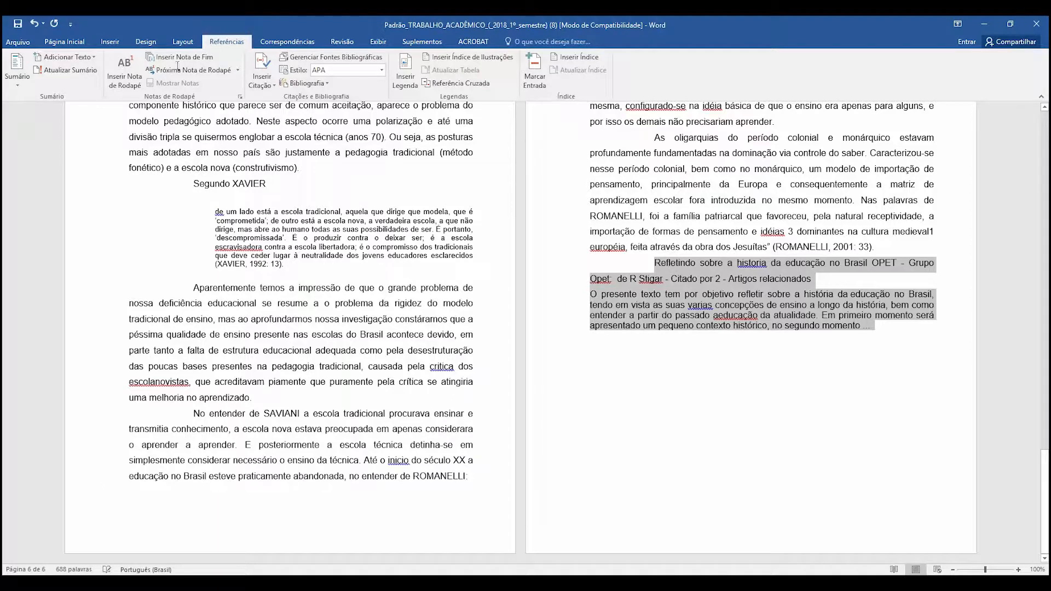
left_click(422, 41)
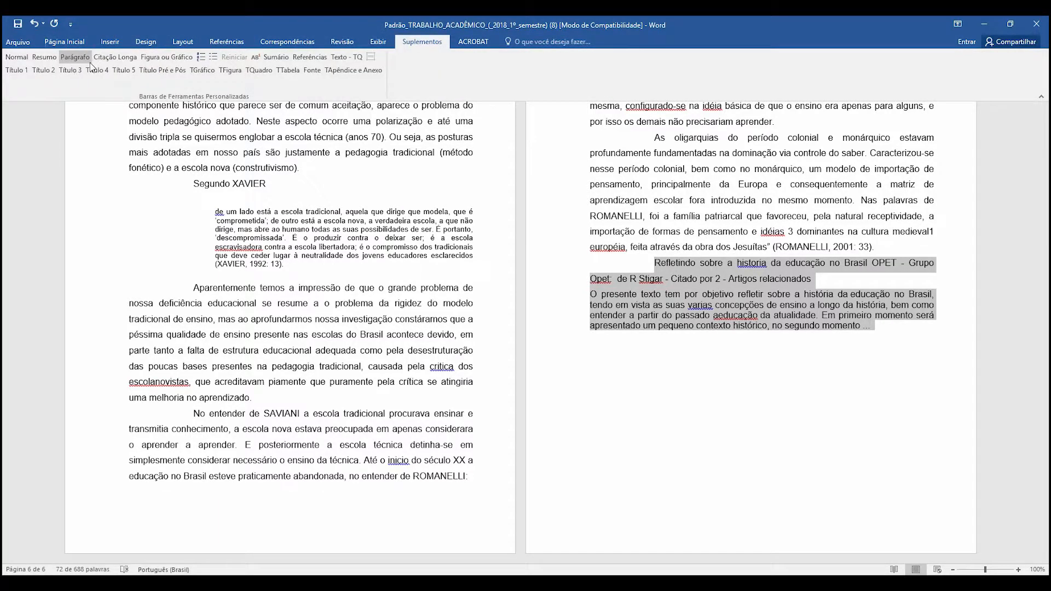
left_click(115, 57)
left_click(743, 357)
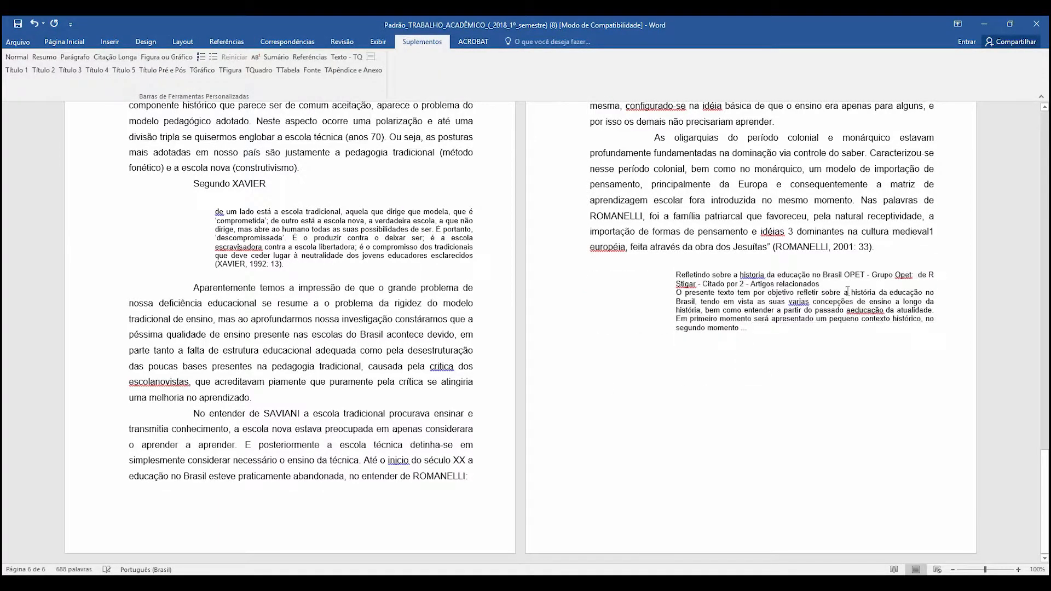
- Join the quotation's two paragraphs and add a period after "Artigos relacionados"
left_click(838, 284)
key("Delete")
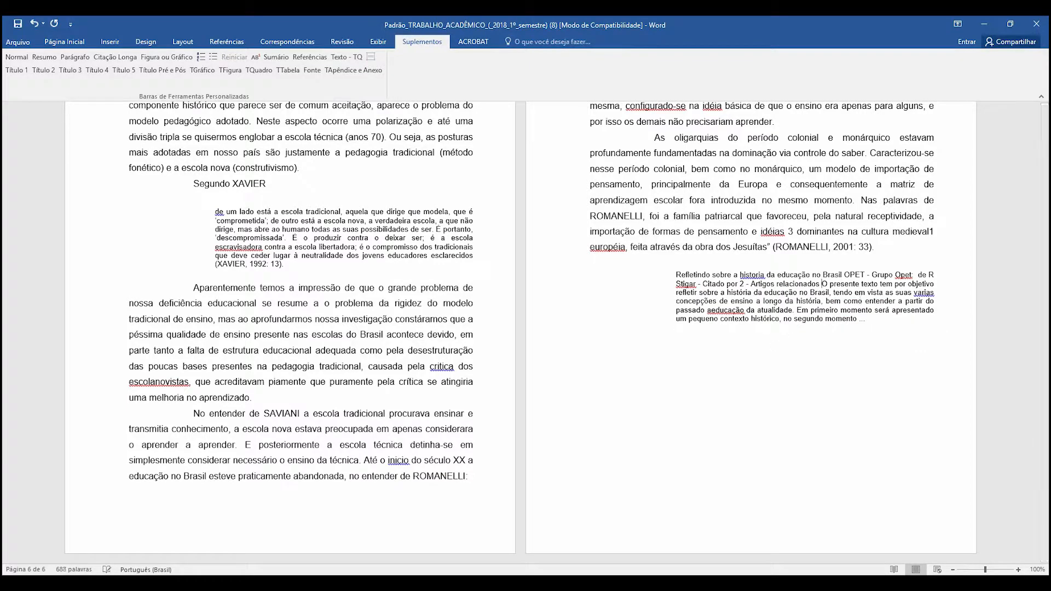
type(".")
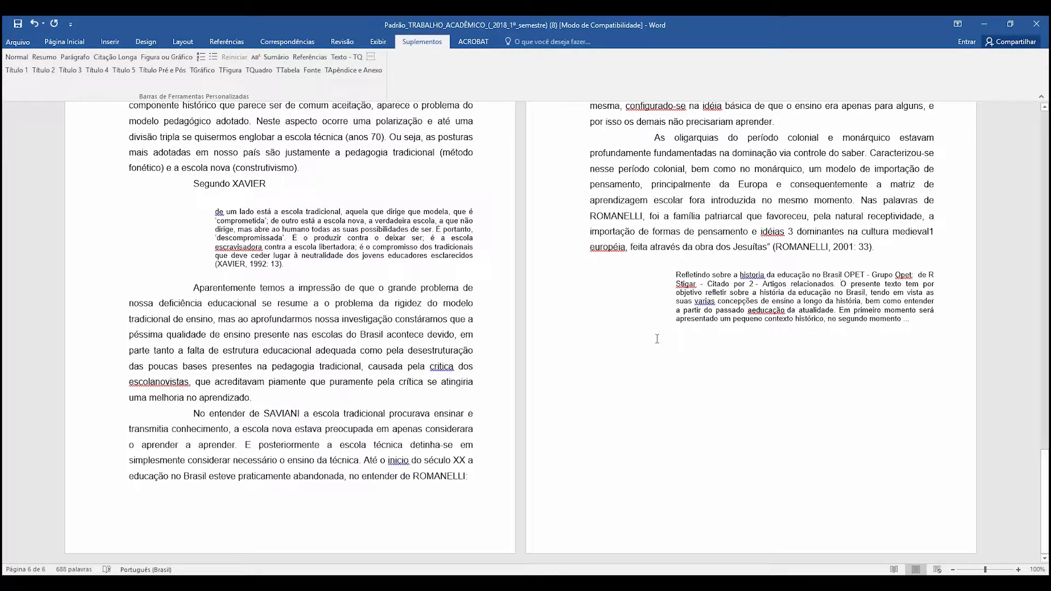
- Copy the Bibliografia section from the end of the article PDF in Chrome and paste it below the new long quotation in Word
key("alt+Tab")
left_click(170, 261)
scroll(595, 287, "down", 15)
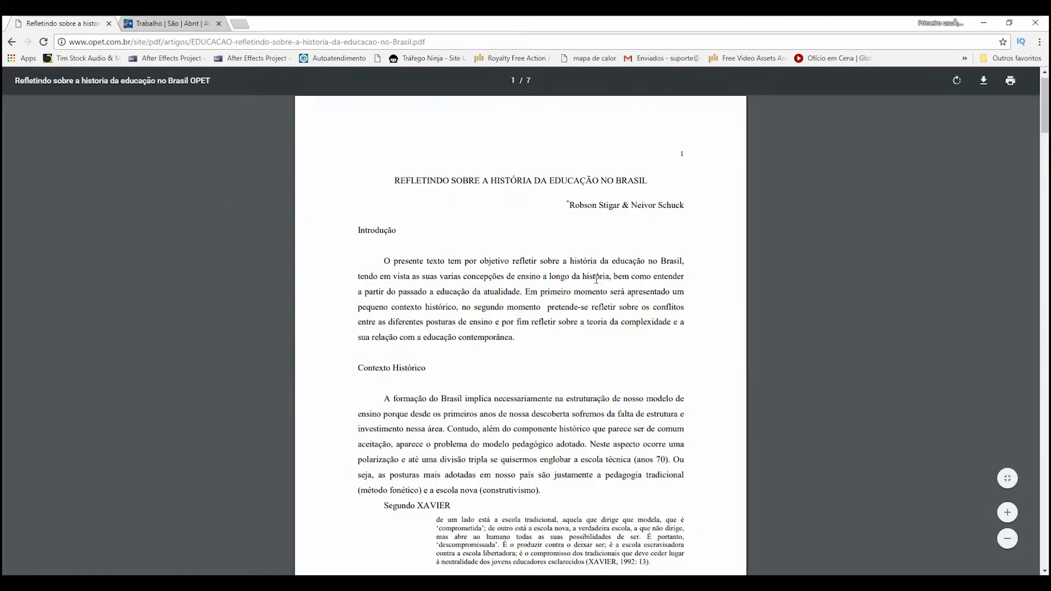
scroll(596, 286, "down", 15)
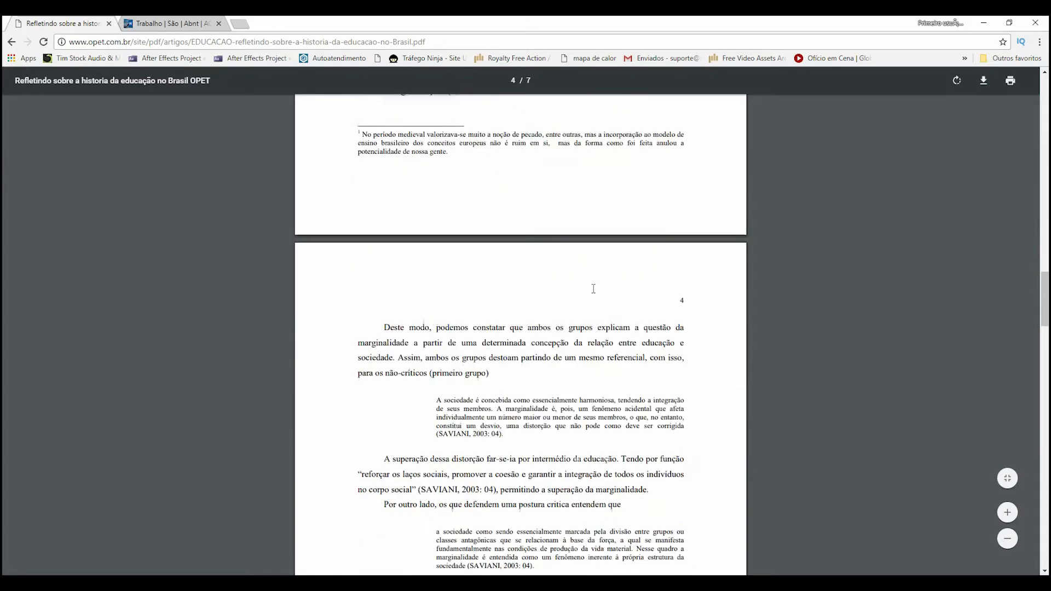
scroll(592, 289, "down", 20)
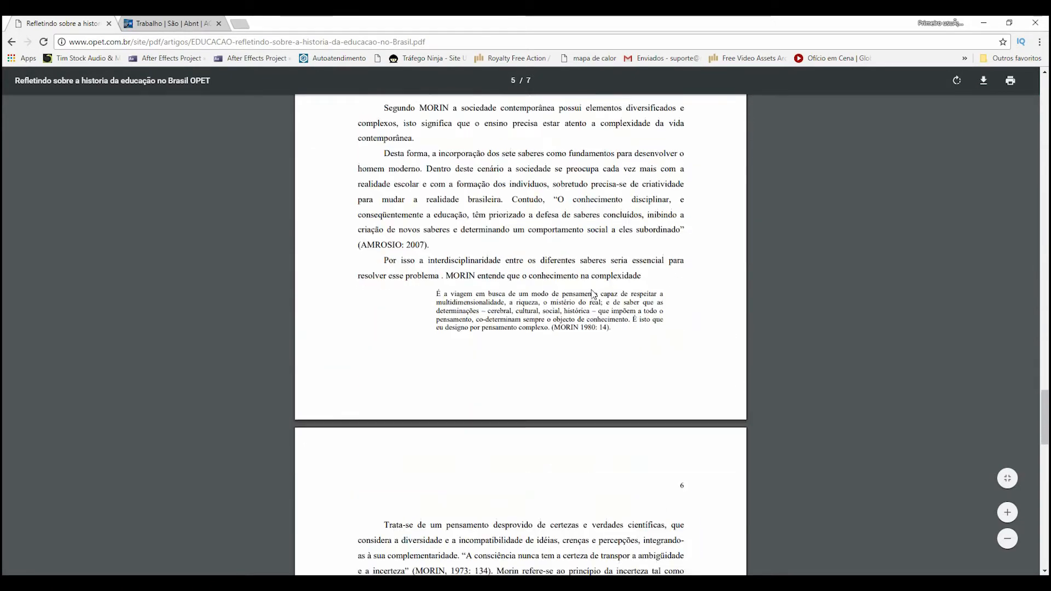
scroll(592, 294, "down", 8)
scroll(534, 414, "up", 3)
left_click_drag(358, 154, 526, 408)
scroll(535, 452, "down", 3)
key("alt+Tab")
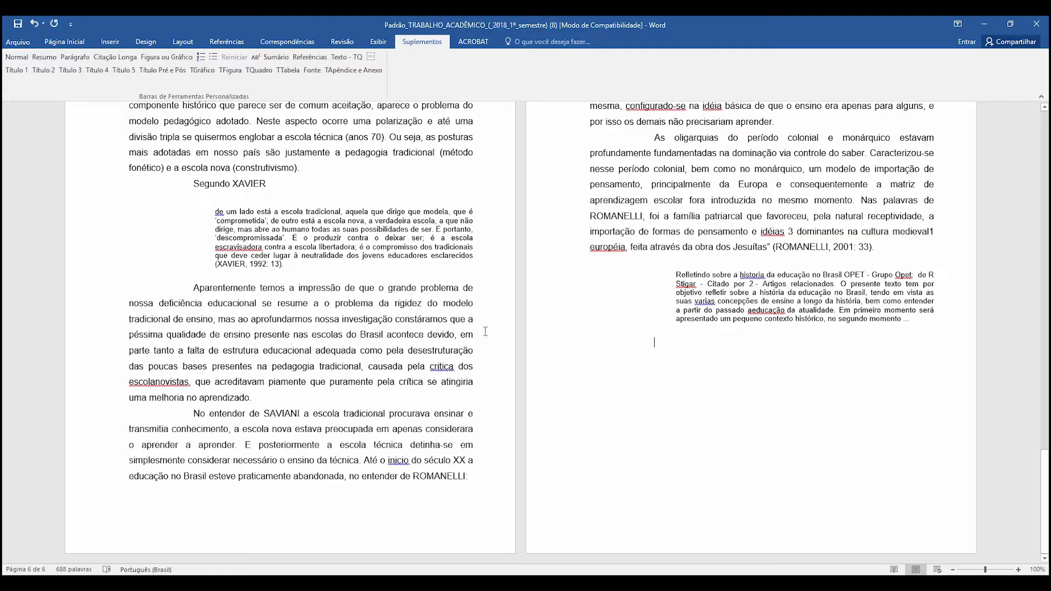
type("Bibliografia CATAO, F. in FILHO & POZZOLI, ética no novo milênio: \"busca do sentido da vida\". São Paulo: LTr, 2005. DEMO, Pedro. Sociologia da educação. Brasília: Plano, 2004. 7 MATURANA, Humberto. Emoções e linguagem na educação e na política. Belo Horizonte: UFMG, 1998 Morin, Edgar. O paradigma perdido: a natureza humana. 4. ed. Portugal, Publicações. Europa-América. ____. 1982. Ciência com consciência. Portugal, Publicações Europa-América. ____. 2000. Os Sete Saberes necessários à Educação do Futuro. São Paulo/Brasília, Cortez/Unesco. ROMANELLI, Otaíza de Oliveira. História da Educação no Brasil. 13.ª edição - Petrópolis: Vozes, 1991. SAVIANI, Dermeval. Escola e Democracia: teorias da educação, curvatura da vara. 32ª edição – Campinas, Autores Associados, 2003.")
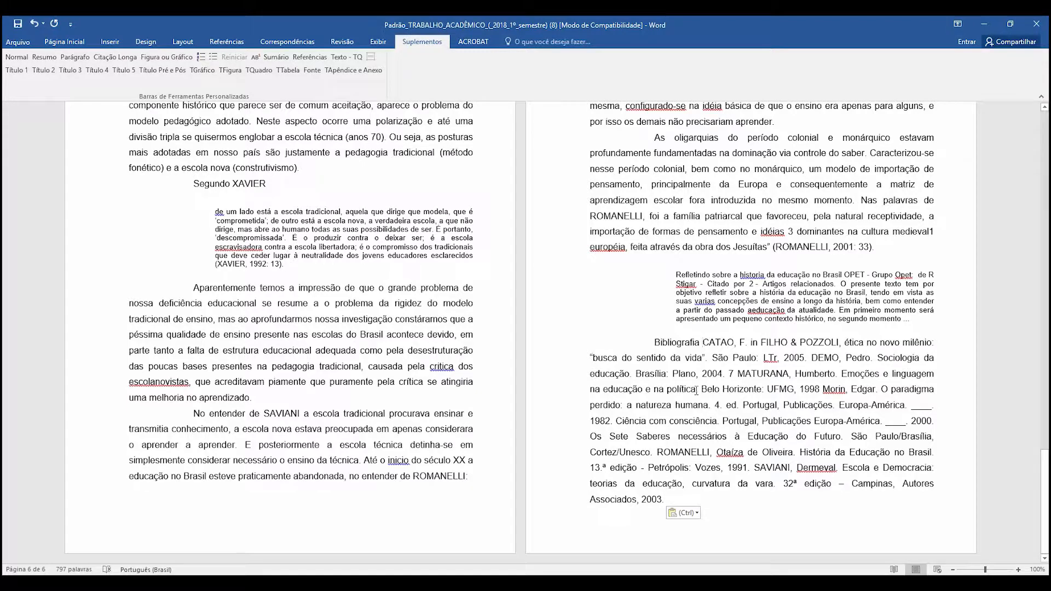
- Split "Bibliografia" onto its own line and replace it with "REFERÊNCIAS"
key("Return")
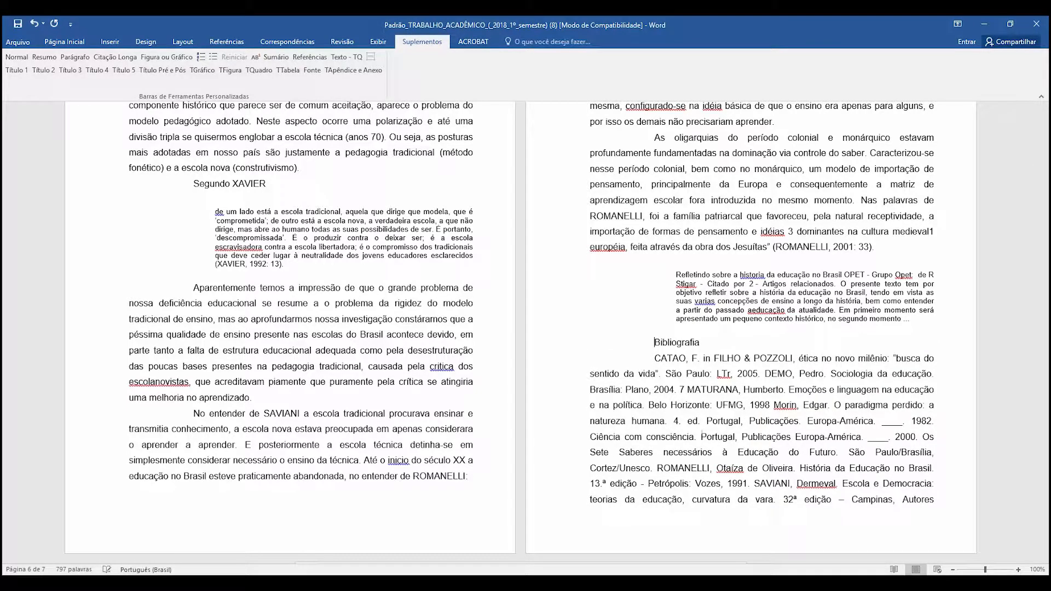
key("shift+End")
type("rEFERÊNVCIAS")
key("Left")
key("Left")
key("Left")
key("Left")
key("Left")
key("BackSpace")
type("R")
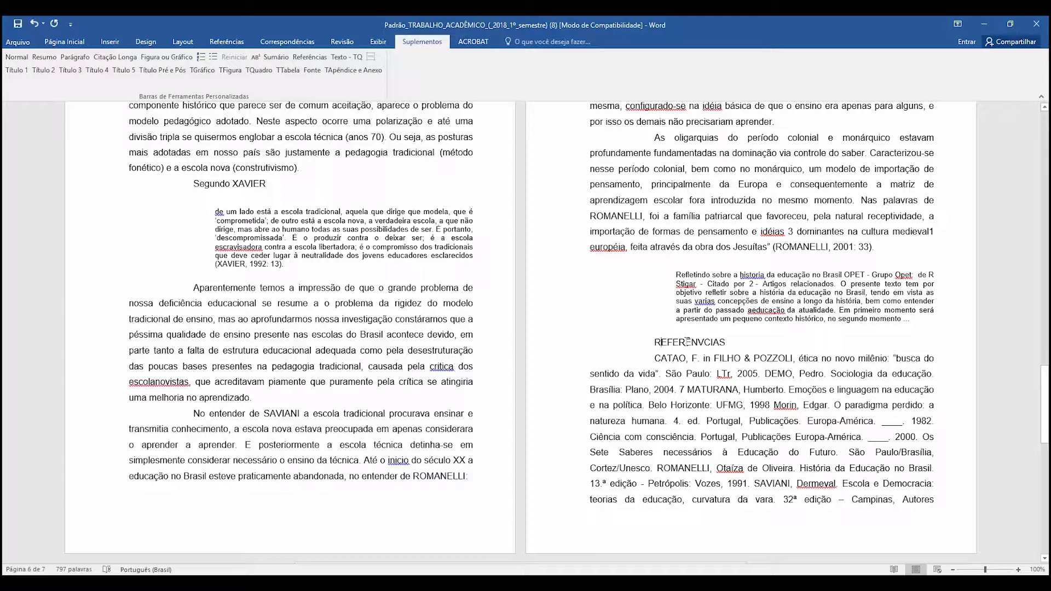
key("Delete")
- Apply the Título Pré e Pós style to the "REFERÊNCIAS" heading and check the references page
left_click(166, 71)
scroll(583, 465, "down", 3)
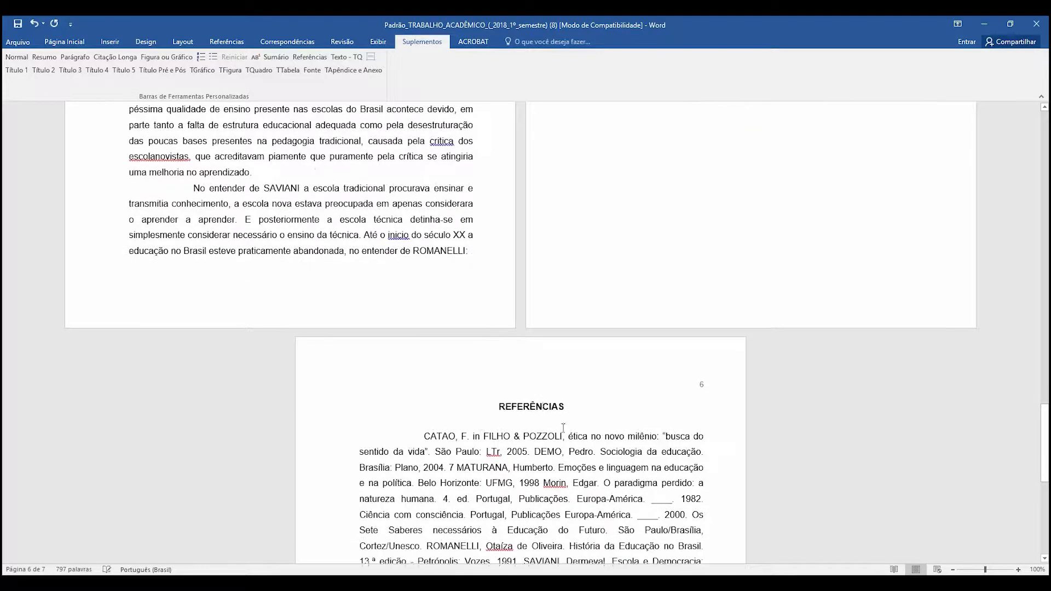
scroll(563, 427, "down", 3)
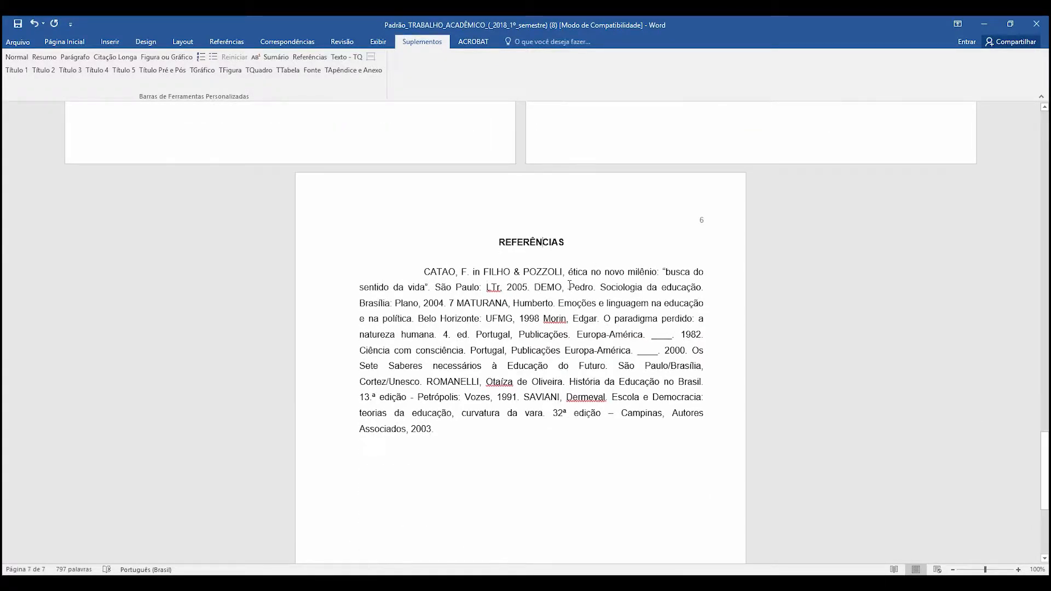
- Delete all the pasted reference text below the "REFERÊNCIAS" heading and leave an empty line there
key("Return")
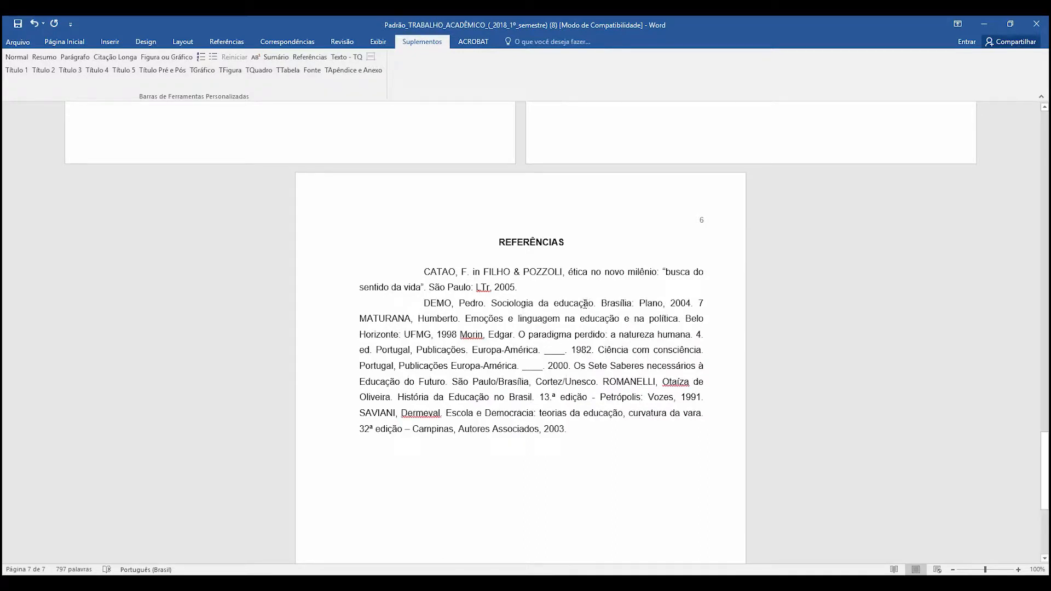
left_click_drag(422, 270, 633, 427)
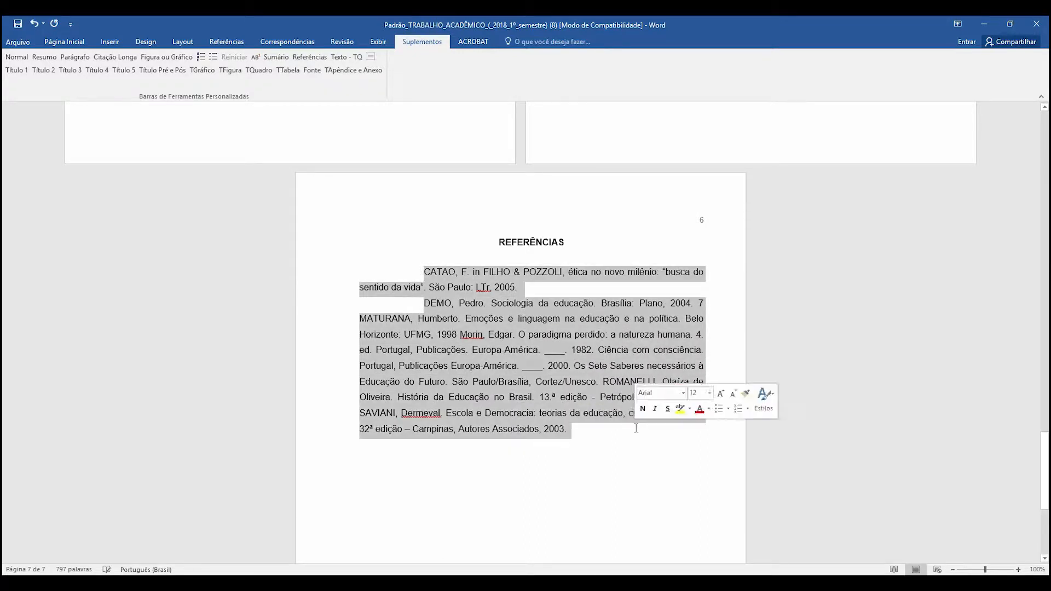
key("BackSpace")
key("Return")
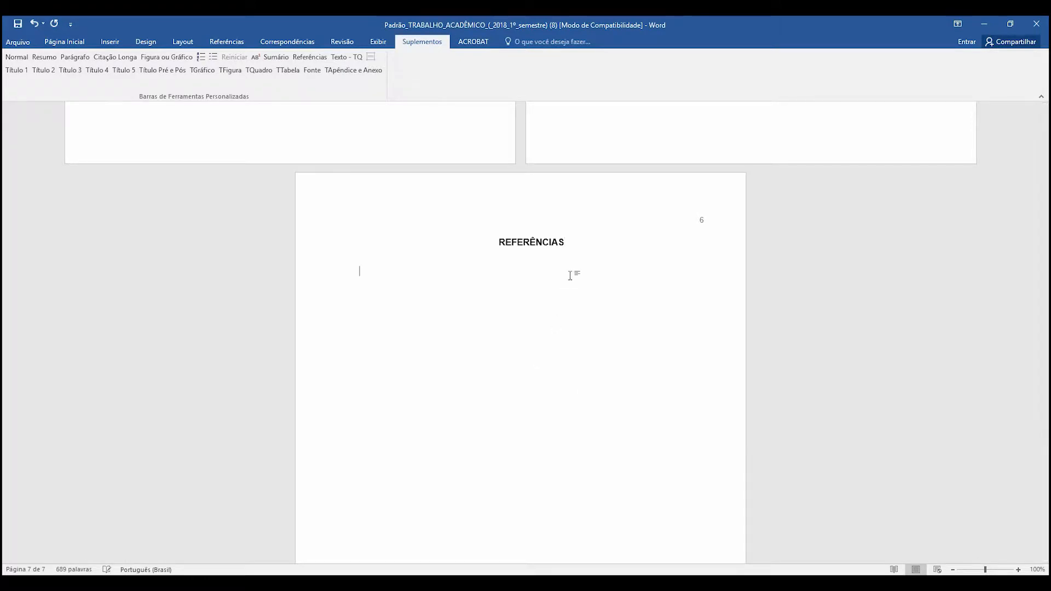
- Copy only the first Bibliografia entry from the article PDF in Chrome and paste it below the "REFERÊNCIAS" heading in Word
key("alt+Tab")
left_click_drag(420, 312, 428, 310)
scroll(432, 307, "up", 10)
scroll(422, 205, "down", 8)
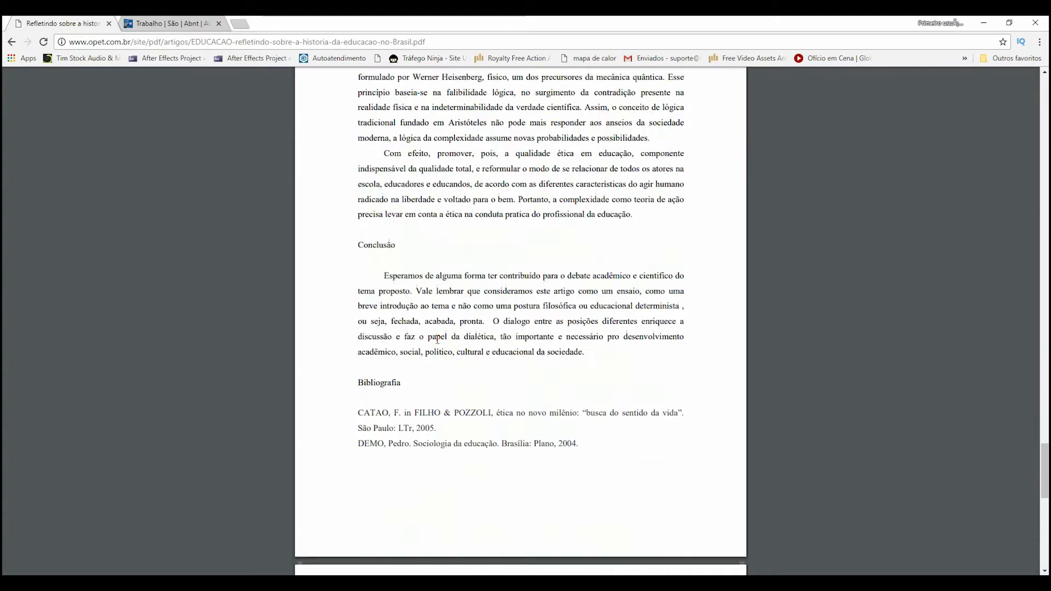
triple_click(416, 192)
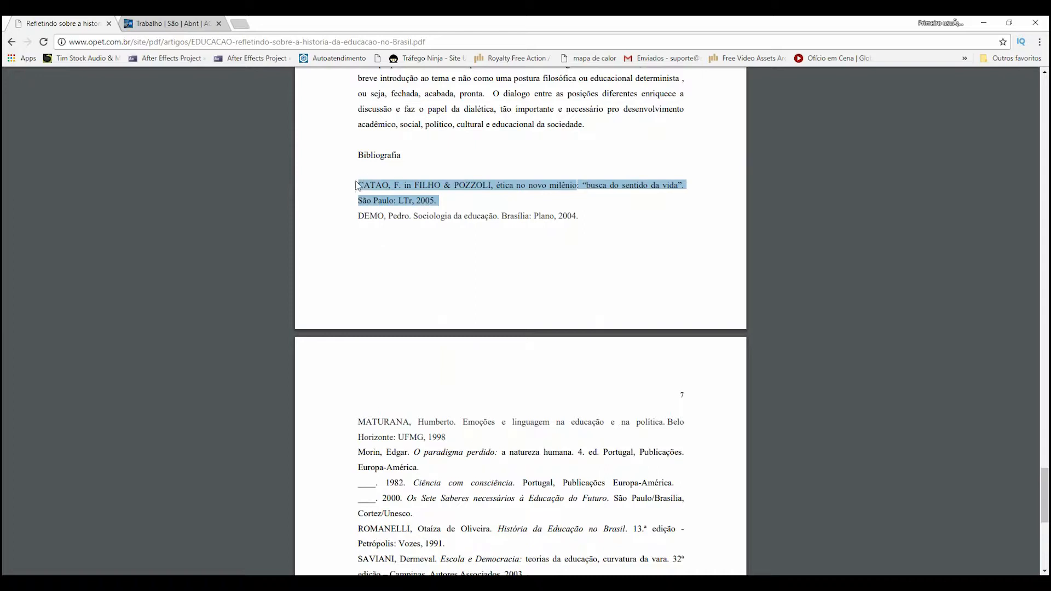
key("ctrl+c")
key("alt+Tab")
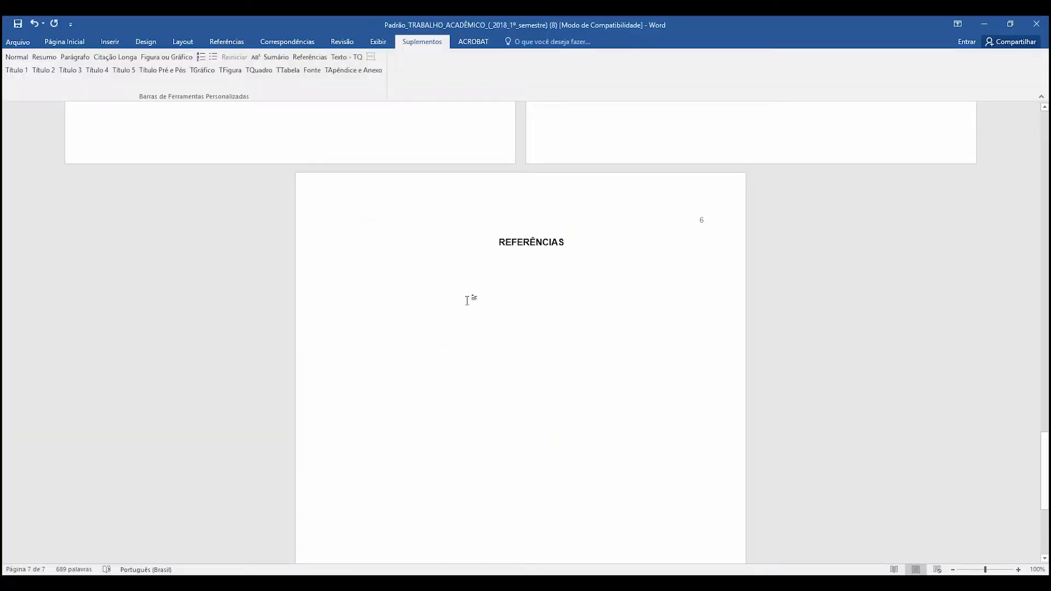
key("ctrl+v")
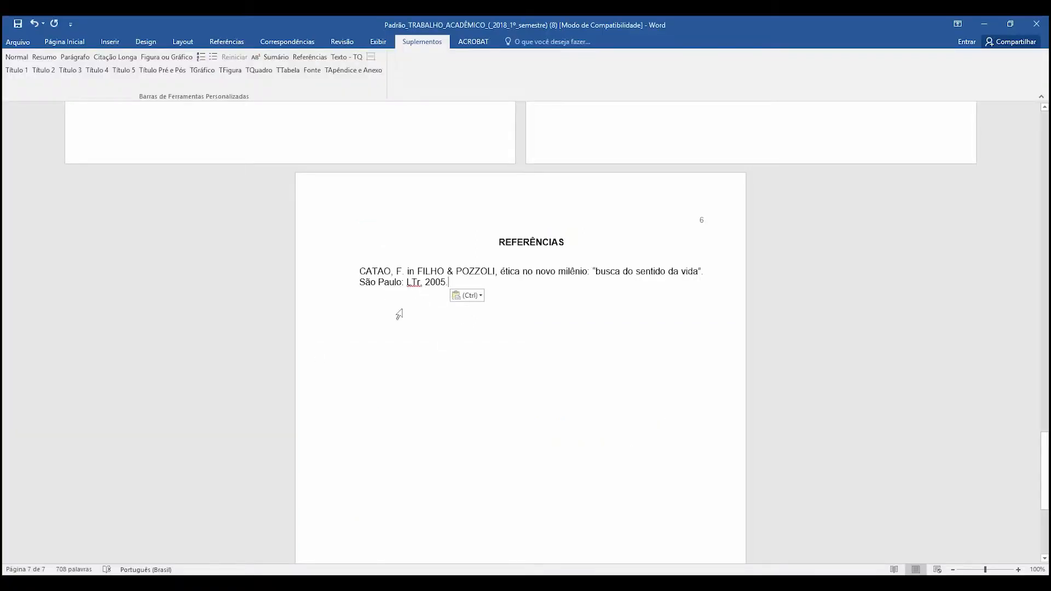
- Apply the Referências style to the first reference and make its title "ética no novo milênio: 'busca do sentido da vida'" bold
left_click_drag(447, 281, 360, 270)
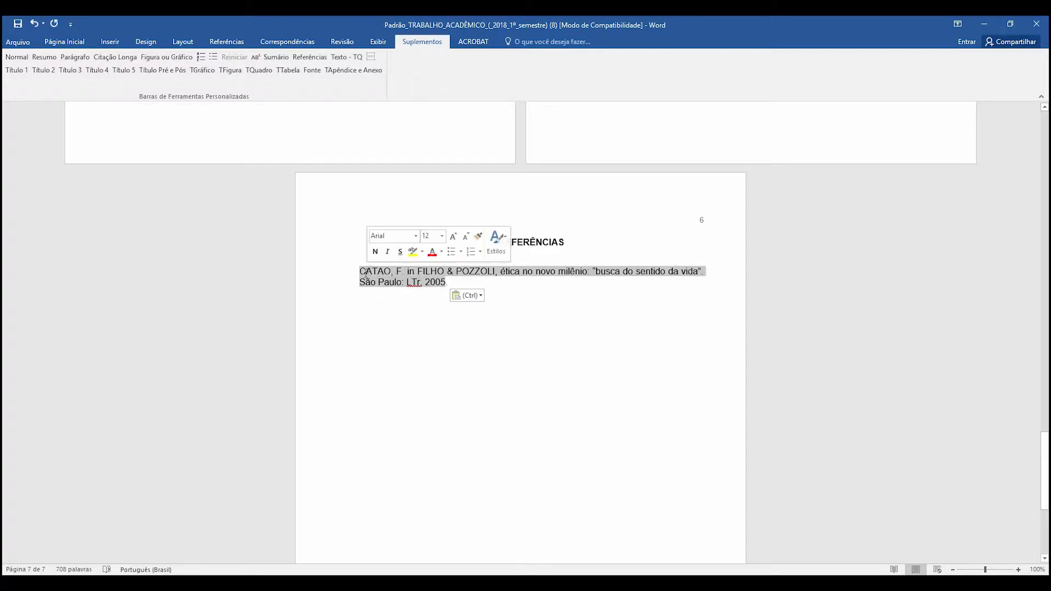
left_click(305, 59)
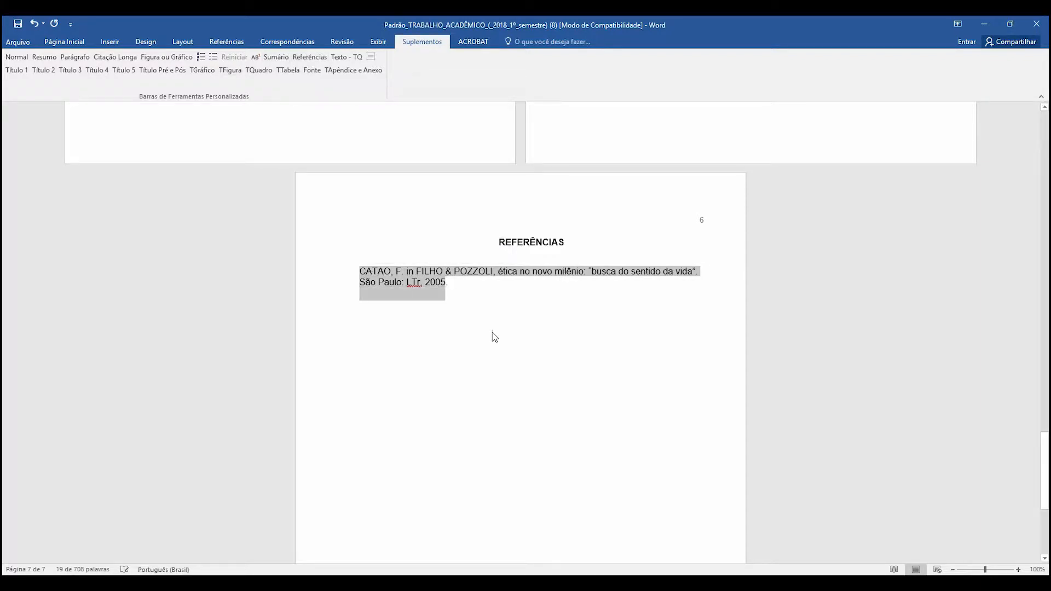
left_click(523, 339)
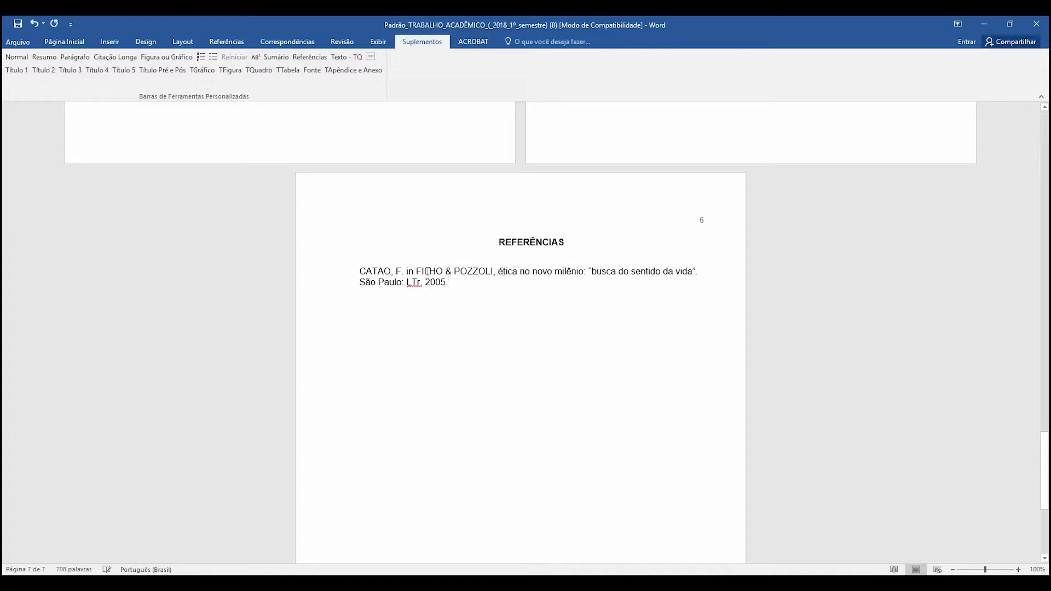
left_click_drag(507, 270, 689, 269)
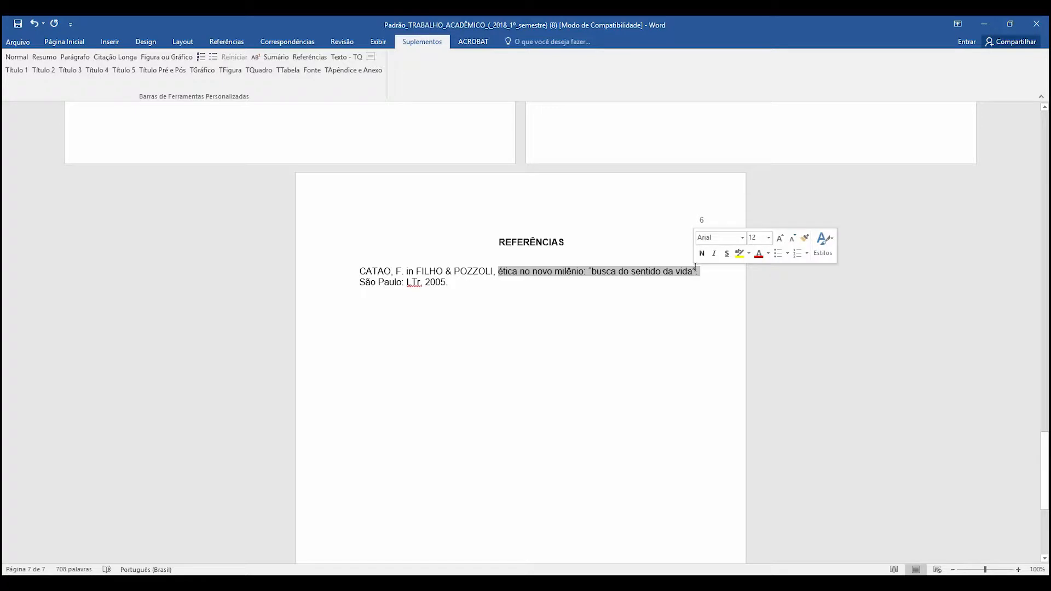
left_click(701, 253)
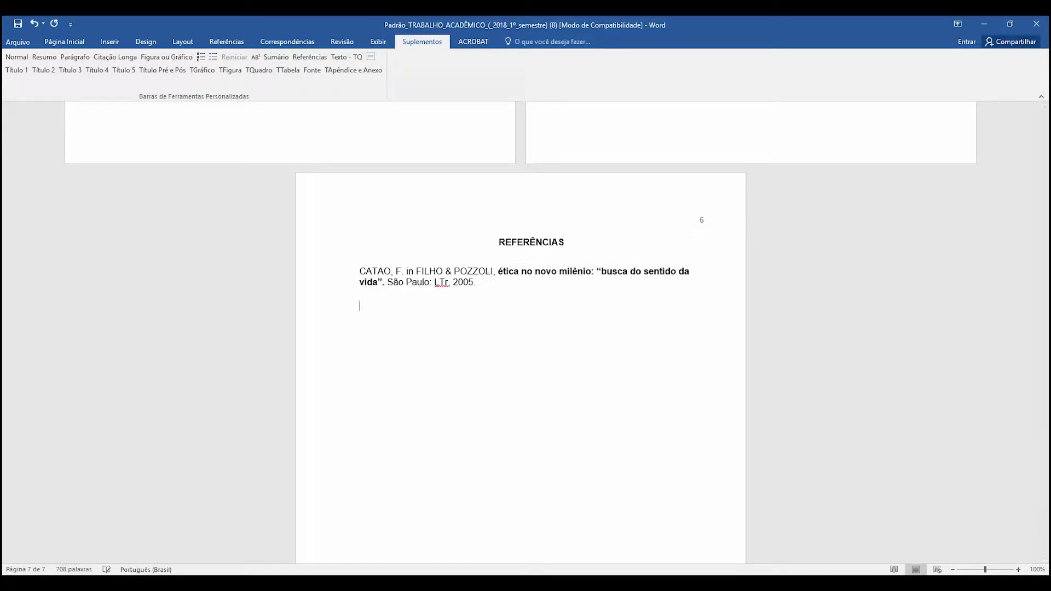
- Copy the second Bibliografia entry from the PDF in Chrome and paste it below the first reference in Word
key("alt+Tab")
left_click_drag(358, 216, 581, 219)
key("ctrl+c")
key("alt+Tab")
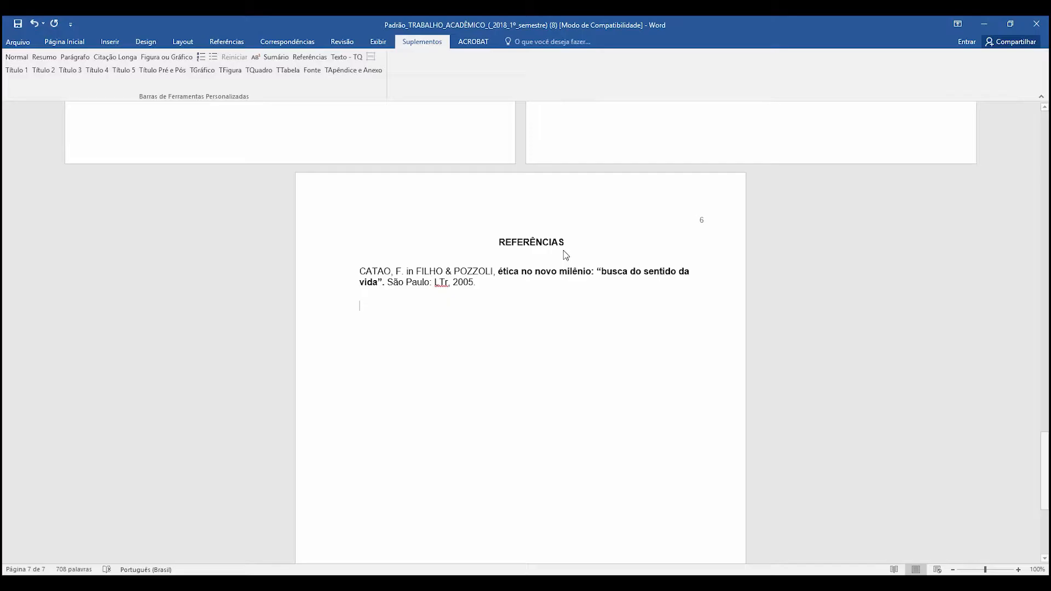
key("ctrl+v")
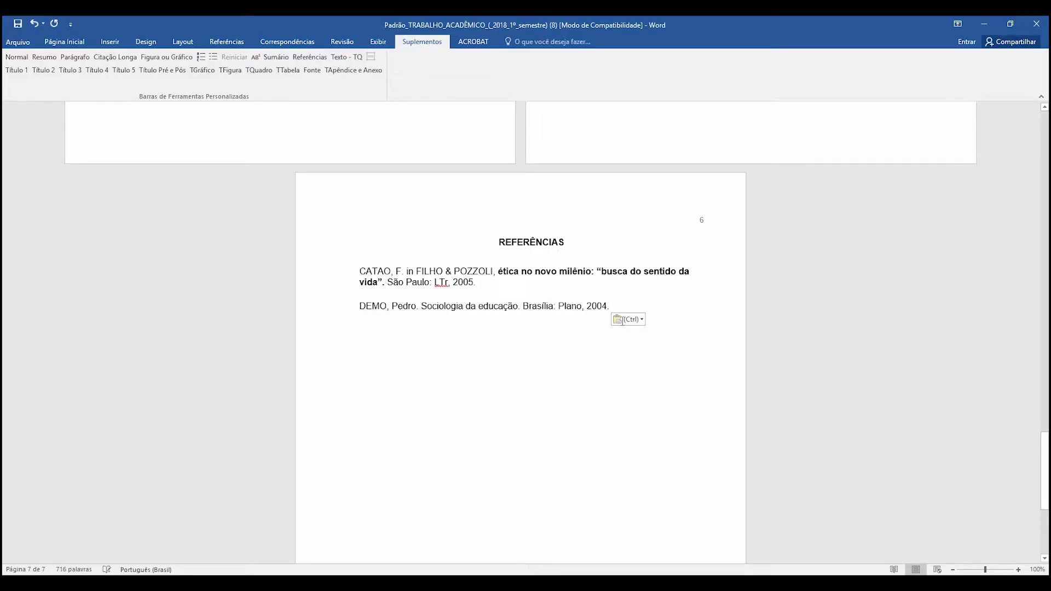
key("Return")
- Try the Parágrafo and Resumo styles on the second reference, and restore its Referências style
left_click(614, 307)
left_click_drag(610, 306, 359, 312)
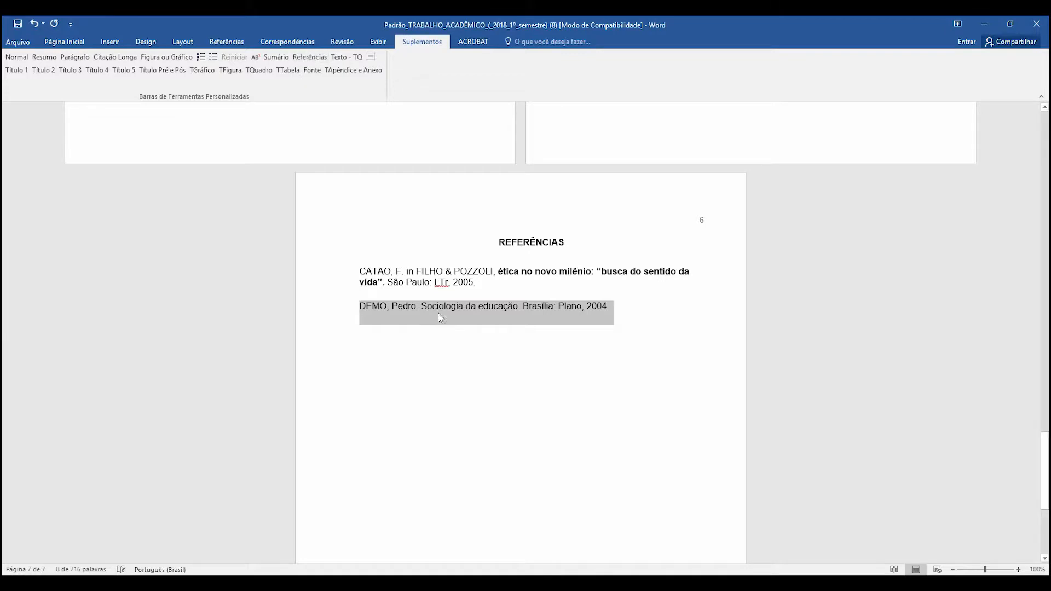
left_click(75, 57)
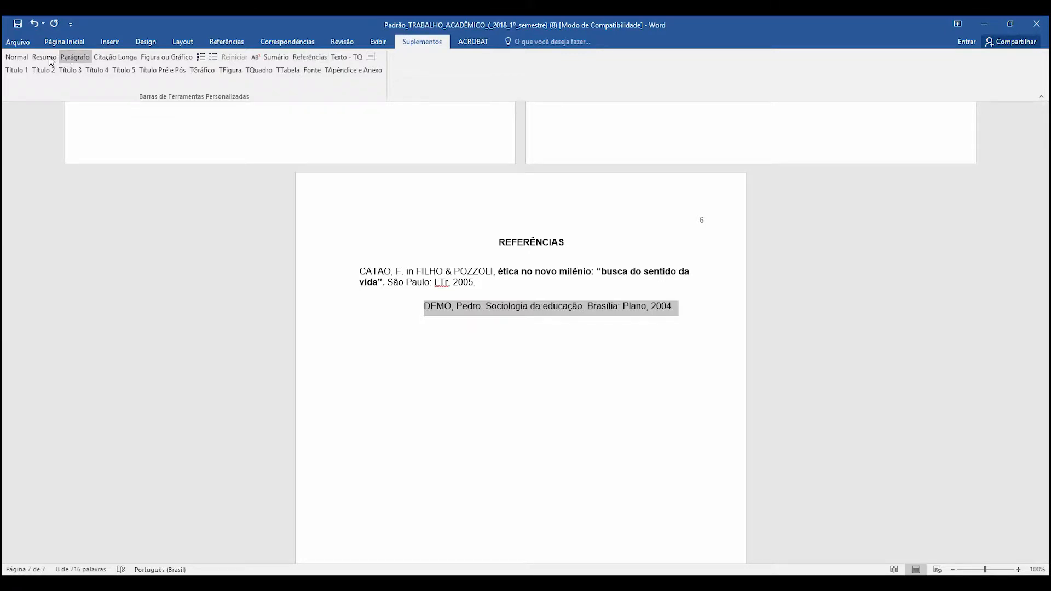
left_click(28, 58)
left_click(44, 58)
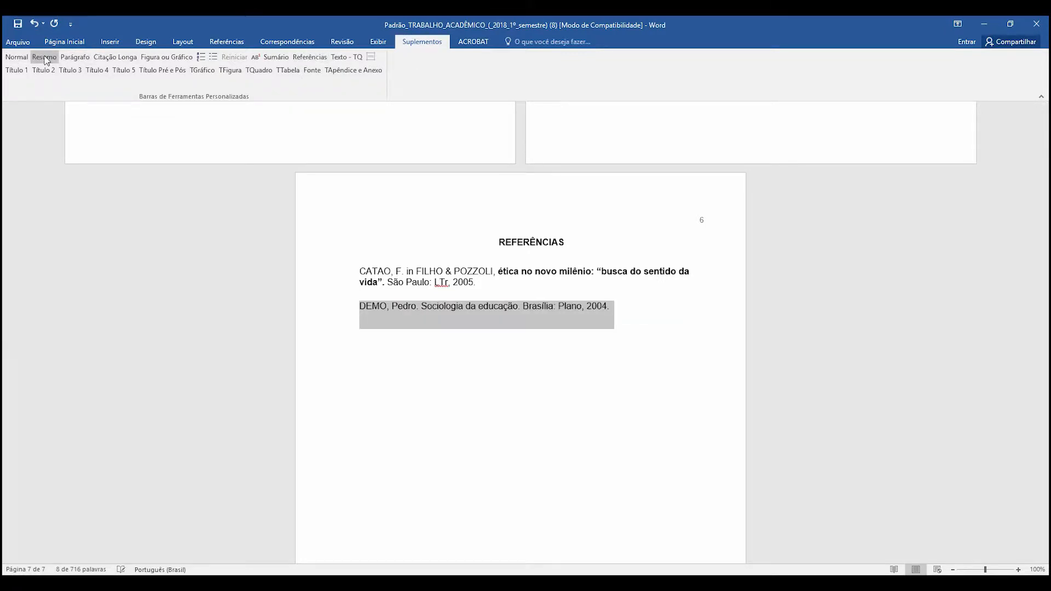
left_click(308, 62)
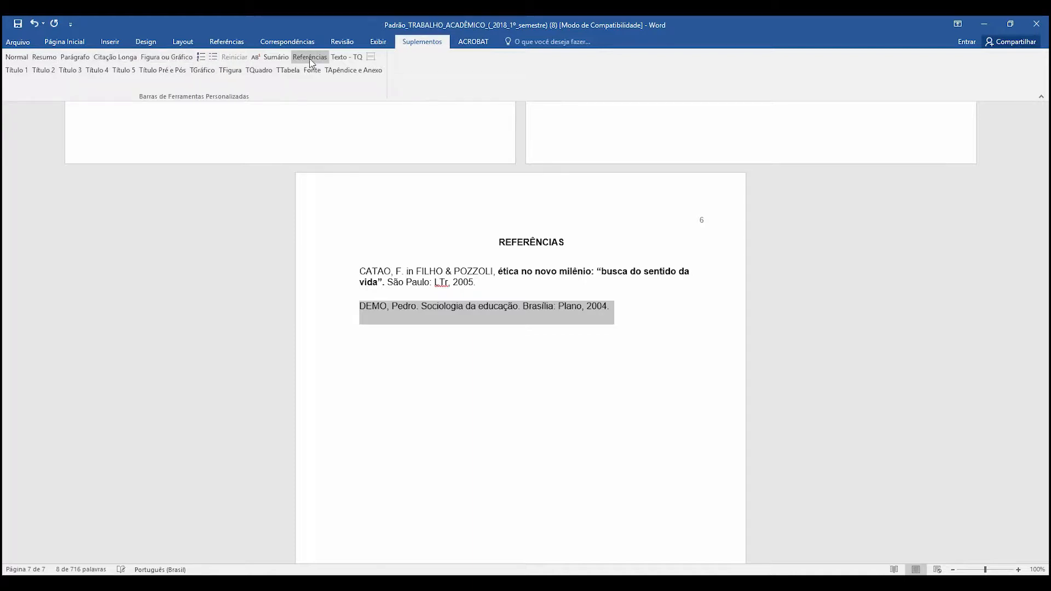
left_click(650, 335)
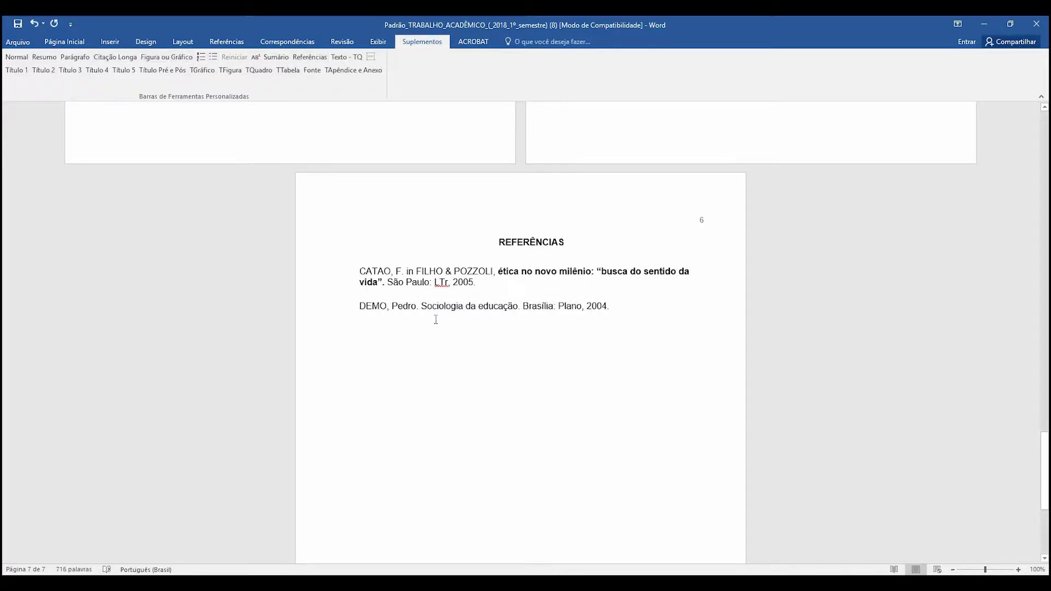
- Make the title "Sociologia da educação" in the second reference bold and start a new line below the entry
left_click_drag(421, 308, 515, 308)
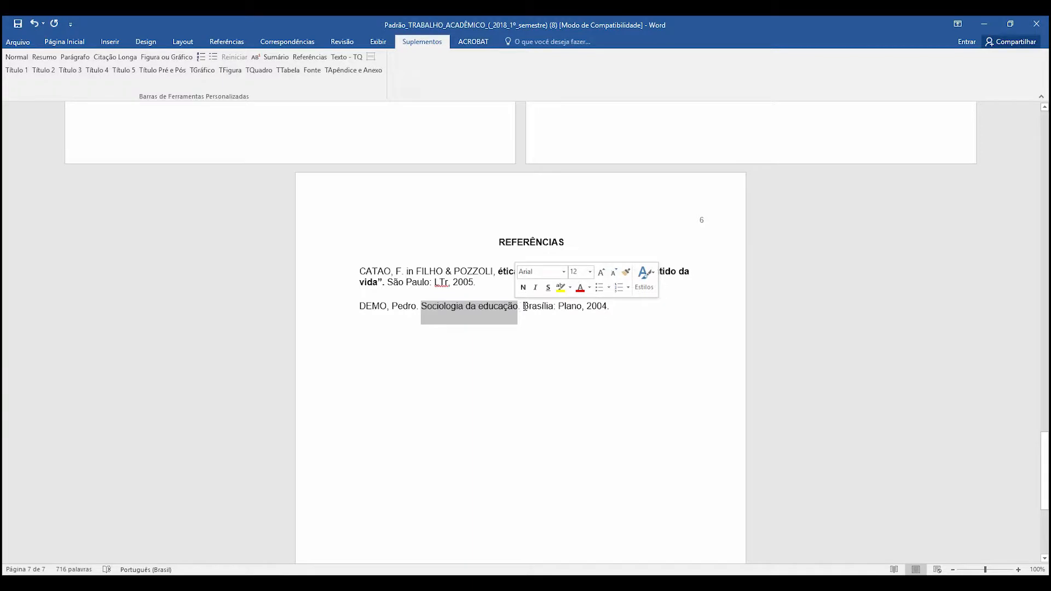
left_click(523, 287)
left_click(665, 355)
key("Return")
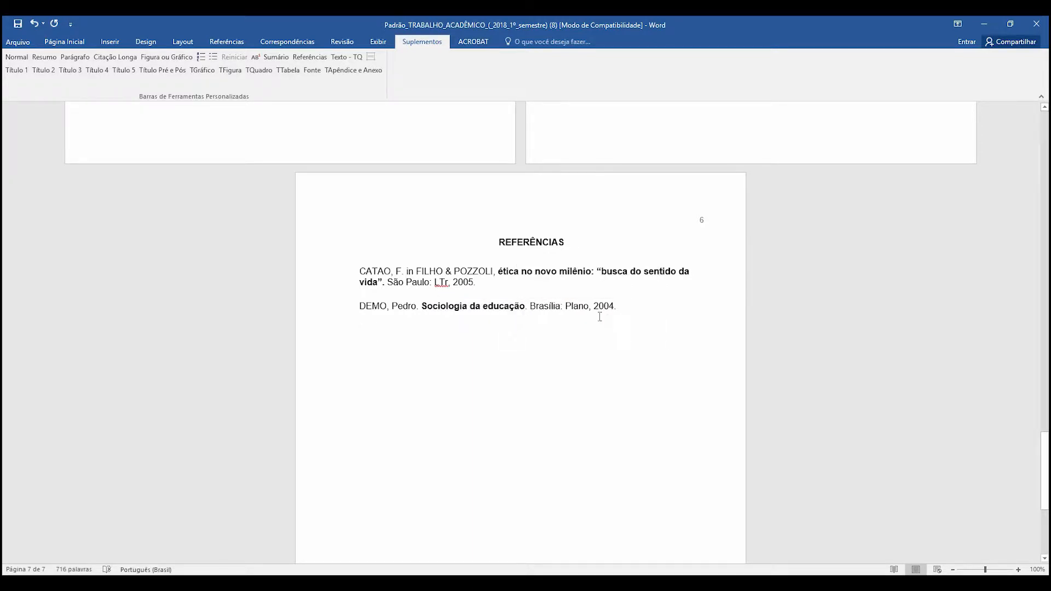
key("alt+Tab")
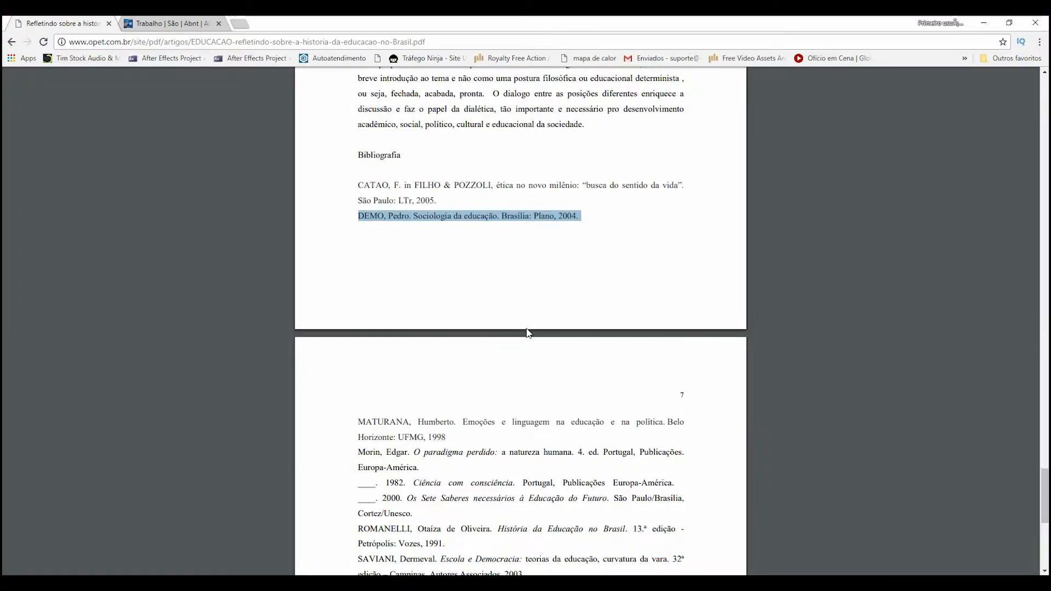
scroll(529, 333, "down", 5)
scroll(529, 333, "up", 8)
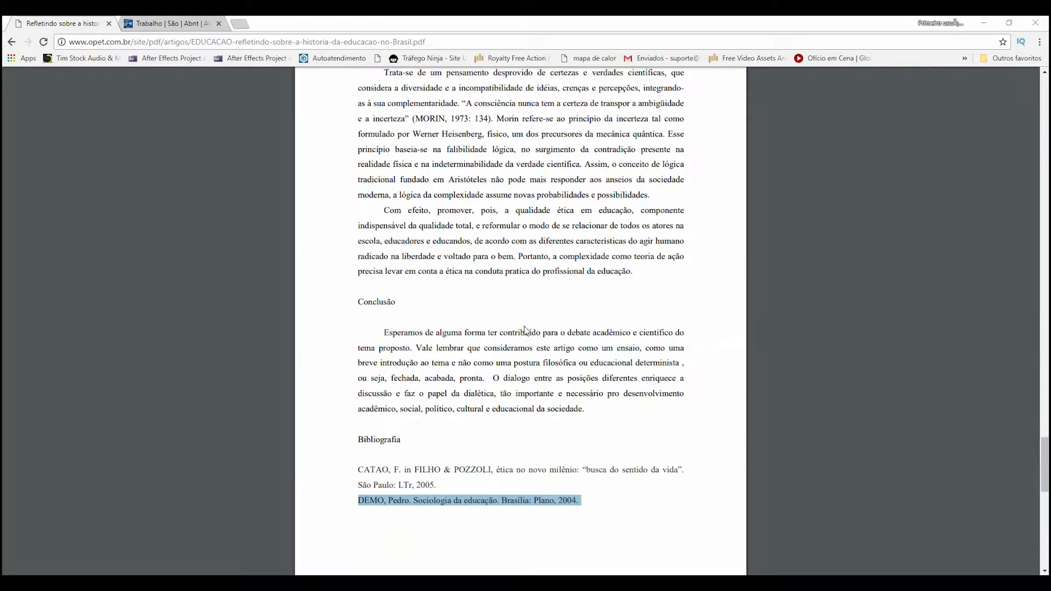
key("alt+Tab")
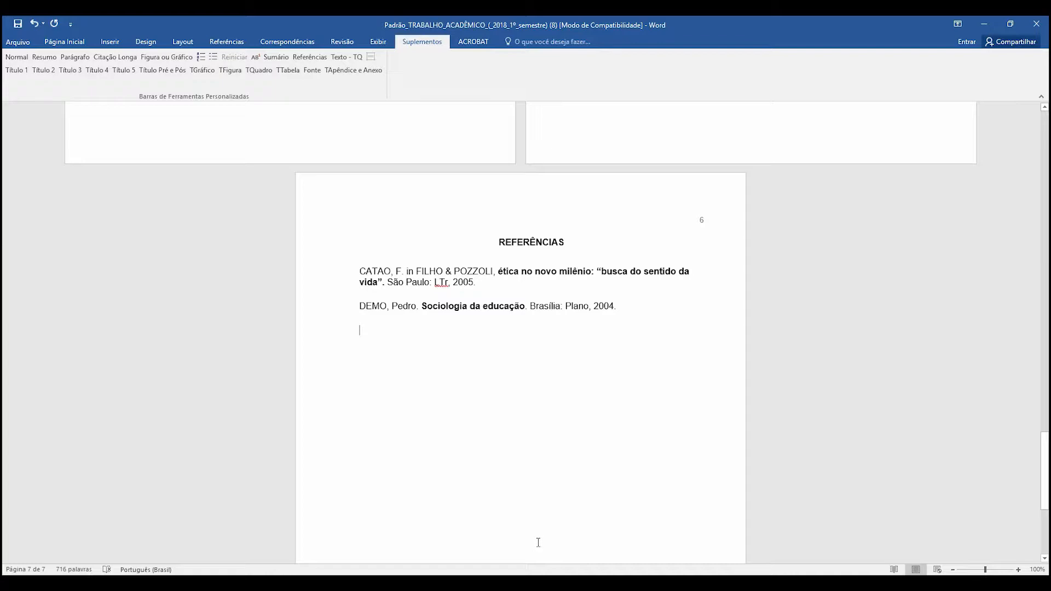
- Copy the PDF article's web address from Chrome and paste it below the second reference in Word
left_click(434, 584)
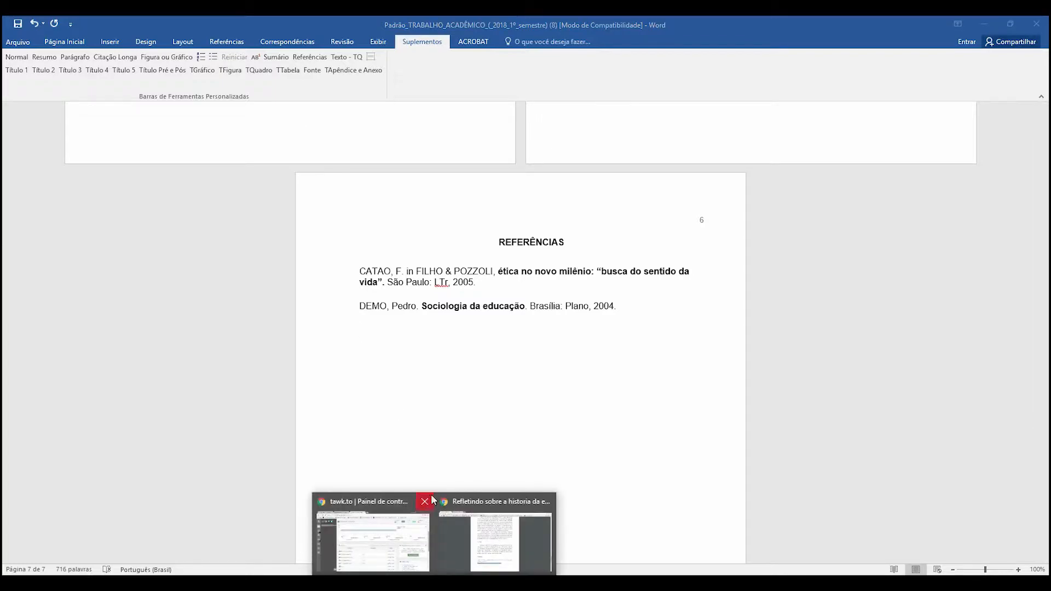
left_click(491, 544)
left_click_drag(425, 42, 69, 42)
key("ctrl+c")
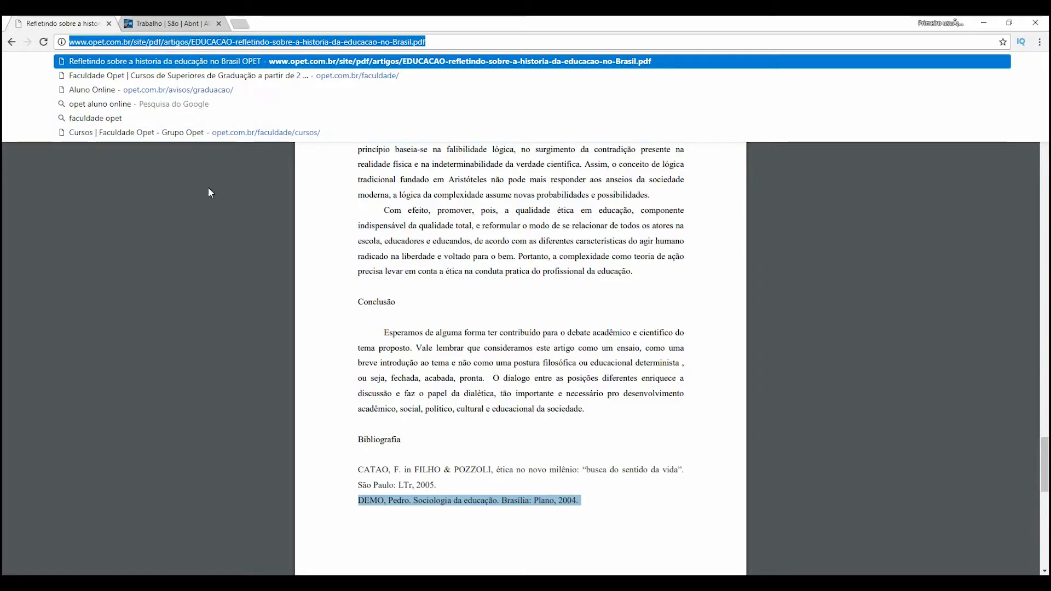
key("alt+Tab")
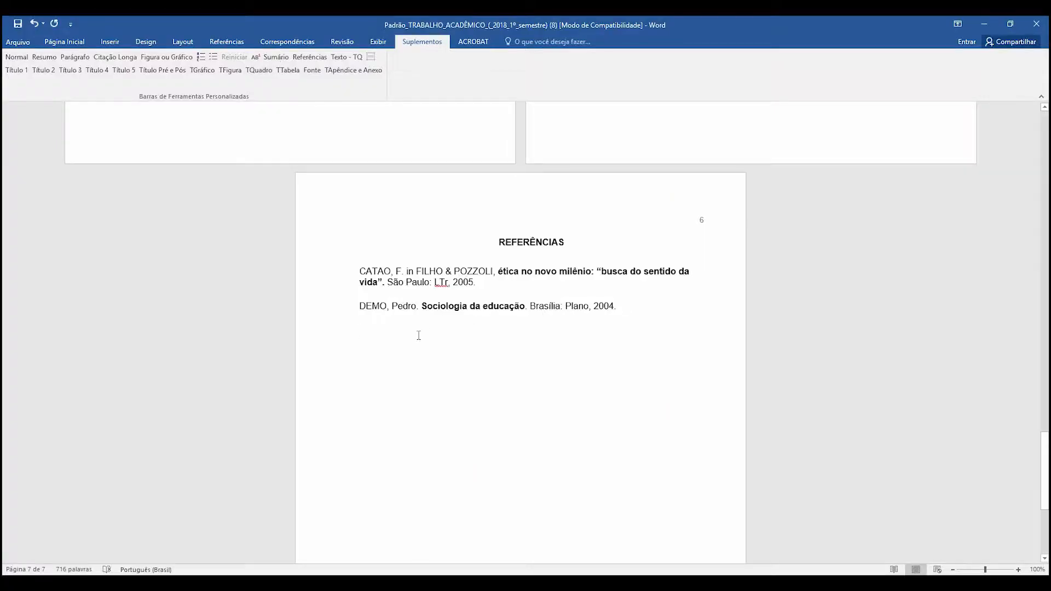
key("ctrl+v")
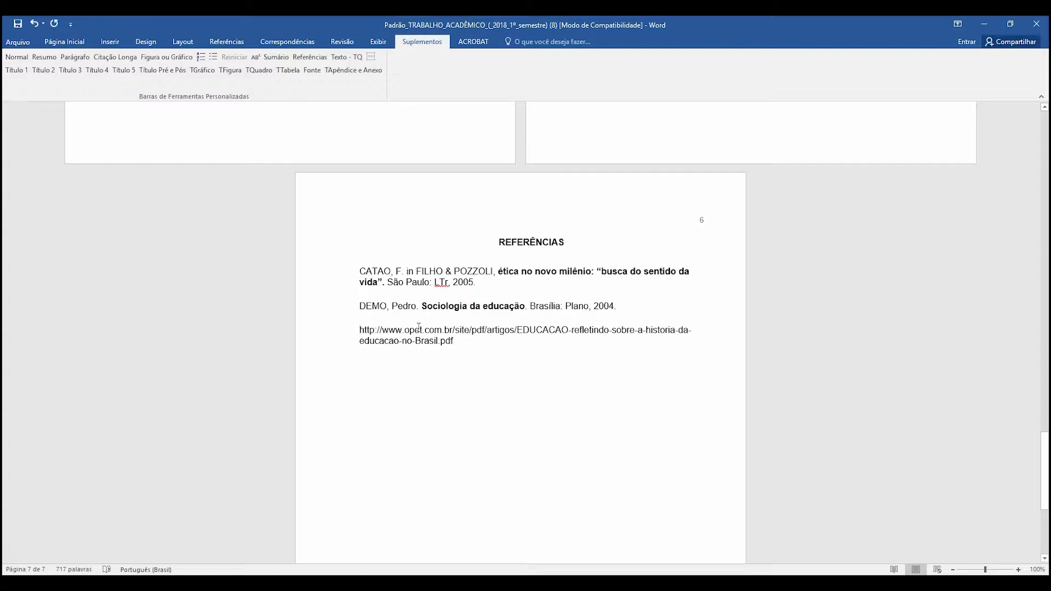
- Insert "Pesquisa." before the pasted web address as the start of the third reference
type("pESQUISA")
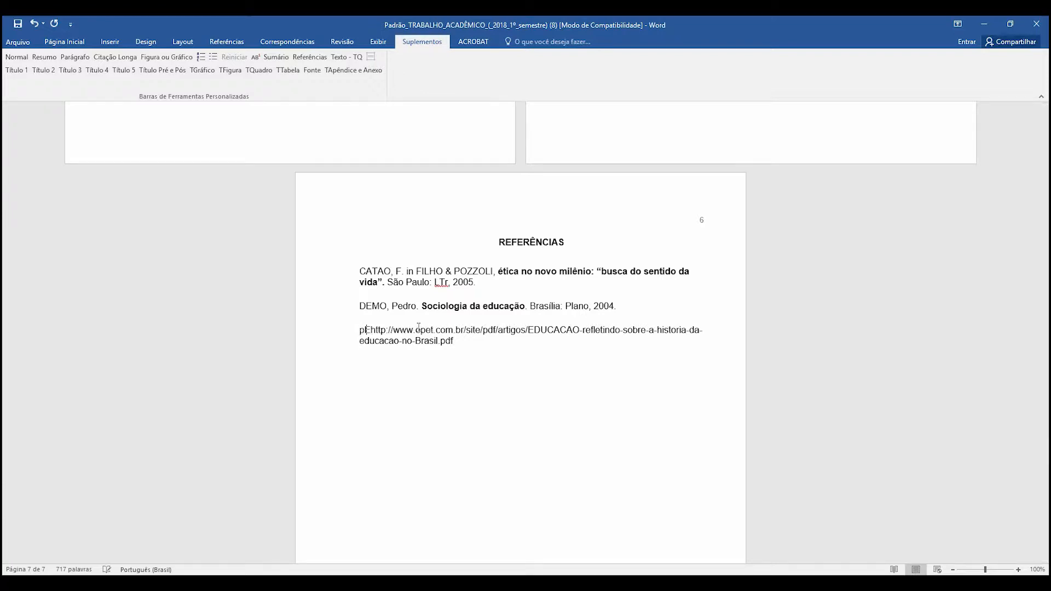
key("BackSpace")
key("BackSpace")
key("BackSpace")
key("BackSpace")
key("BackSpace")
key("BackSpace")
key("BackSpace")
key("BackSpace")
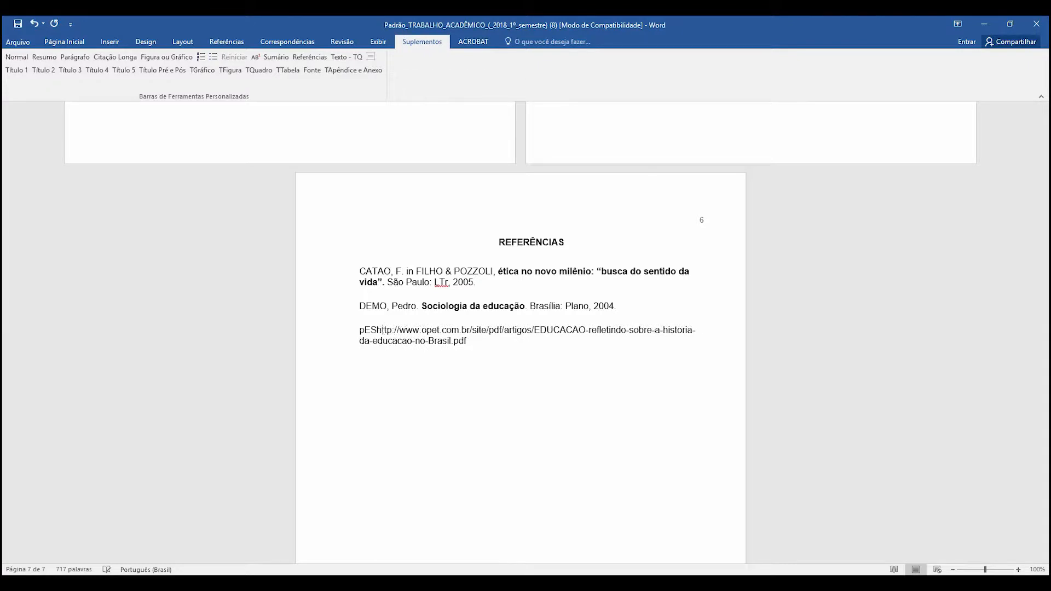
type("Pesquisa")
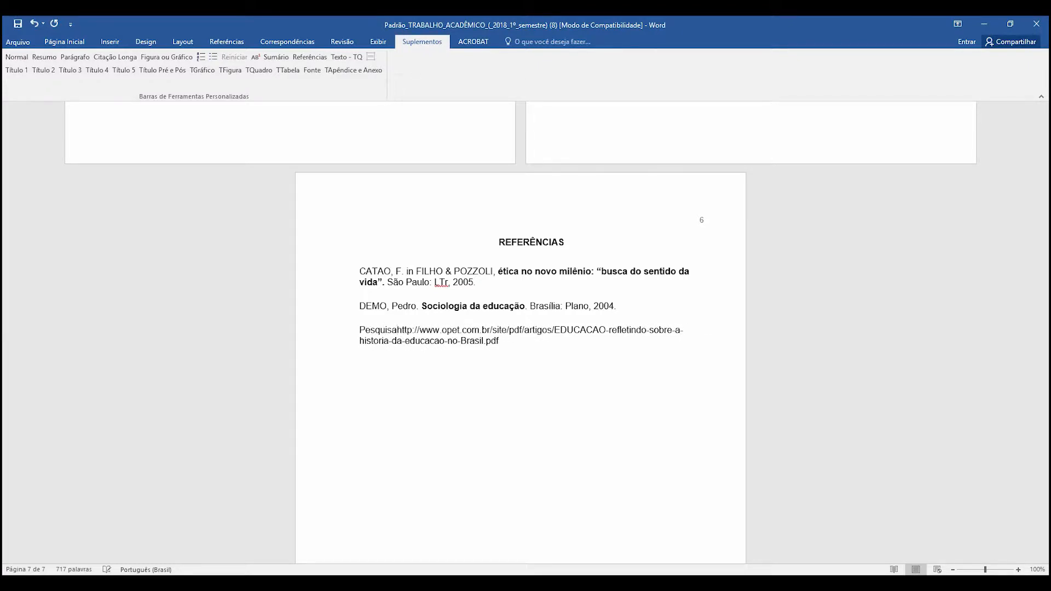
type(",")
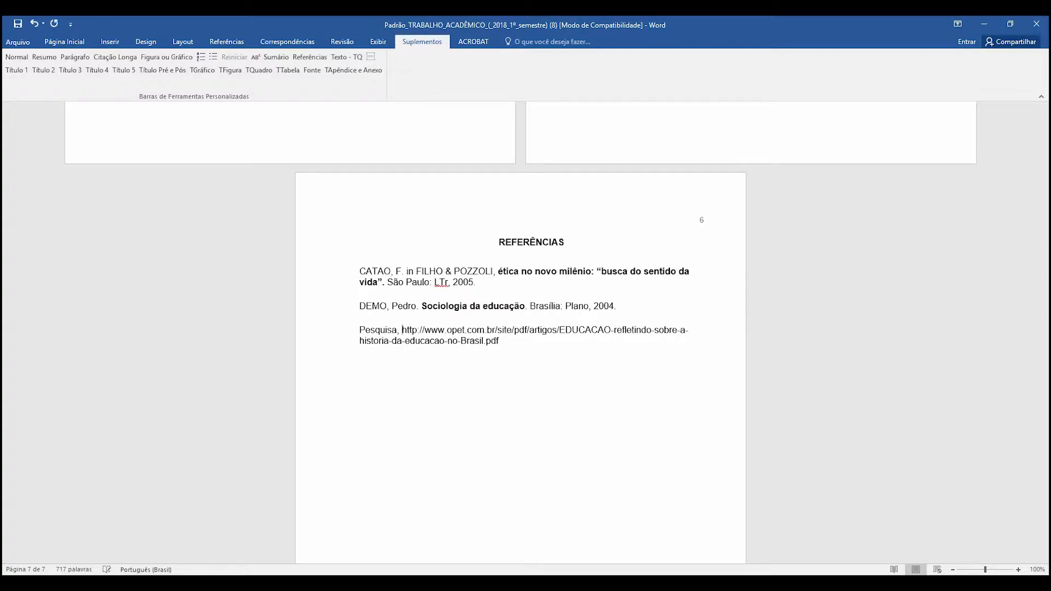
key("BackSpace")
key("BackSpace")
type(".")
- Copy the article title from the PDF's first page in Chrome and paste it after "Pesquisa." in Word, with the web address on its own line
key("alt+Tab")
scroll(467, 195, "up", 20)
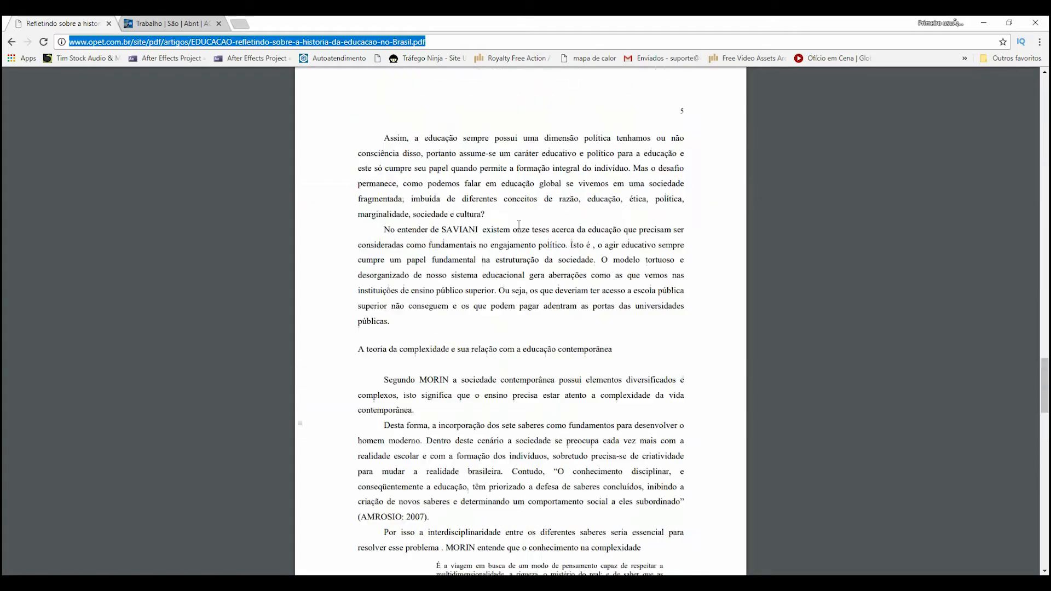
key("Up")
scroll(517, 226, "up", 20)
left_click(520, 243)
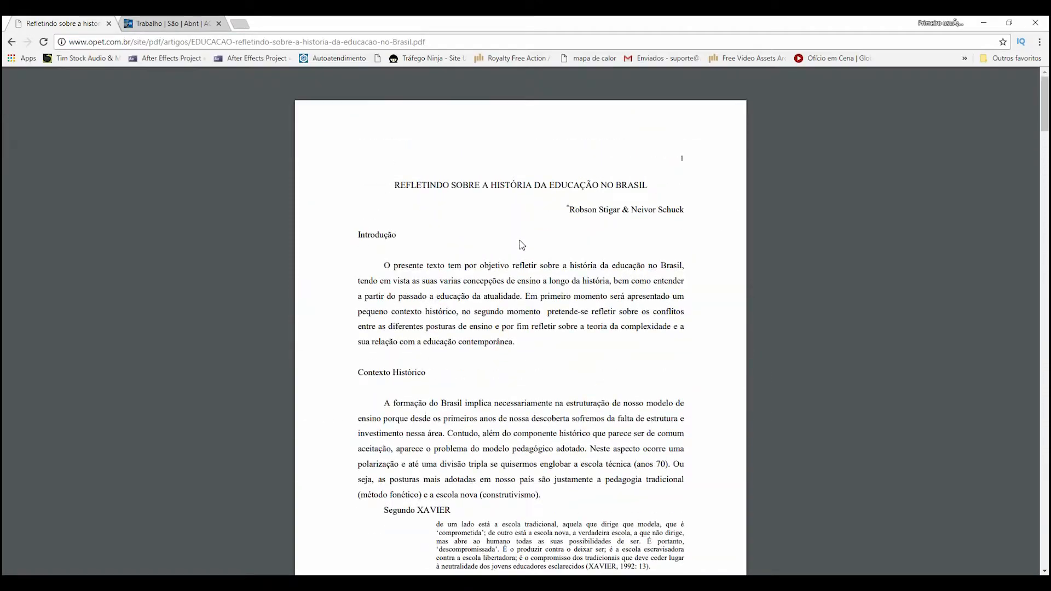
left_click_drag(395, 185, 650, 184)
key("ctrl+c")
key("alt+Tab")
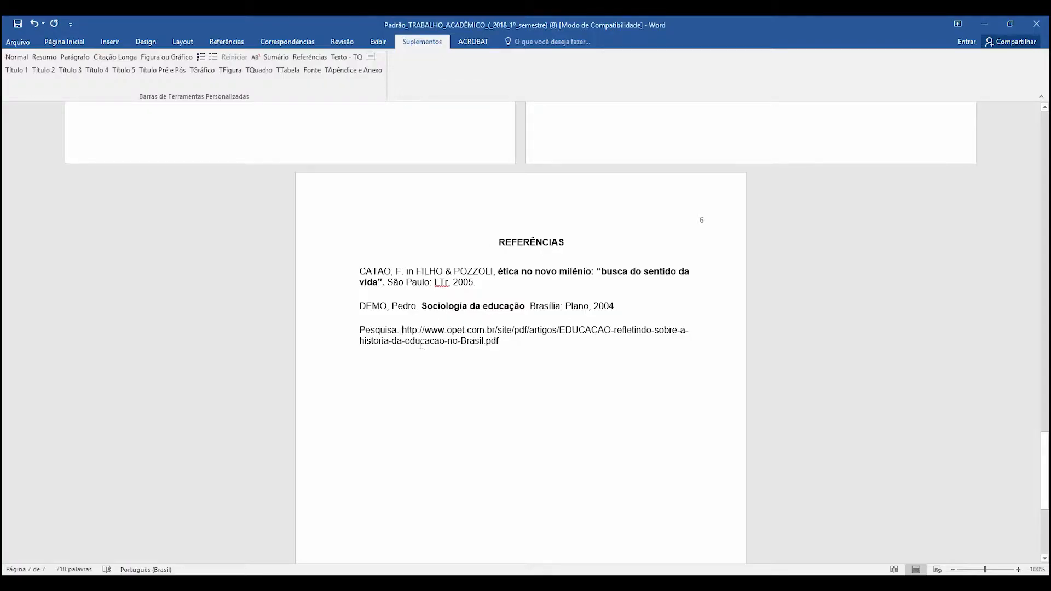
key("Return")
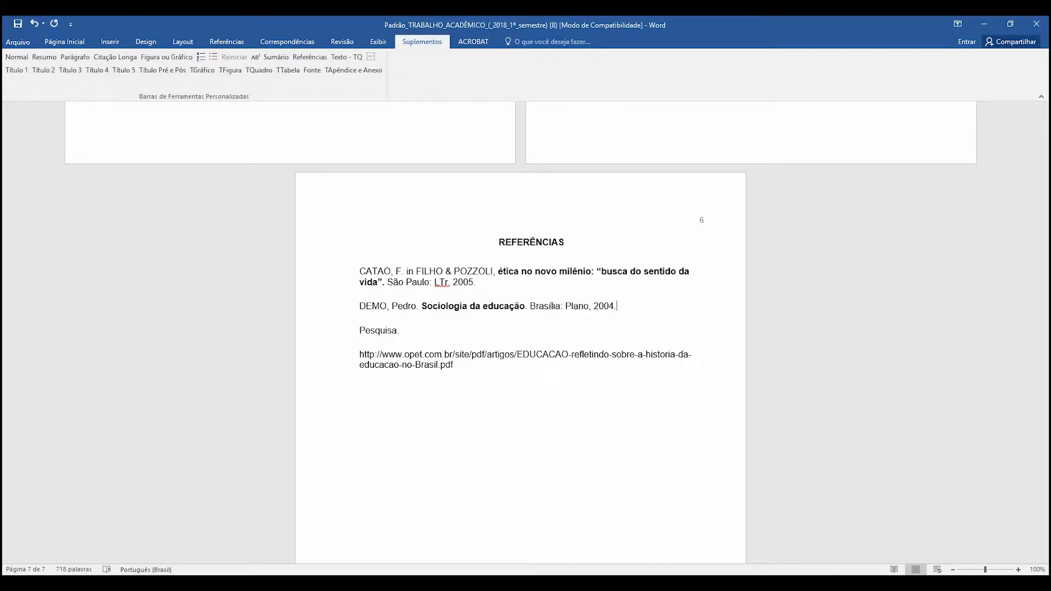
key("ctrl+v")
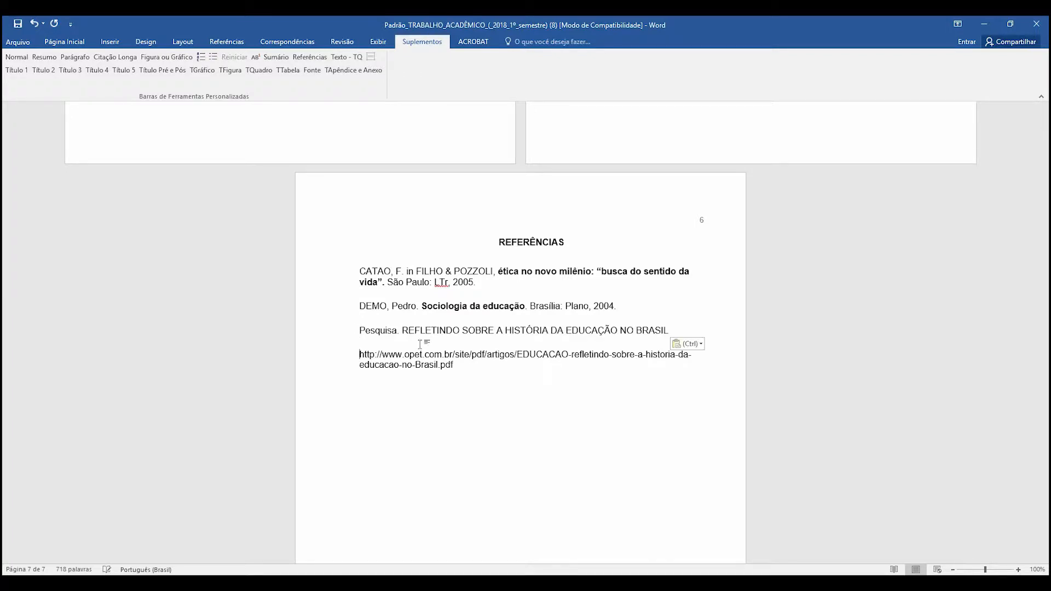
- Change the pasted title to sentence case and capitalize "Brasil"
left_click_drag(433, 331, 659, 331)
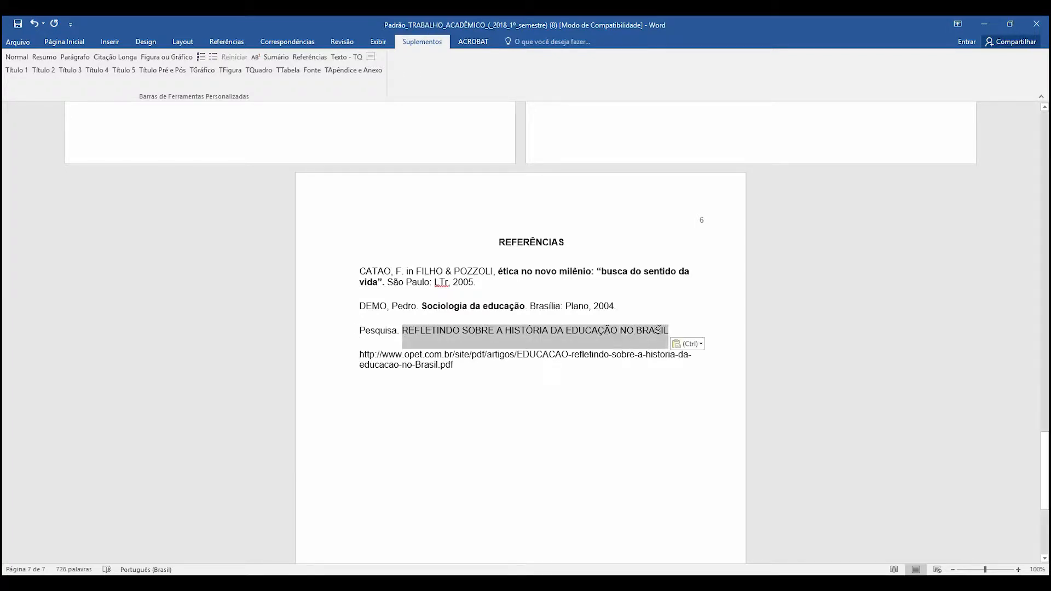
left_click(64, 42)
left_click(236, 62)
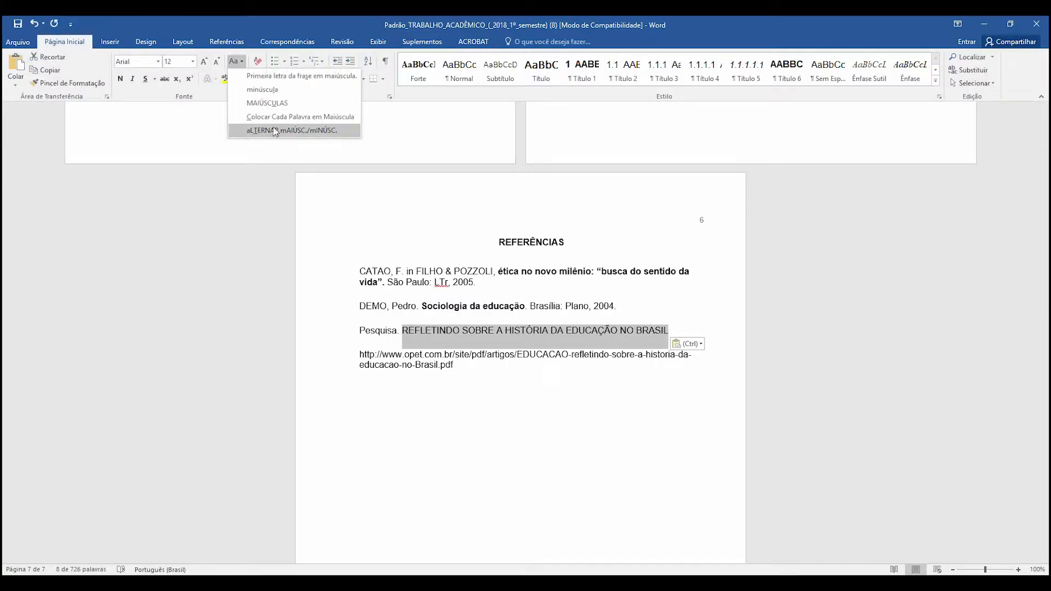
left_click(270, 79)
left_click(536, 339)
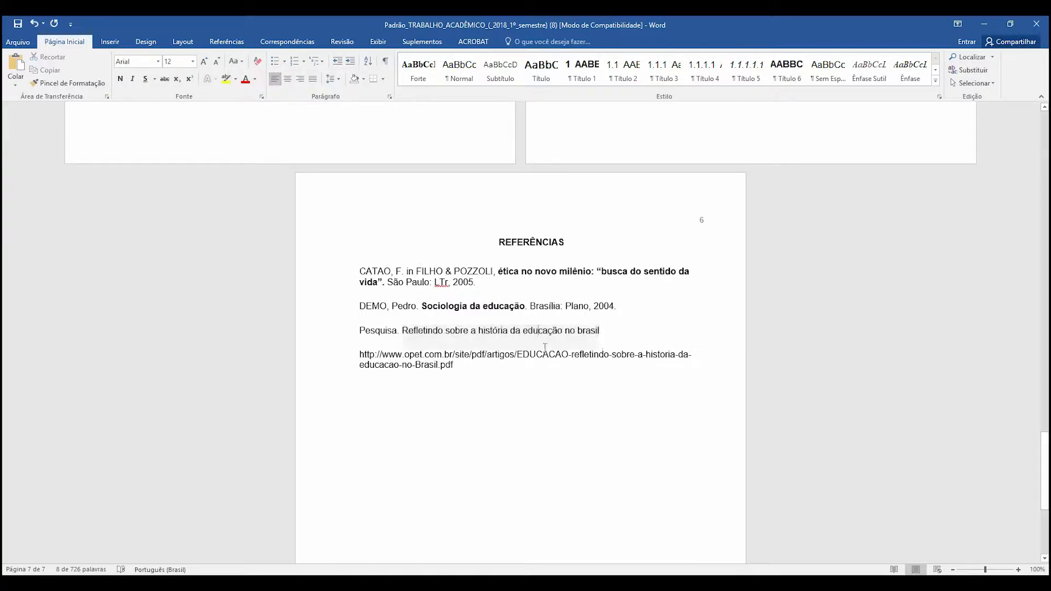
left_click(582, 332)
key("BackSpace")
type("B")
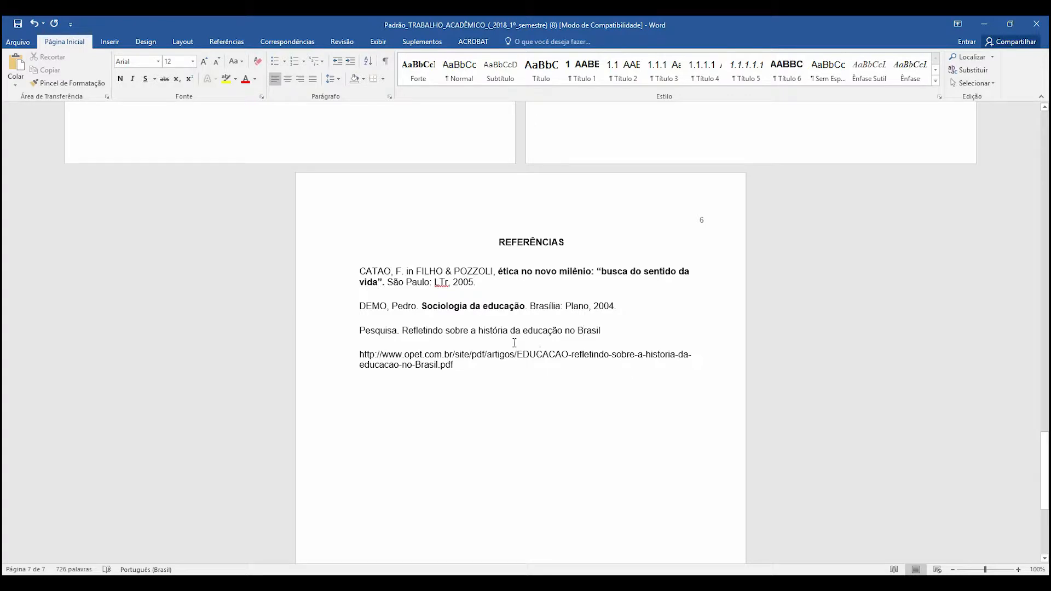
- Make the title "Refletindo sobre a história da educação no Brasil" in the third reference bold
left_click_drag(600, 330, 400, 329)
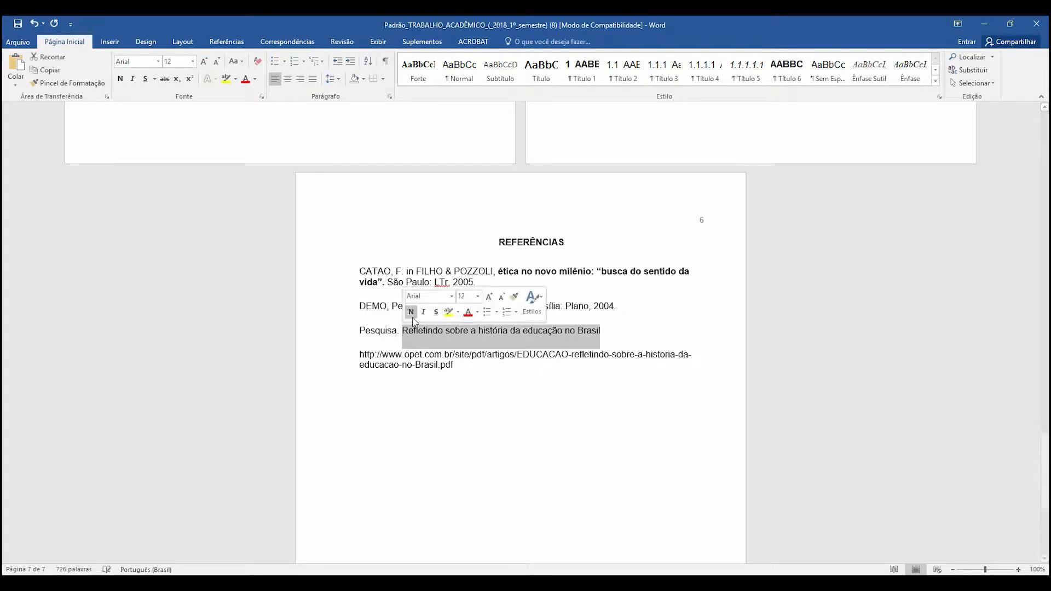
key("ctrl+b")
left_click(623, 332)
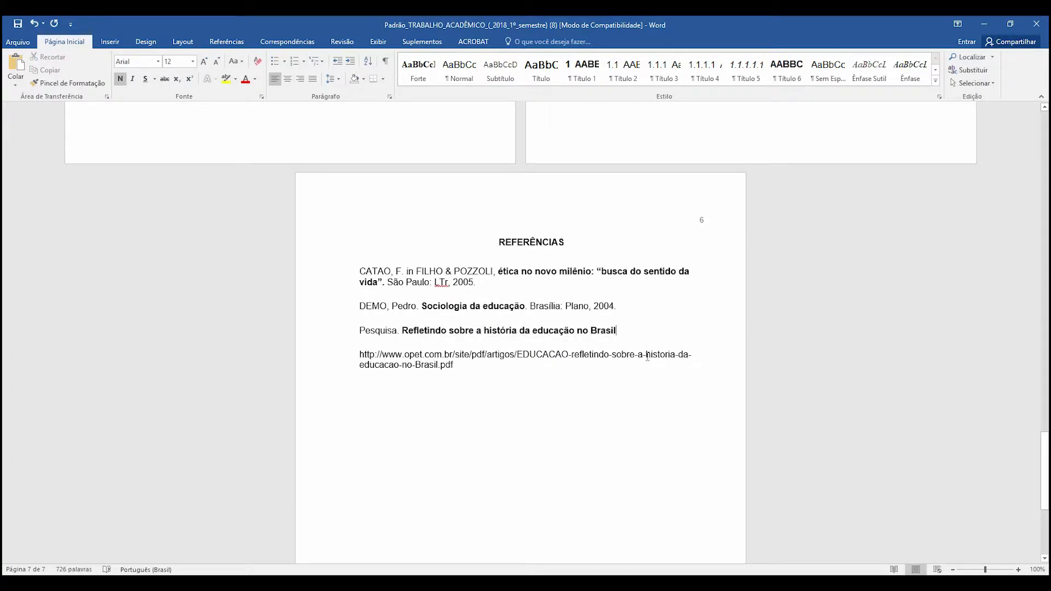
- Insert "Disponível em: " before the web address in the third reference
key("Right")
type("Disponível em")
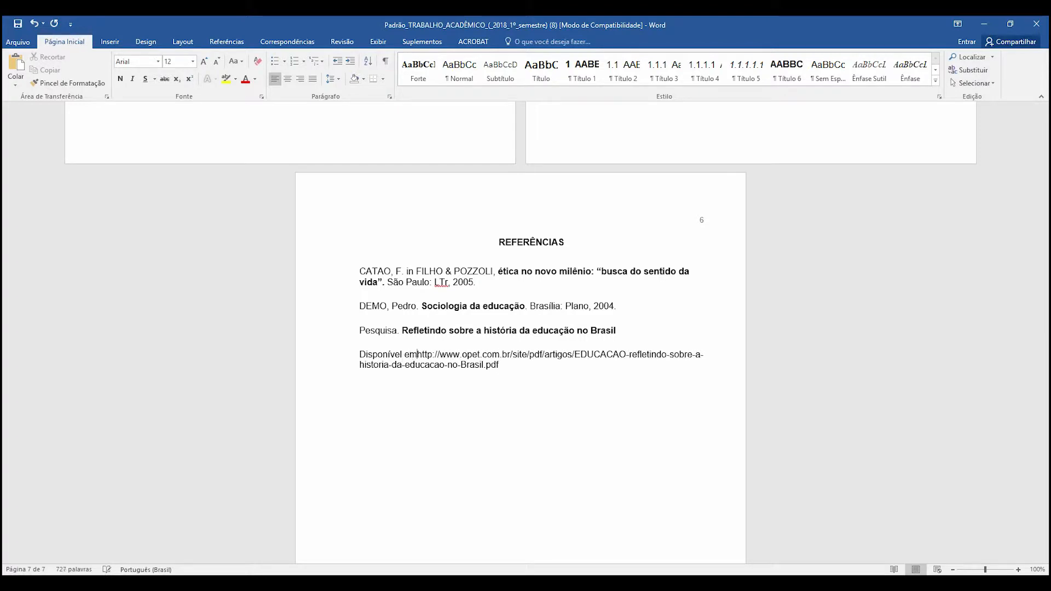
type(": ")
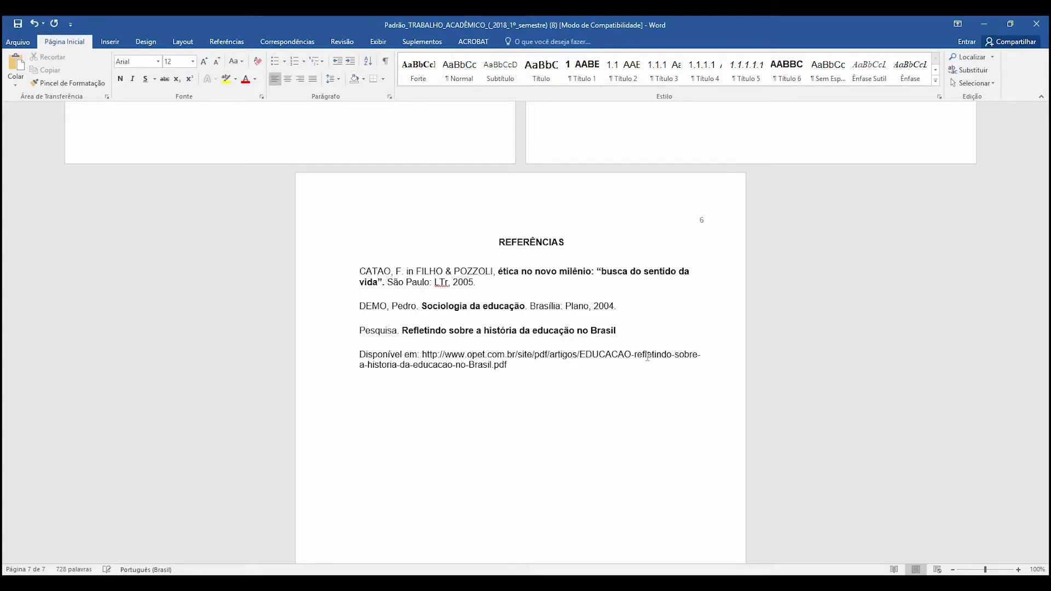
type("<")
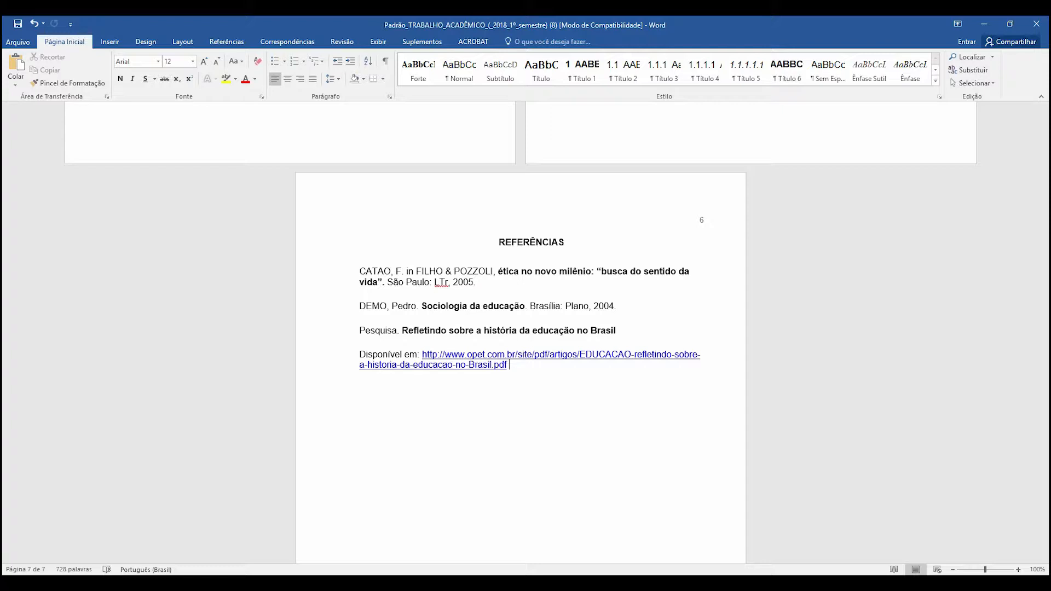
- Add "Acesso em: 14.03.2018" after the web address and join that line to the title line above
type("Acesso em")
type(": 14.03.2018")
left_click(624, 328)
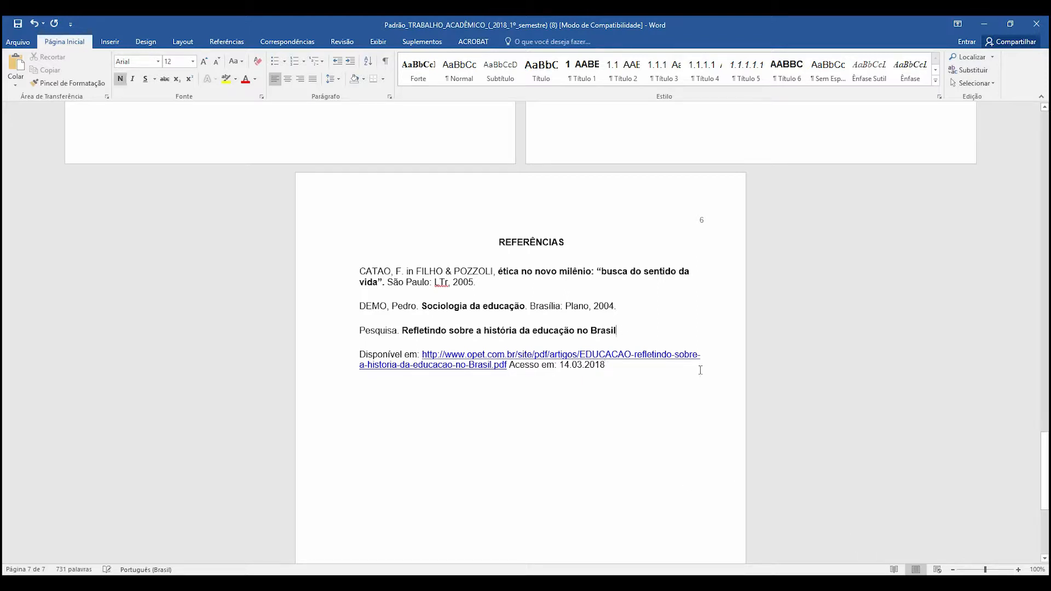
key("Delete")
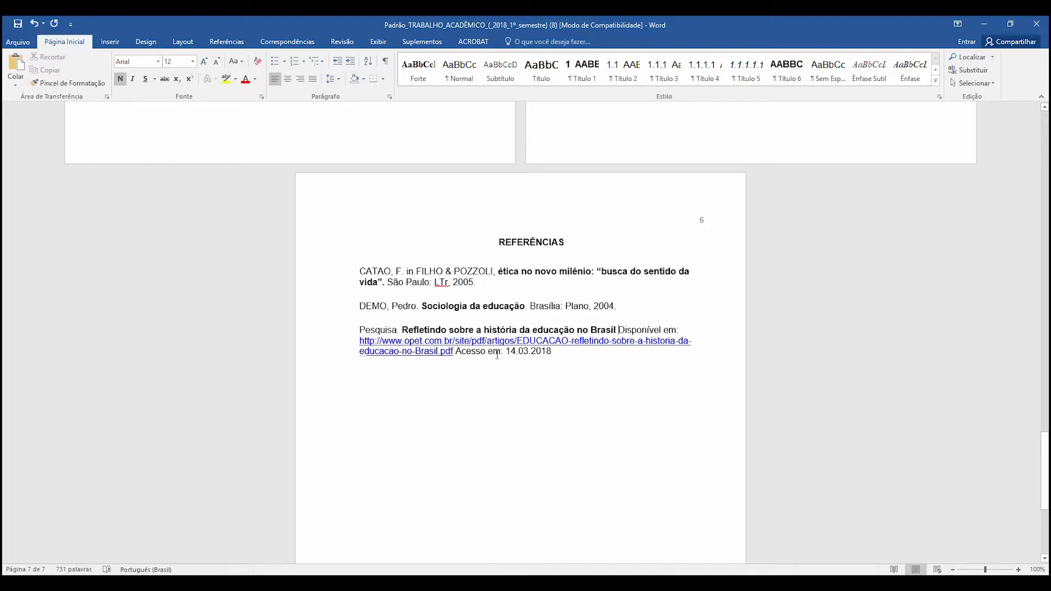
- Update the table of contents field on the SUMÁRIO page
scroll(605, 345, "up", 10)
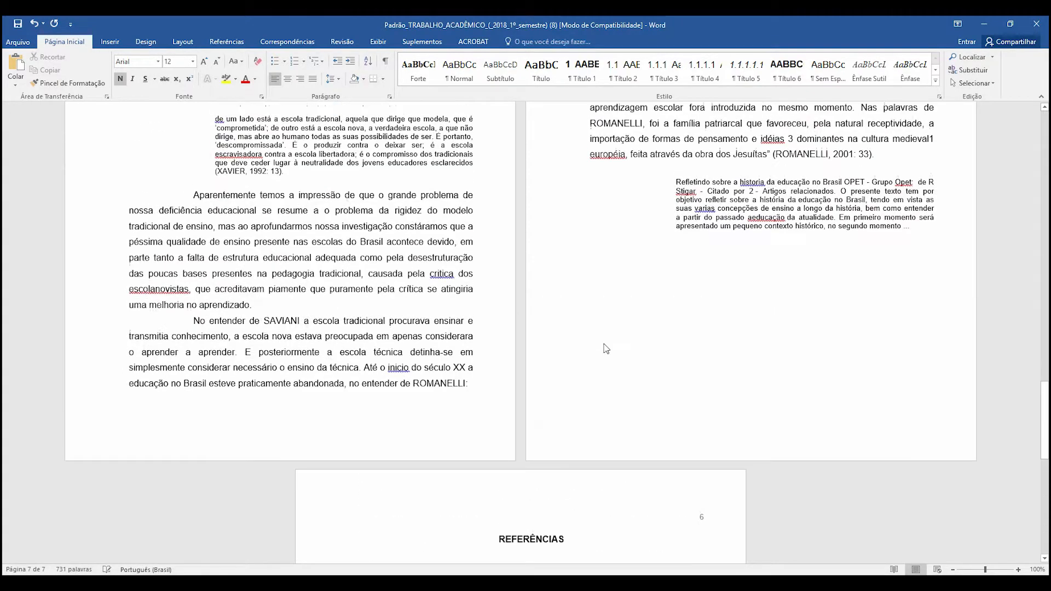
scroll(605, 345, "up", 10)
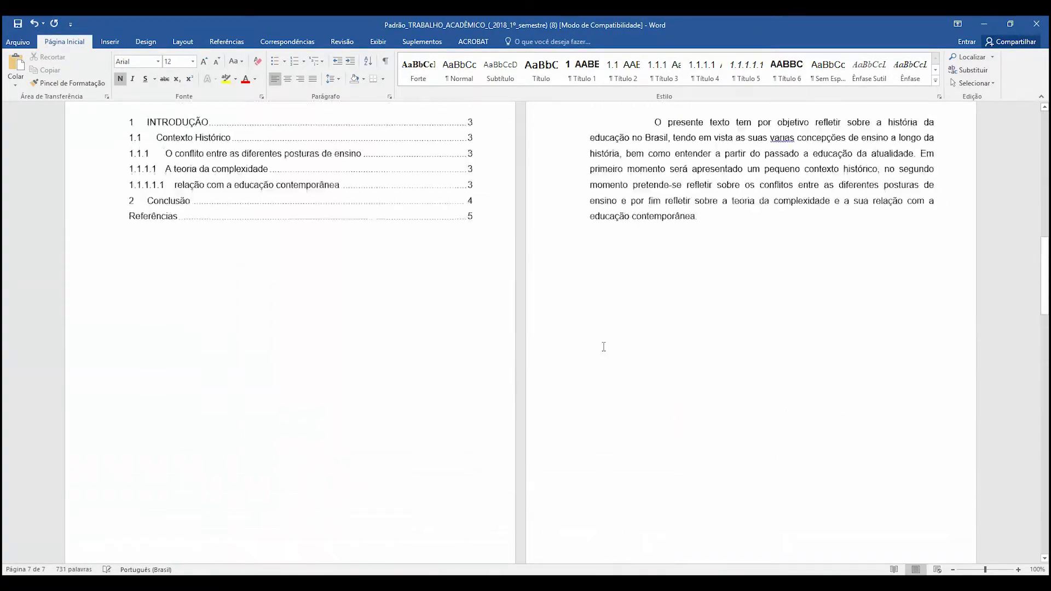
right_click(286, 323)
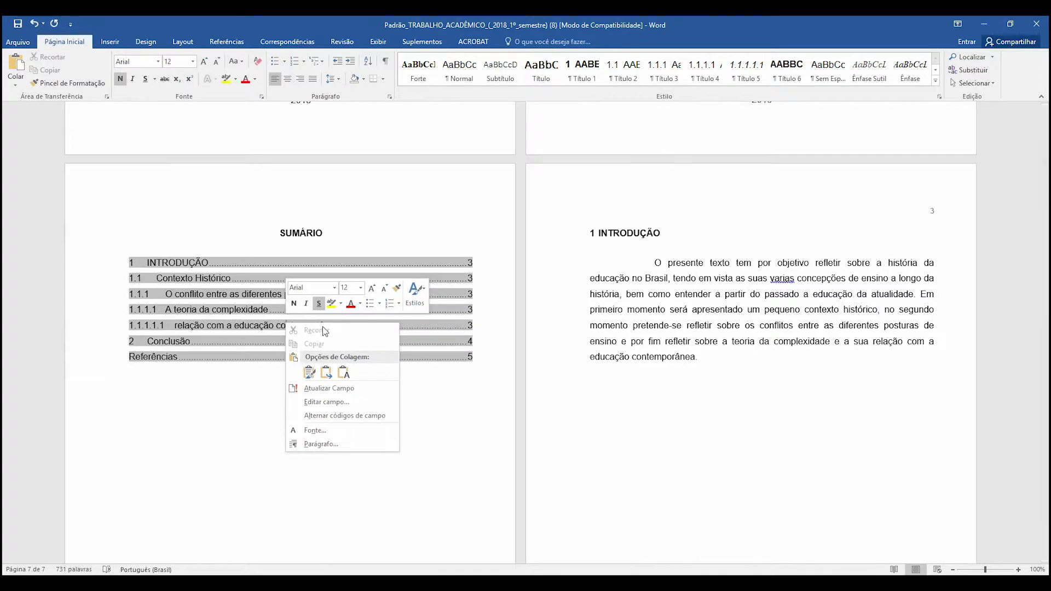
left_click(330, 388)
left_click(233, 362)
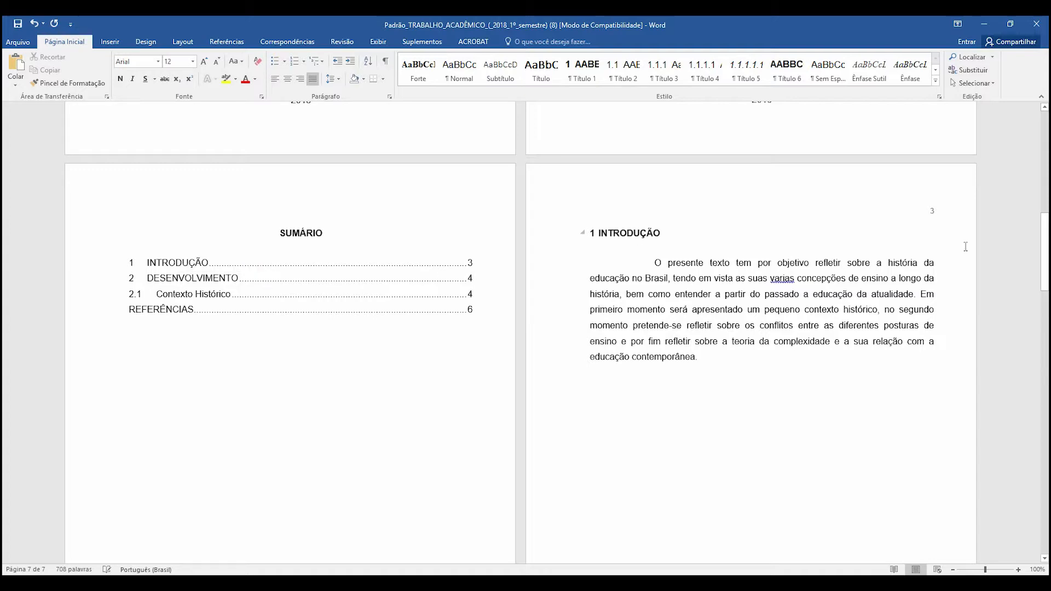
- Look over the finished paper up to its cover page and close the document without saving the changes
scroll(600, 336, "down", 3)
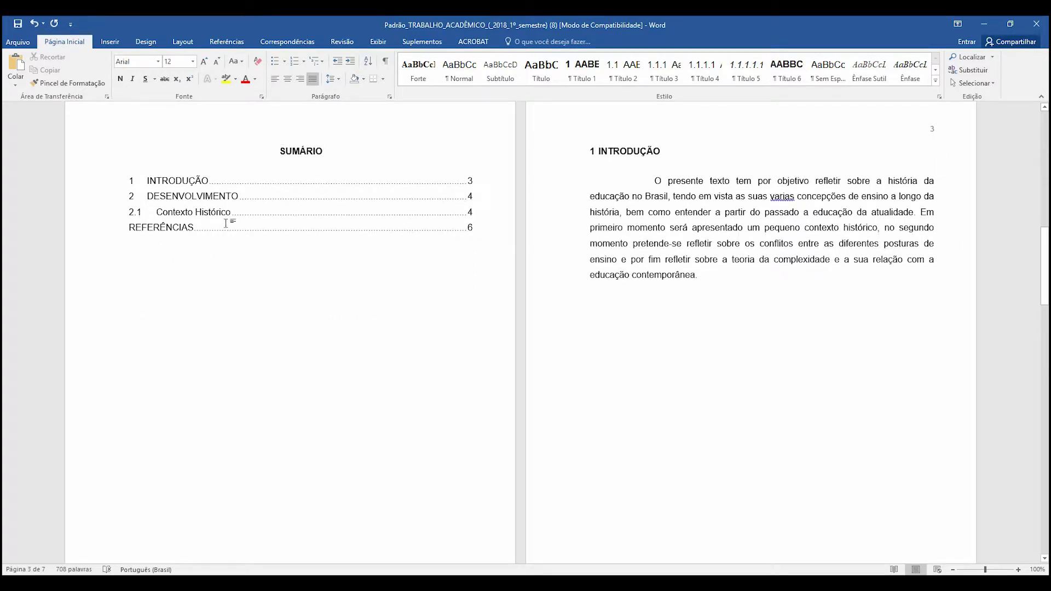
scroll(644, 277, "down", 15)
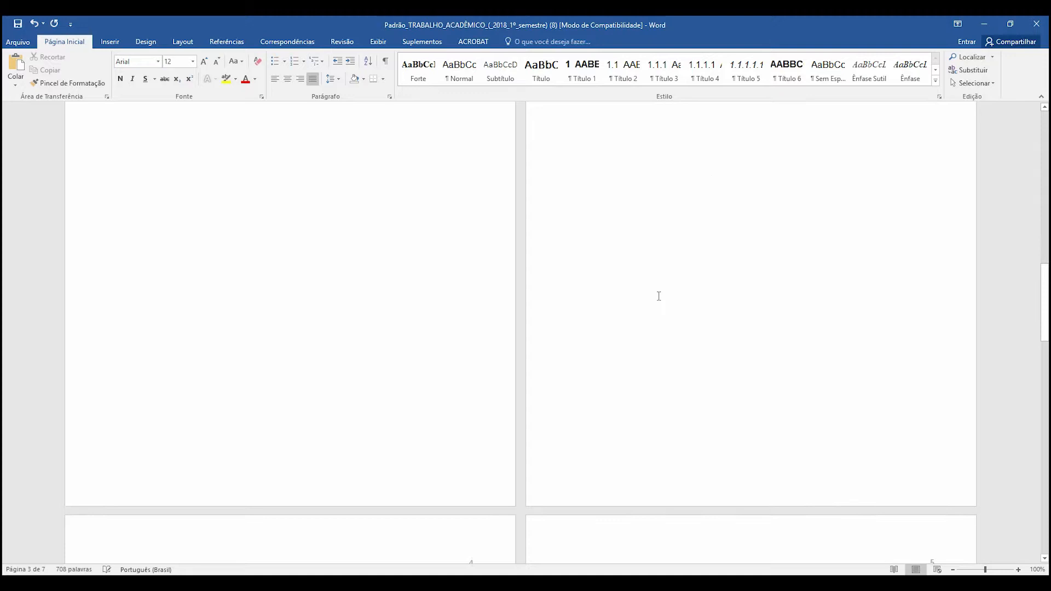
scroll(661, 308, "down", 7)
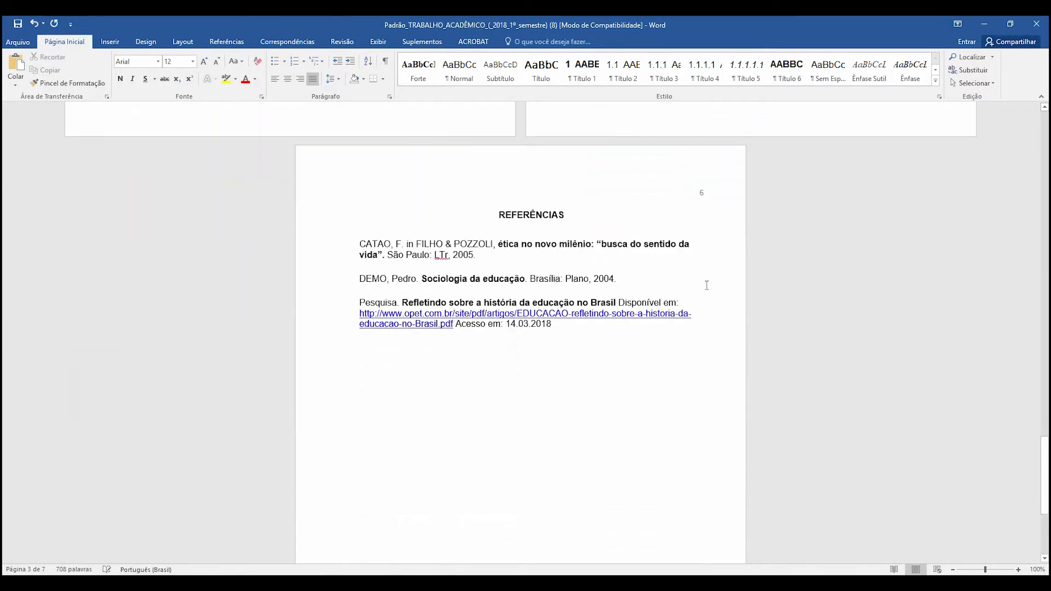
scroll(578, 328, "up", 20)
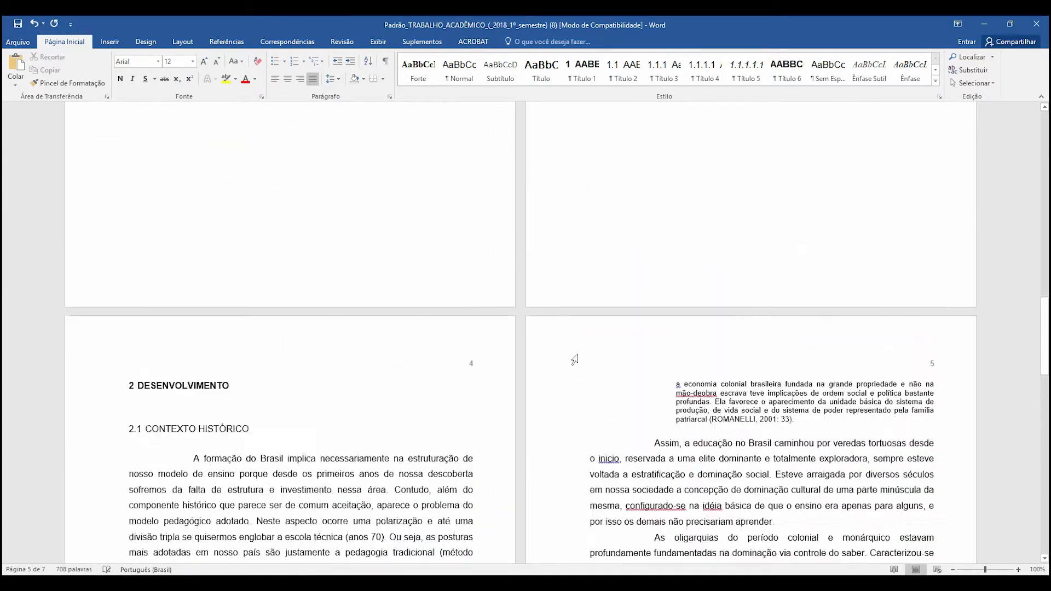
scroll(574, 350, "up", 8)
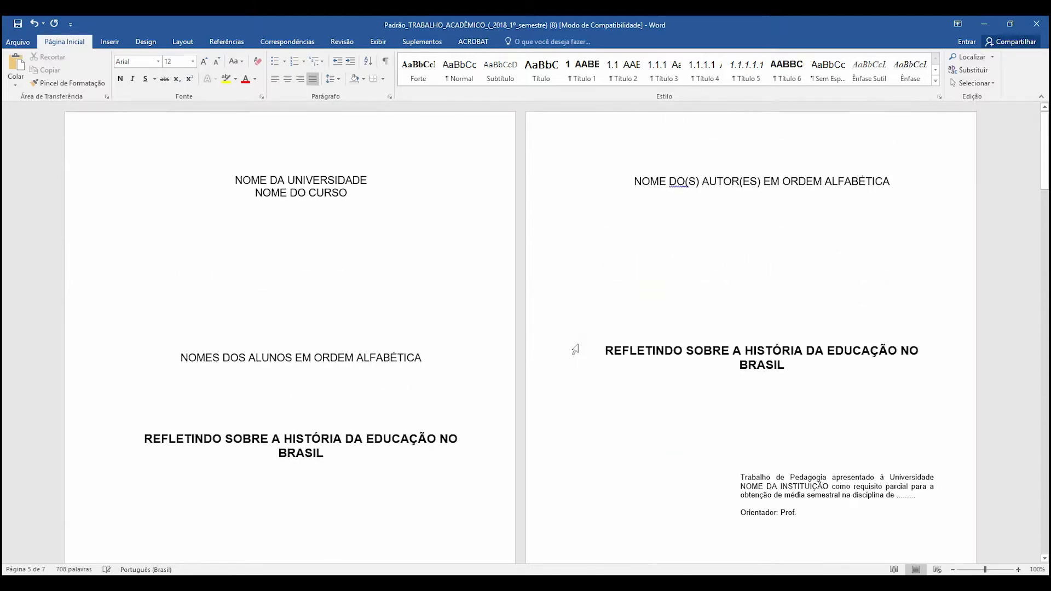
left_click(1036, 23)
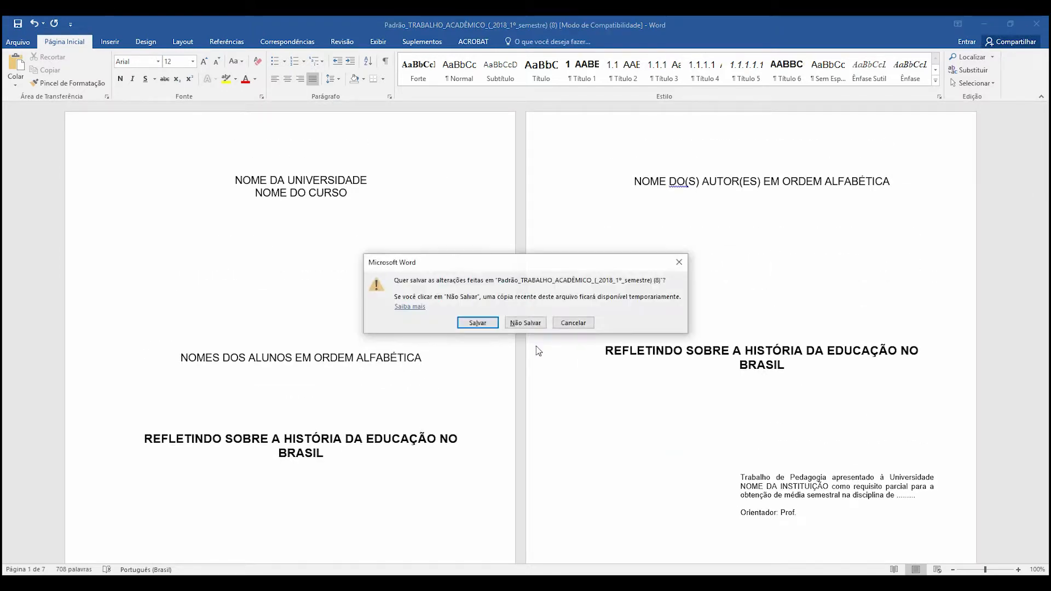
left_click(526, 323)
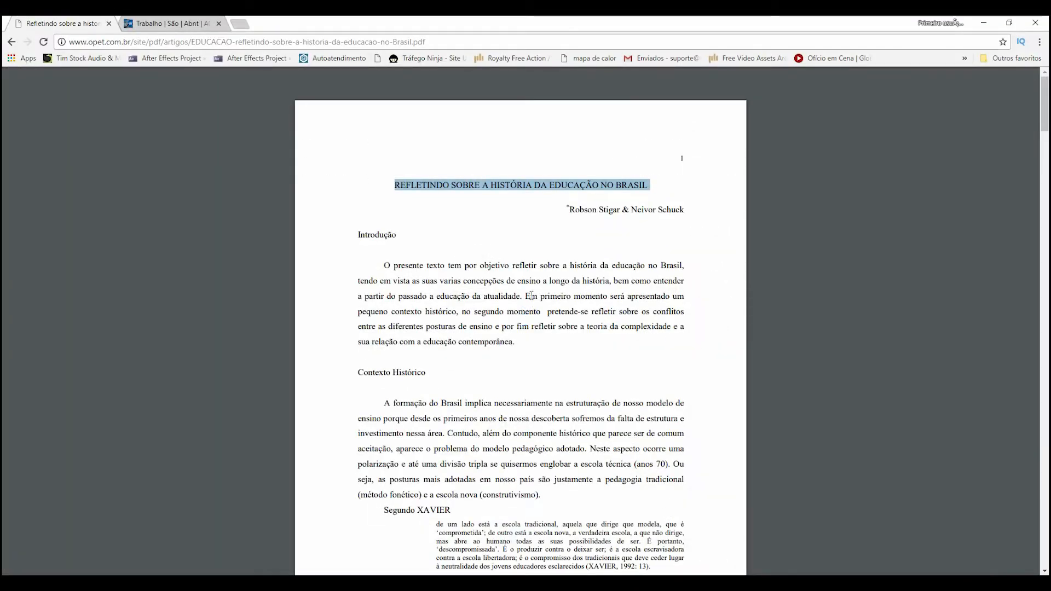
- Download the PADRÃO ARTIGO CIENTIFICO template from the models website, open it in Word with editing enabled, and look over its two pages
left_click(155, 22)
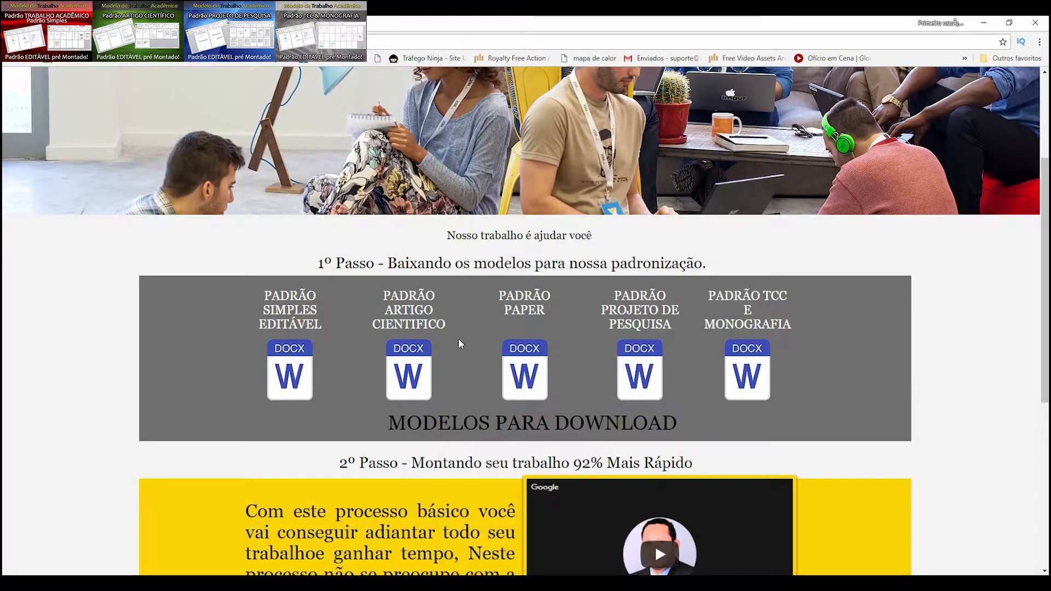
left_click(406, 368)
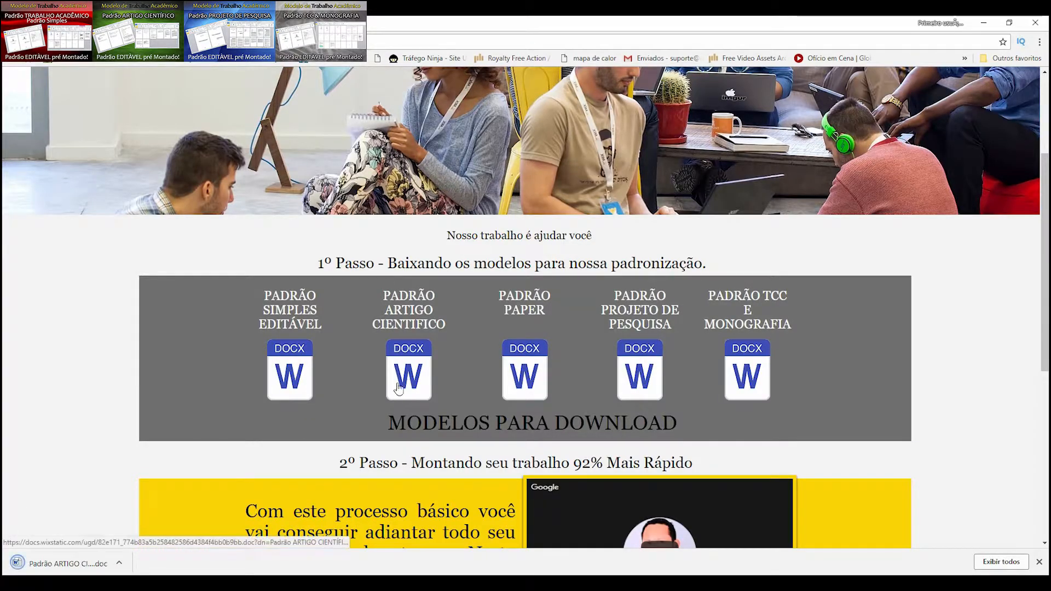
left_click(8, 560)
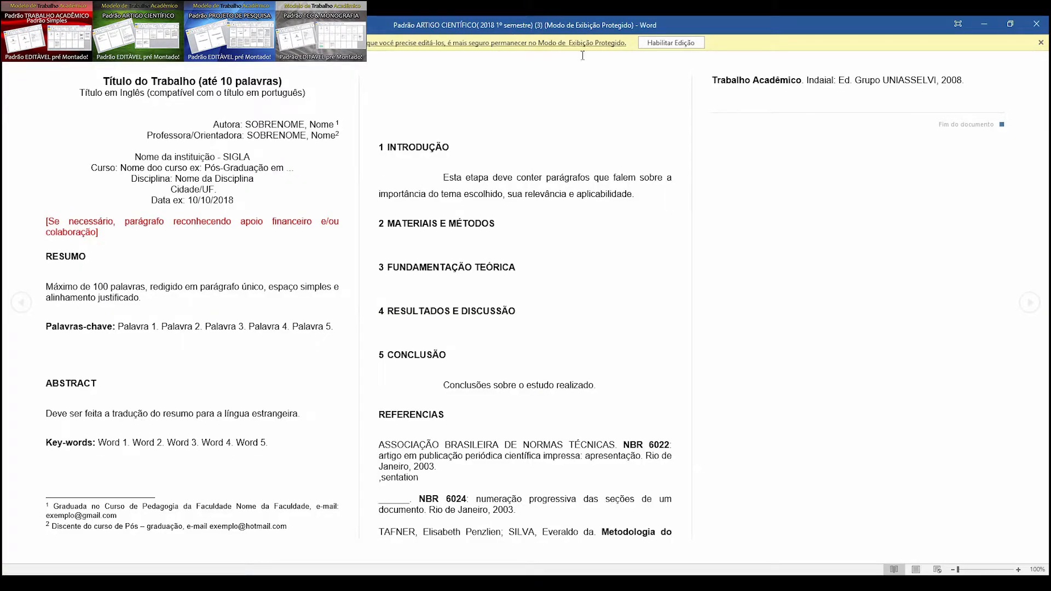
left_click(673, 43)
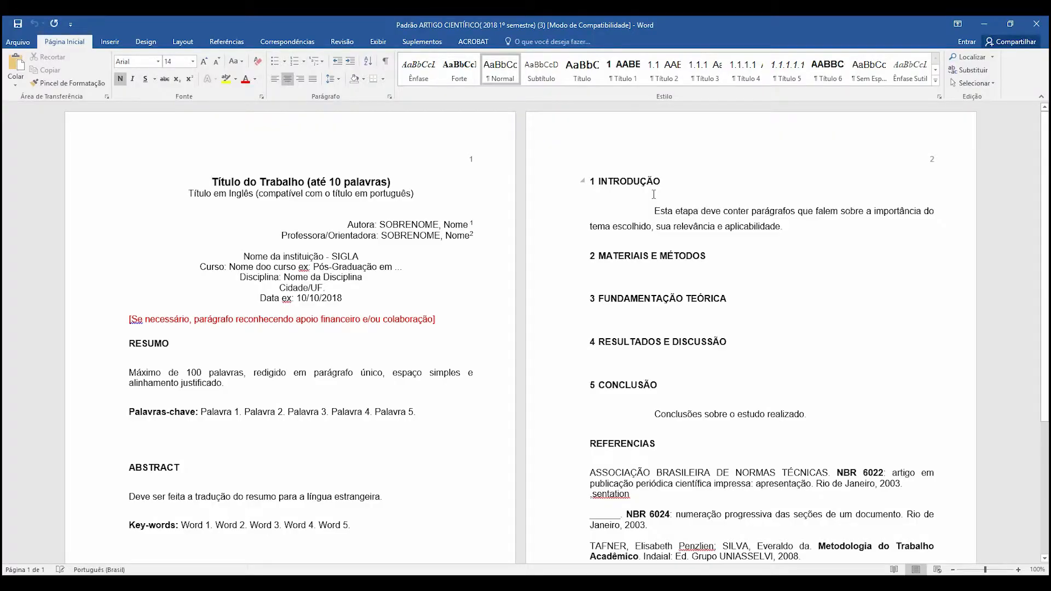
scroll(500, 243, "down", 6)
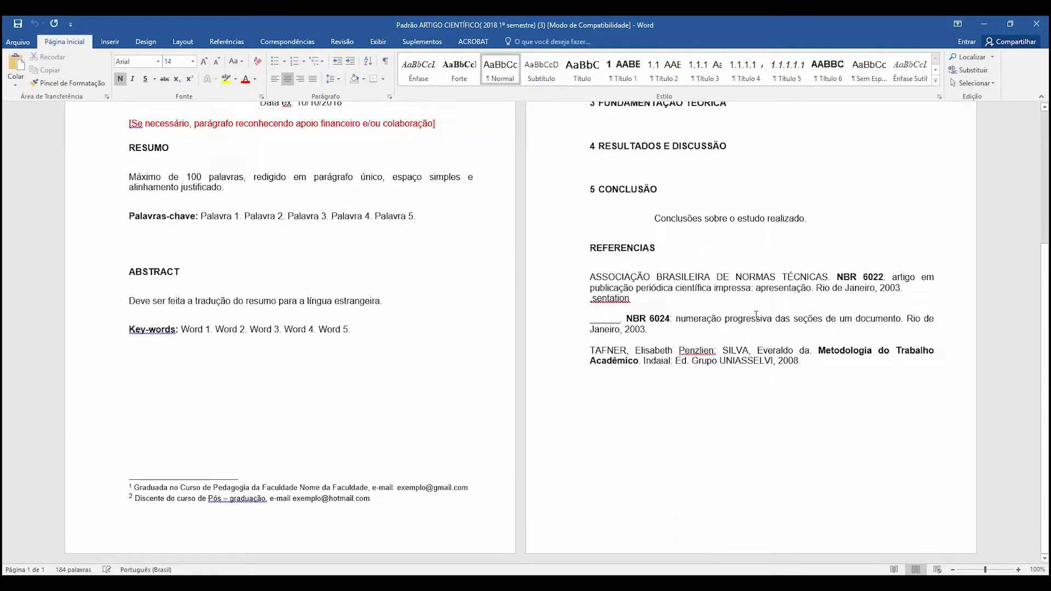
scroll(438, 230, "up", 7)
left_click_drag(394, 184, 211, 182)
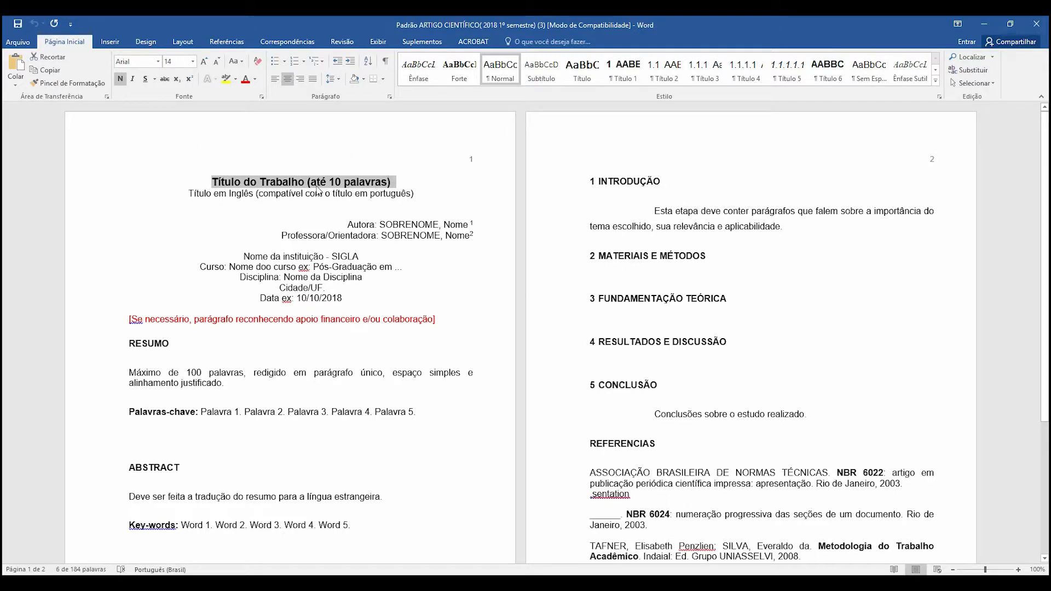
left_click(301, 194)
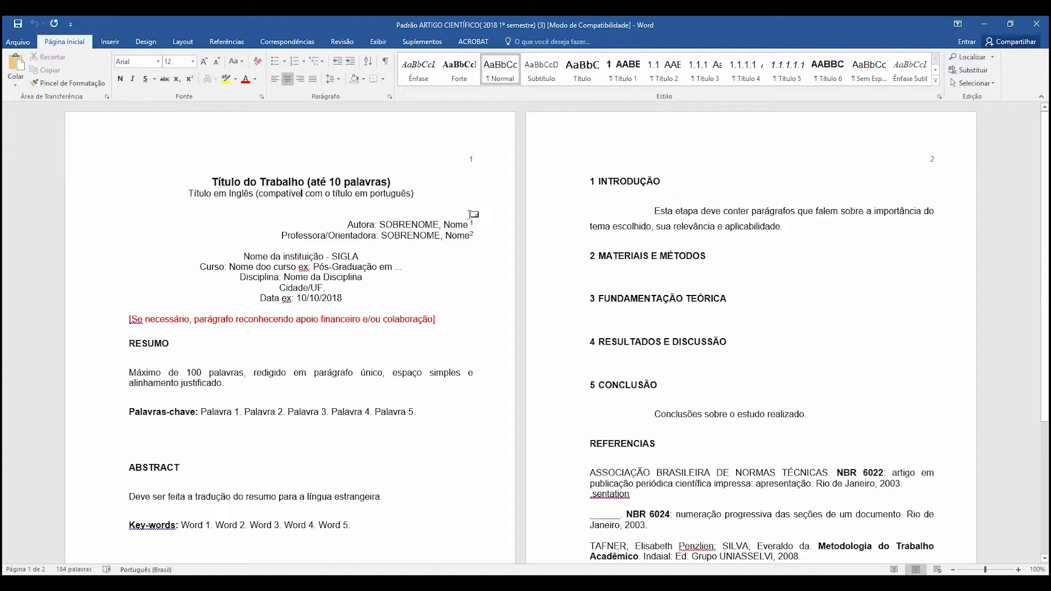
- Copy the first footnote's text and delete its reference mark after the author line on the first page
left_click(422, 42)
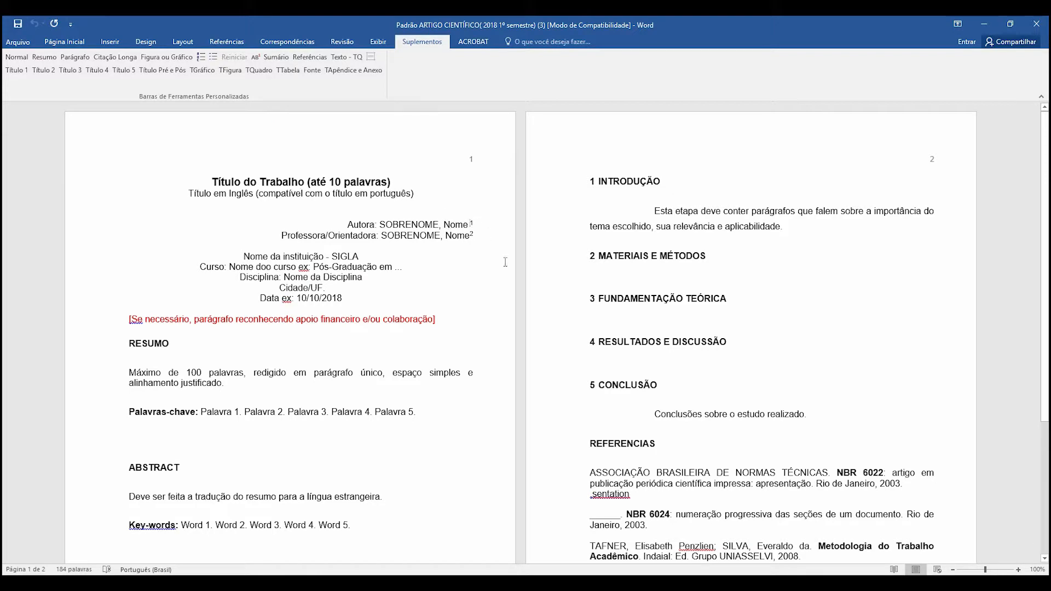
scroll(399, 345, "down", 3)
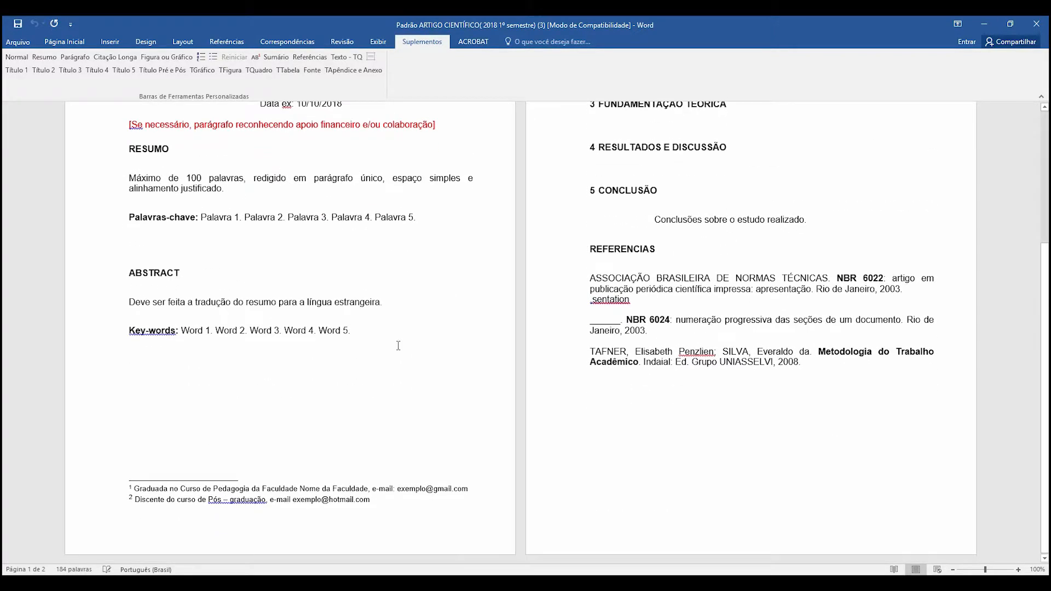
left_click_drag(135, 488, 468, 488)
key("ctrl+c")
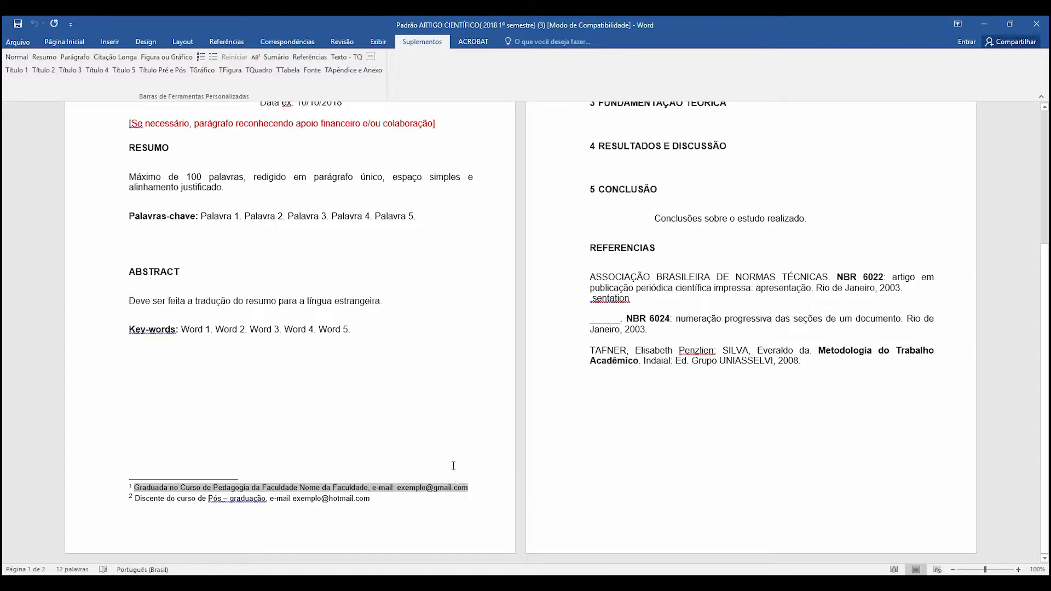
scroll(436, 285, "up", 3)
left_click(470, 224)
key("BackSpace")
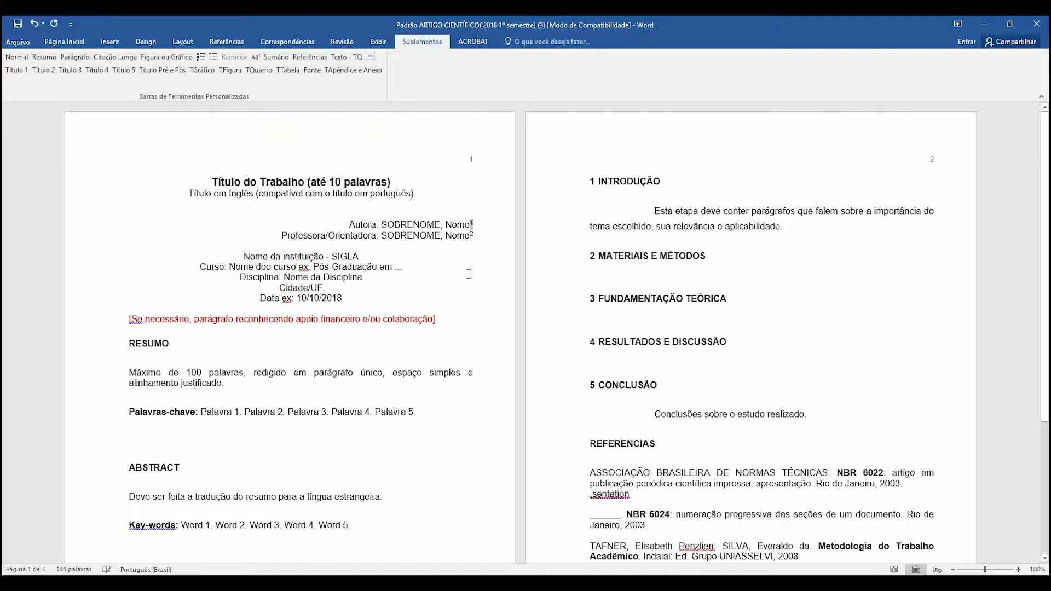
key("BackSpace")
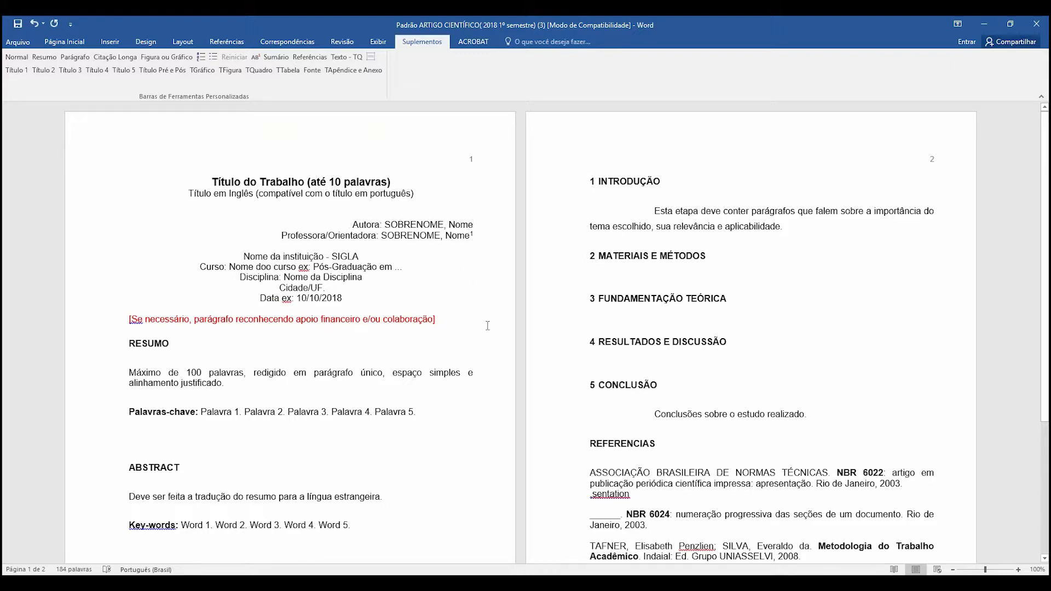
- Insert a new footnote after the author line and paste the copied author description as its text
scroll(487, 326, "down", 3)
scroll(400, 366, "up", 3)
left_click(255, 58)
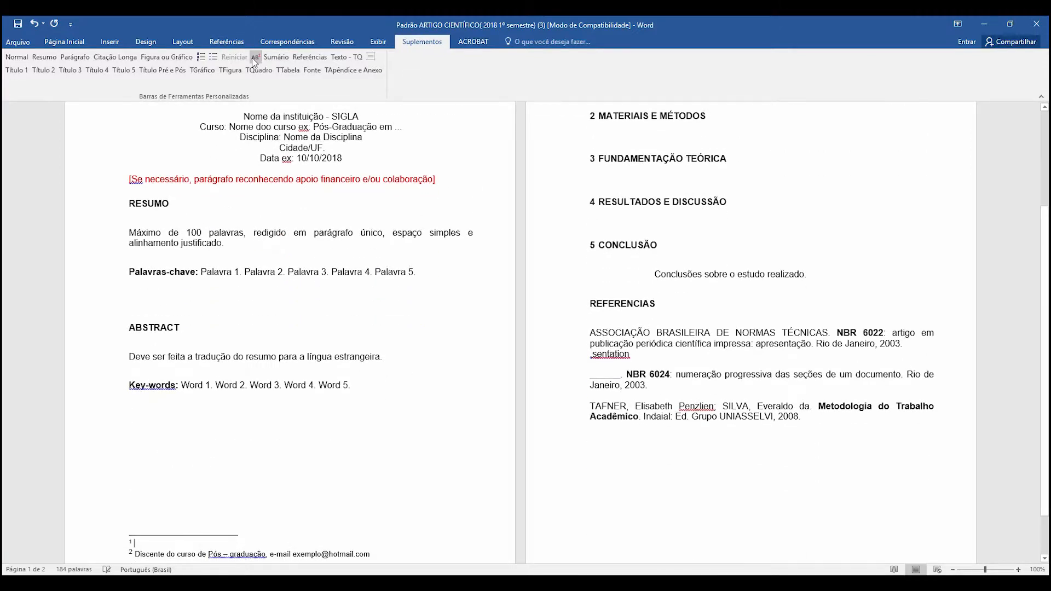
scroll(429, 112, "up", 1)
scroll(417, 169, "down", 3)
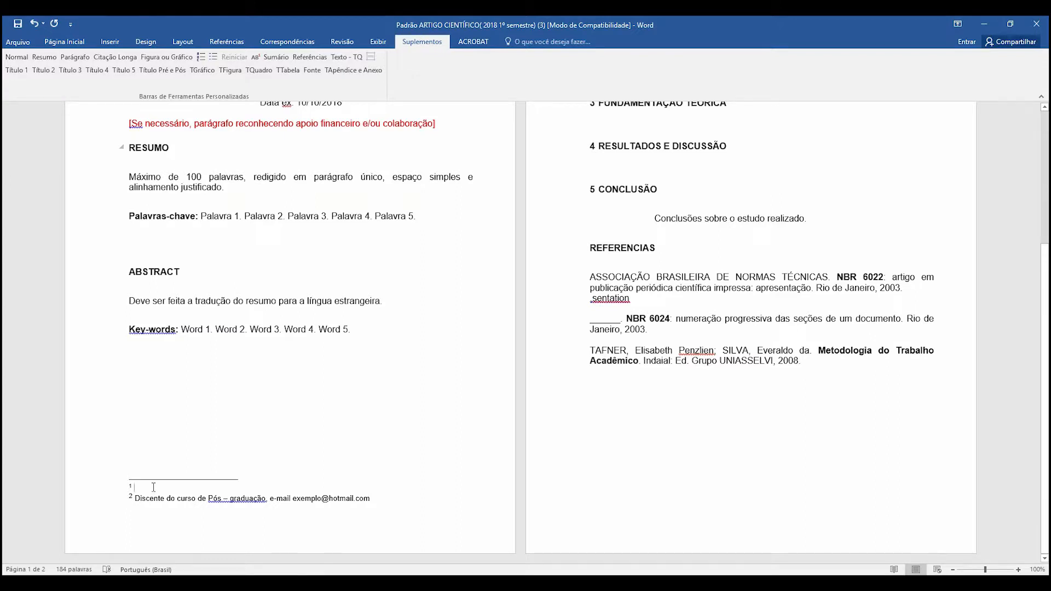
key("ctrl+v")
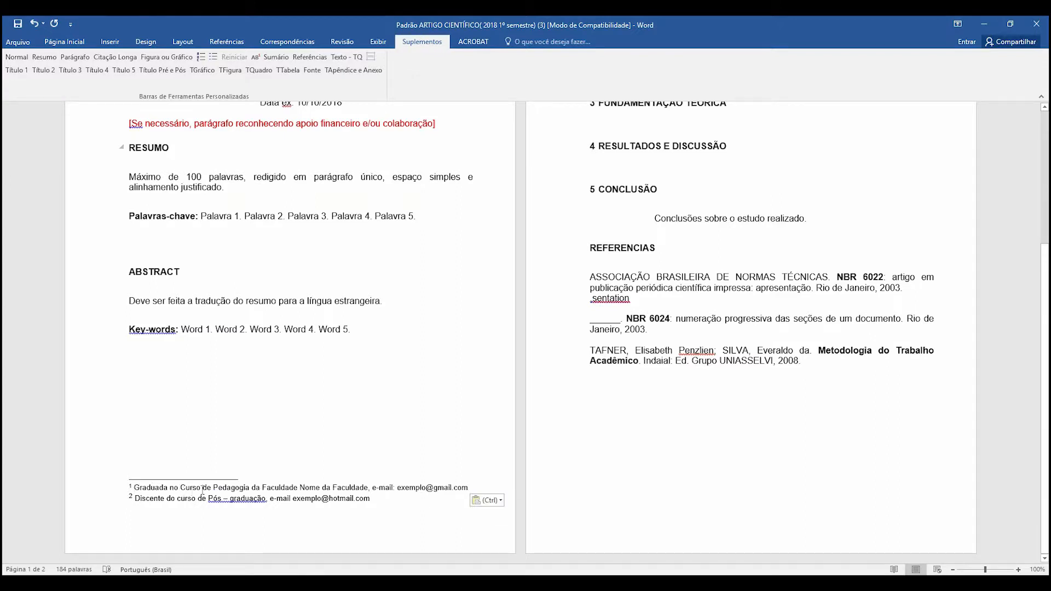
left_click_drag(203, 487, 263, 487)
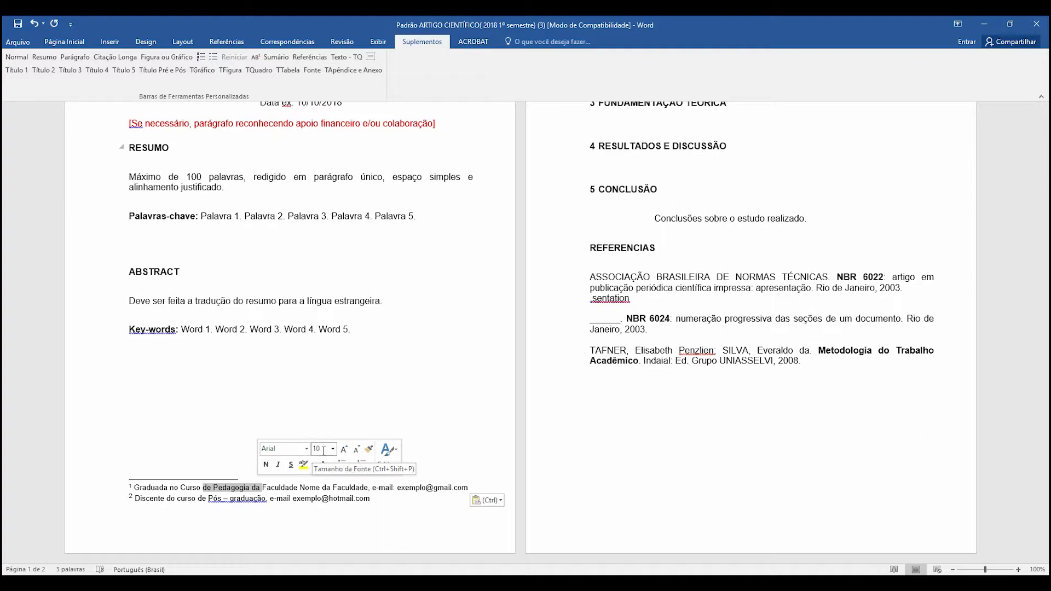
left_click(282, 498)
left_click_drag(264, 487, 253, 487)
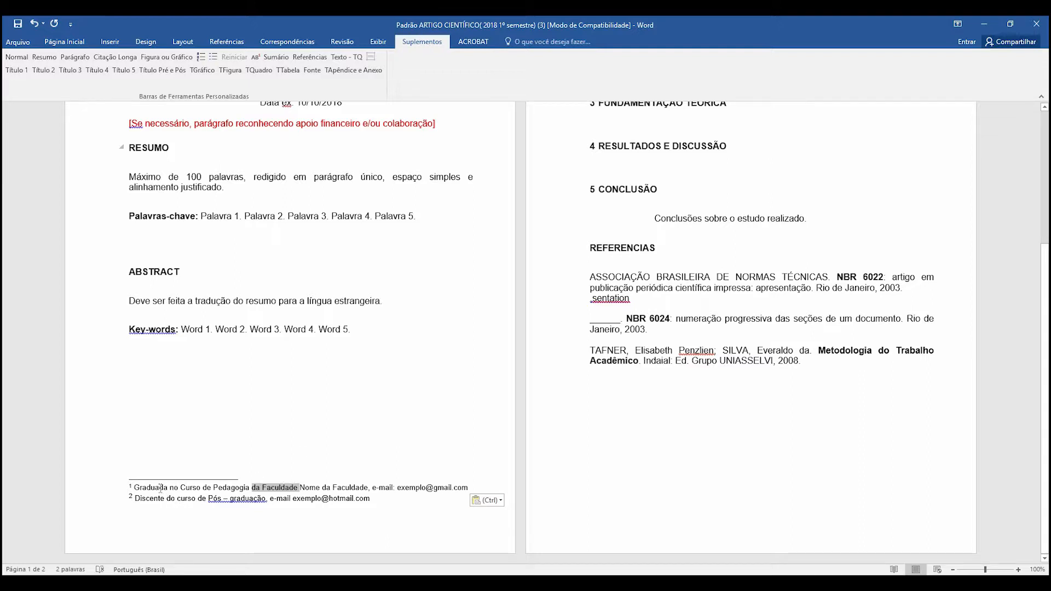
left_click_drag(151, 486, 227, 488)
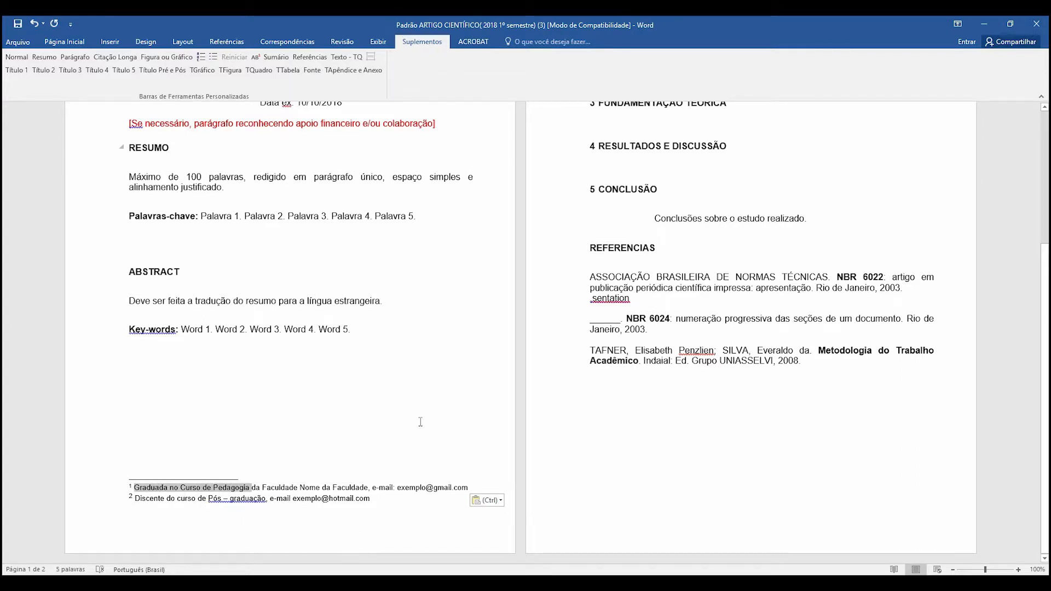
- Delete the placeholder paragraph "Máximo de 100 palavras..." under the RESUMO heading
scroll(489, 405, "up", 5)
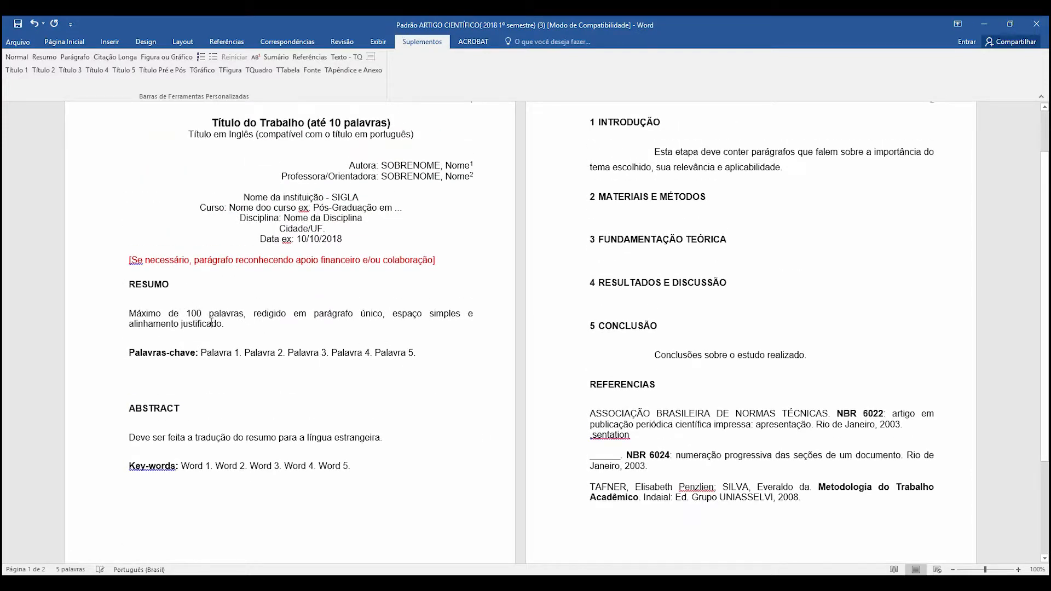
left_click_drag(254, 315, 456, 328)
key("Delete")
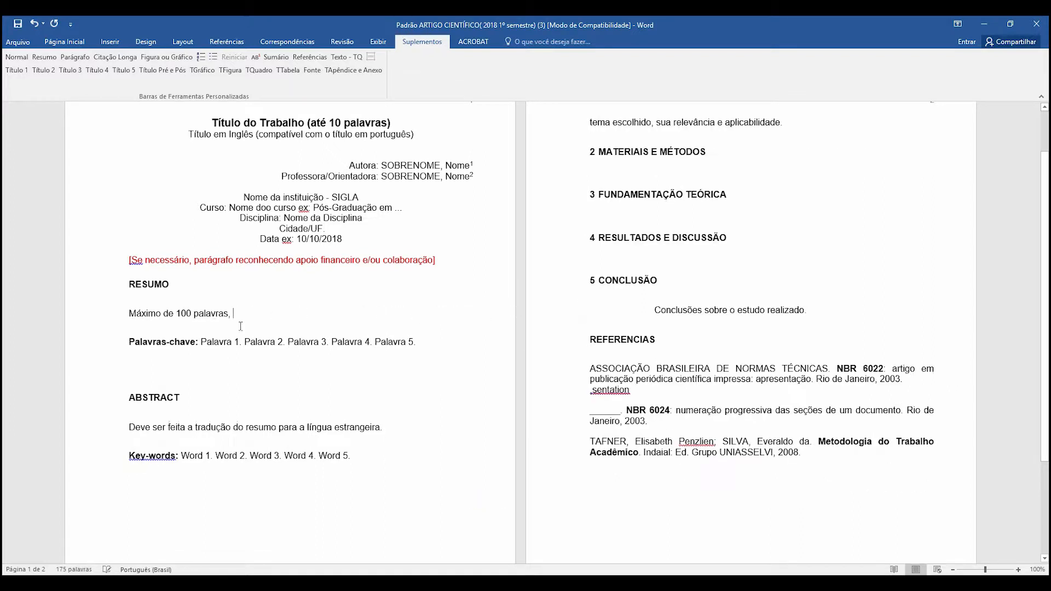
left_click_drag(241, 328, 133, 313)
key("Delete")
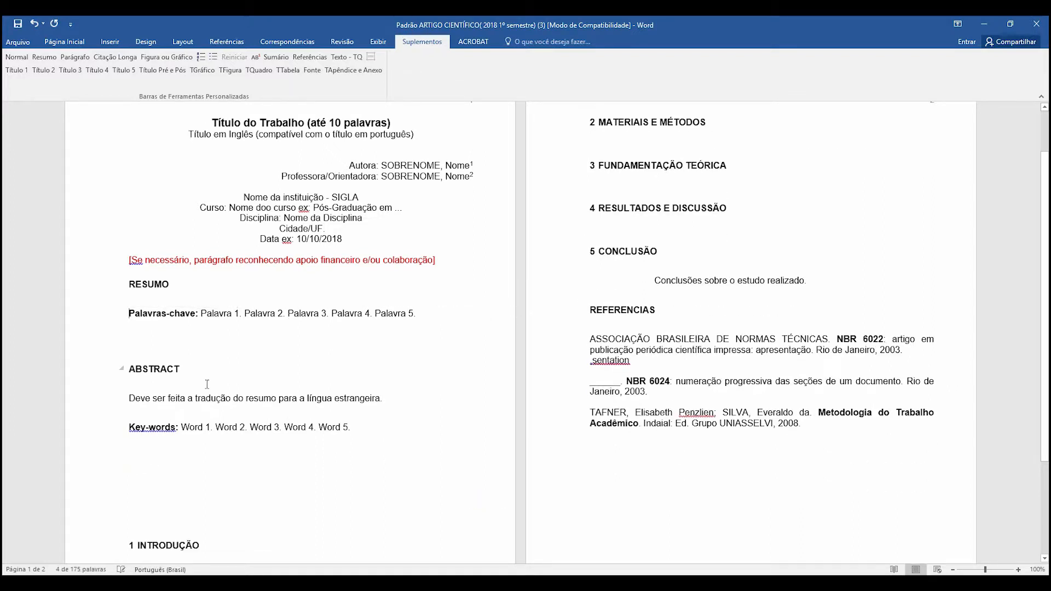
- Copy the first paragraph of Contexto Histórico from the PDF article in the browser and paste it below the RESUMO heading in Word
left_click(198, 282)
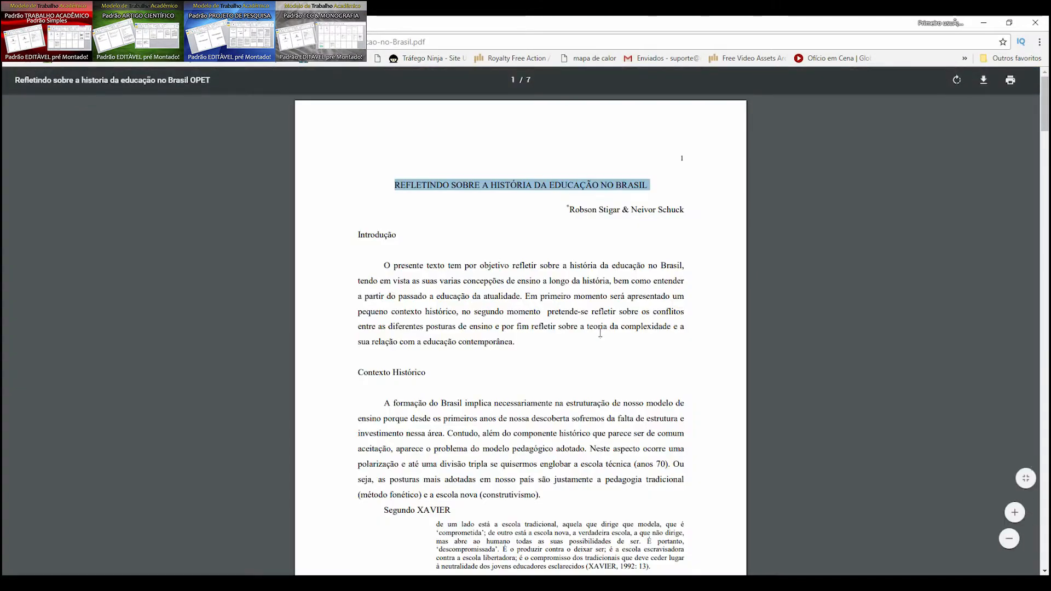
scroll(381, 292, "down", 3)
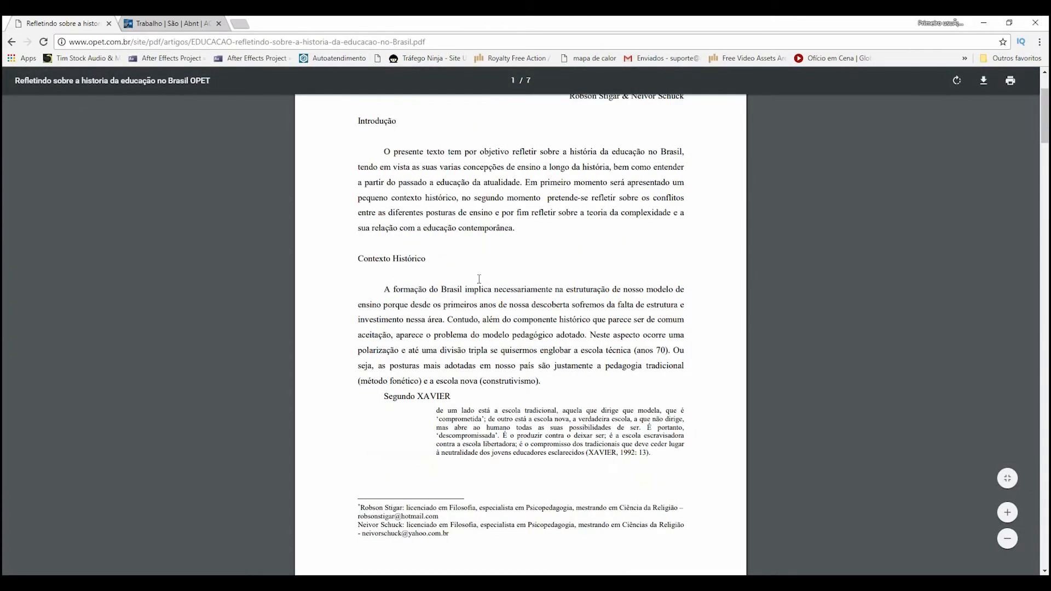
left_click_drag(381, 291, 549, 384)
key("ctrl+c")
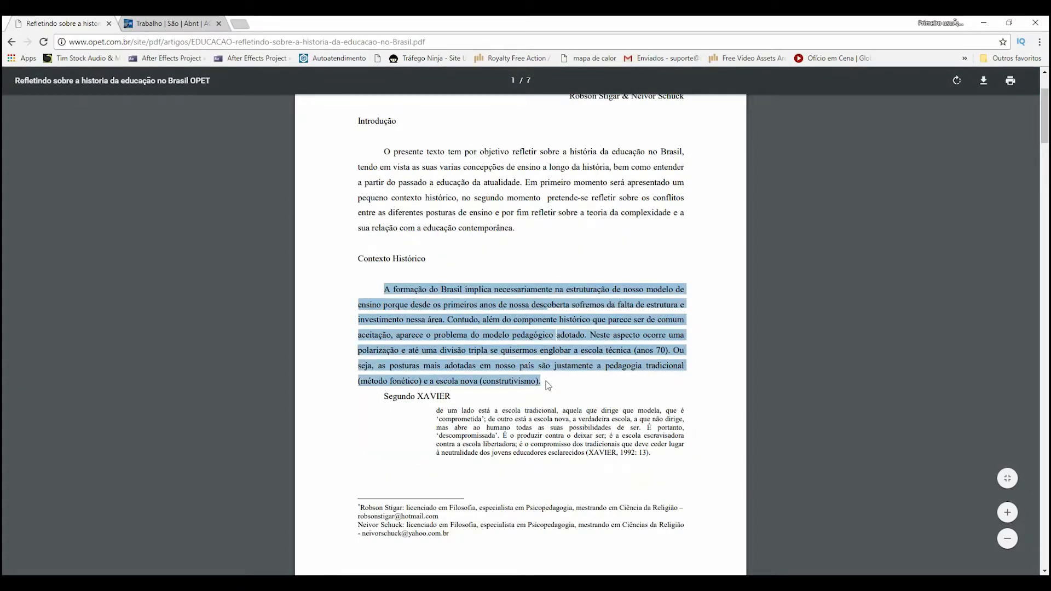
right_click(515, 345)
left_click(515, 345)
key("alt+Tab")
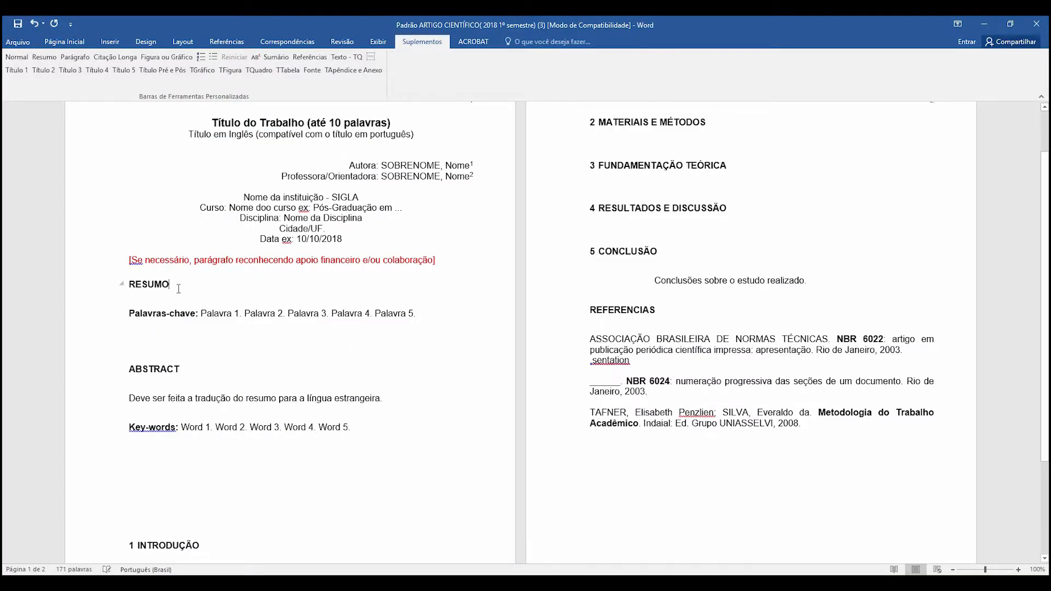
key("Return")
key("ctrl+v")
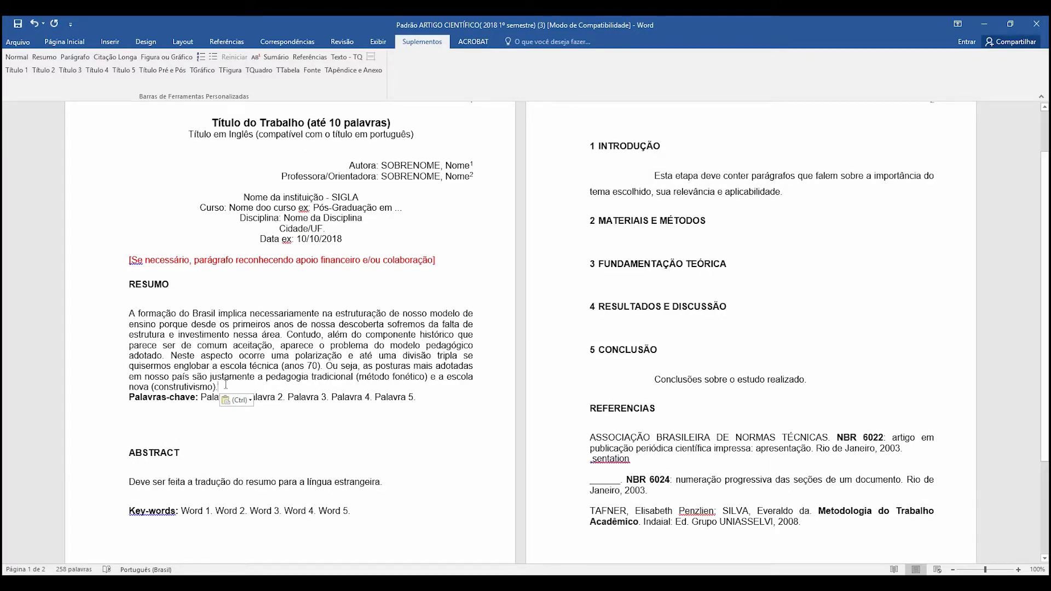
- Apply the Resumo style to the paragraph pasted under the RESUMO heading
left_click_drag(217, 386, 128, 313)
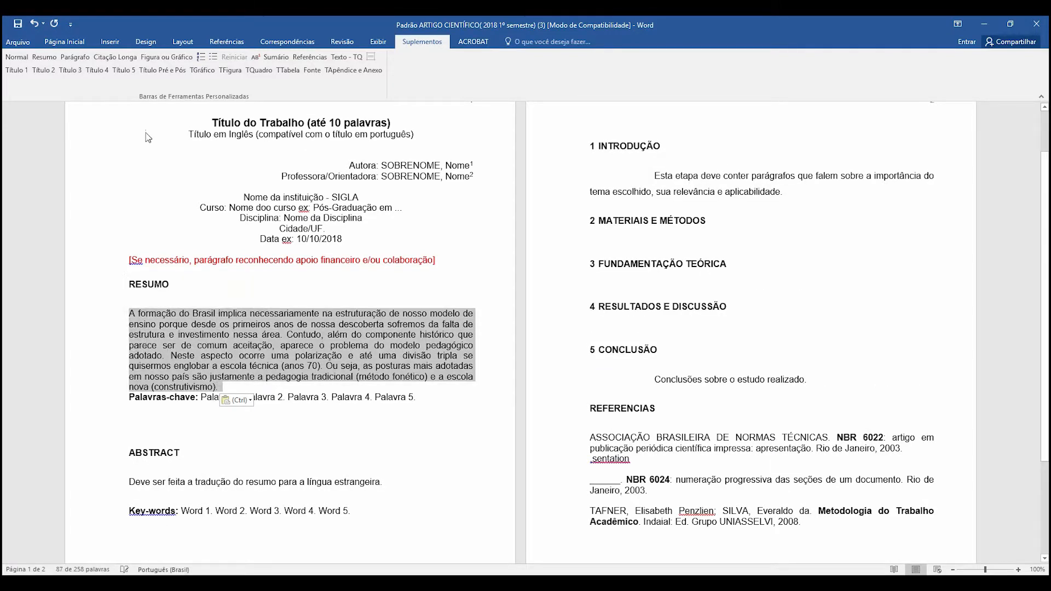
left_click(43, 57)
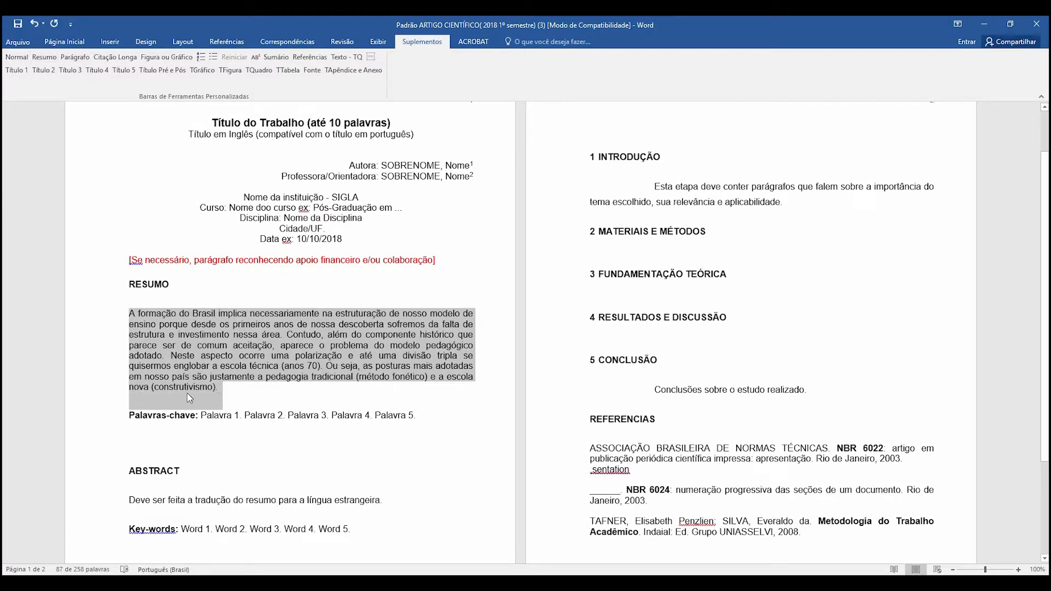
left_click(178, 291)
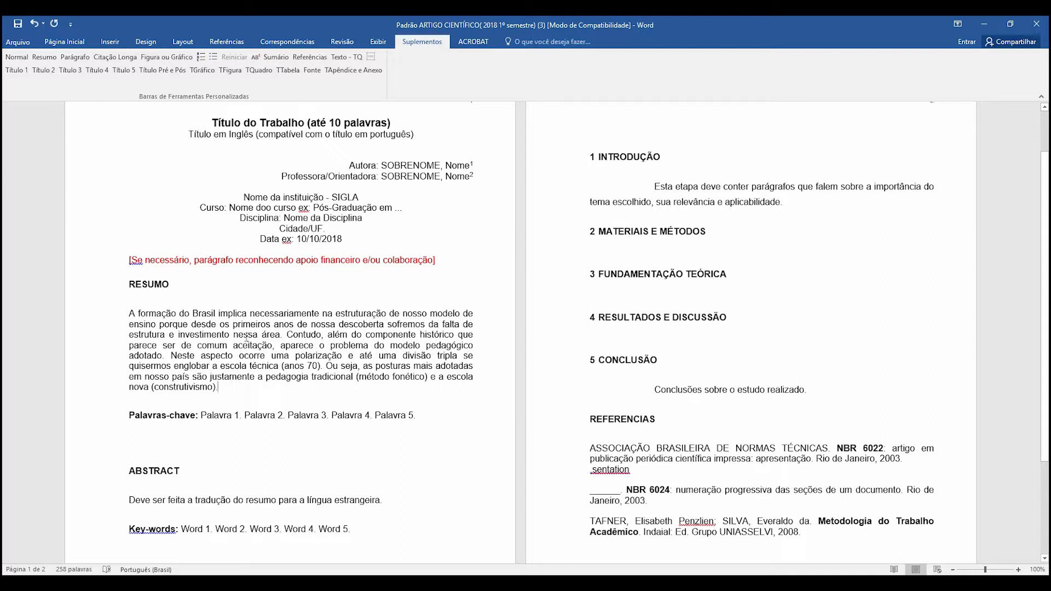
left_click_drag(217, 388, 133, 320)
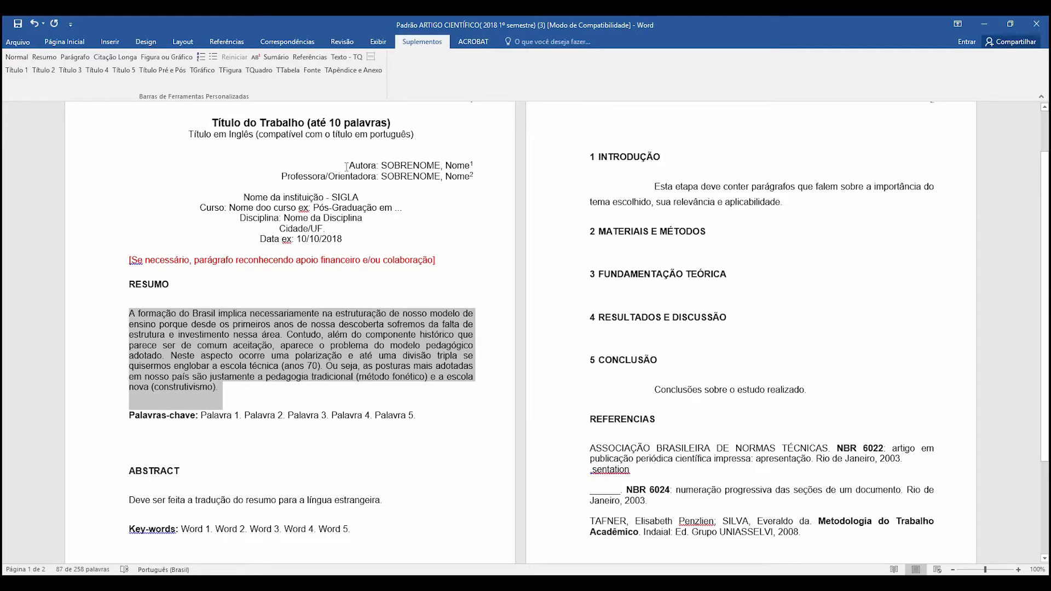
scroll(366, 170, "down", 3)
scroll(547, 232, "up", 2)
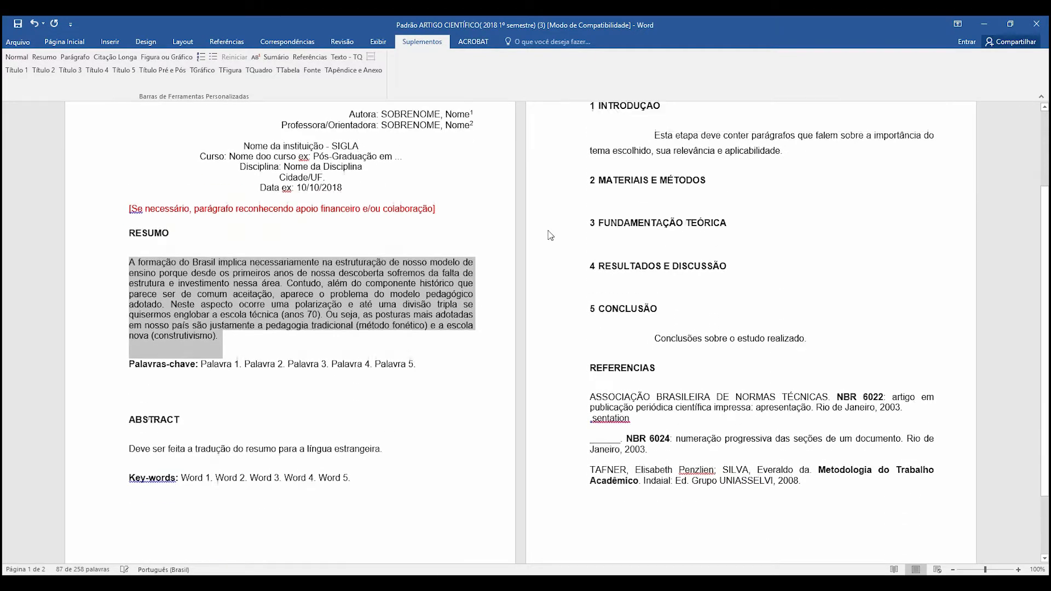
scroll(380, 249, "up", 3)
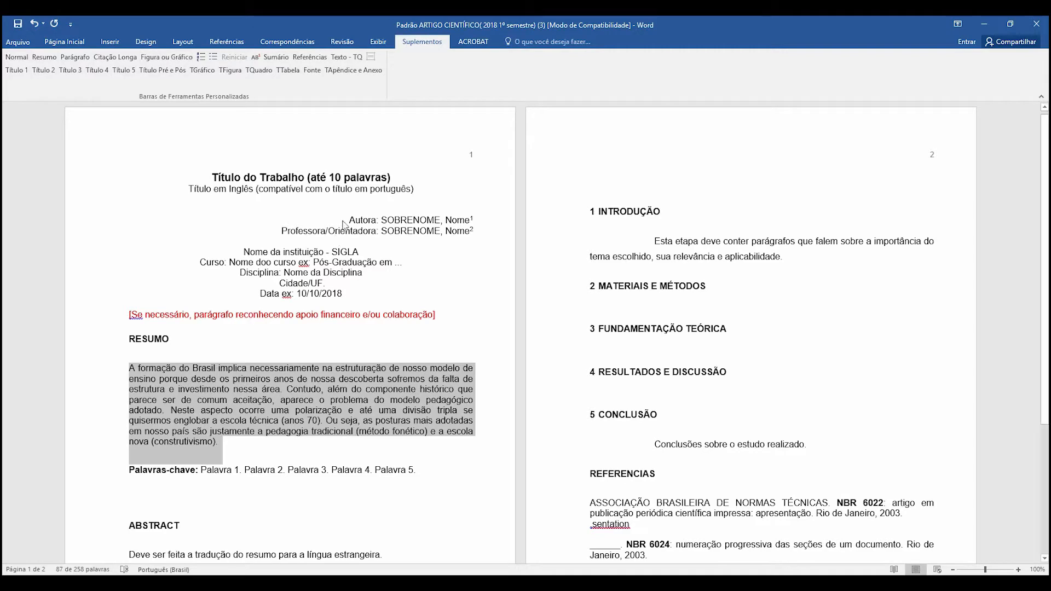
scroll(342, 221, "down", 3)
scroll(341, 219, "down", 2)
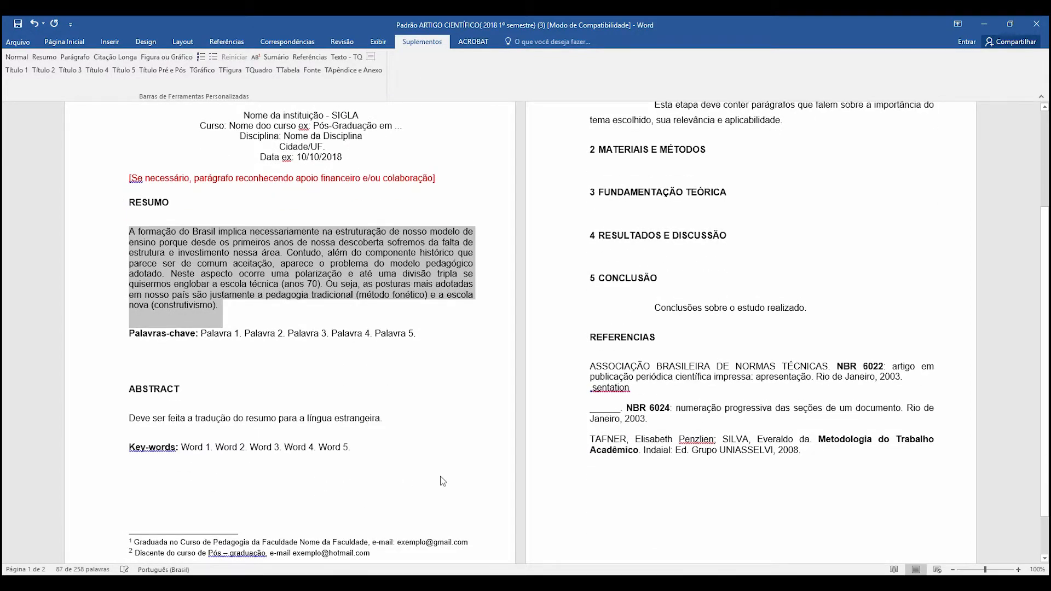
- Switch to the browser, return to the "educação no brasil pdf artigo" search results and show them as images
left_click(434, 582)
left_click(491, 536)
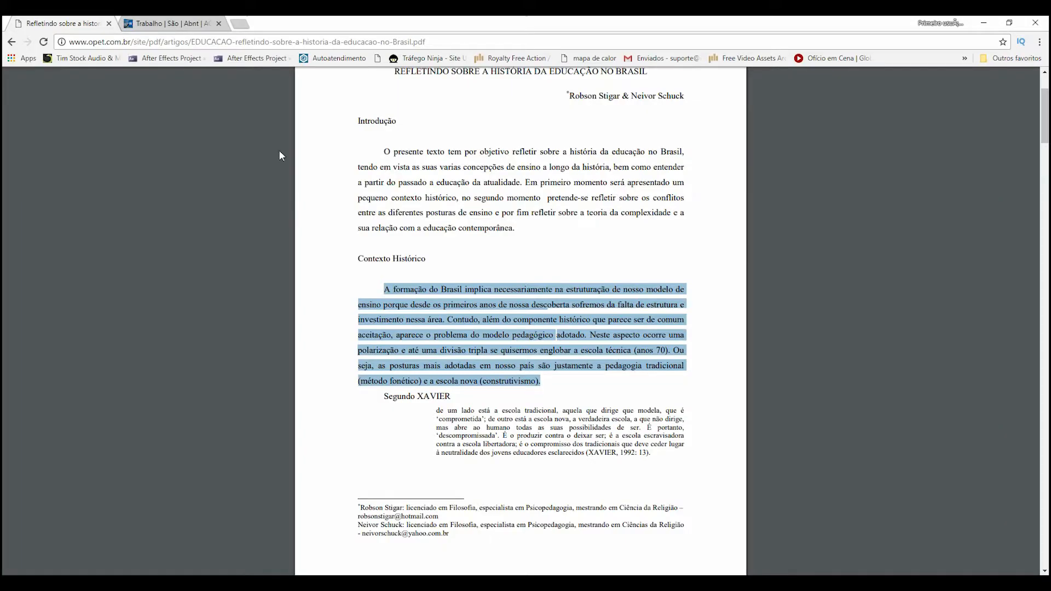
left_click(12, 41)
scroll(209, 122, "up", 5)
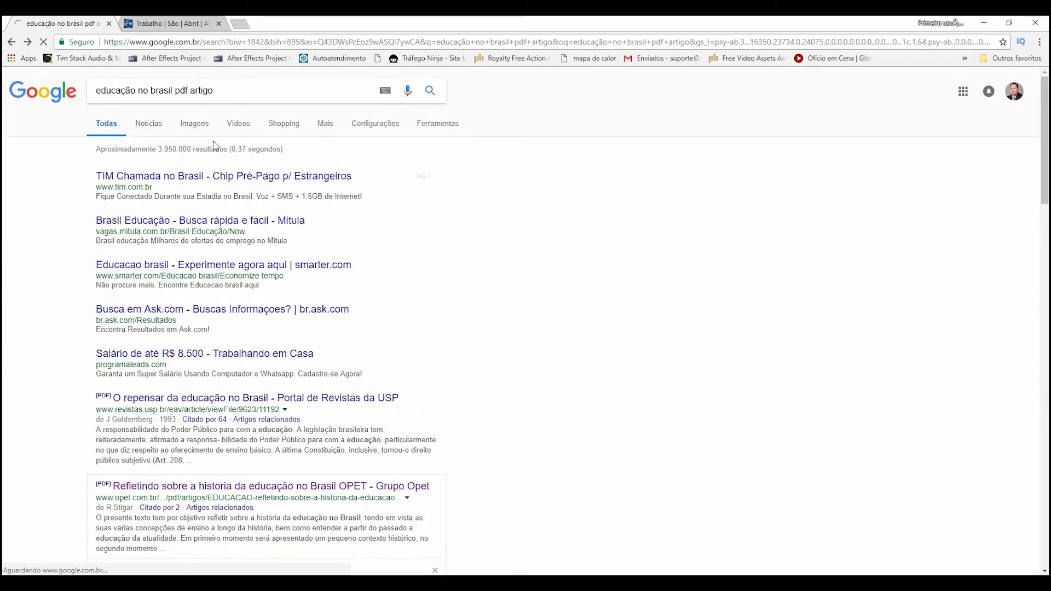
left_click(204, 132)
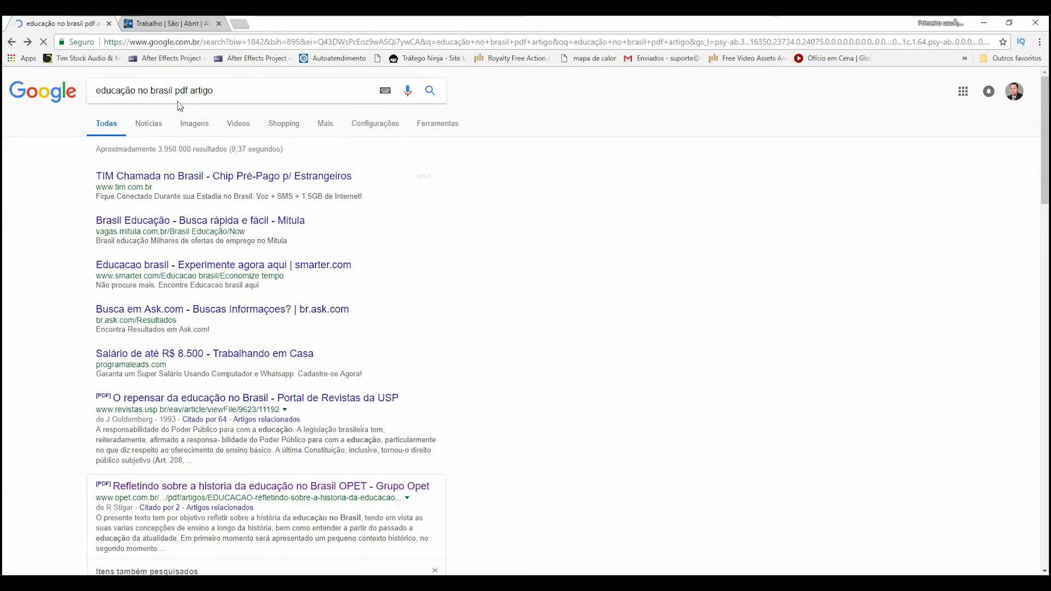
left_click(139, 89)
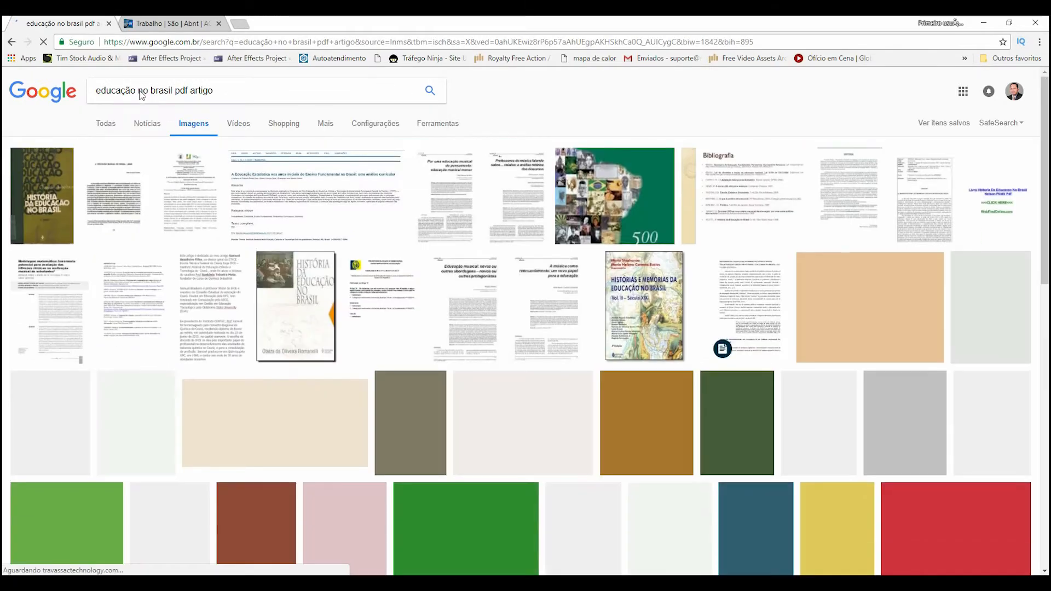
- Open the slide image titled "Referências:" from the image results and copy it
left_click(645, 305)
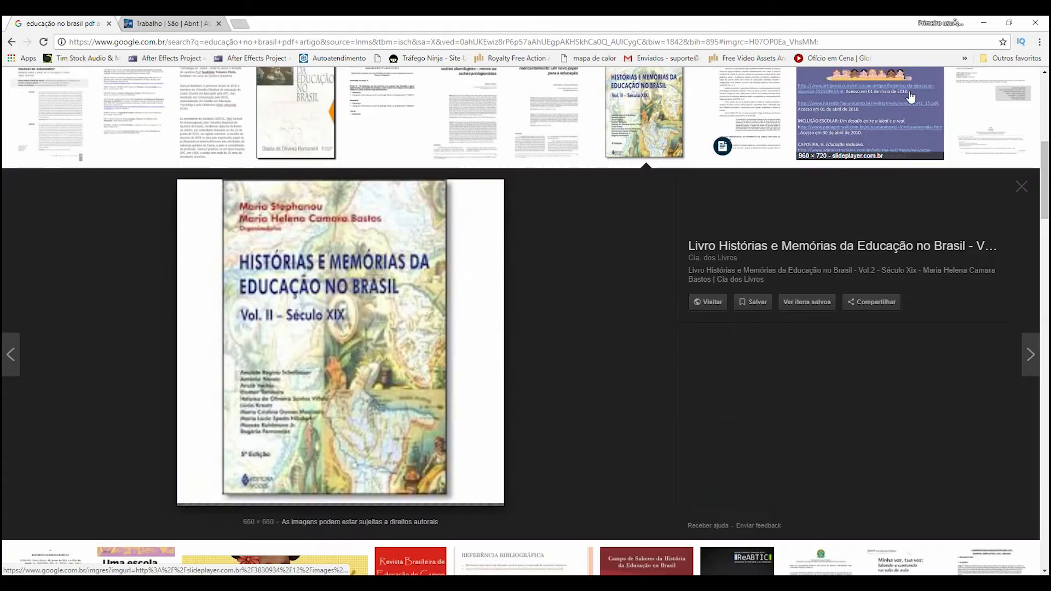
left_click(875, 110)
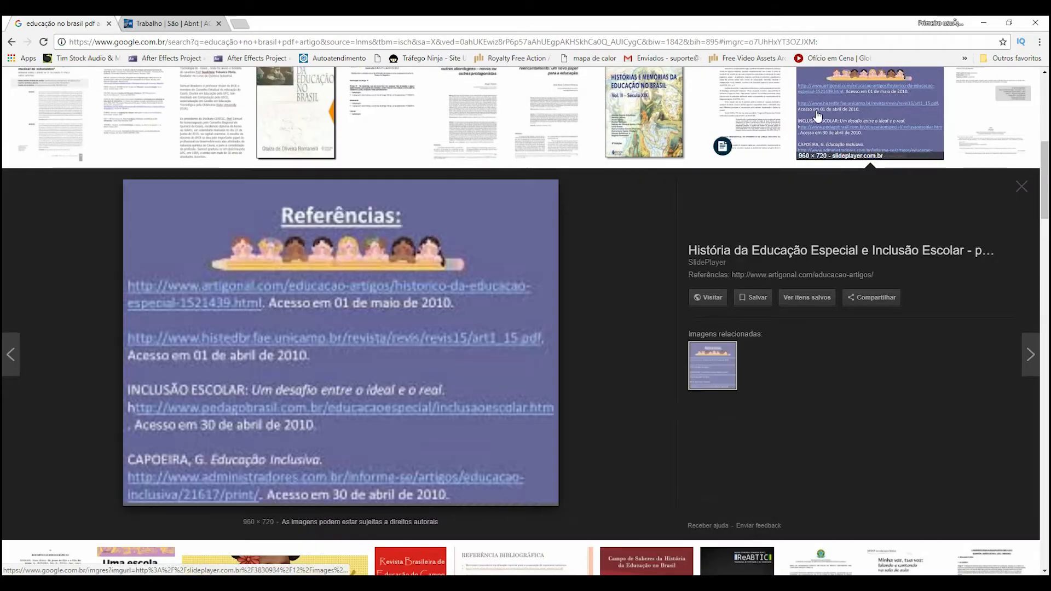
right_click(388, 302)
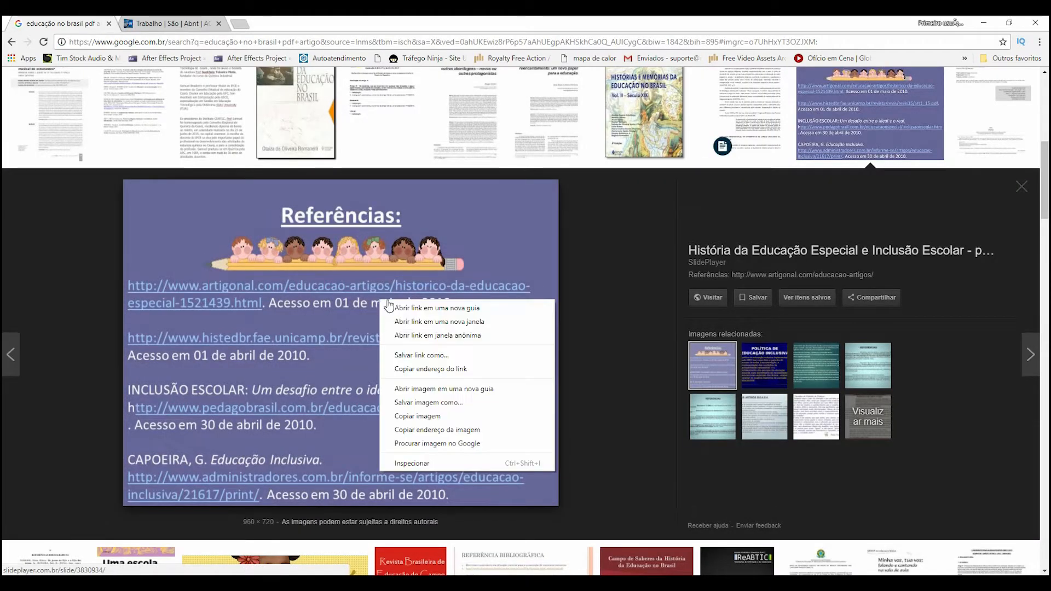
left_click(416, 418)
- Switch to Word, paste the copied image below the heading 2 MATERIAIS E MÉTODOS and shrink it
key("alt+Tab")
key("ctrl+v")
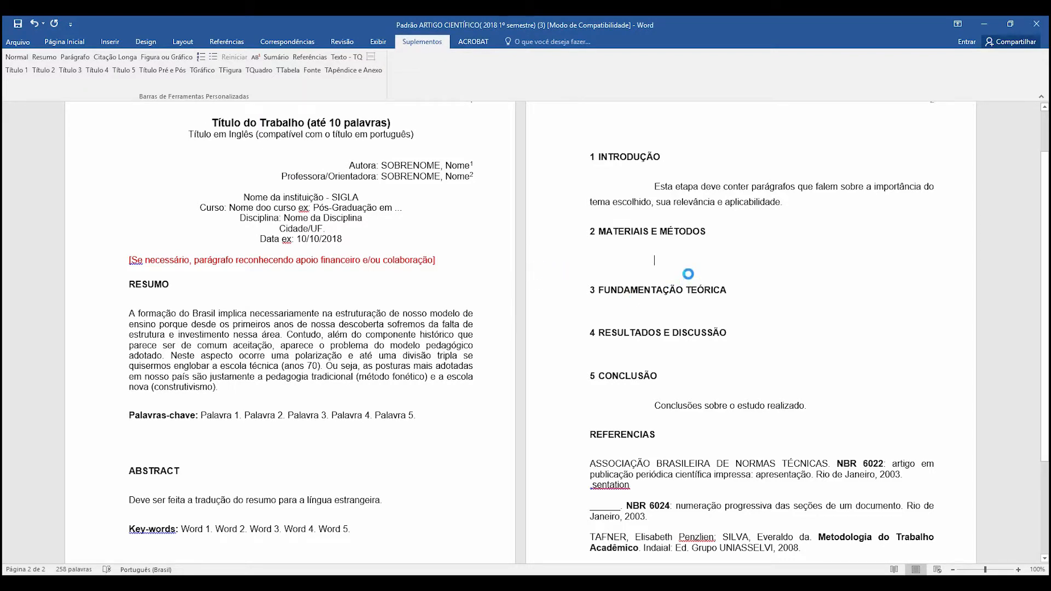
left_click(406, 270)
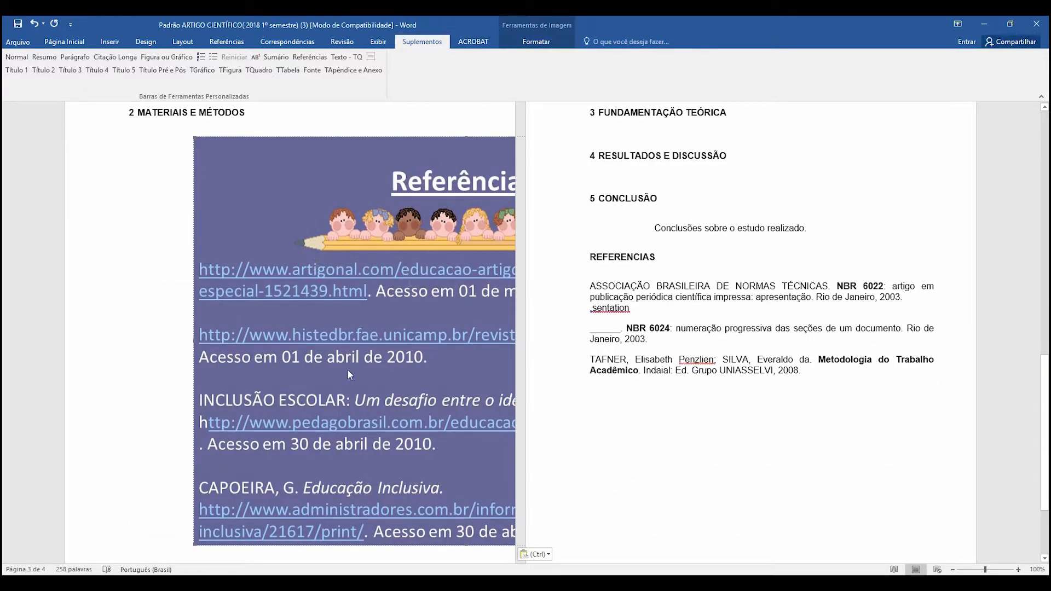
left_click_drag(196, 545, 377, 302)
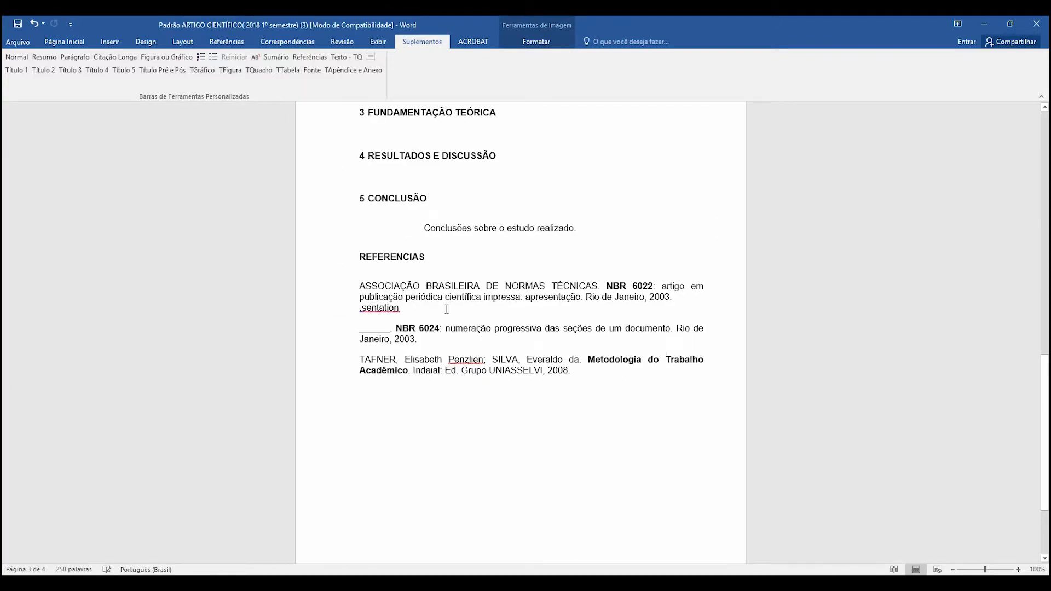
- Apply the Figura ou Gráfico style to the pasted image
scroll(658, 326, "up", 5)
scroll(657, 325, "up", 7)
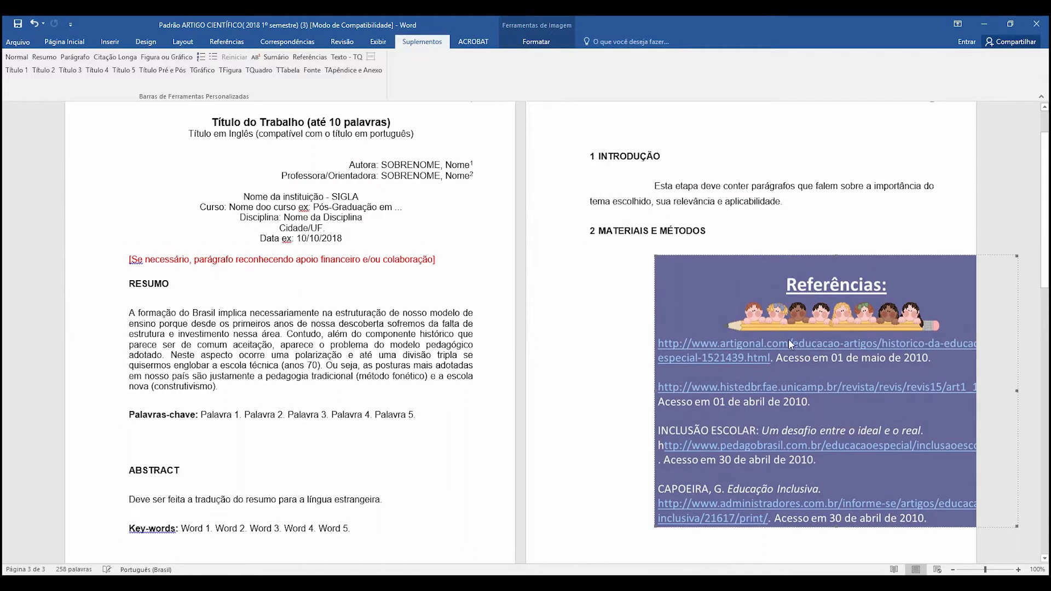
left_click(185, 58)
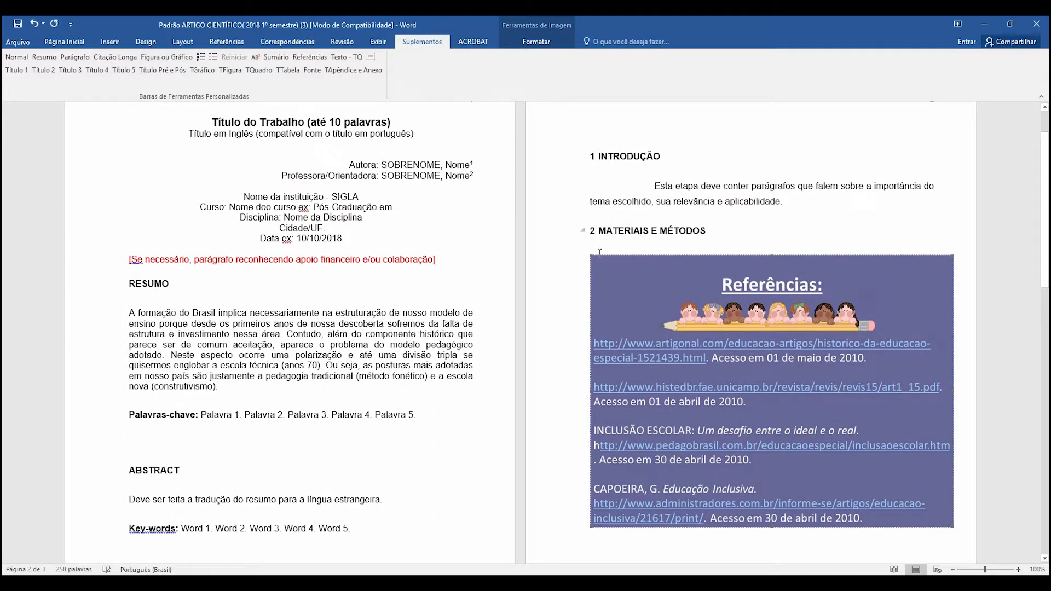
- Add the caption "Imagem 01: Referências" on a new line above the image and apply the TFigura style to it
left_click(731, 229)
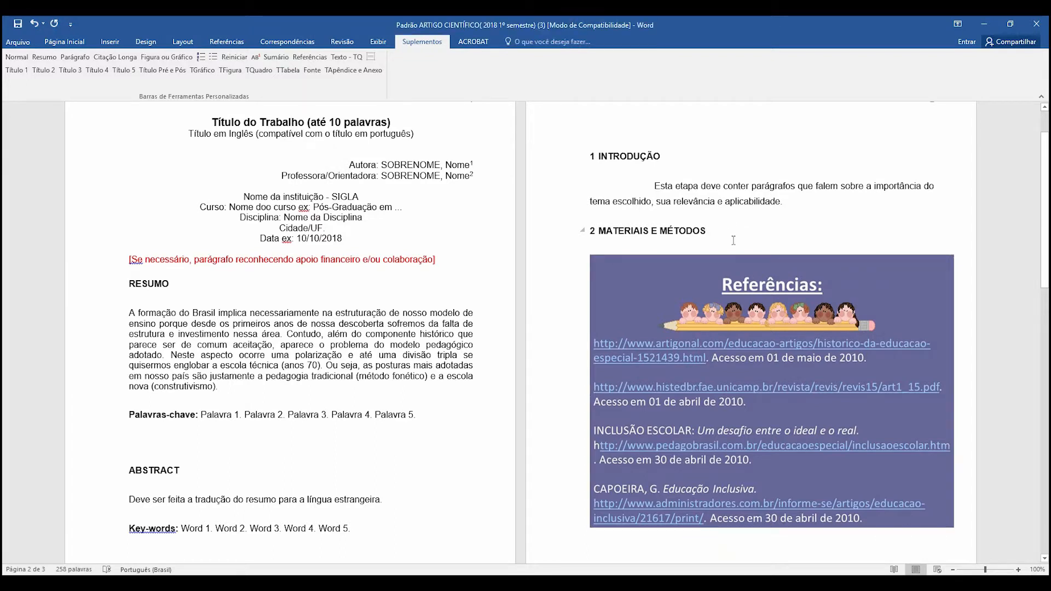
key("Return")
type("Imagem")
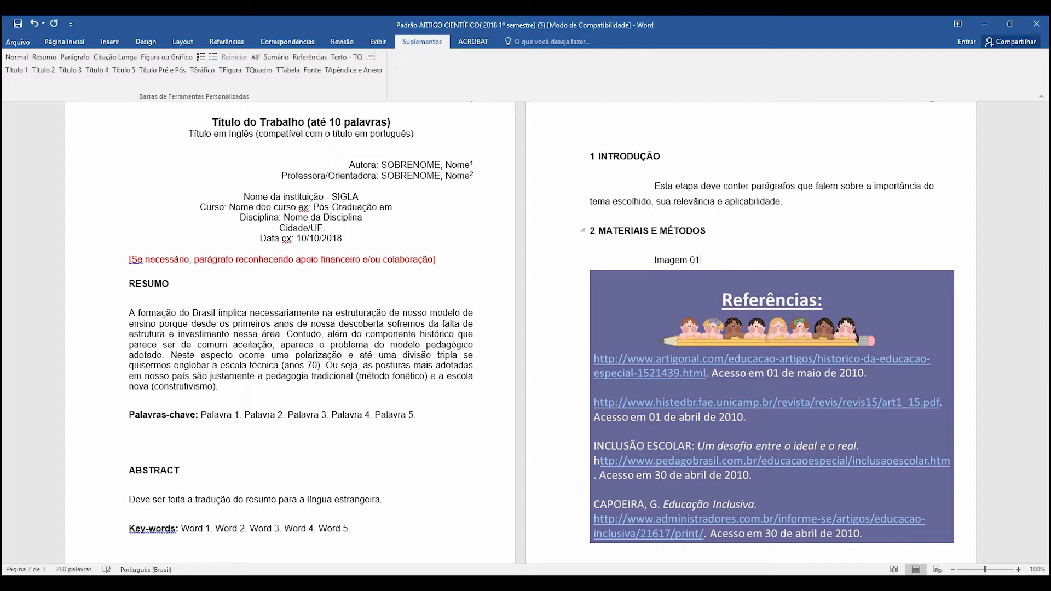
type("01: Referências")
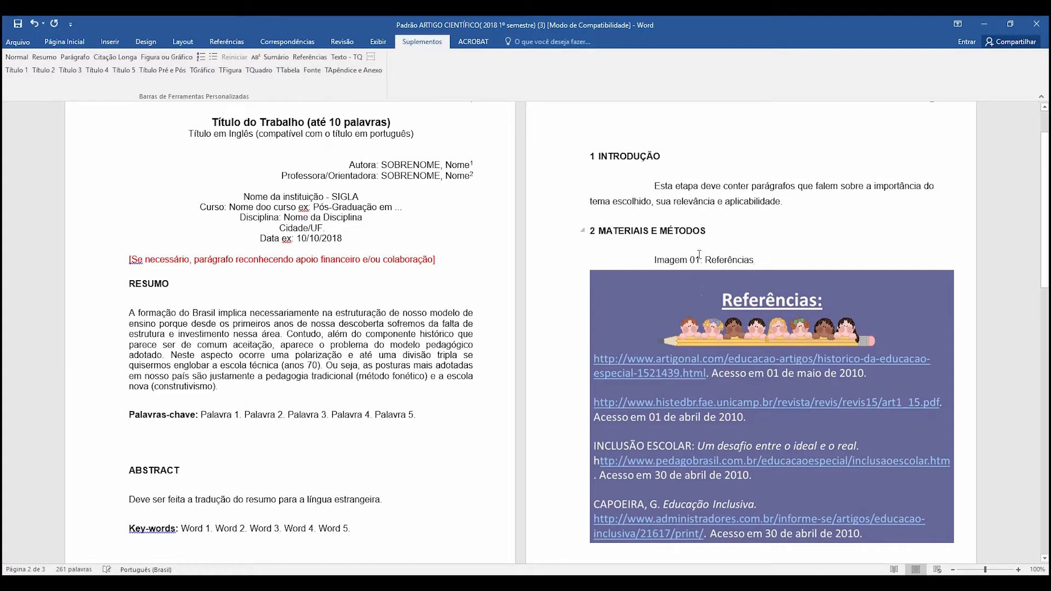
left_click(232, 70)
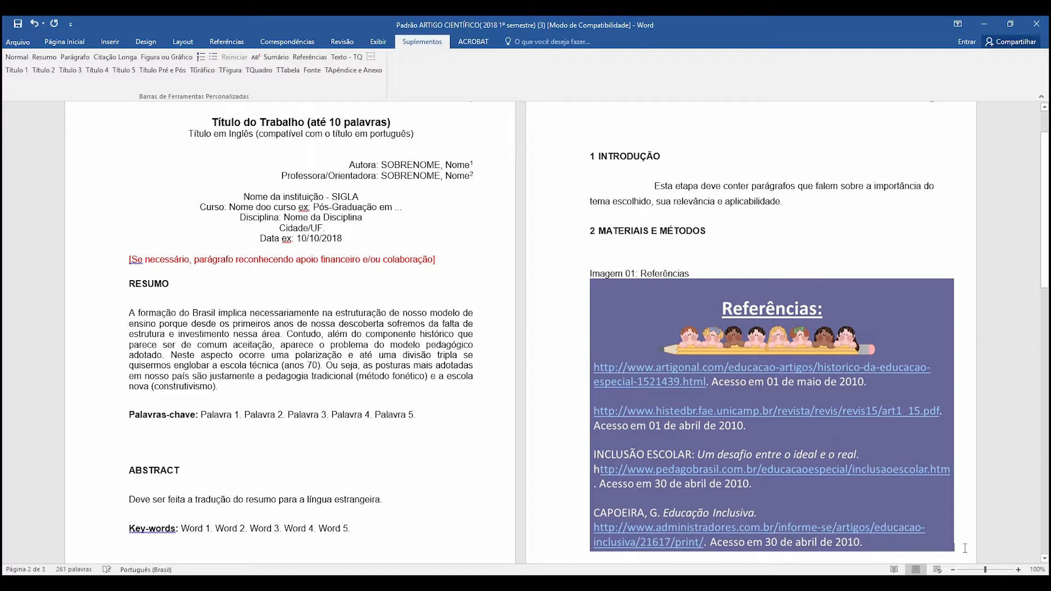
- Shrink the captioned image slightly so that it fits within the page's text width
left_click(666, 547)
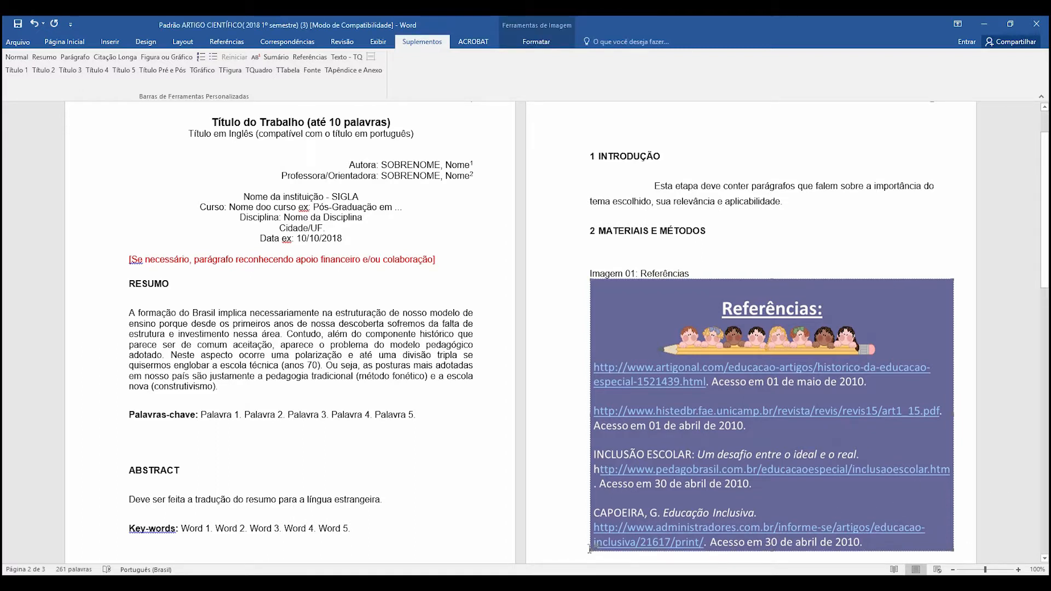
left_click_drag(605, 529, 624, 487)
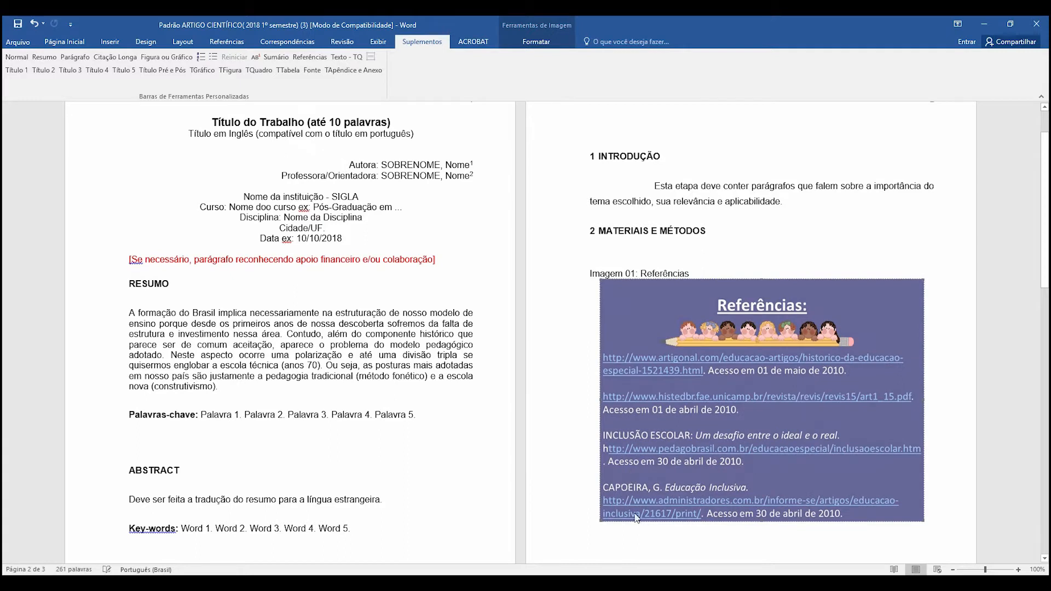
- Add the source line "Fonte: Google" directly below the image and apply the Fonte style to it
left_click(939, 512)
key("ctrl+z")
type("Fonte")
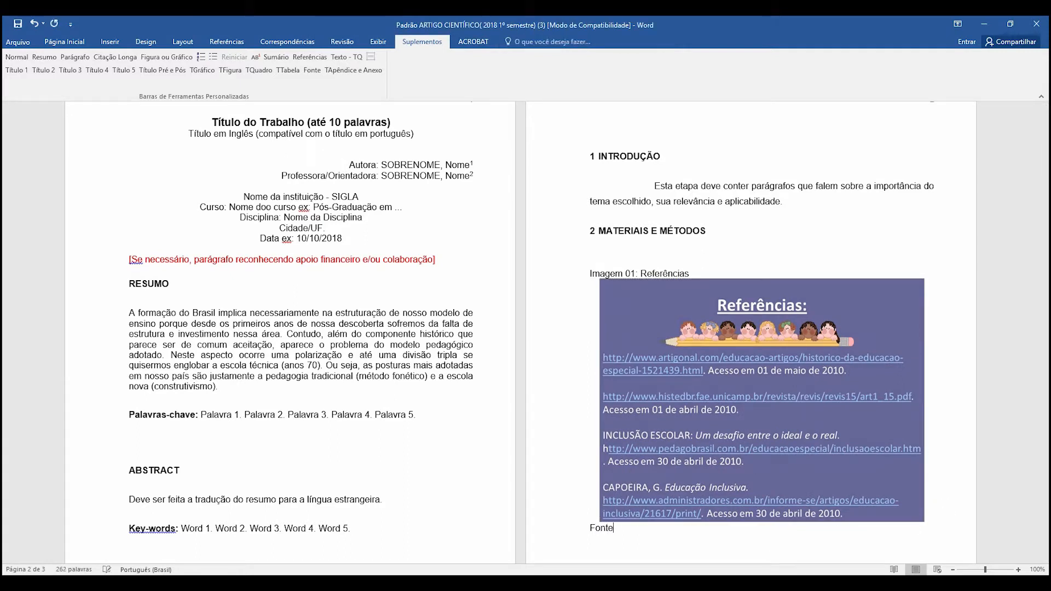
type(": Google")
left_click(316, 74)
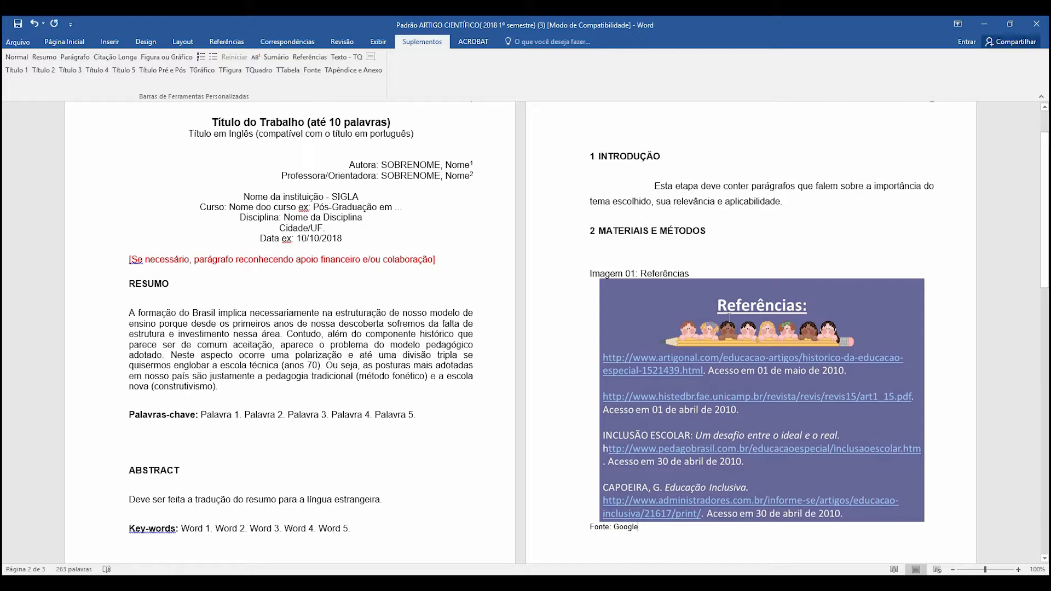
- Under 5 CONCLUSÃO, end the existing sentence with a colon and add the lines "Seções" and "Variações" below it
scroll(699, 379, "down", 1)
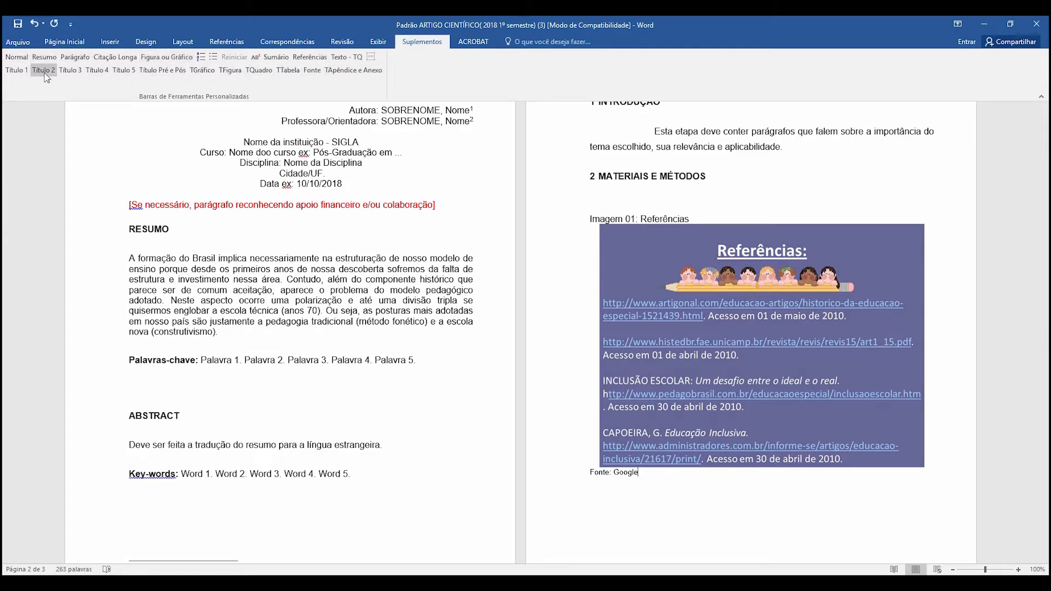
scroll(329, 299, "down", 3)
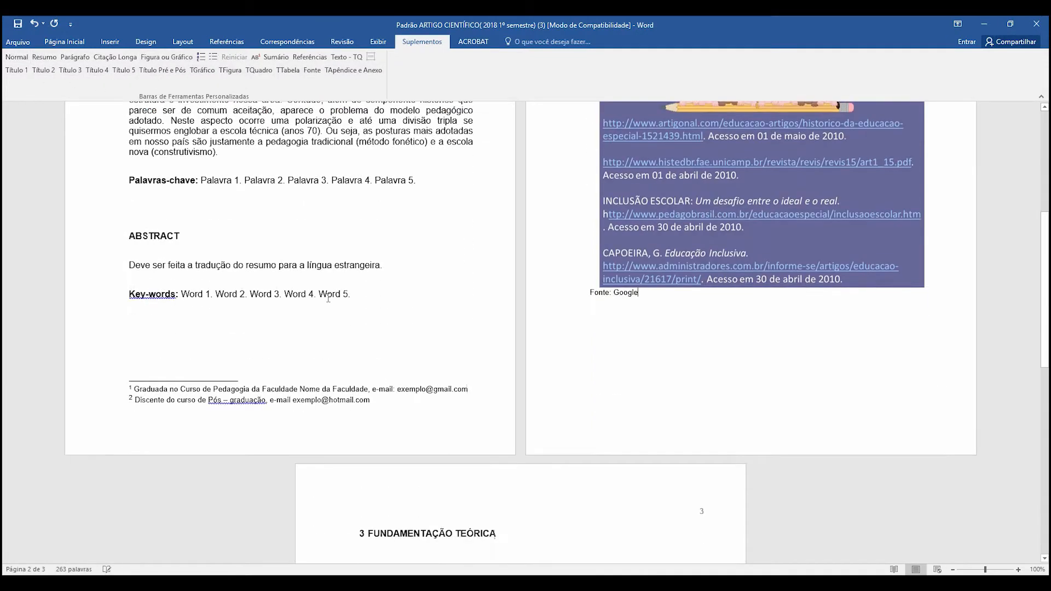
scroll(565, 291, "up", 5)
scroll(566, 291, "down", 7)
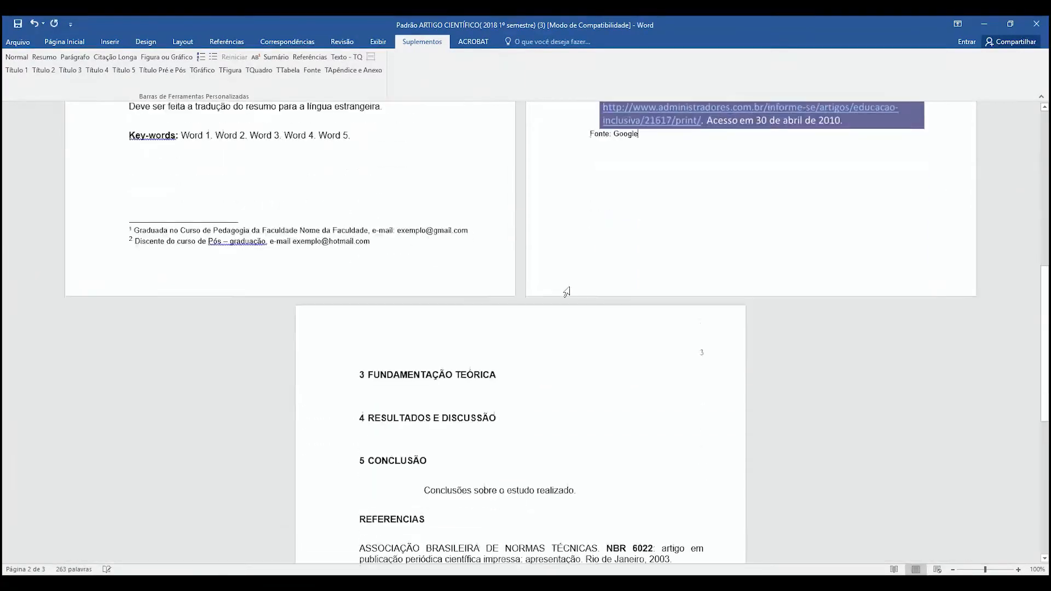
scroll(567, 291, "down", 3)
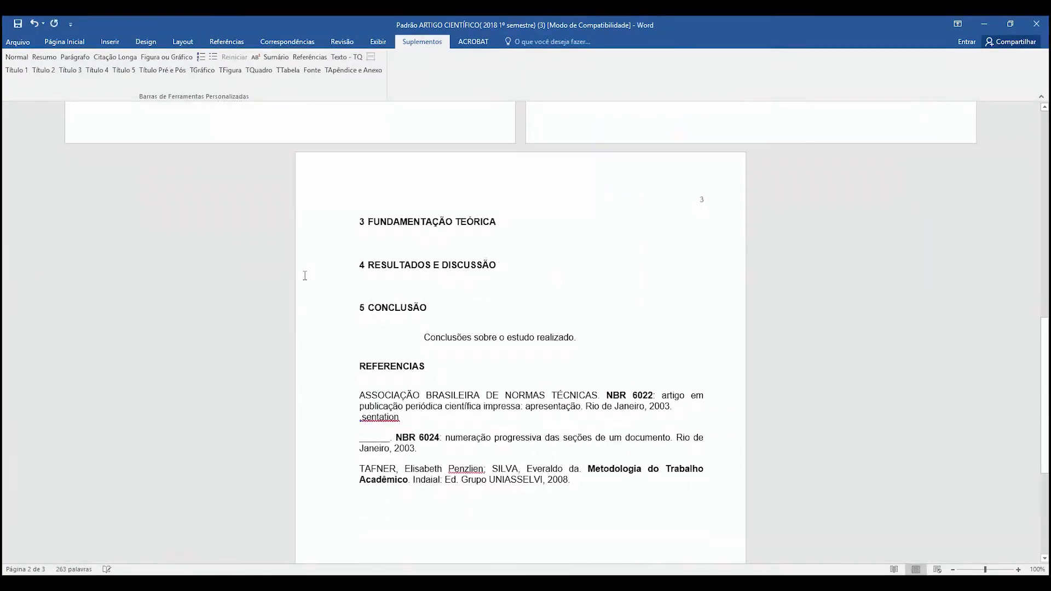
left_click(581, 336)
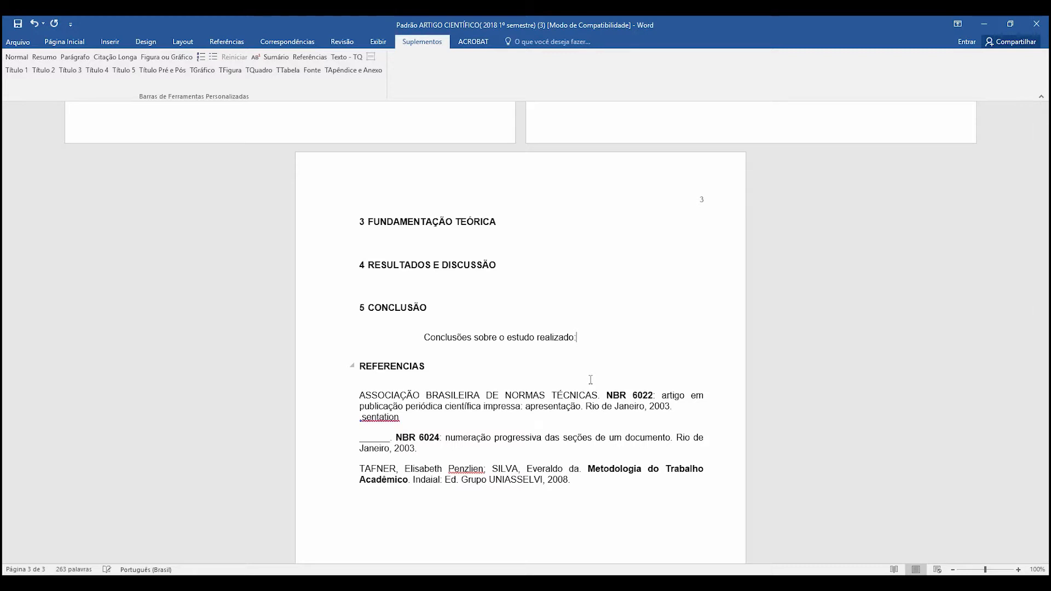
key("Return")
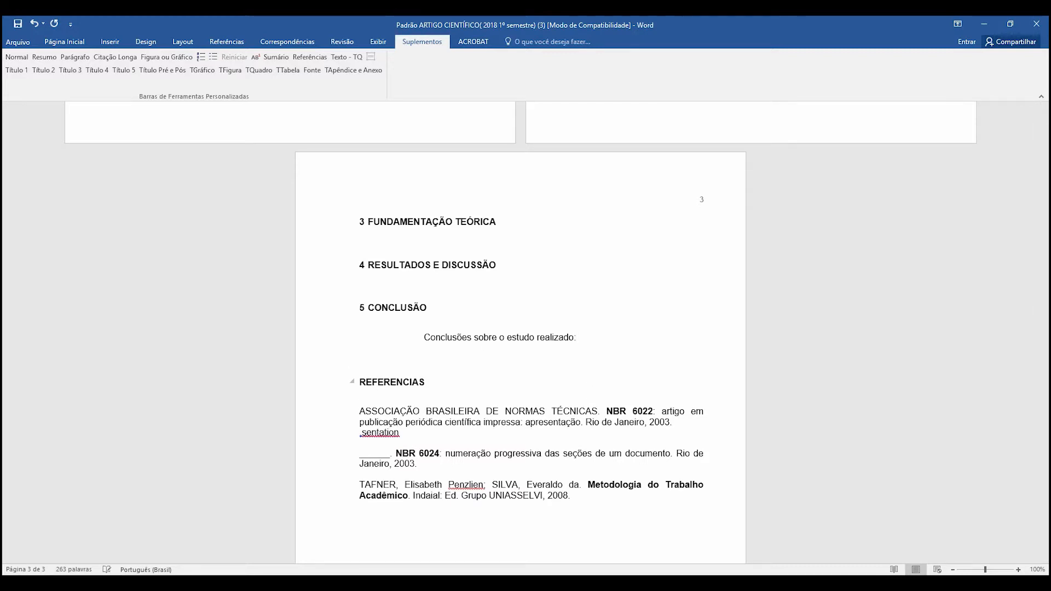
type("Seções")
key("Return")
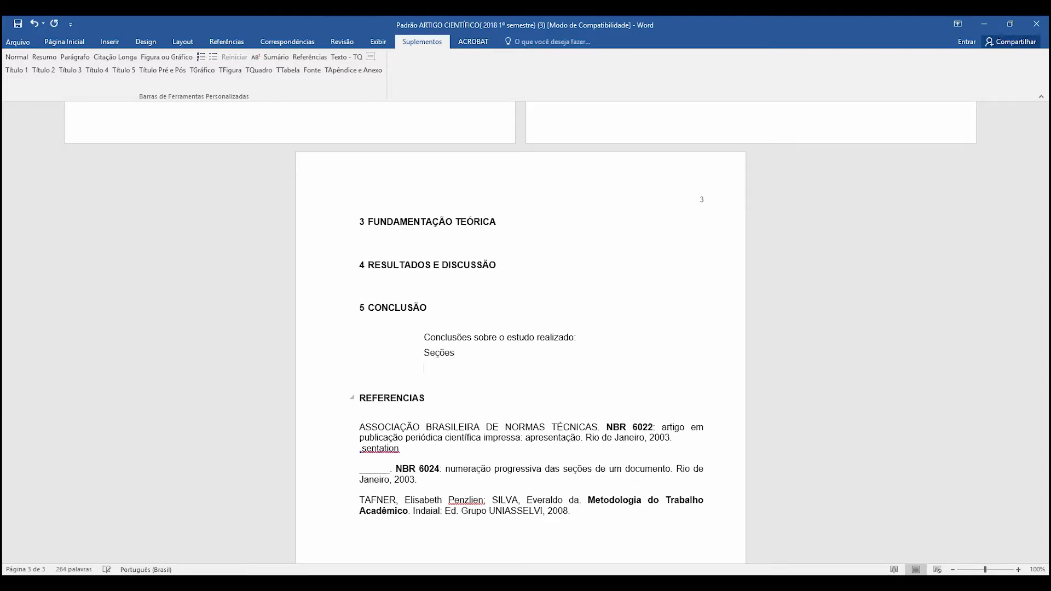
type("Variações")
- Format the Seções and Variações lines as a lettered list
left_click_drag(469, 369, 436, 354)
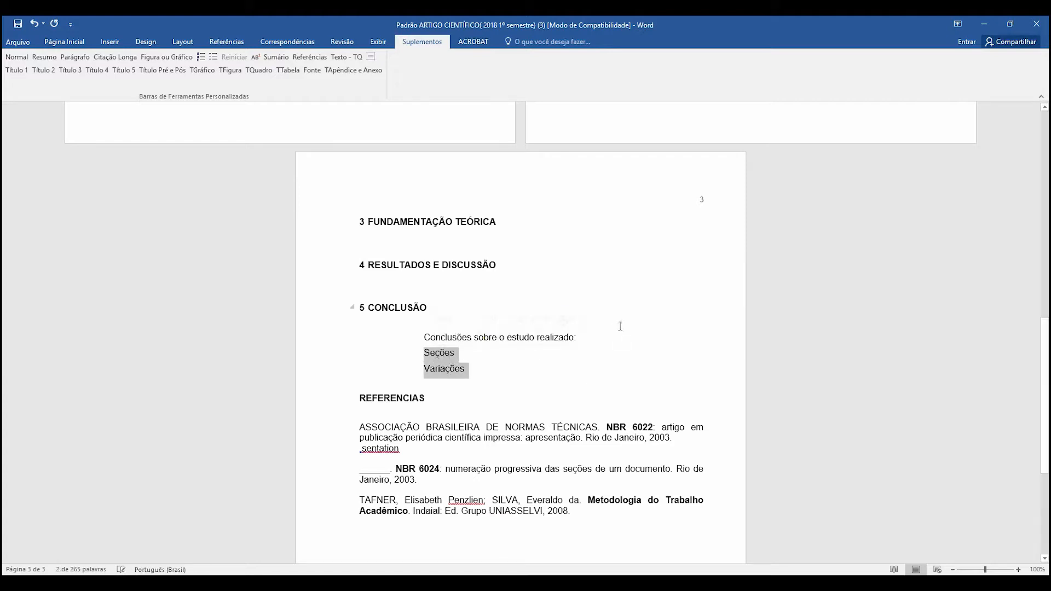
left_click(201, 57)
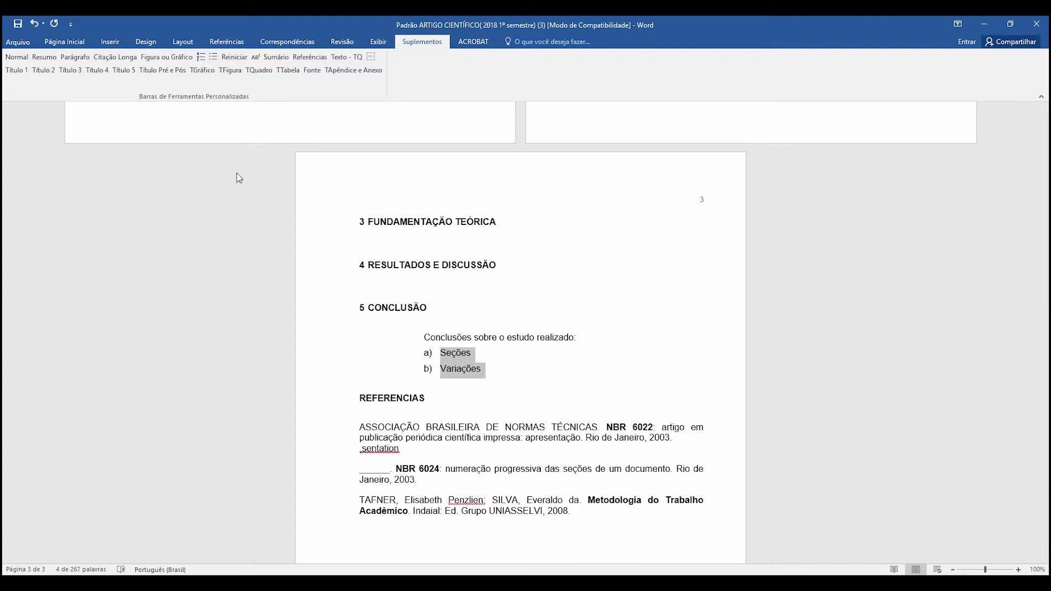
- Add a semicolon after Variações and add the list items "Alfa" and "beta" below it
left_click(488, 377)
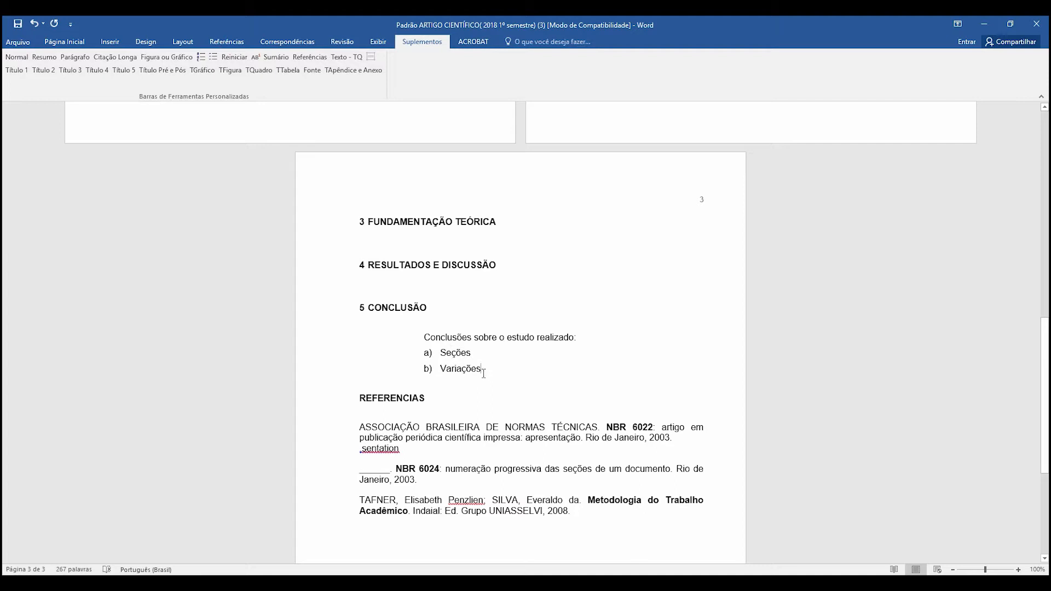
type(";")
key("Return")
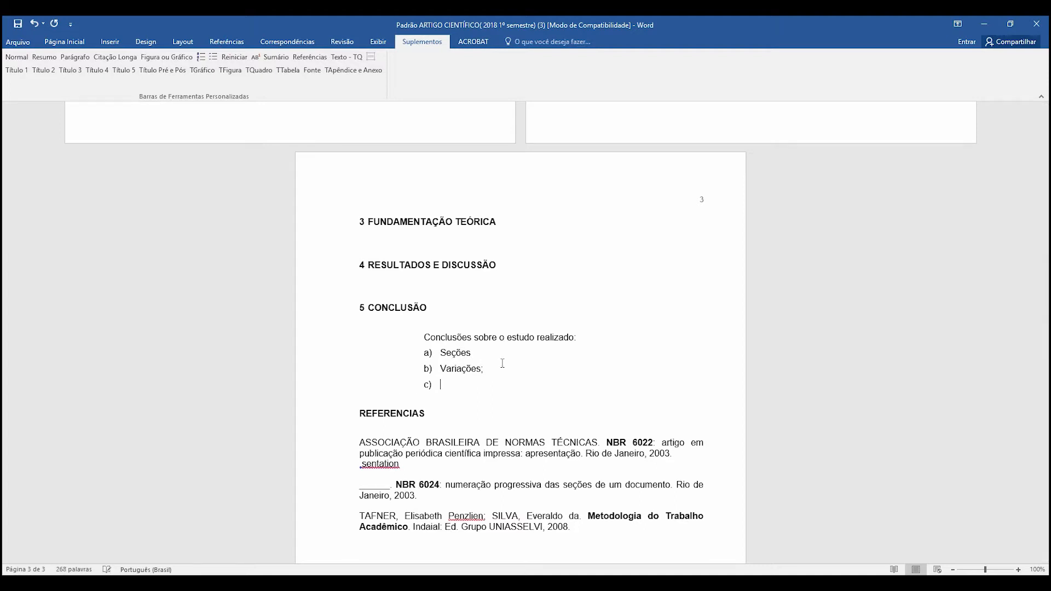
type("Alfa")
key("Return")
type("beta")
- Turn the Alfa and beta items into dashed sub-items of Variações
left_click_drag(460, 401, 440, 383)
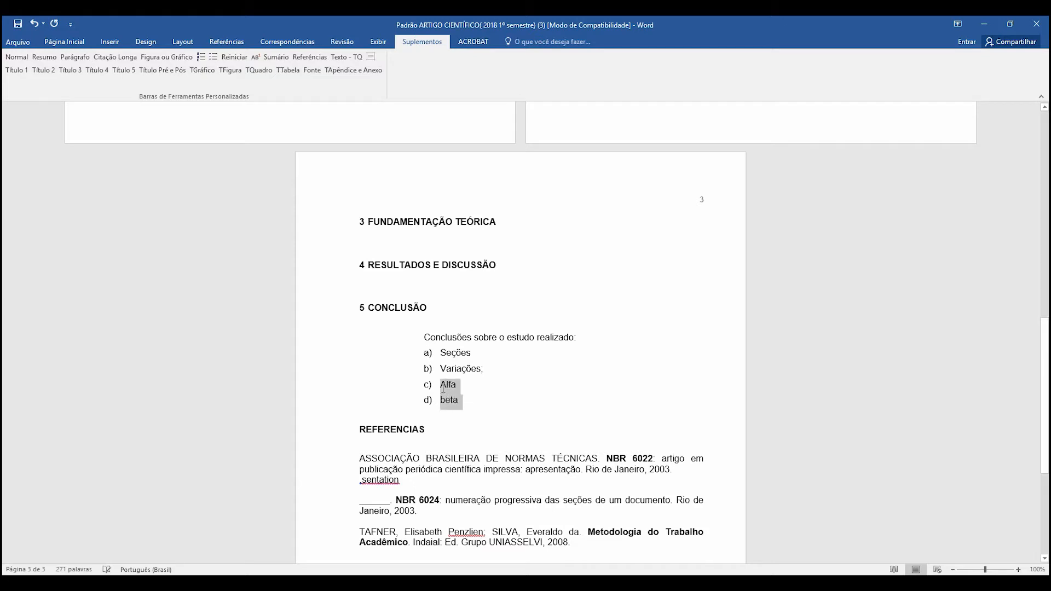
left_click(214, 58)
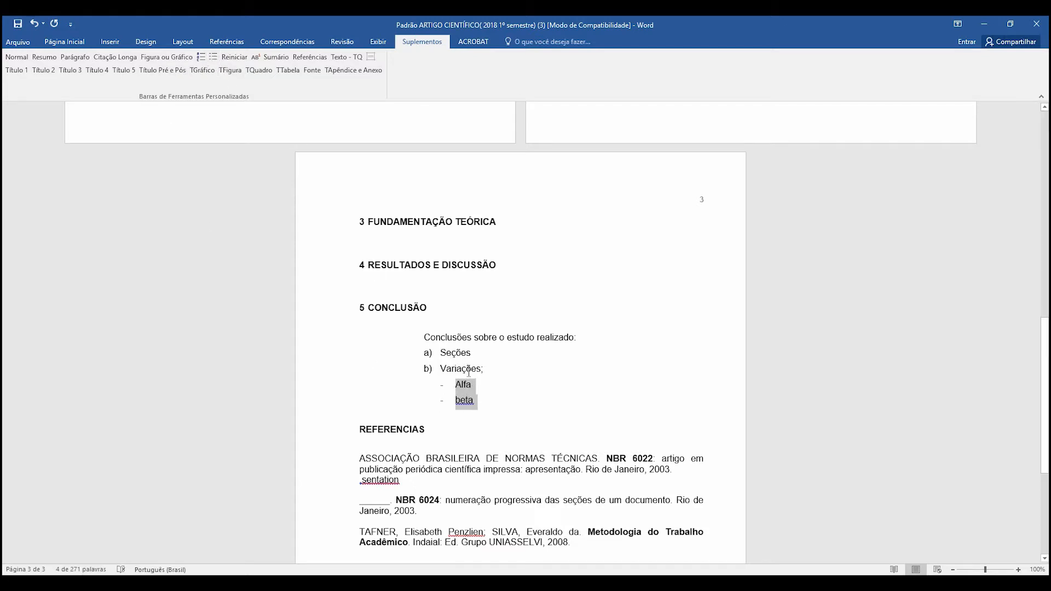
left_click(516, 388)
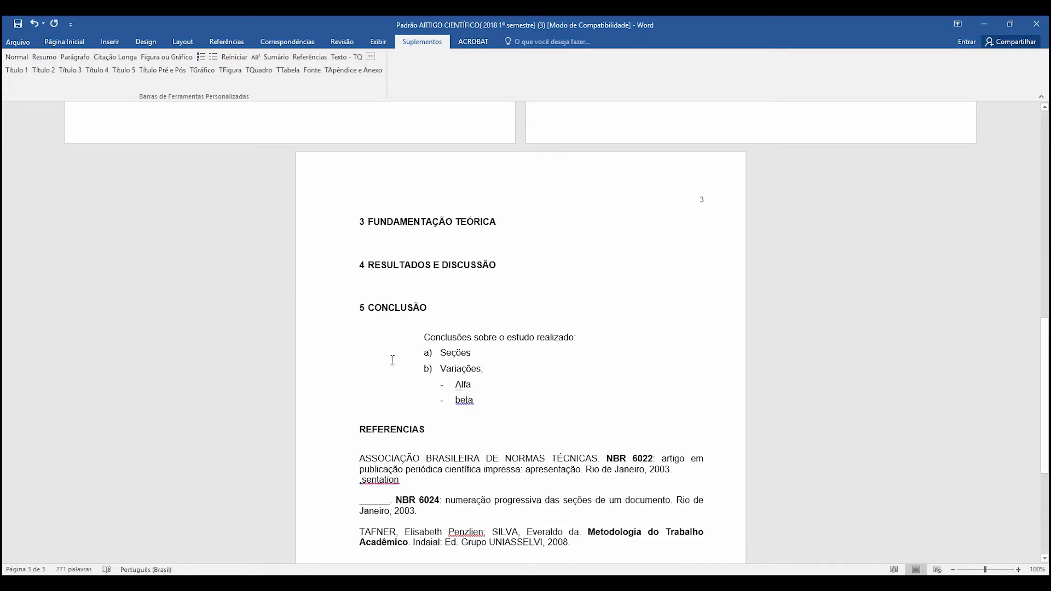
- Add "Prazos" below the Beta sub-item as a lettered item and restart the list numbering from it
left_click(481, 410)
key("Return")
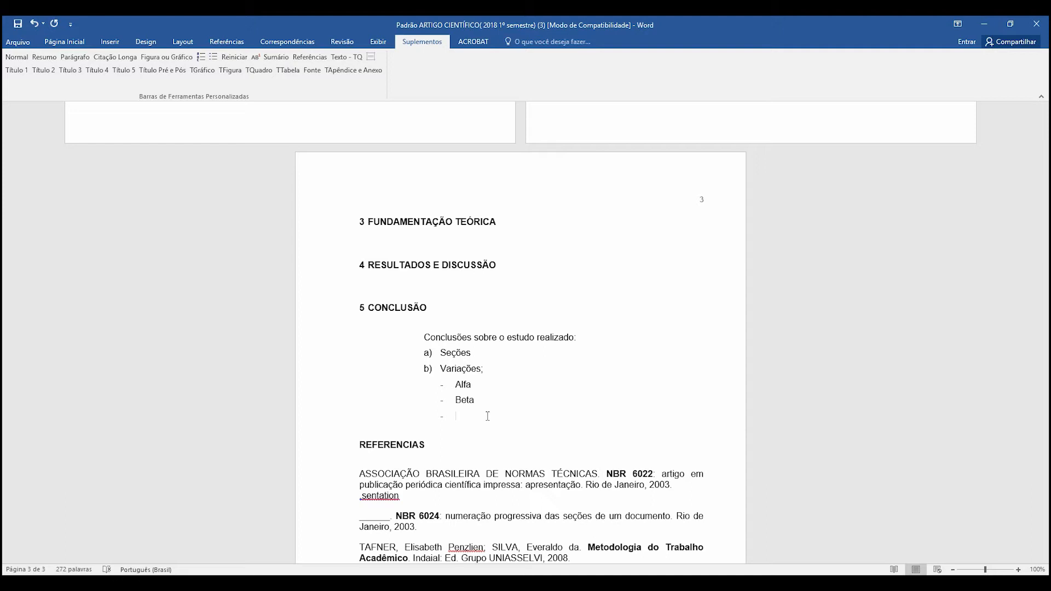
type("Prazos")
left_click(460, 417)
left_click(201, 58)
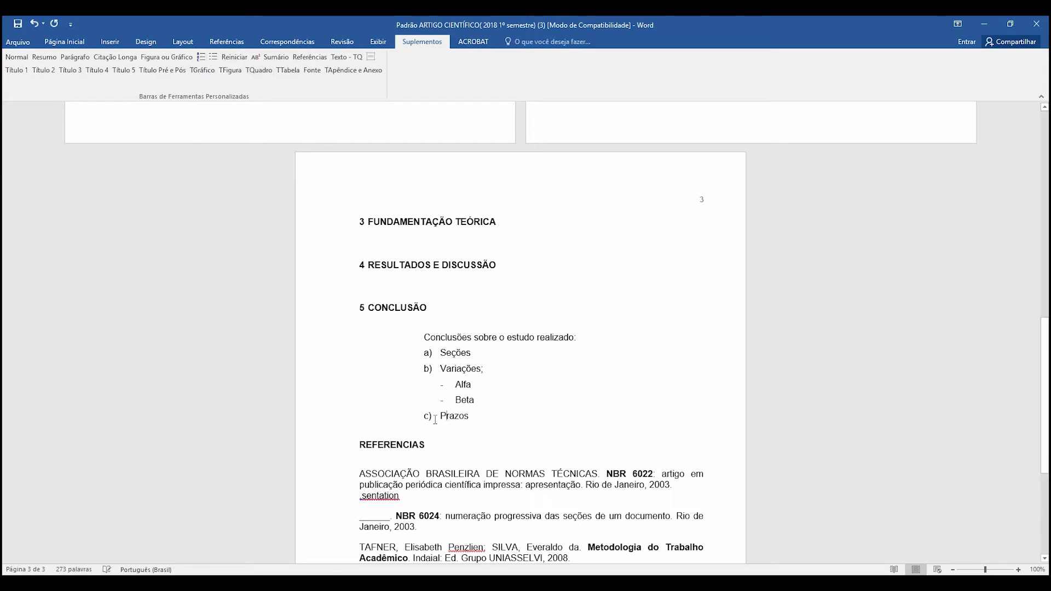
left_click(234, 57)
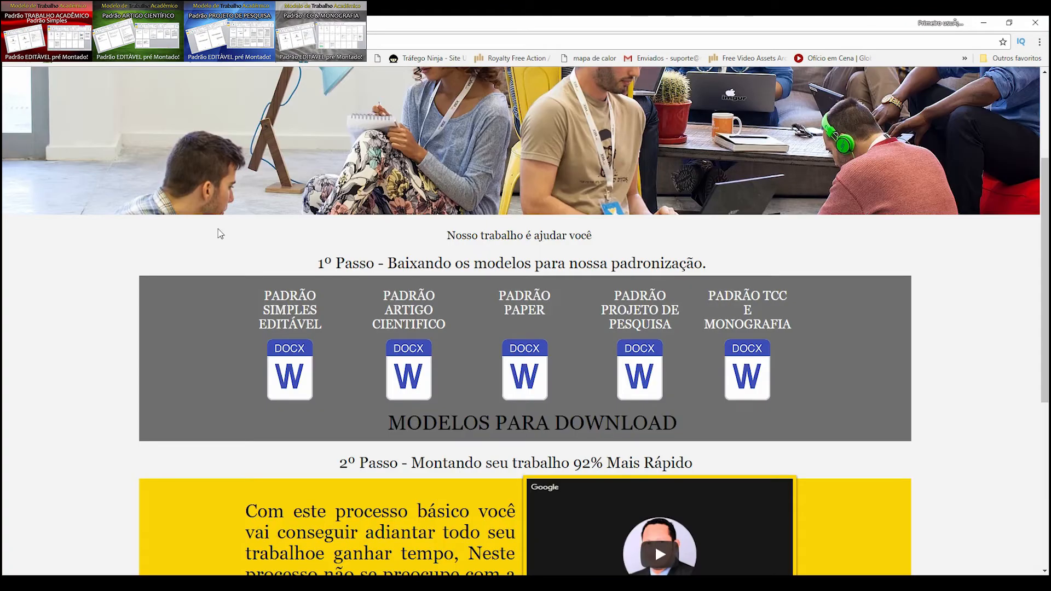
- Switch to the ABNT templates site in the browser and view its section on assembling the work and making contact
scroll(682, 456, "down", 6)
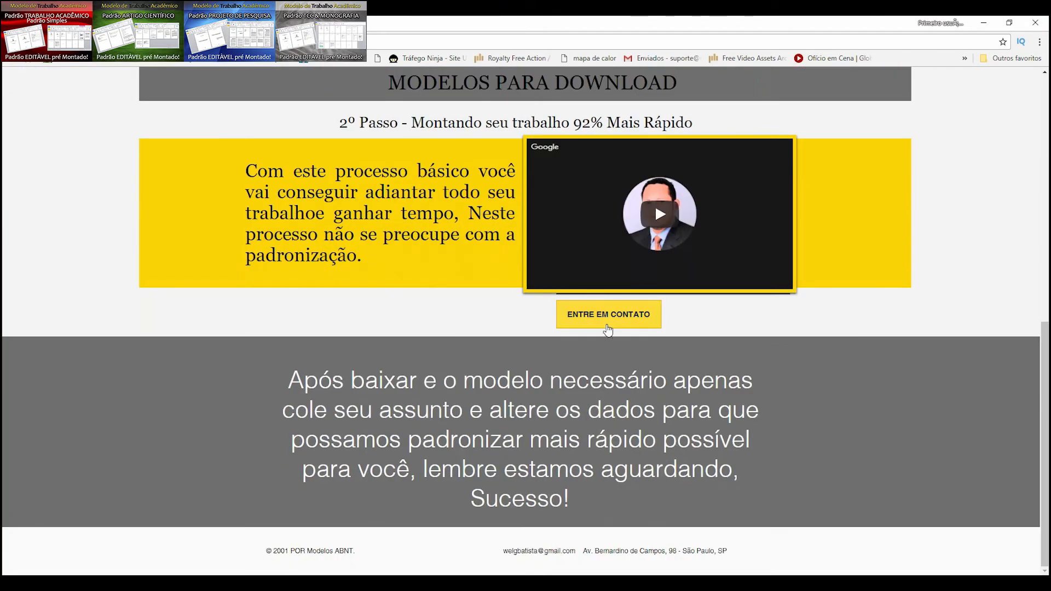